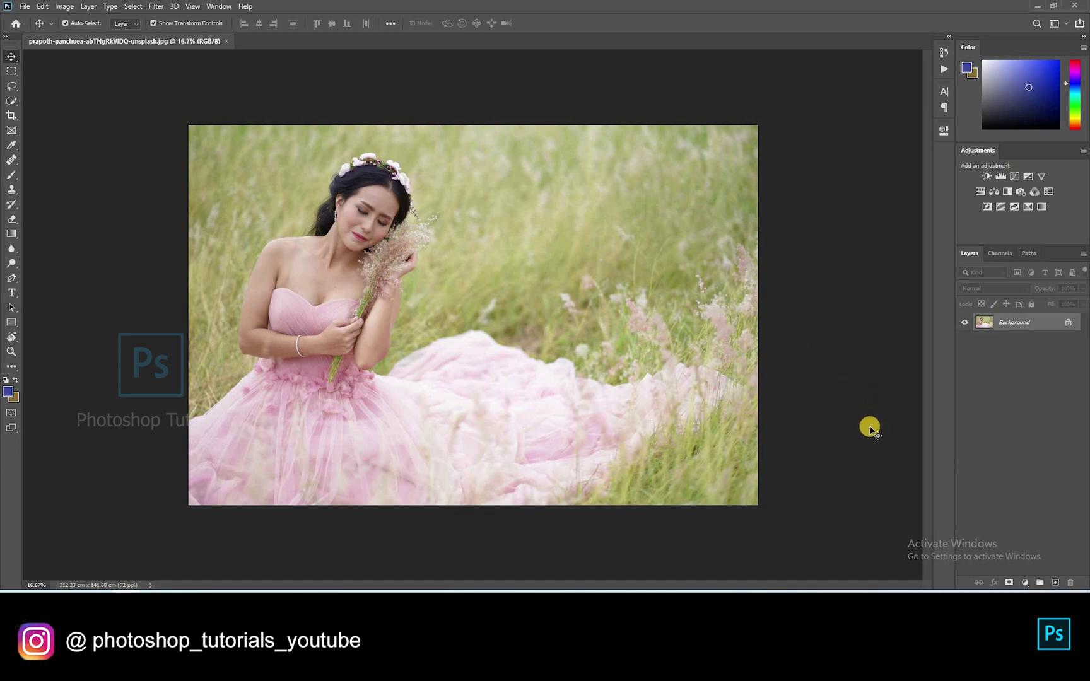
Duplicate the Background layer and rename the duplicate "copy"
{"action": "key", "text": "ctrl+j"}
{"action": "key", "text": "ctrl+0"}
{"action": "double_click", "coordinate": [1009, 323]}
{"action": "type", "text": "copy"}
{"action": "key", "text": "Return"}
Start the Camera Raw filter on the copy layer and set Exposure -0.40, Highlights -58, Shadows -3, Texture +6 and Clarity +6
{"action": "key", "text": "shift"}
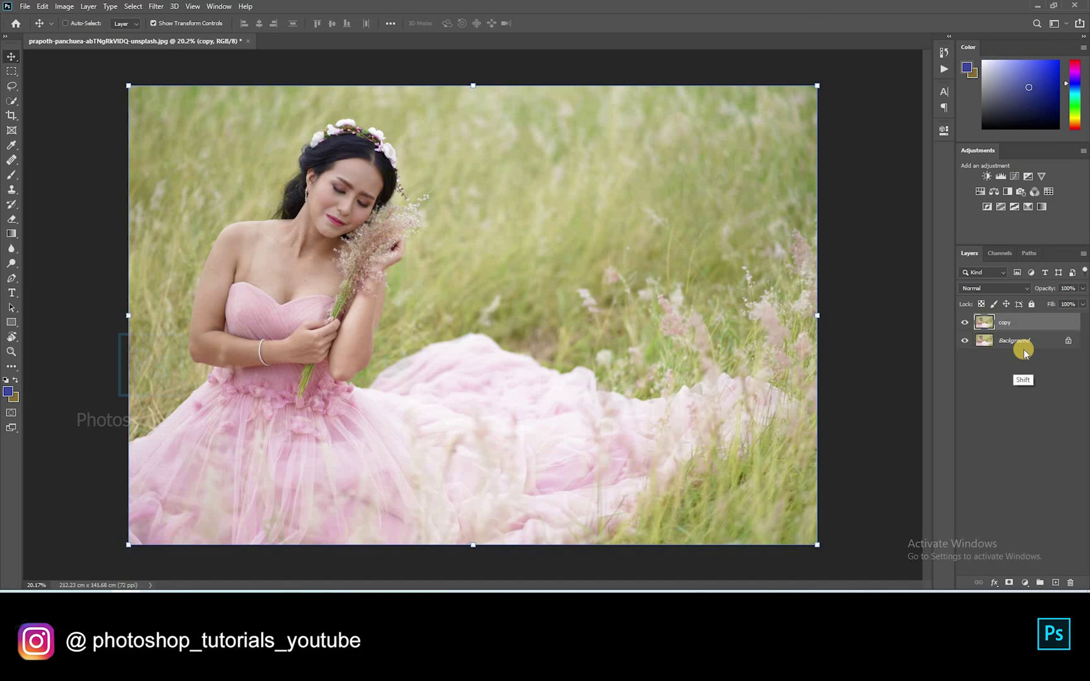
{"action": "key", "text": "ctrl+shift+a"}
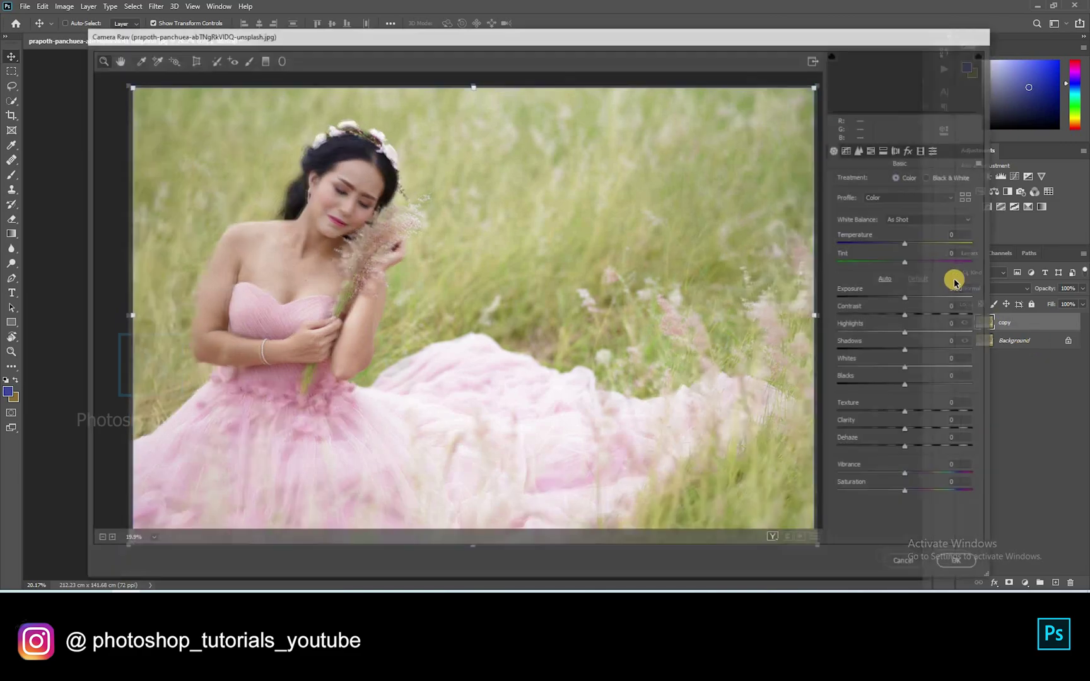
{"action": "left_click", "coordinate": [876, 338]}
{"action": "left_click_drag", "start_coordinate": [880, 337], "coordinate": [906, 299]}
{"action": "left_click", "coordinate": [902, 305]}
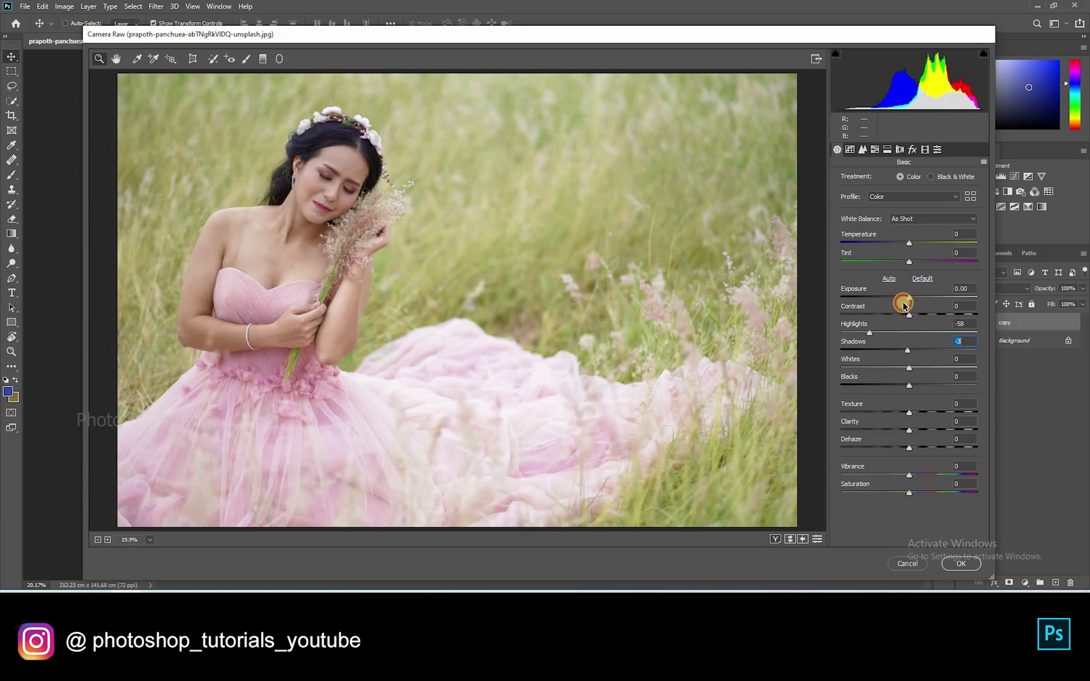
{"action": "left_click", "coordinate": [903, 305]}
{"action": "left_click_drag", "start_coordinate": [905, 306], "coordinate": [904, 306]}
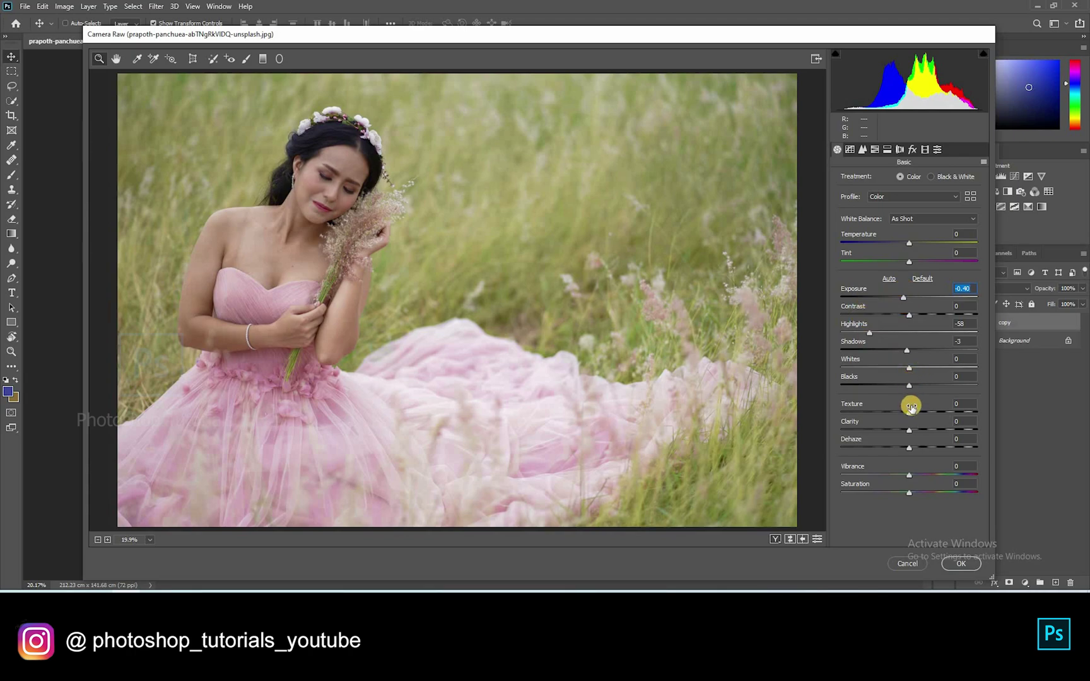
{"action": "left_click_drag", "start_coordinate": [909, 414], "coordinate": [914, 432]}
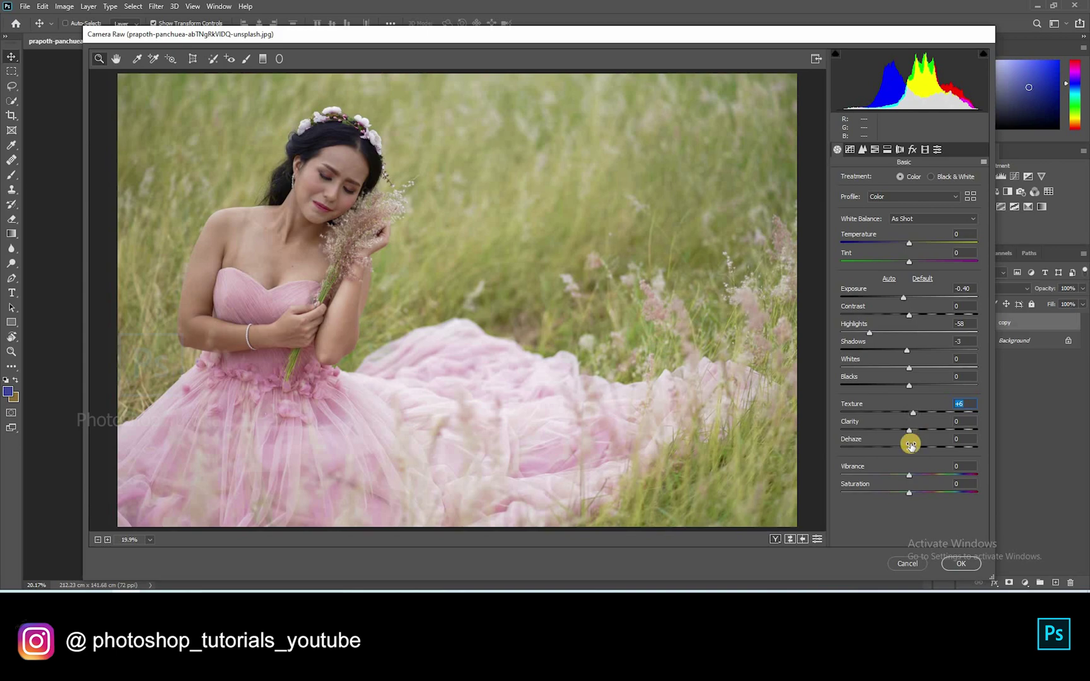
{"action": "left_click", "coordinate": [913, 476]}
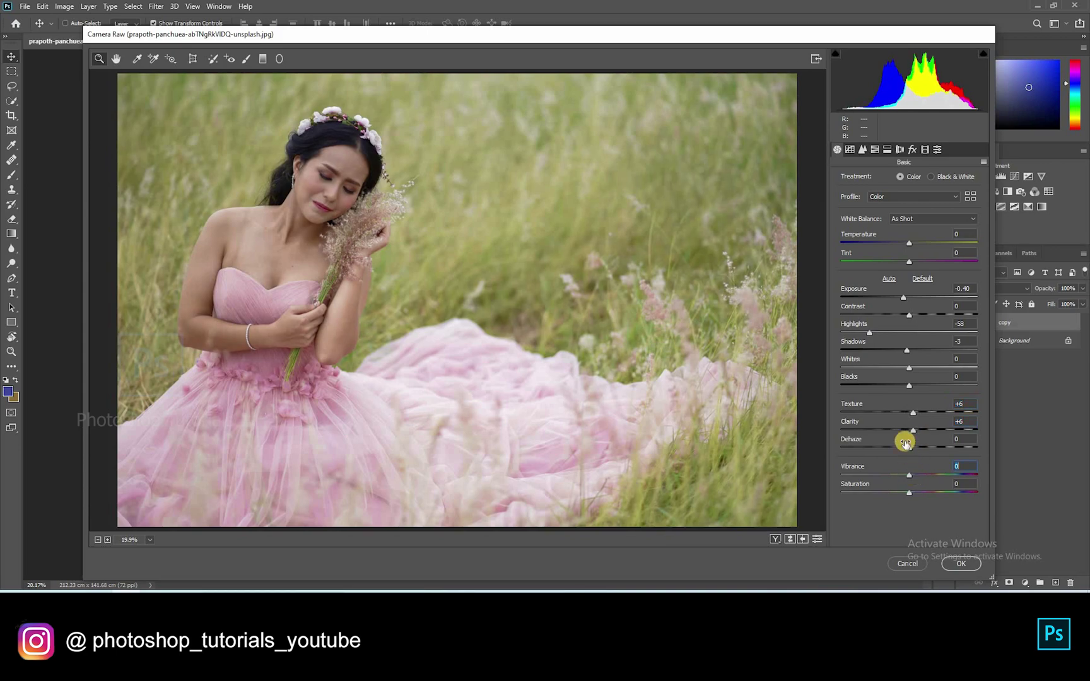
Set the sharpening amount to 50 and the luminance noise reduction to 20
{"action": "left_click", "coordinate": [875, 150]}
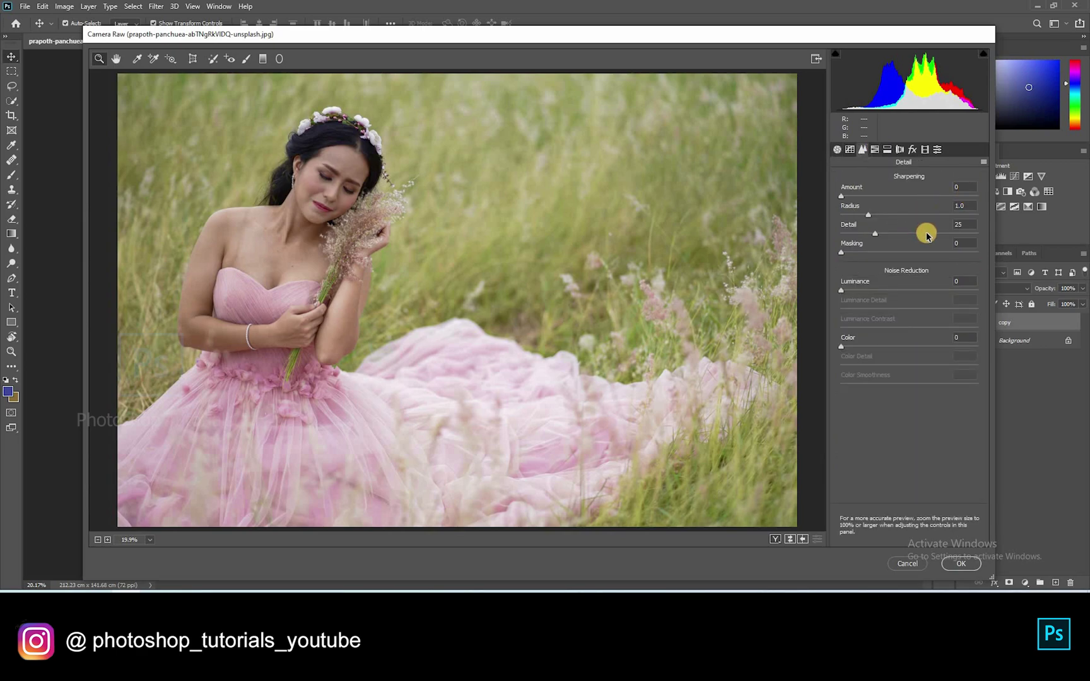
{"action": "type", "text": "50"}
{"action": "left_click", "coordinate": [923, 283]}
{"action": "type", "text": "20"}
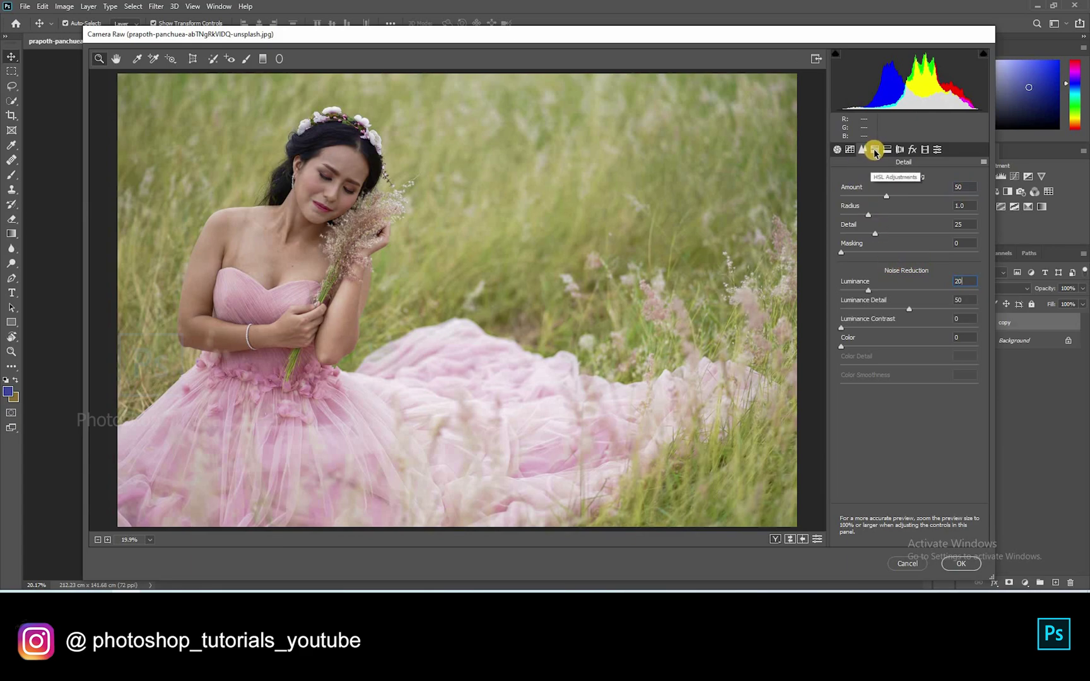
Set the HSL hues to Reds -68, Oranges -10, Yellows -26, Greens -100, Aquas -18, Purples +3 and Magentas +21
{"action": "left_click", "coordinate": [872, 158]}
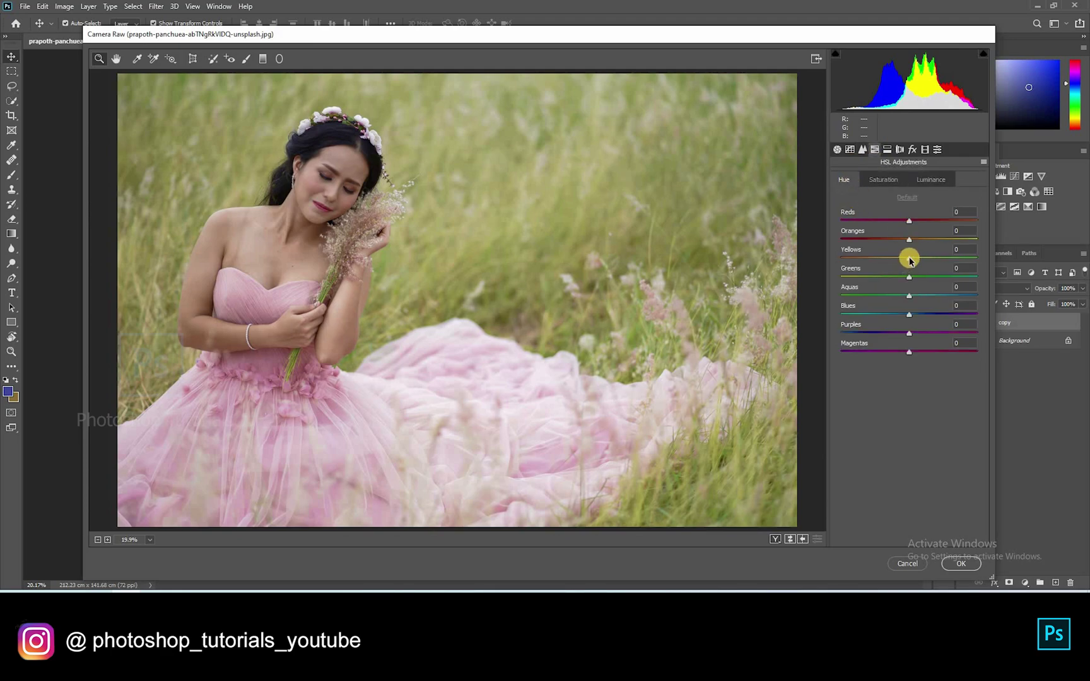
{"action": "left_click_drag", "start_coordinate": [896, 260], "coordinate": [896, 301]}
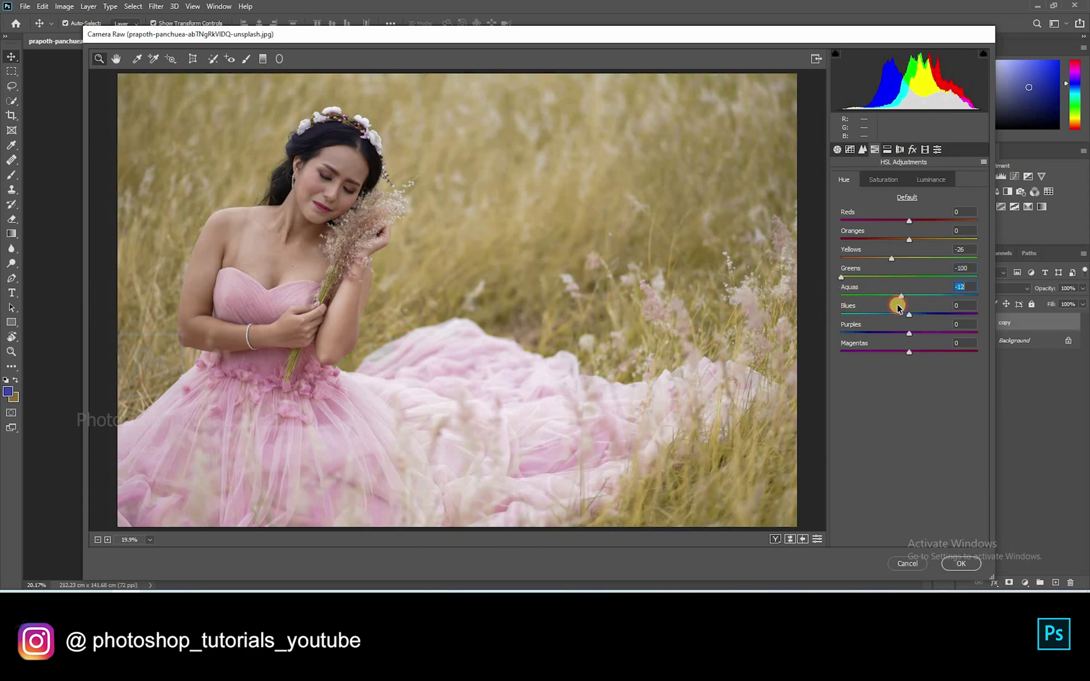
{"action": "left_click_drag", "start_coordinate": [900, 245], "coordinate": [862, 245]}
{"action": "mouse_move", "coordinate": [911, 337]}
{"action": "left_mouse_down"}
{"action": "mouse_move", "coordinate": [900, 338]}
{"action": "mouse_move", "coordinate": [918, 340]}
{"action": "mouse_move", "coordinate": [901, 338]}
{"action": "mouse_move", "coordinate": [919, 353]}
{"action": "mouse_move", "coordinate": [895, 355]}
{"action": "mouse_move", "coordinate": [919, 357]}
{"action": "mouse_move", "coordinate": [905, 355]}
{"action": "left_mouse_up"}
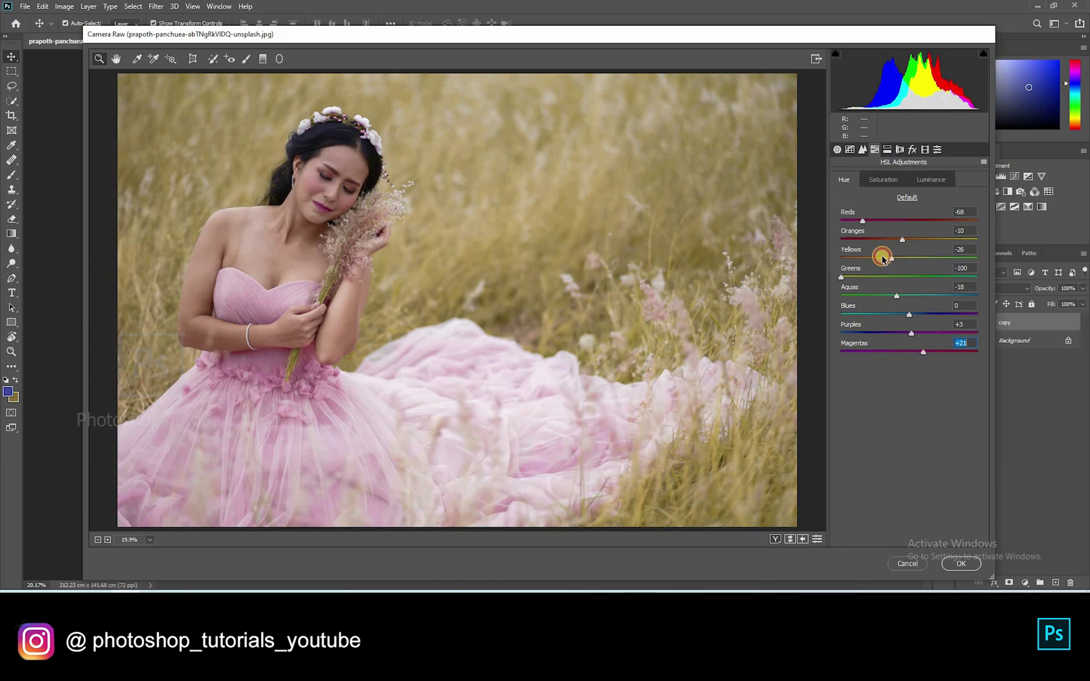
Set the HSL luminance of Oranges to +9 and of Yellows to -8
{"action": "left_click", "coordinate": [880, 188]}
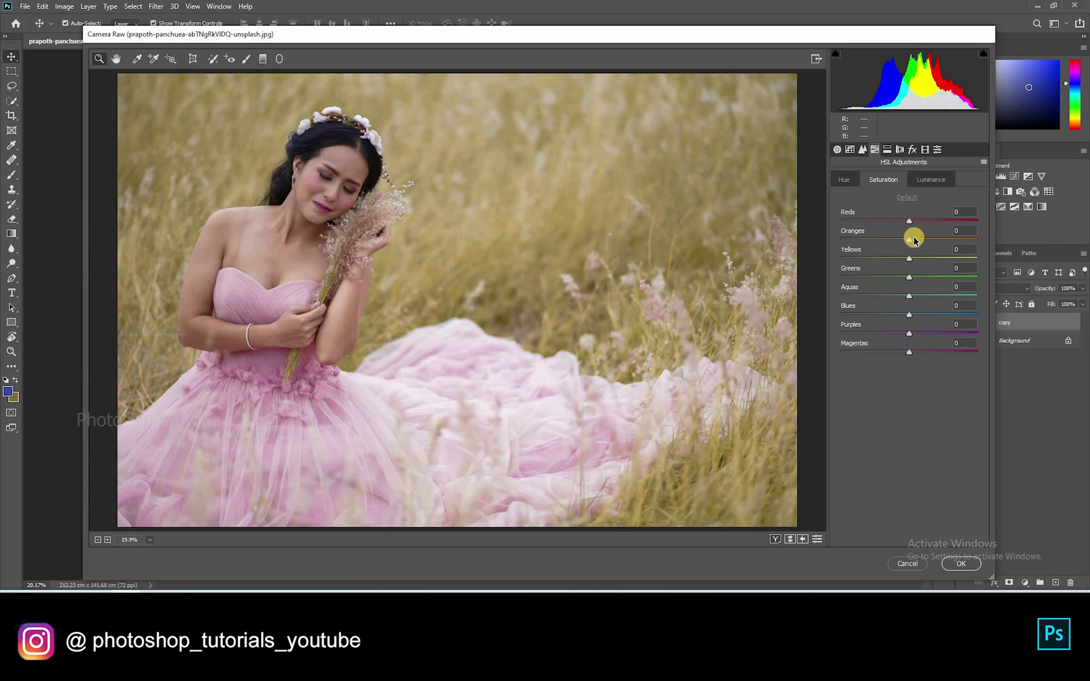
{"action": "mouse_move", "coordinate": [920, 247]}
{"action": "left_mouse_down"}
{"action": "mouse_move", "coordinate": [890, 254]}
{"action": "mouse_move", "coordinate": [915, 264]}
{"action": "mouse_move", "coordinate": [916, 243]}
{"action": "mouse_move", "coordinate": [885, 263]}
{"action": "mouse_move", "coordinate": [903, 261]}
{"action": "left_mouse_up"}
{"action": "left_click", "coordinate": [927, 181]}
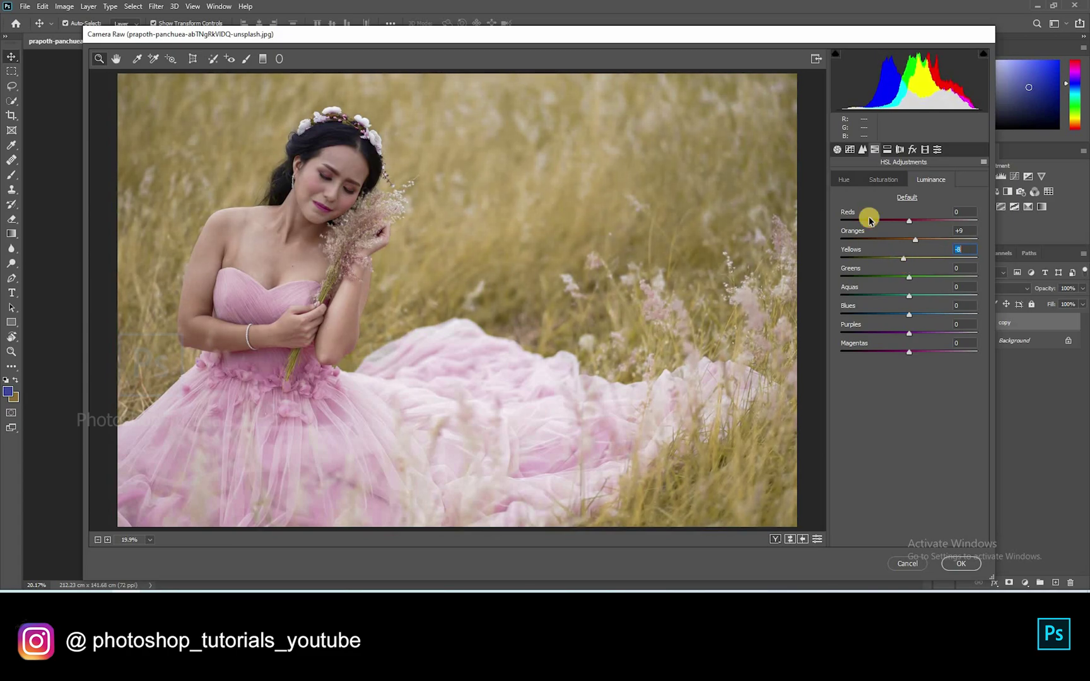
Set the HSL hue of Magentas to -9 and readjust the Oranges hue
{"action": "left_click", "coordinate": [851, 180]}
{"action": "left_click_drag", "start_coordinate": [902, 244], "coordinate": [908, 243]}
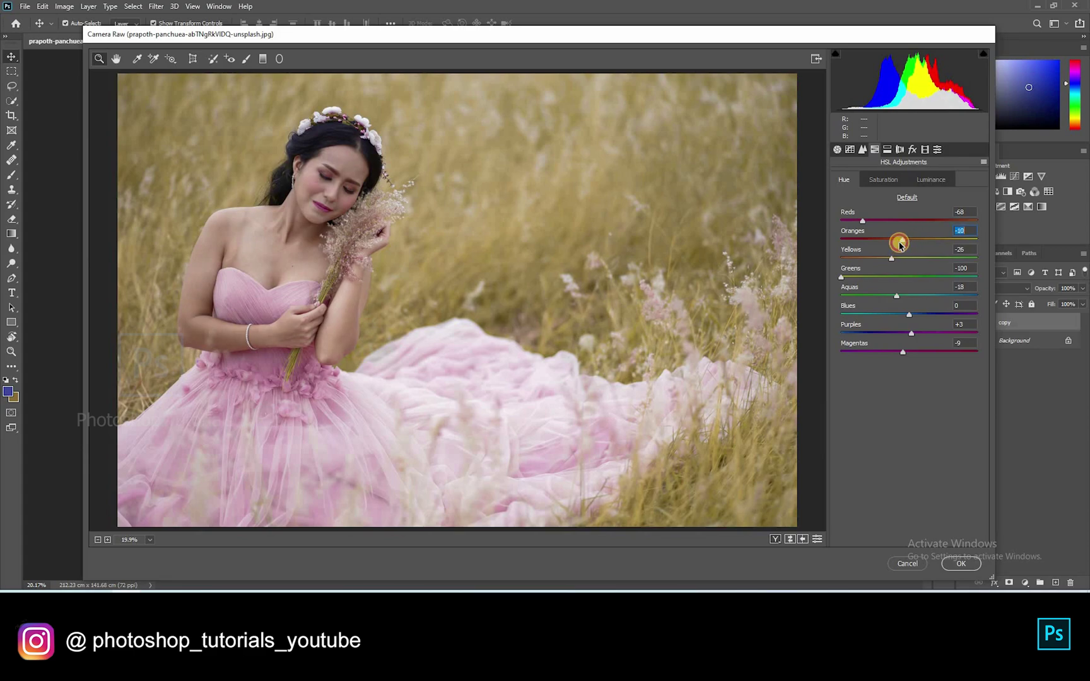
{"action": "left_click_drag", "start_coordinate": [896, 245], "coordinate": [894, 243]}
Split-tone the highlights with hue 179 and saturation 8, leaving the shadows' hue and saturation at 0
{"action": "left_click", "coordinate": [886, 152]}
{"action": "left_click", "coordinate": [852, 214]}
{"action": "left_click_drag", "start_coordinate": [849, 199], "coordinate": [909, 222]}
{"action": "left_click", "coordinate": [851, 301]}
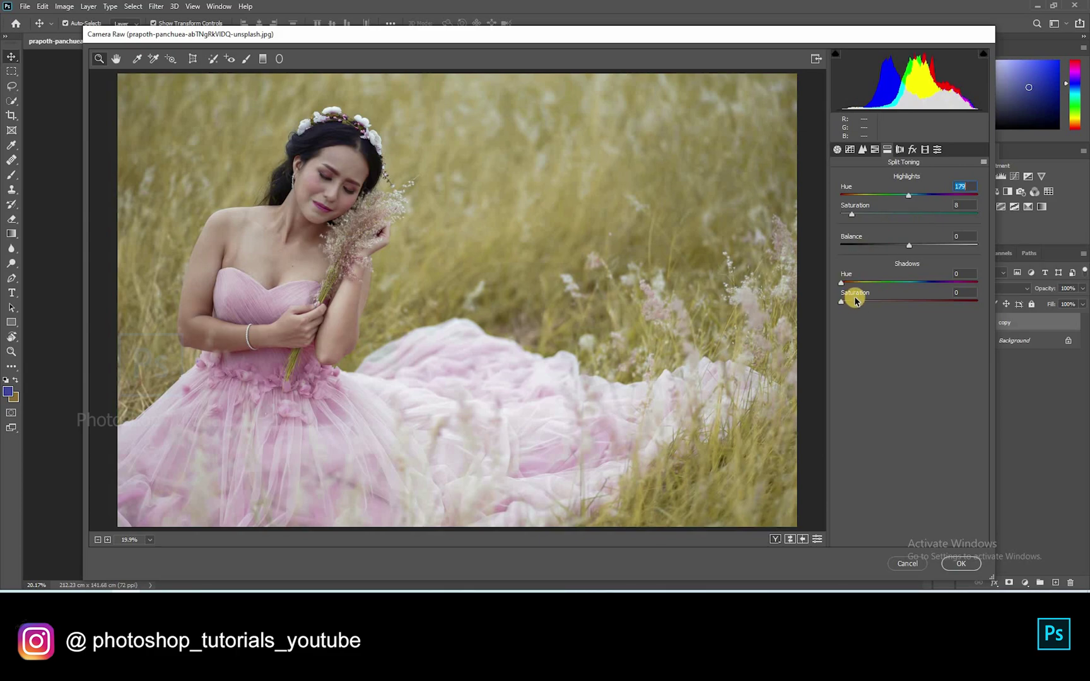
{"action": "left_click_drag", "start_coordinate": [863, 277], "coordinate": [828, 306]}
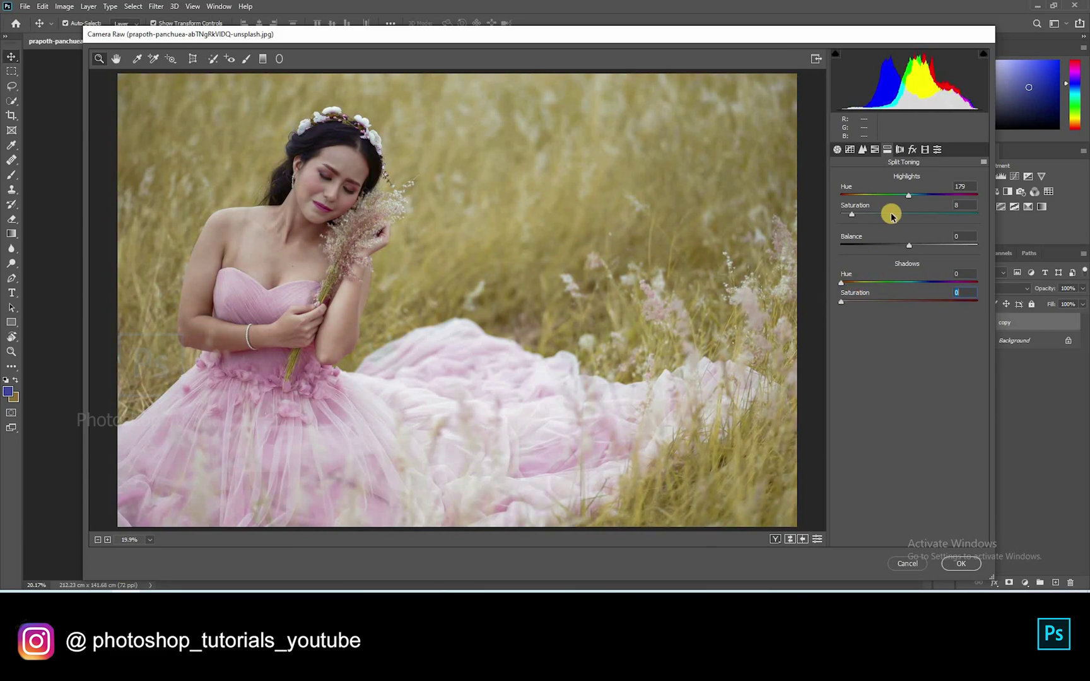
In the camera calibration, set the Blue Primary saturation to +16 and its hue to -4
{"action": "left_click", "coordinate": [920, 153]}
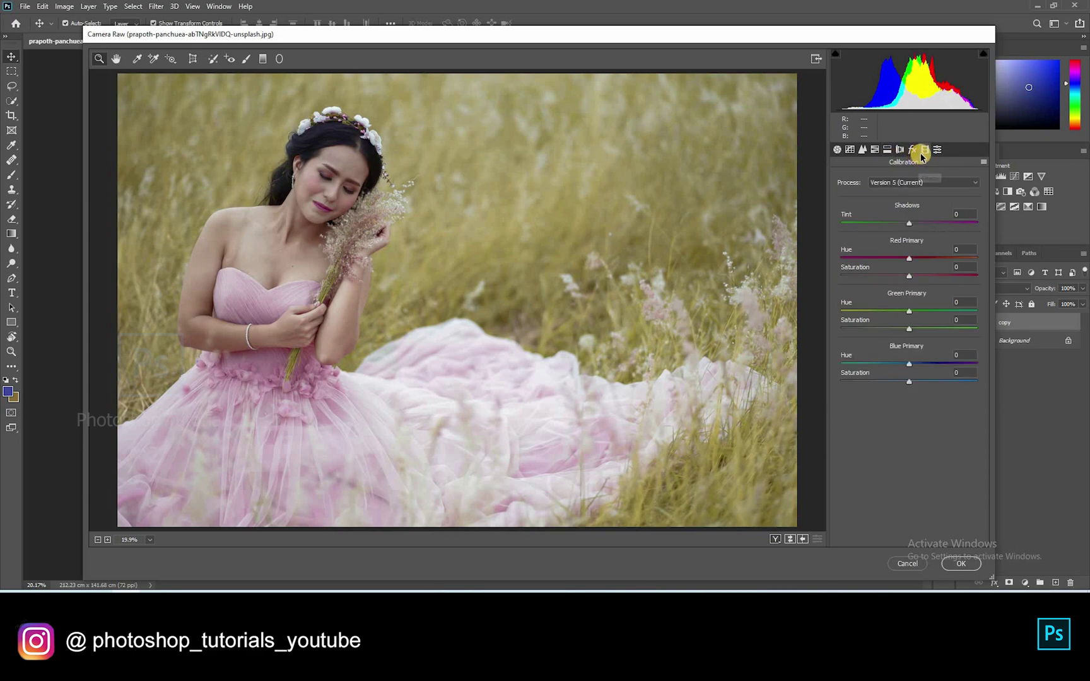
{"action": "left_click_drag", "start_coordinate": [909, 381], "coordinate": [919, 381]}
{"action": "left_click", "coordinate": [905, 364]}
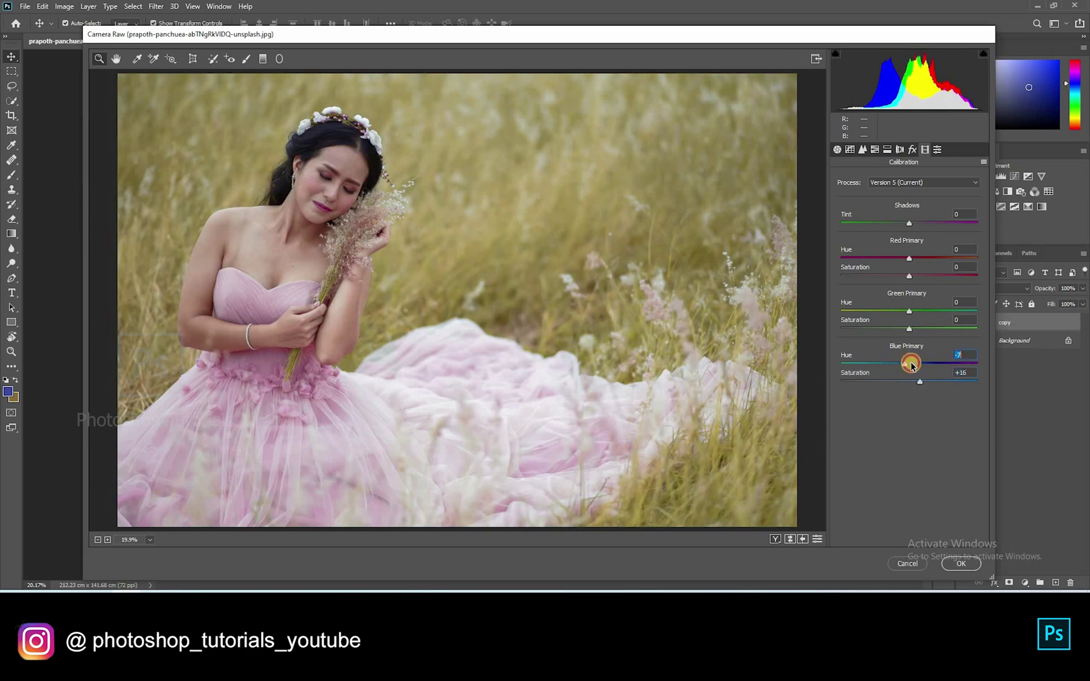
{"action": "left_click_drag", "start_coordinate": [914, 365], "coordinate": [912, 362]}
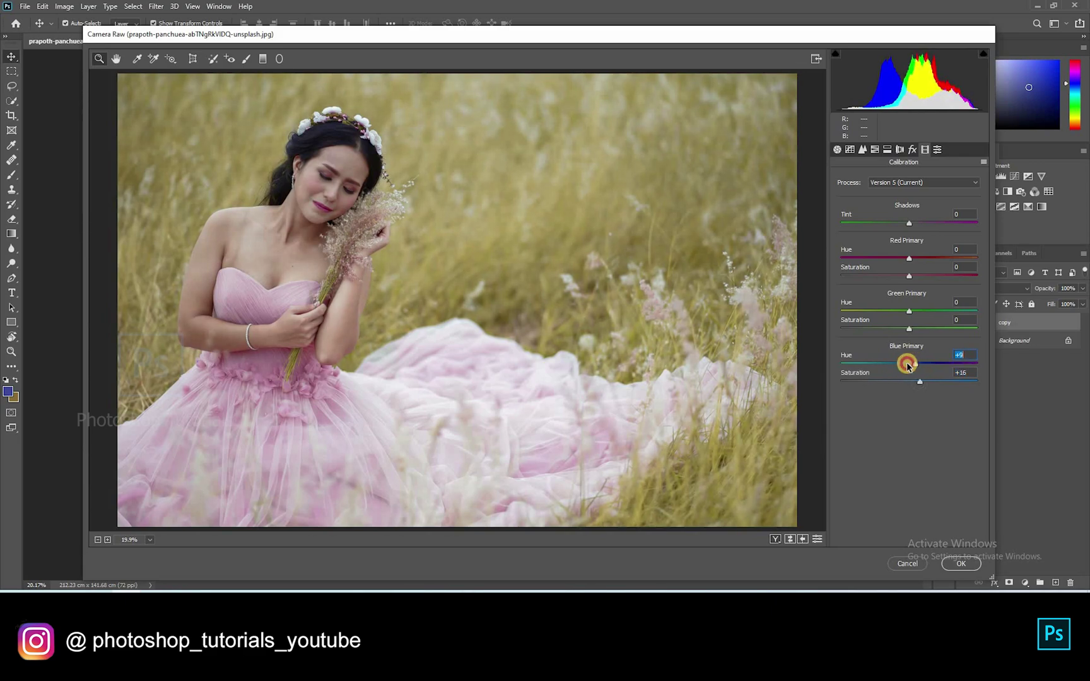
Set the Green Primary saturation to +15 and hue to -7, and lower the Blue Primary hue to -8
{"action": "left_click", "coordinate": [902, 311]}
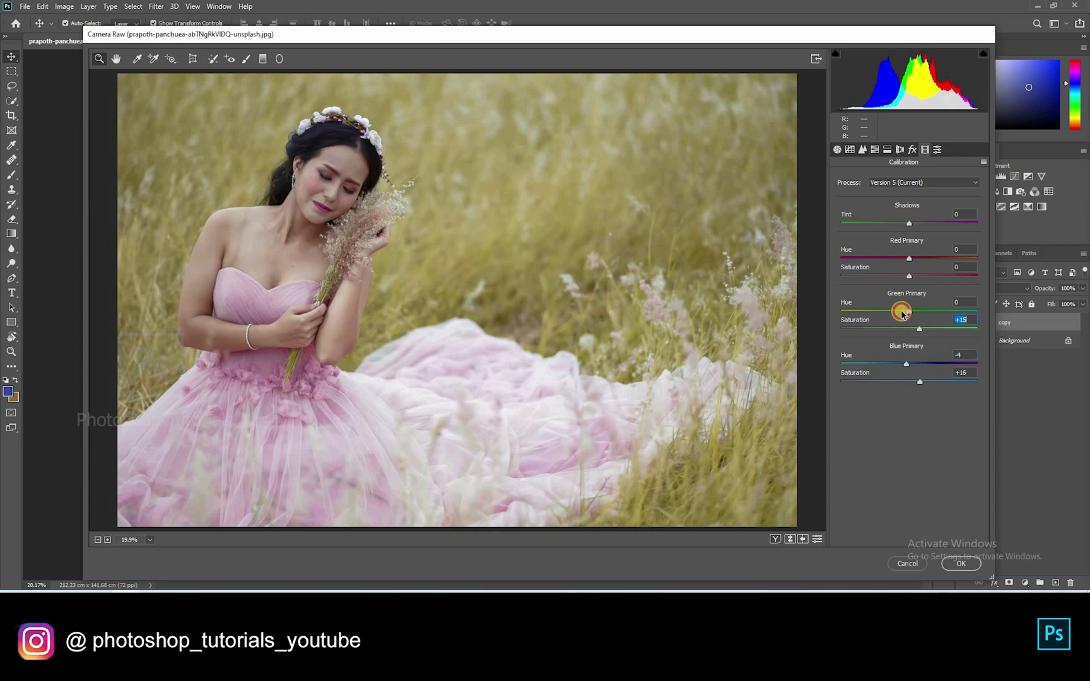
{"action": "left_click", "coordinate": [904, 311]}
{"action": "mouse_move", "coordinate": [900, 312]}
{"action": "left_mouse_down"}
{"action": "mouse_move", "coordinate": [923, 314]}
{"action": "mouse_move", "coordinate": [905, 314]}
{"action": "mouse_move", "coordinate": [910, 300]}
{"action": "mouse_move", "coordinate": [908, 316]}
{"action": "left_mouse_up"}
{"action": "mouse_move", "coordinate": [906, 366]}
{"action": "left_mouse_down"}
{"action": "mouse_move", "coordinate": [915, 364]}
{"action": "mouse_move", "coordinate": [901, 364]}
{"action": "left_mouse_up"}
Set the Red Primary hue to -5 and saturation to -8, the Blue Primary hue to -10, and apply the Camera Raw filter
{"action": "left_click", "coordinate": [906, 271]}
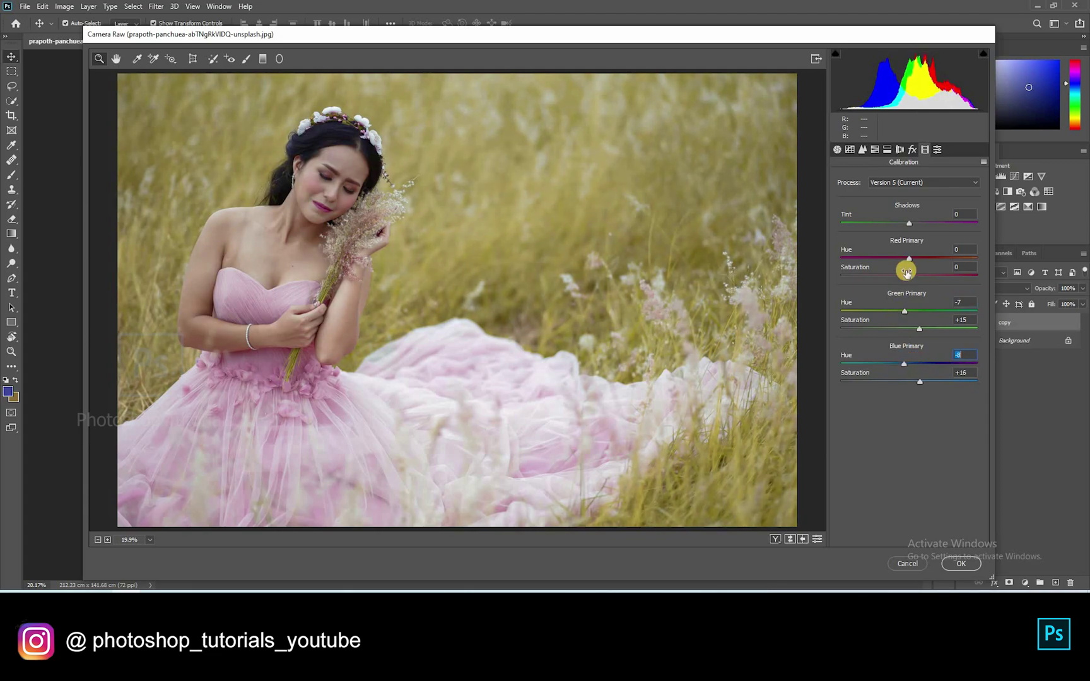
{"action": "mouse_move", "coordinate": [909, 267]}
{"action": "left_mouse_down"}
{"action": "mouse_move", "coordinate": [903, 275]}
{"action": "mouse_move", "coordinate": [914, 253]}
{"action": "mouse_move", "coordinate": [891, 255]}
{"action": "mouse_move", "coordinate": [908, 253]}
{"action": "mouse_move", "coordinate": [901, 265]}
{"action": "left_mouse_up"}
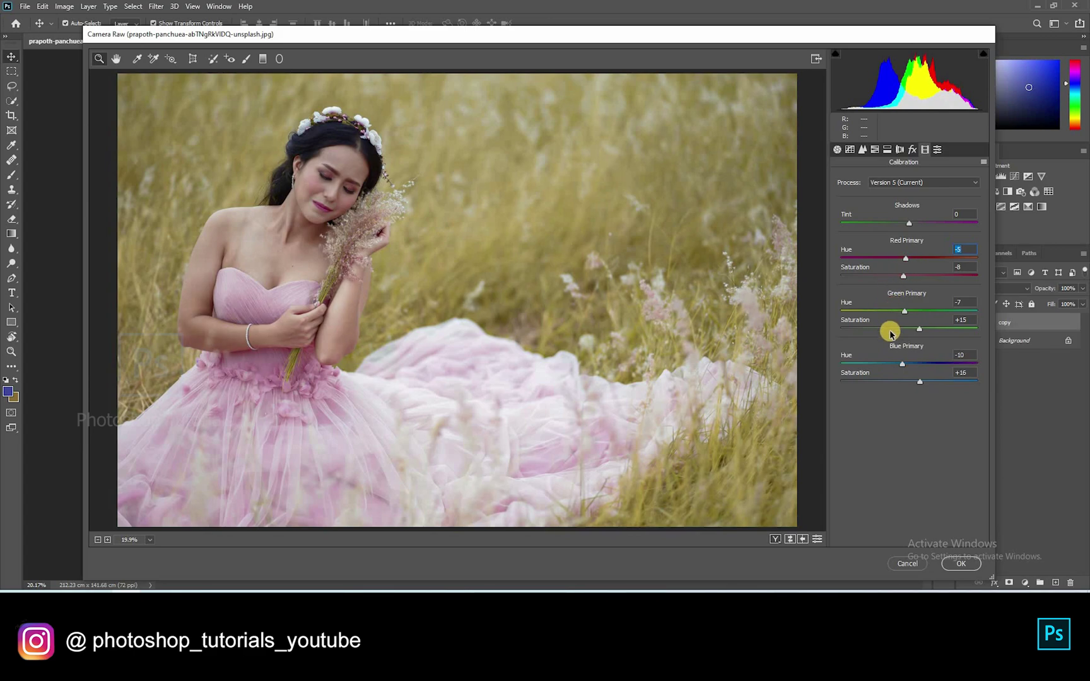
{"action": "left_click", "coordinate": [948, 563]}
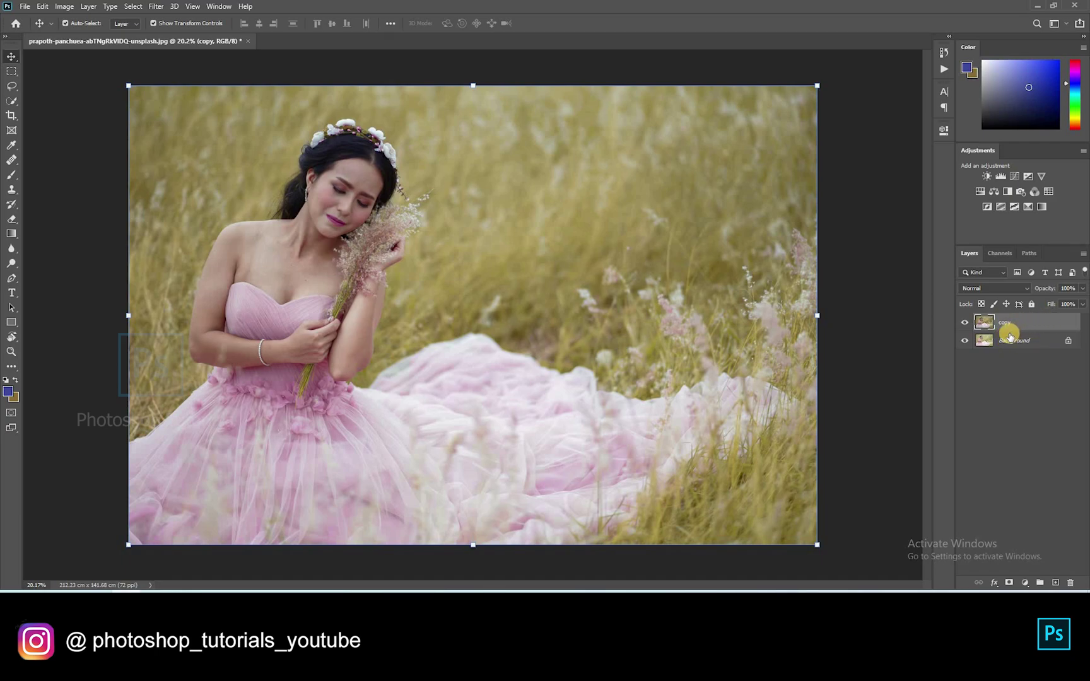
Duplicate the copy layer twice, naming the upper duplicate "Texture" and the lower one "Blur"
{"action": "key", "text": "ctrl+j"}
{"action": "key", "text": "ctrl+j"}
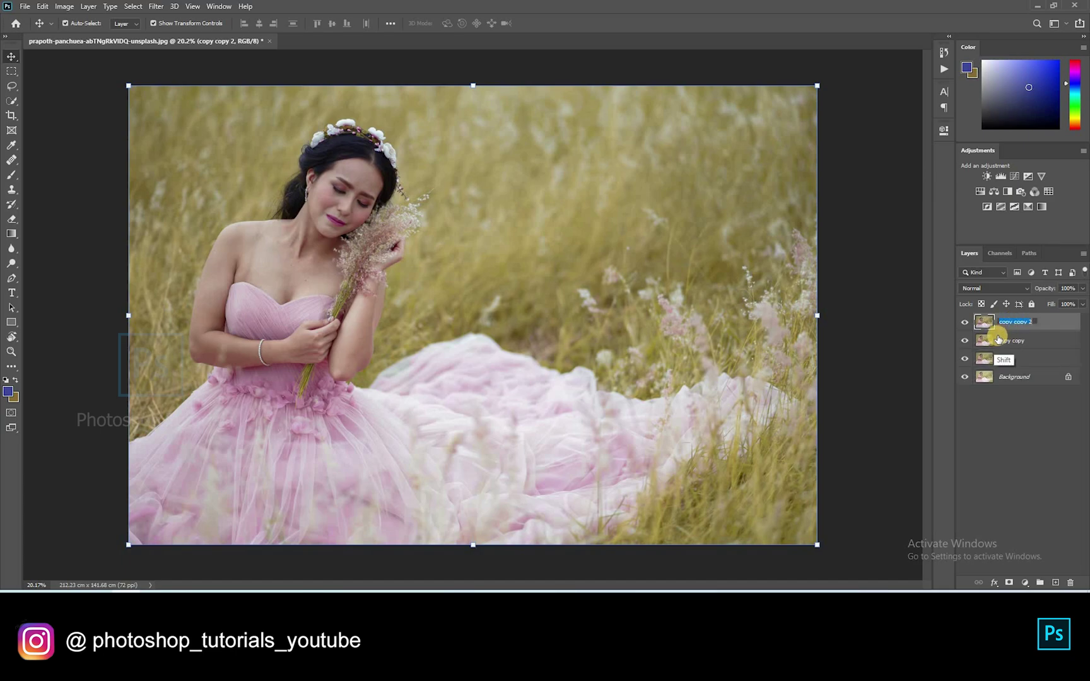
{"action": "type", "text": "Text"}
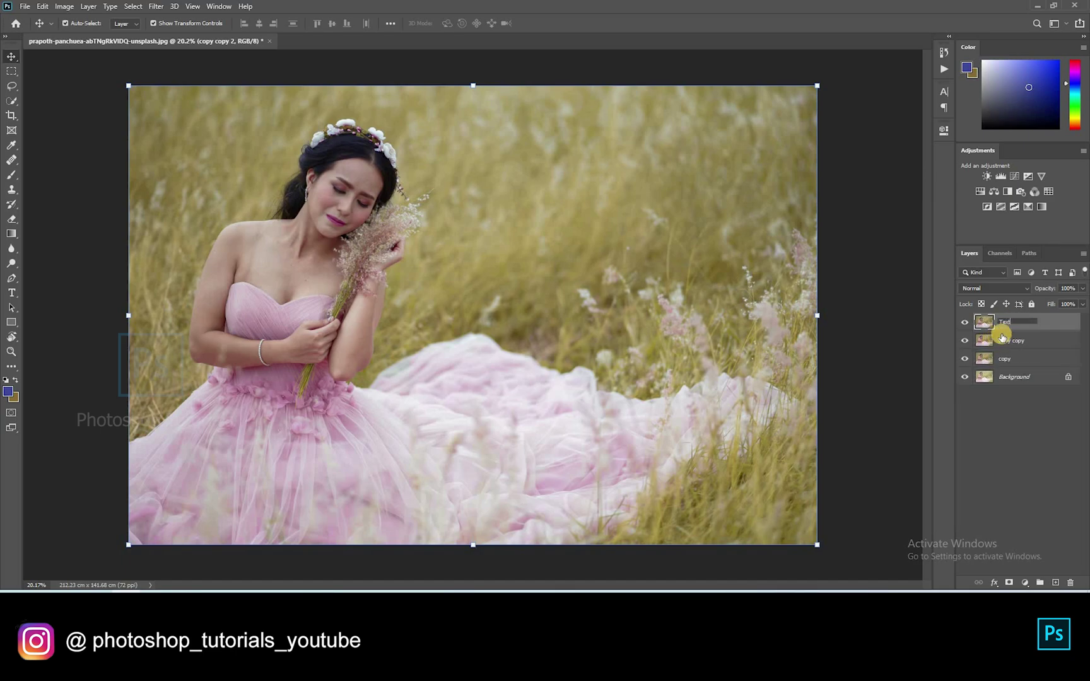
{"action": "double_click", "coordinate": [1015, 341]}
{"action": "type", "text": "Blur"}
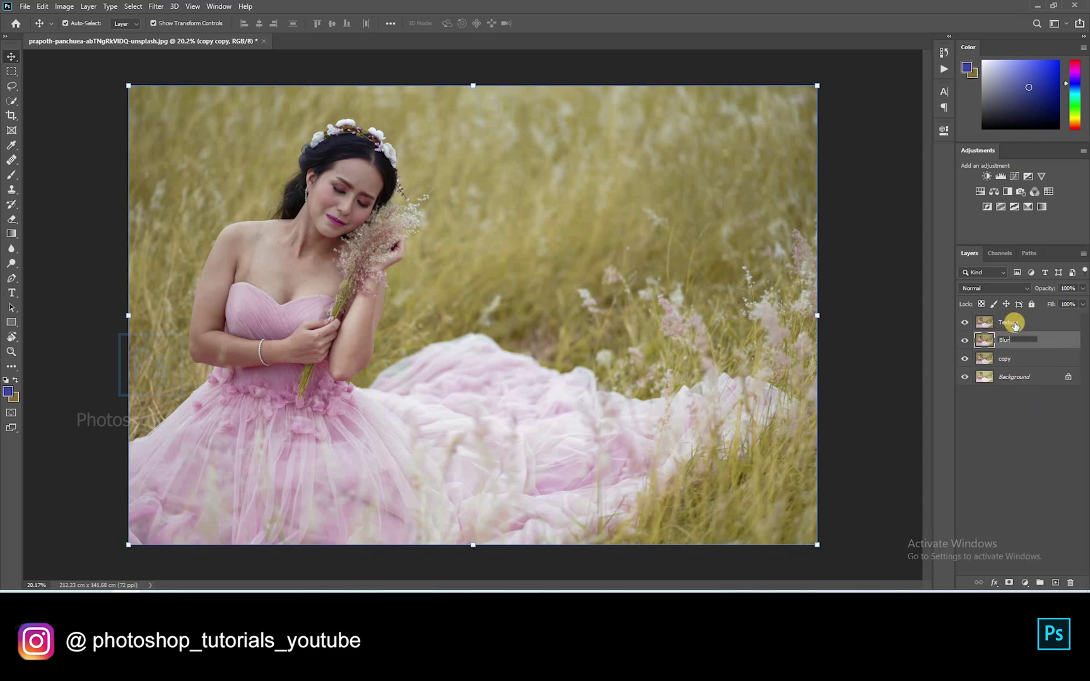
{"action": "left_click", "coordinate": [1017, 326]}
{"action": "left_click", "coordinate": [1019, 328]}
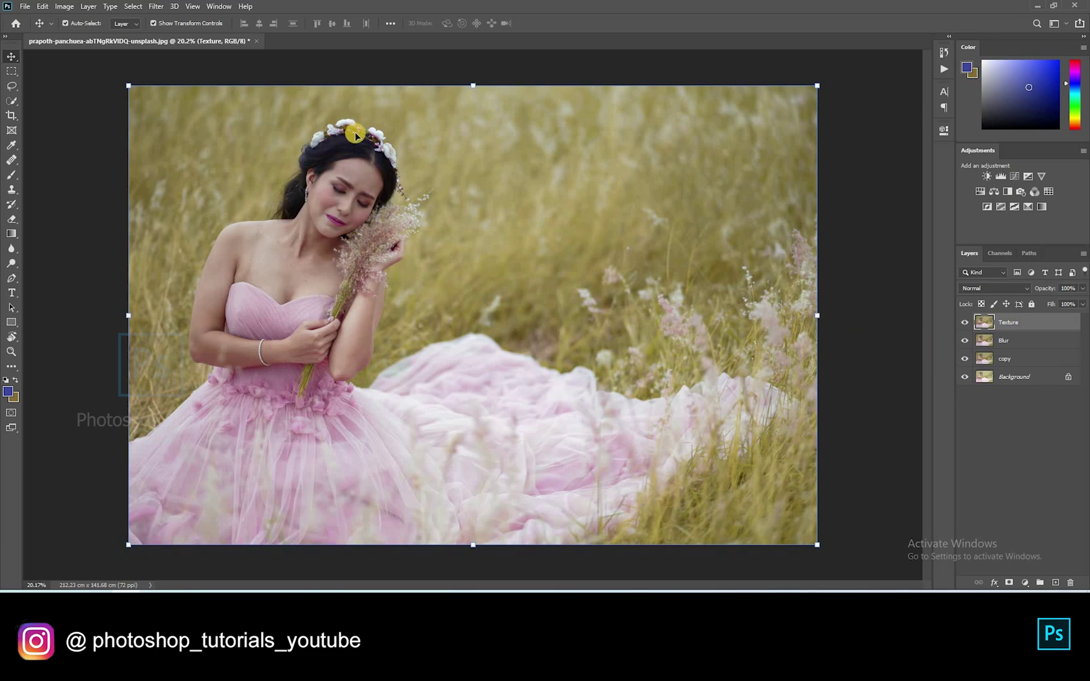
Apply a Gaussian Blur with a 5.0-pixel radius to the Blur layer while temporarily hiding the Texture layer
{"action": "scroll", "coordinate": [447, 216], "scroll_direction": "up", "scroll_amount": 1}
{"action": "left_click", "coordinate": [965, 323]}
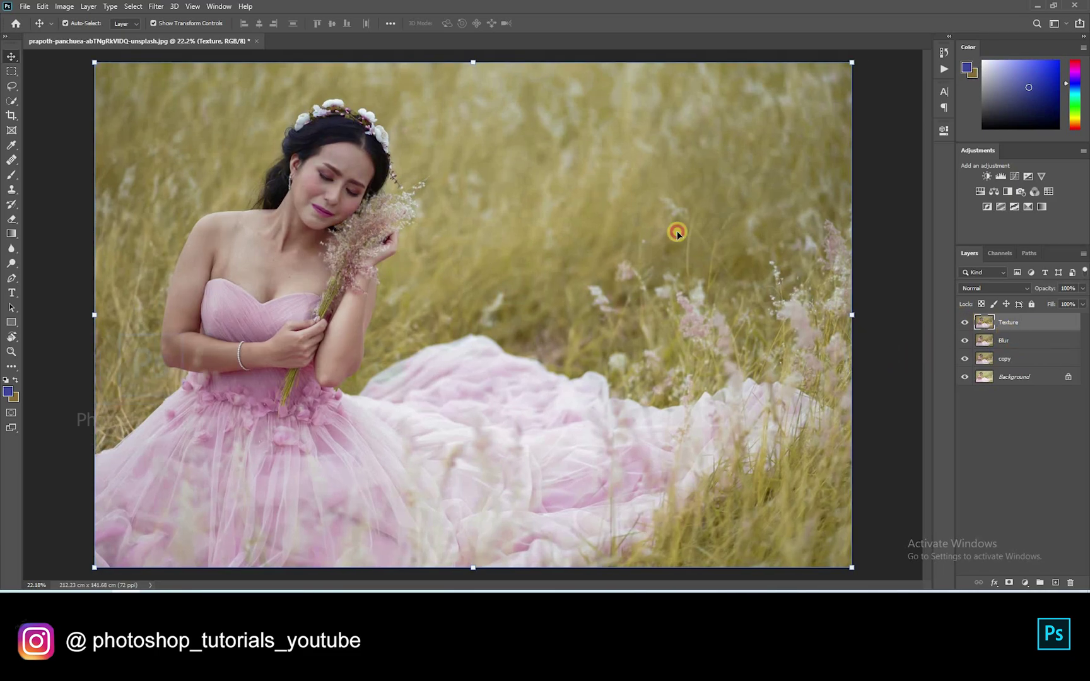
{"action": "left_click", "coordinate": [301, 180]}
{"action": "scroll", "coordinate": [288, 173], "scroll_direction": "up", "scroll_amount": 12}
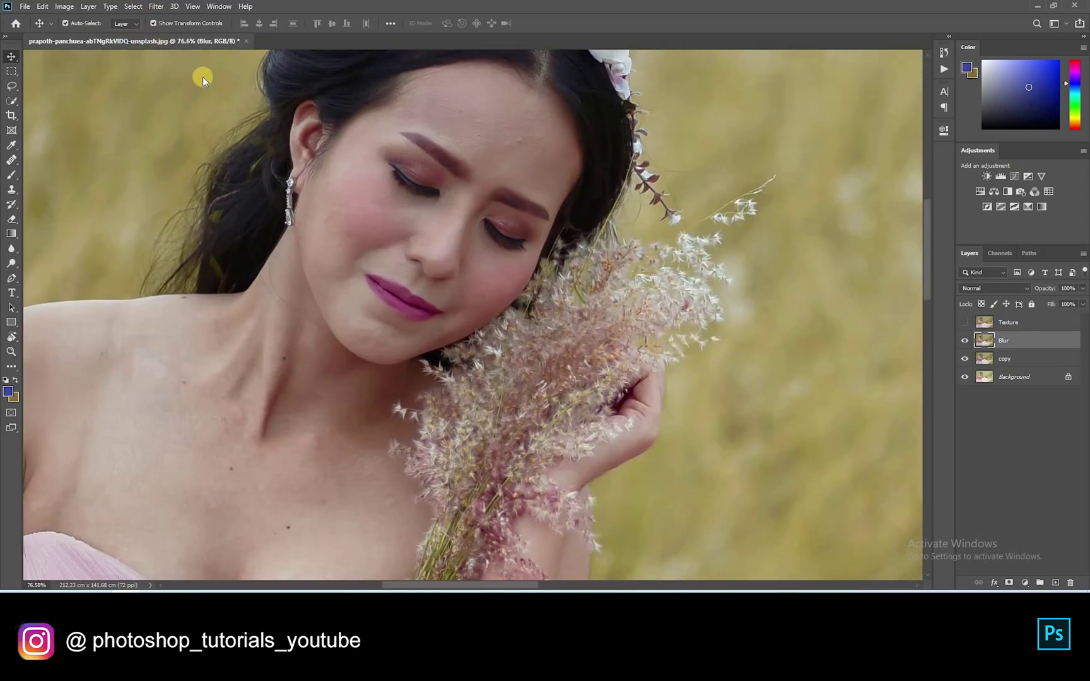
{"action": "left_click", "coordinate": [156, 6]}
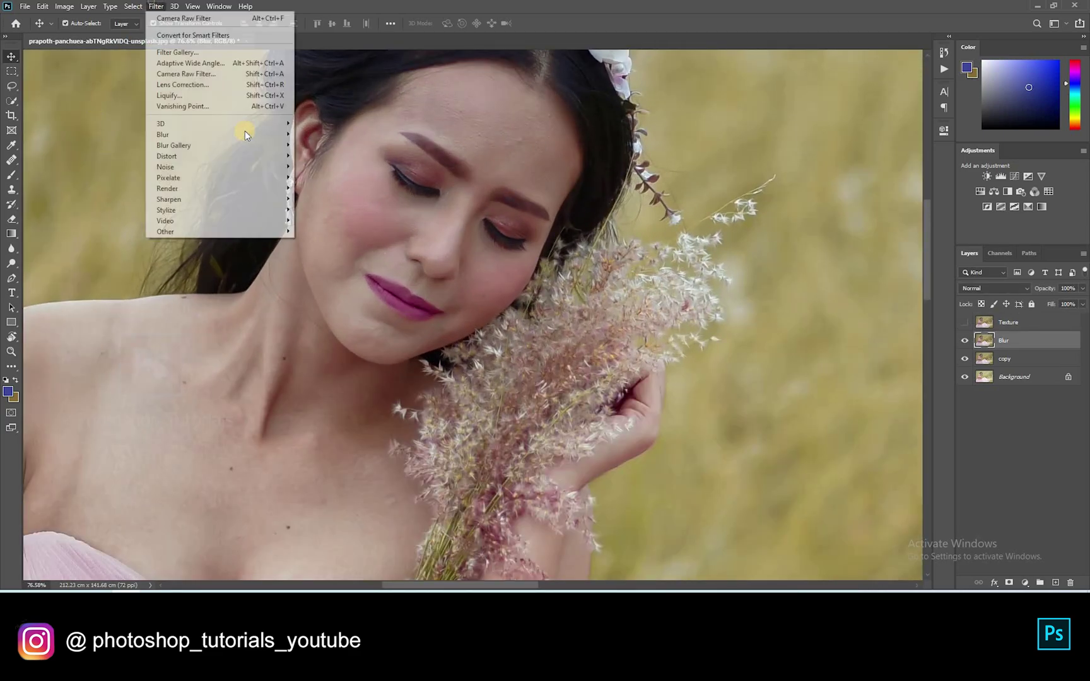
{"action": "mouse_move", "coordinate": [277, 134]}
{"action": "left_click", "coordinate": [323, 177]}
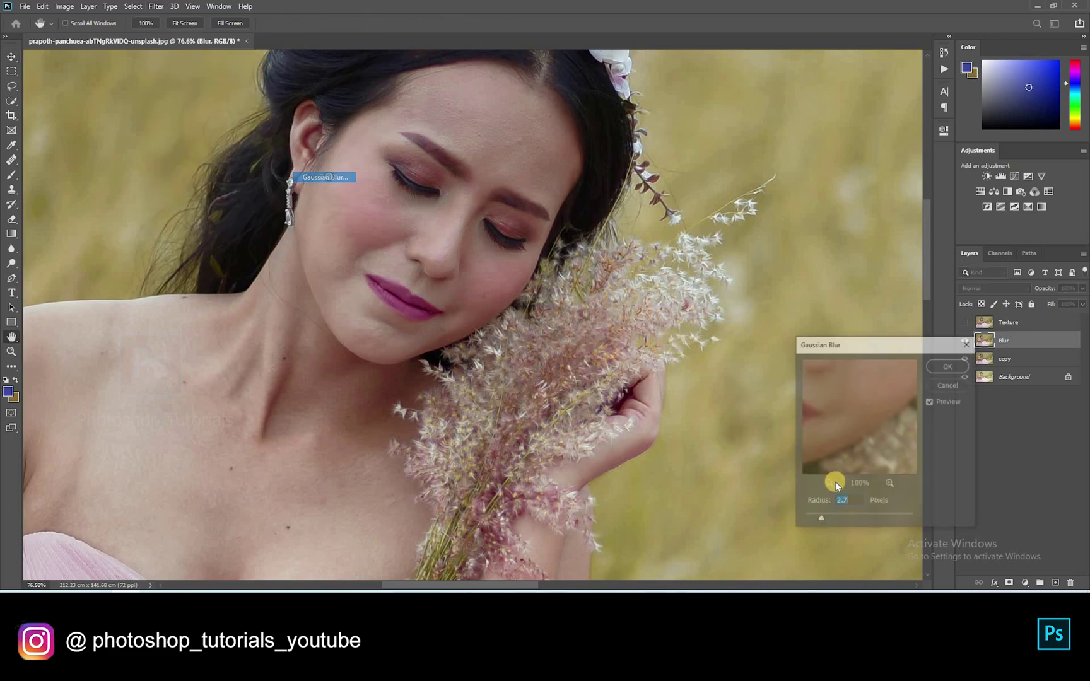
{"action": "left_click_drag", "start_coordinate": [834, 513], "coordinate": [840, 521]}
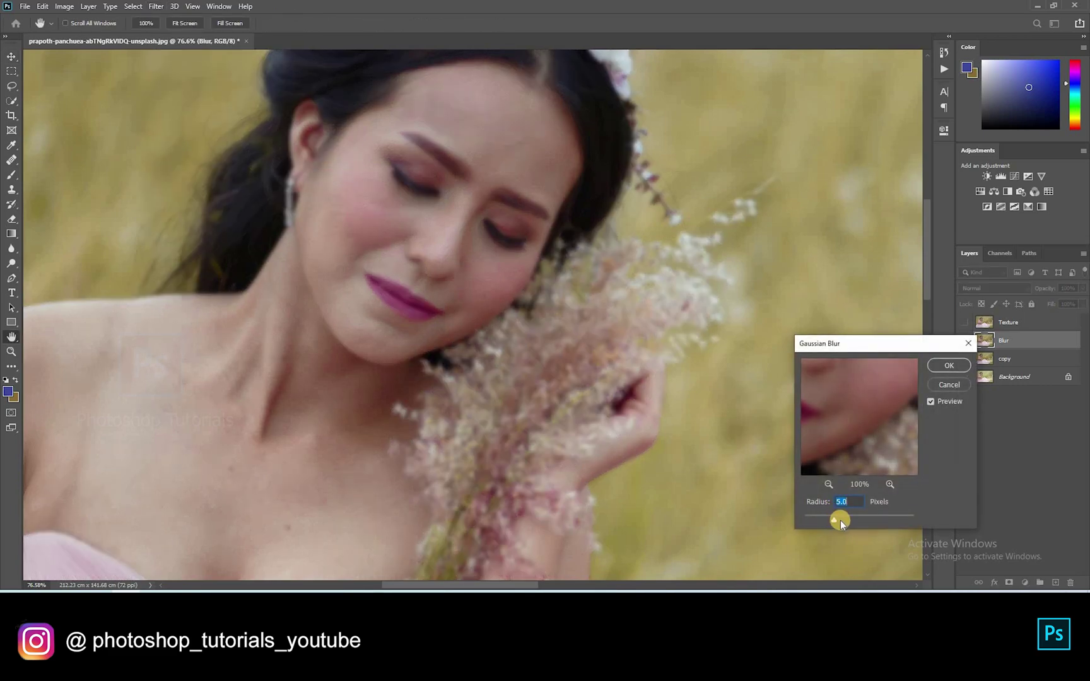
{"action": "key", "text": "Return"}
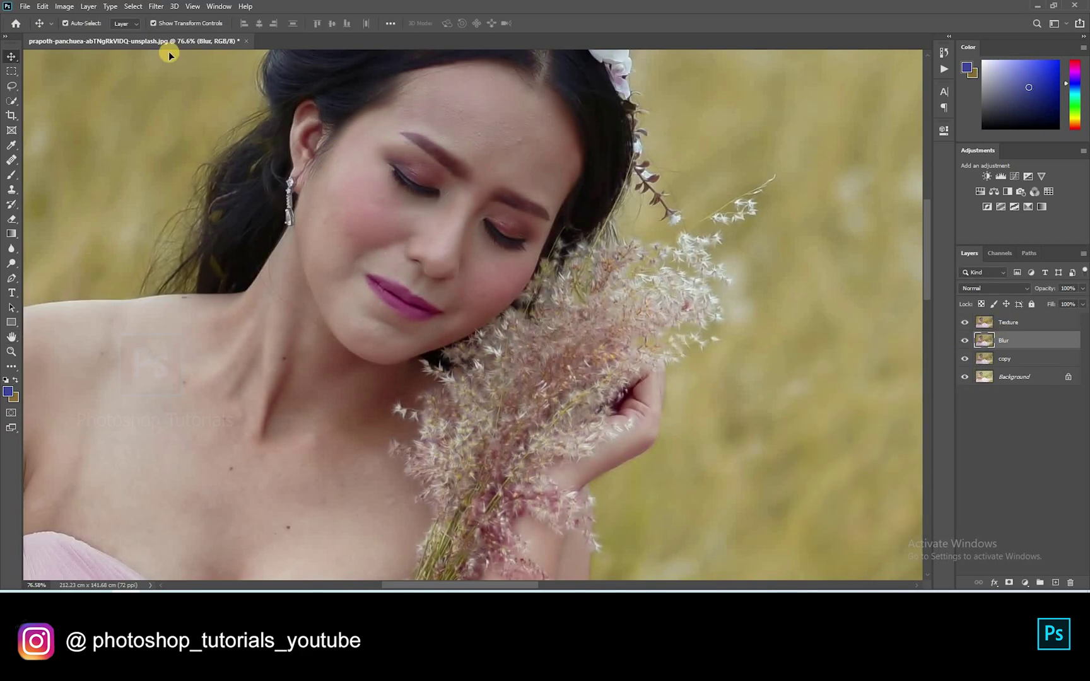
Apply Image to the Texture layer using the Blur layer as source, Subtract blending, Scale 2 and Offset 128
{"action": "key", "text": "alt+bracketright"}
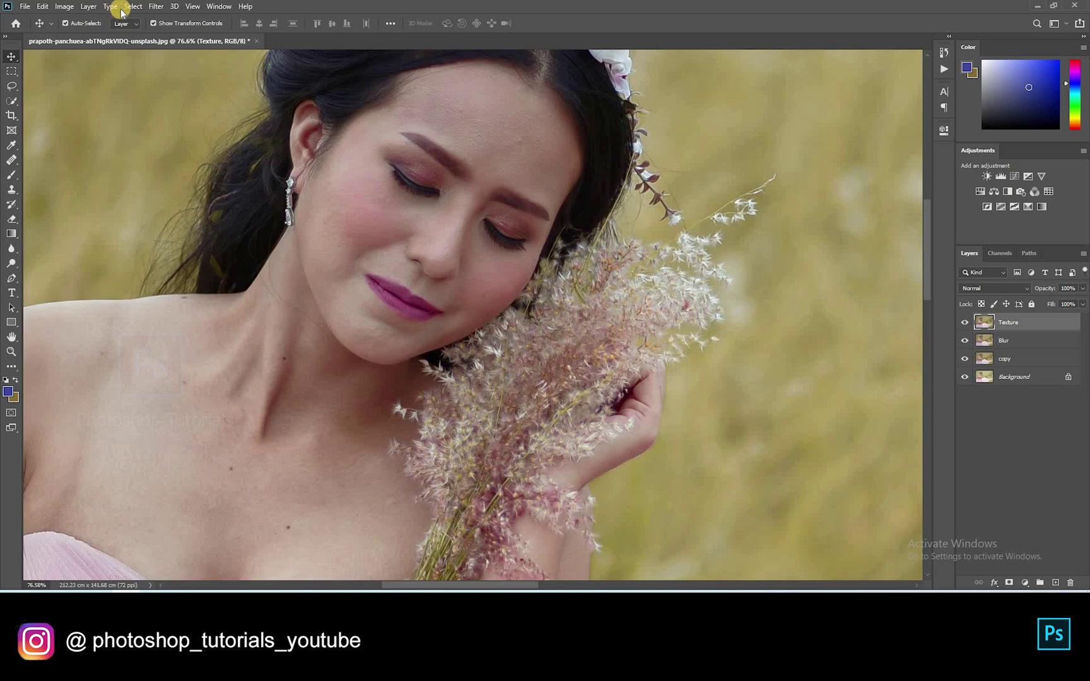
{"action": "left_click", "coordinate": [156, 9]}
{"action": "key", "text": "Left"}
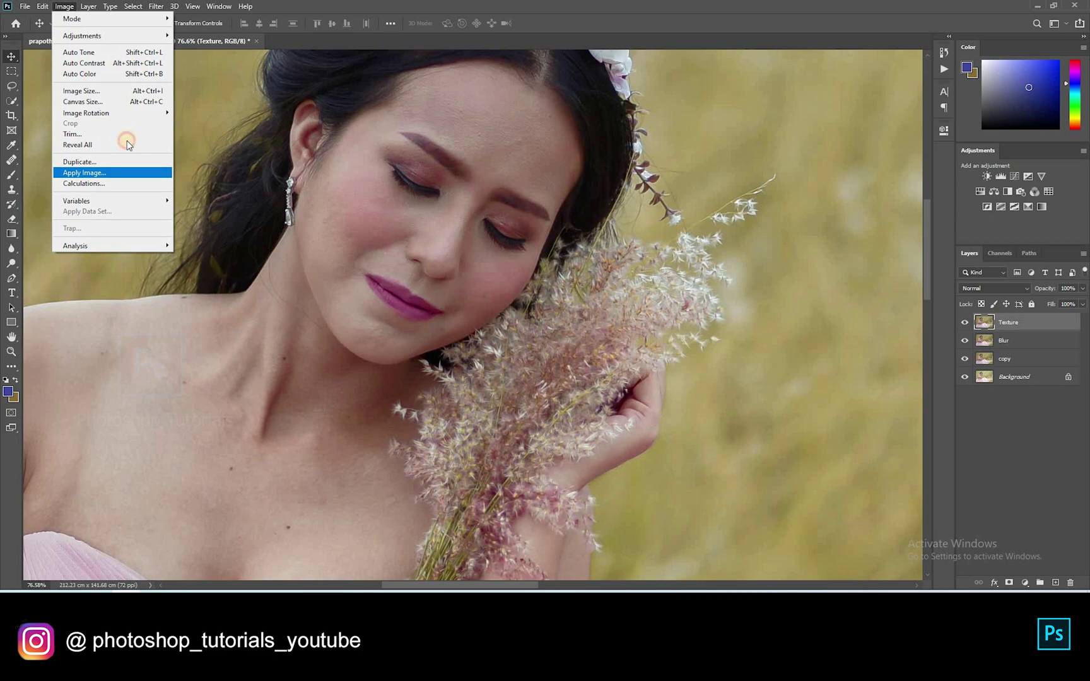
{"action": "left_click", "coordinate": [123, 173]}
{"action": "left_click", "coordinate": [512, 169]}
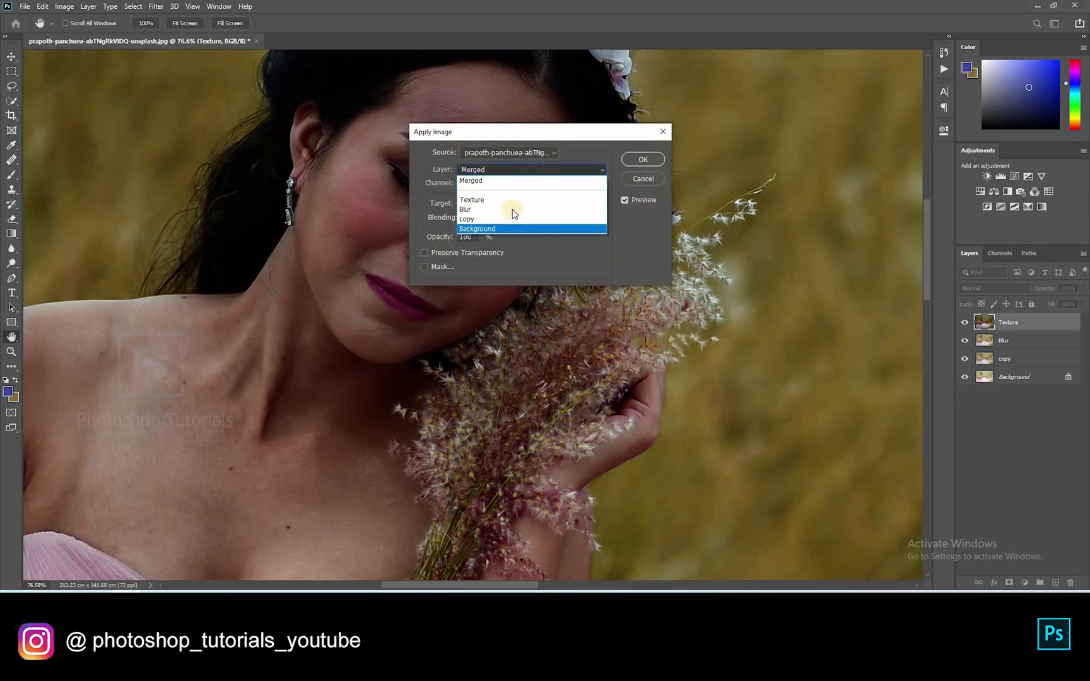
{"action": "left_click", "coordinate": [519, 212]}
{"action": "left_click", "coordinate": [498, 217]}
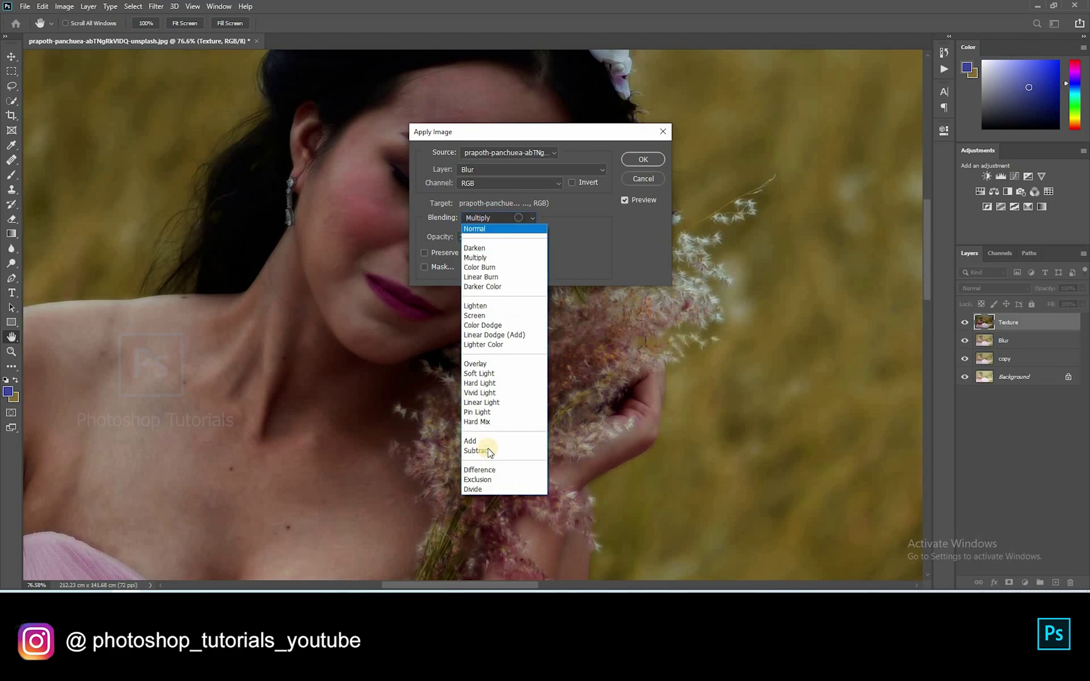
{"action": "left_click", "coordinate": [487, 441]}
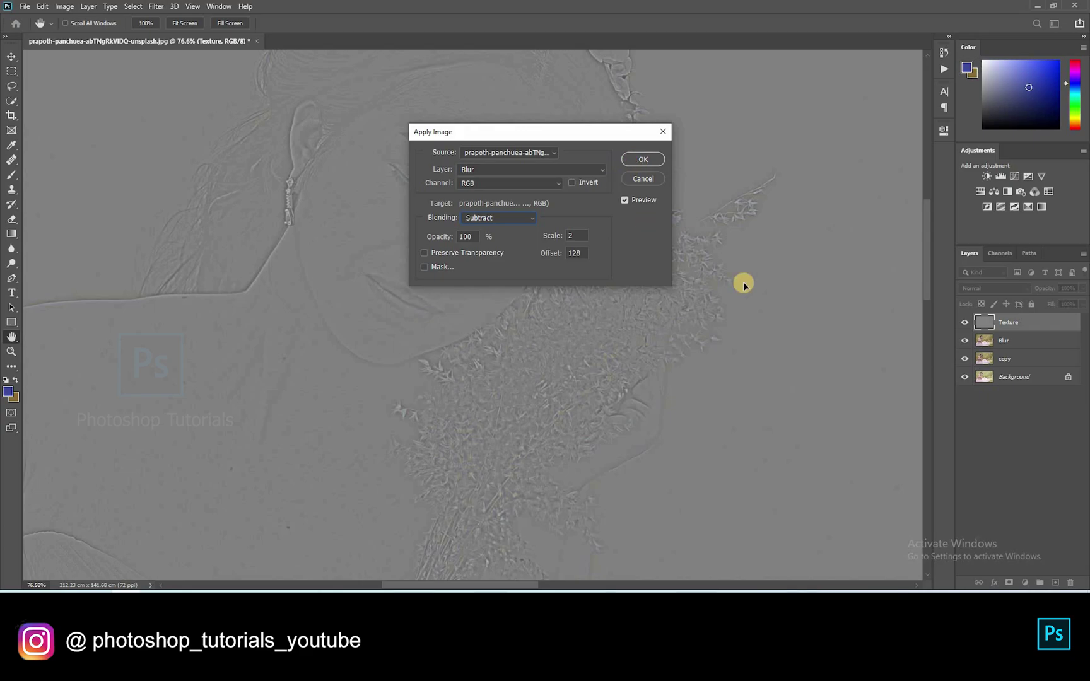
{"action": "key", "text": "Return"}
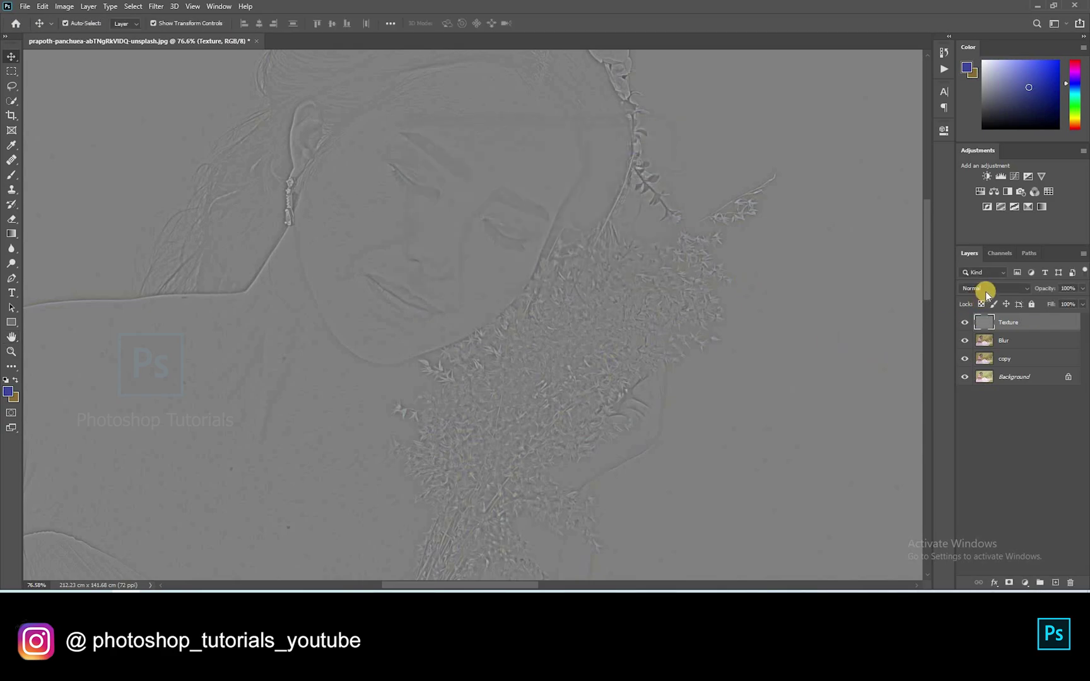
Set the Texture layer's blend mode to Linear Light
{"action": "left_click", "coordinate": [991, 288]}
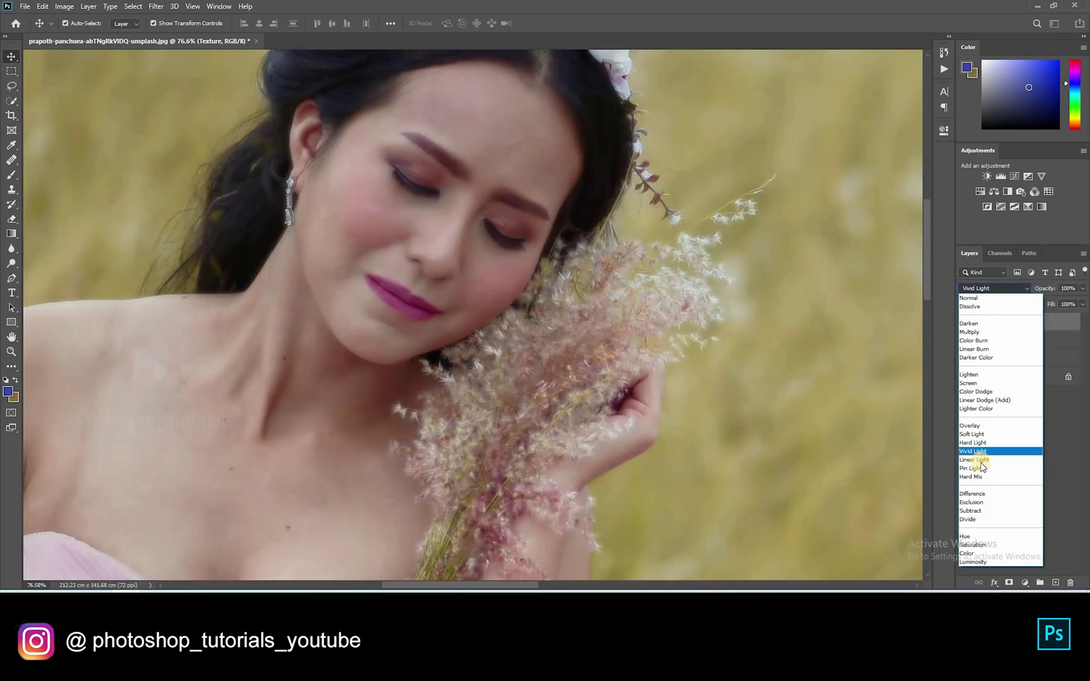
{"action": "left_click", "coordinate": [977, 461]}
{"action": "left_click", "coordinate": [998, 434]}
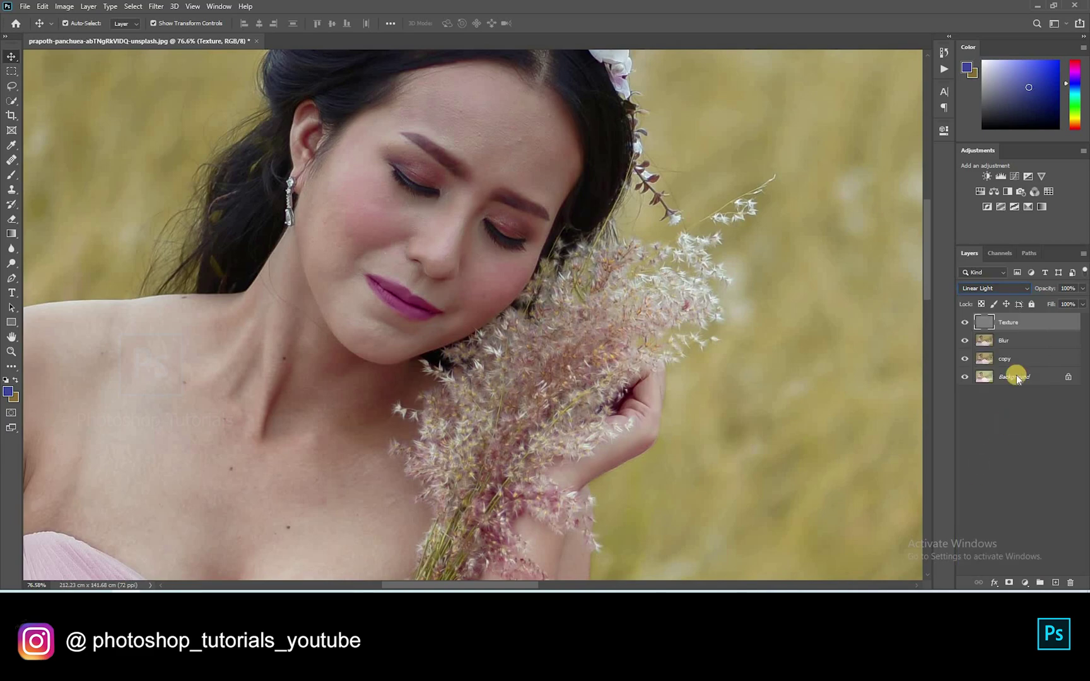
Make the Blur layer active, choose the Mixer Brush tool and get a close view of the face
{"action": "left_click", "coordinate": [1004, 341]}
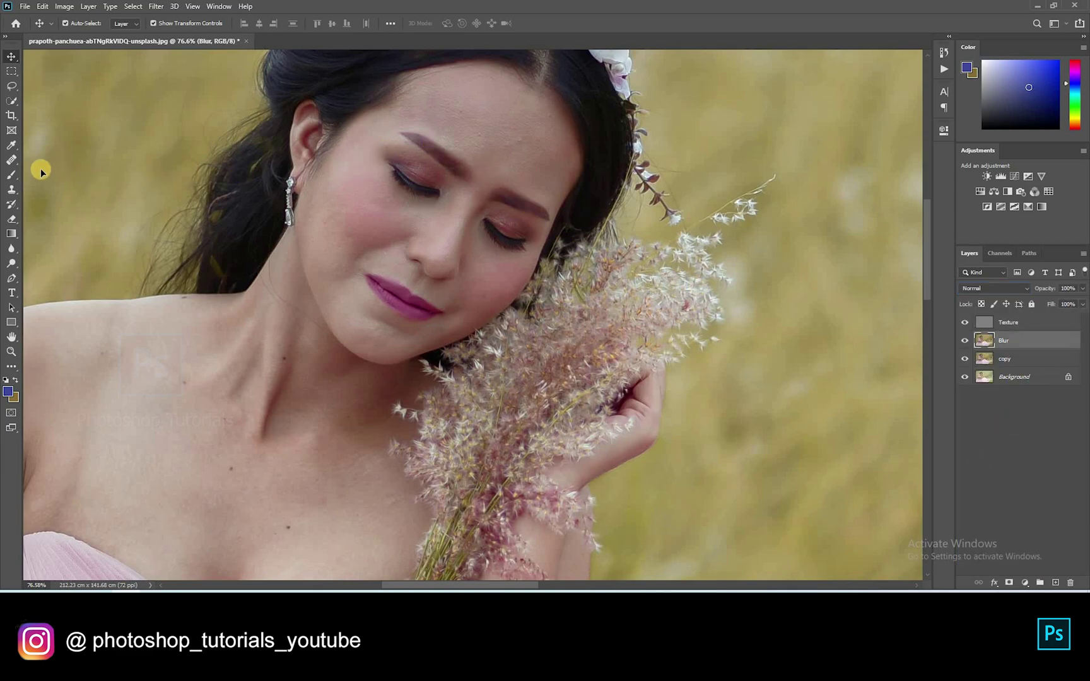
{"action": "right_click", "coordinate": [18, 180]}
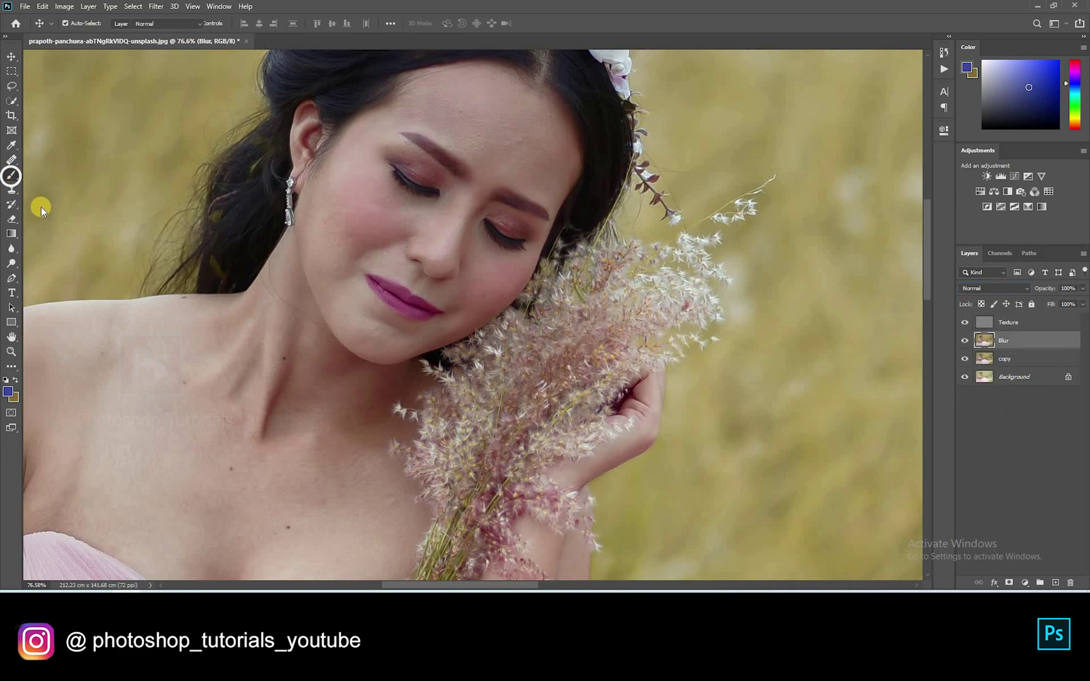
{"action": "left_click", "coordinate": [47, 206]}
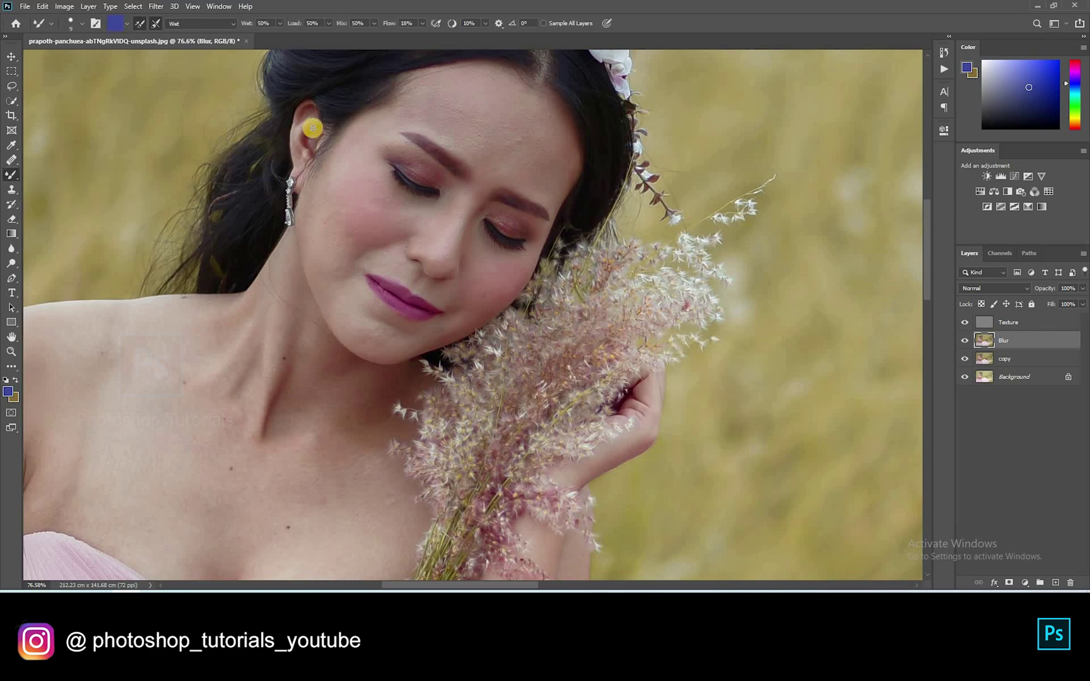
{"action": "scroll", "coordinate": [410, 119], "scroll_direction": "up", "scroll_amount": 3}
{"action": "scroll", "coordinate": [410, 172], "scroll_direction": "down", "scroll_amount": 2}
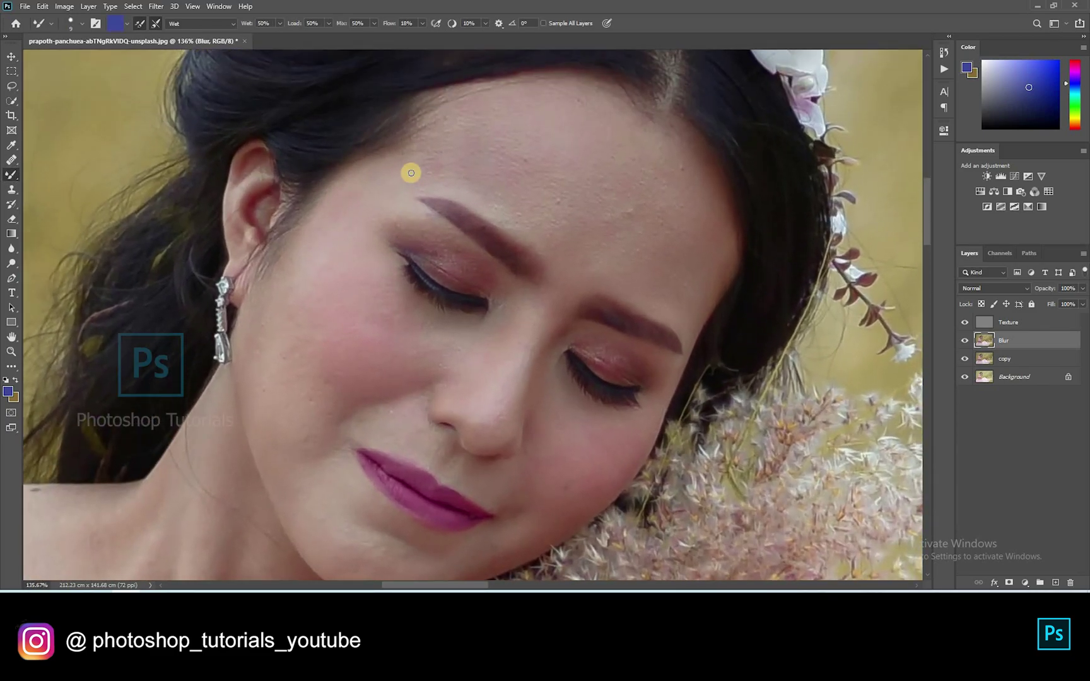
Set the Mixer Brush size to 60 and its flow to 15%
{"action": "key", "text": "bracketright"}
{"action": "key", "text": "bracketright"}
{"action": "key", "text": "bracketright"}
{"action": "key", "text": "bracketright"}
{"action": "key", "text": "bracketright"}
{"action": "left_click", "coordinate": [423, 24]}
{"action": "left_click", "coordinate": [419, 39]}
{"action": "left_click_drag", "start_coordinate": [421, 39], "coordinate": [424, 38]}
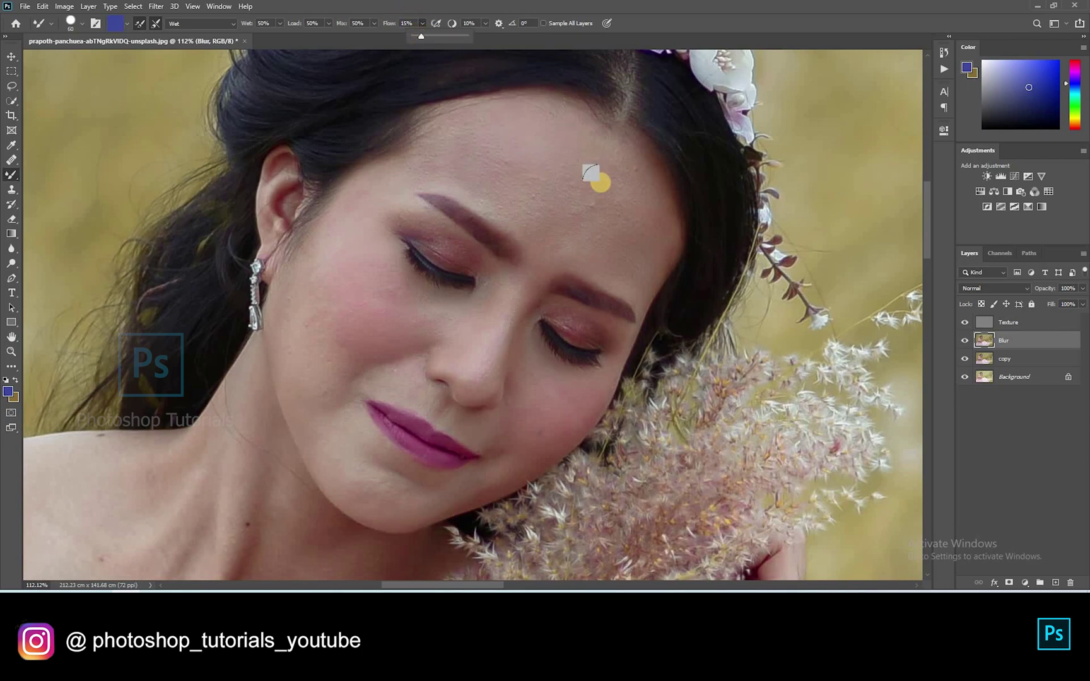
Smooth the forehead skin on the Blur layer with Mixer Brush strokes, sampling nearby skin tones
{"action": "left_click", "coordinate": [567, 167], "text": "alt"}
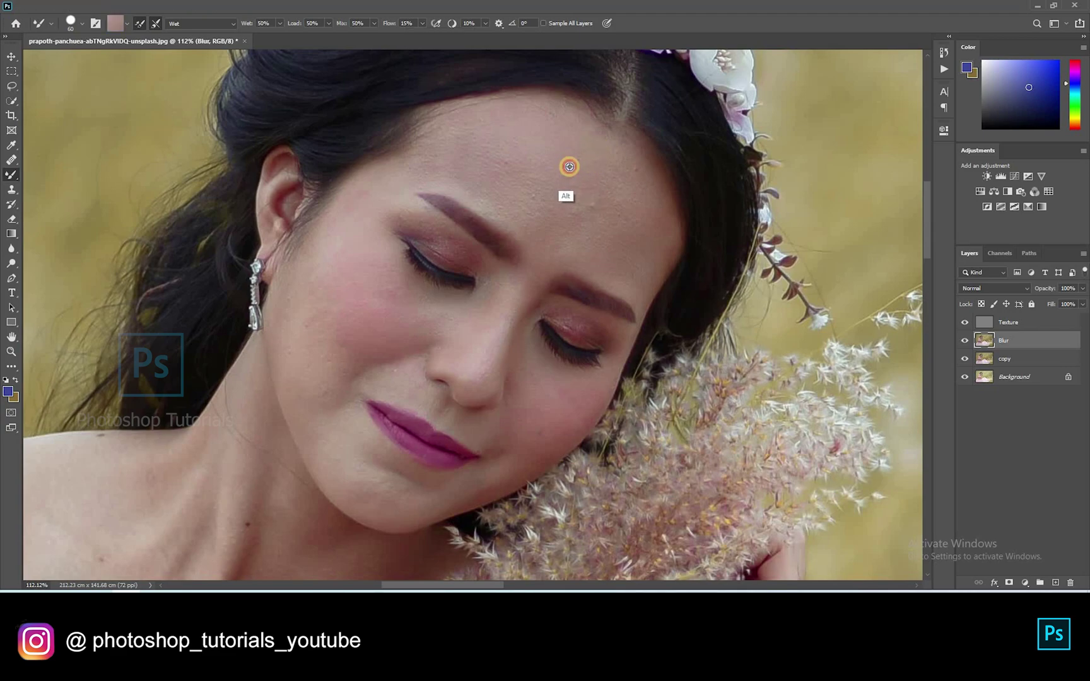
{"action": "mouse_move", "coordinate": [598, 215]}
{"action": "left_mouse_down"}
{"action": "mouse_move", "coordinate": [579, 224]}
{"action": "mouse_move", "coordinate": [560, 200]}
{"action": "mouse_move", "coordinate": [584, 212]}
{"action": "mouse_move", "coordinate": [625, 190]}
{"action": "mouse_move", "coordinate": [635, 217]}
{"action": "mouse_move", "coordinate": [616, 230]}
{"action": "left_mouse_up"}
{"action": "left_click", "coordinate": [585, 217], "text": "alt"}
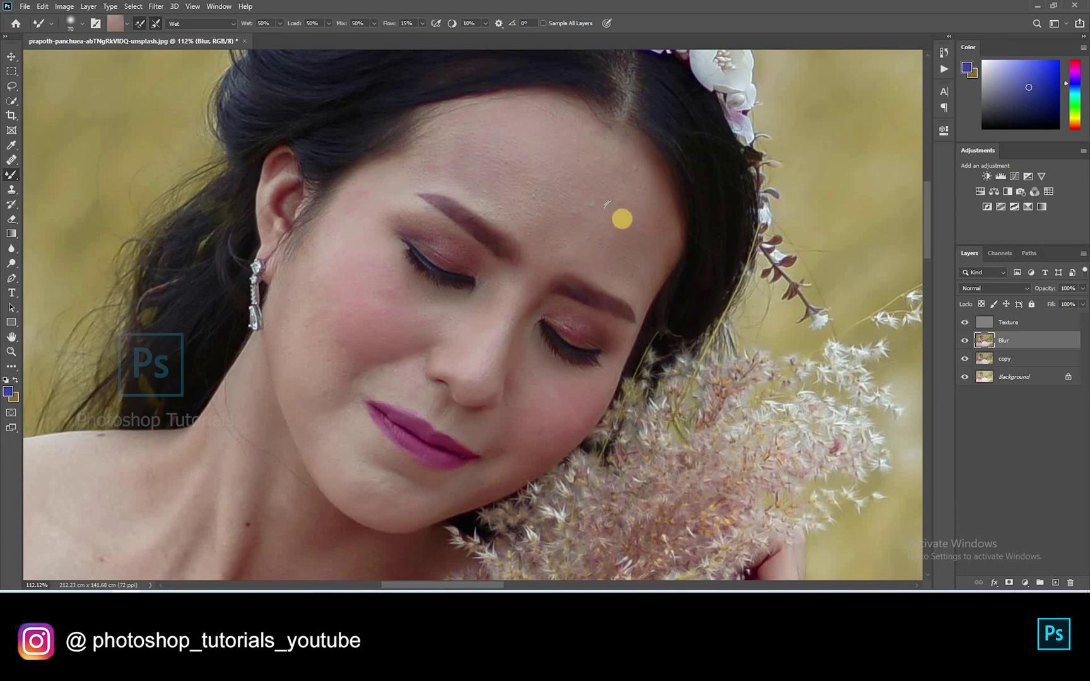
{"action": "left_click_drag", "start_coordinate": [654, 229], "coordinate": [631, 294]}
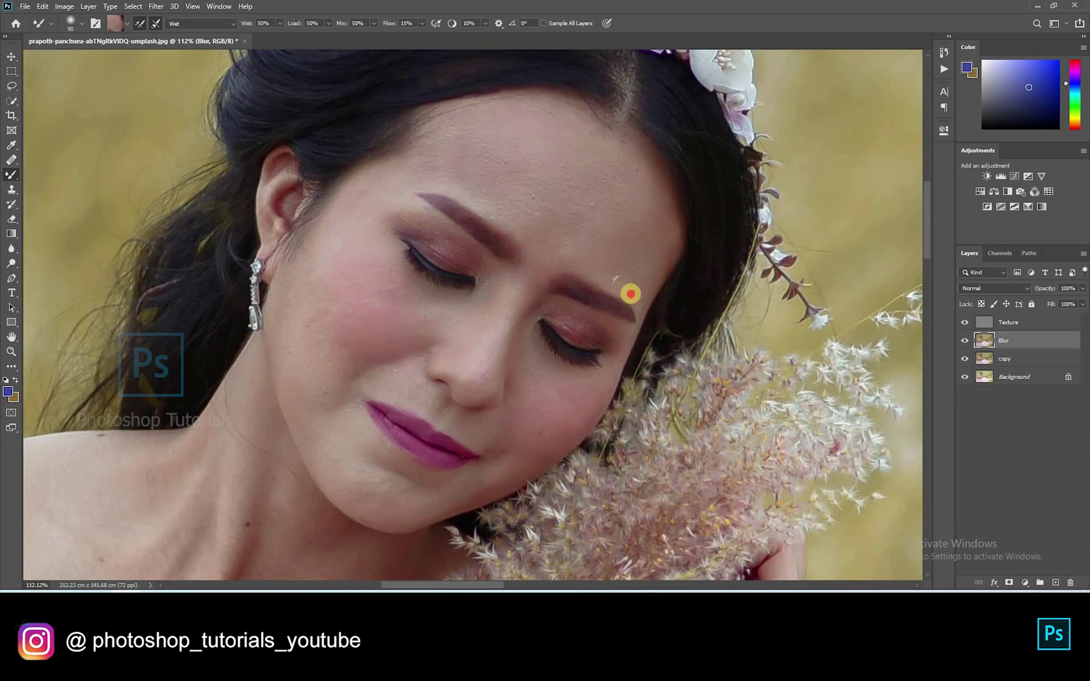
{"action": "mouse_move", "coordinate": [606, 158]}
{"action": "left_mouse_down"}
{"action": "mouse_move", "coordinate": [591, 232]}
{"action": "mouse_move", "coordinate": [589, 203]}
{"action": "mouse_move", "coordinate": [555, 219]}
{"action": "left_mouse_up"}
{"action": "mouse_move", "coordinate": [491, 153]}
{"action": "left_mouse_down"}
{"action": "mouse_move", "coordinate": [488, 172]}
{"action": "mouse_move", "coordinate": [477, 160]}
{"action": "left_mouse_up"}
Blend the skin tones on the cheek and temple beside the earring with sampled Mixer Brush strokes
{"action": "mouse_move", "coordinate": [432, 309]}
{"action": "left_mouse_down"}
{"action": "mouse_move", "coordinate": [497, 263]}
{"action": "mouse_move", "coordinate": [474, 244]}
{"action": "mouse_move", "coordinate": [486, 284]}
{"action": "left_mouse_up"}
{"action": "left_click", "coordinate": [394, 248], "text": "alt"}
{"action": "mouse_move", "coordinate": [416, 249]}
{"action": "left_mouse_down"}
{"action": "mouse_move", "coordinate": [393, 249]}
{"action": "mouse_move", "coordinate": [400, 292]}
{"action": "left_mouse_up"}
{"action": "left_click", "coordinate": [398, 221], "text": "alt"}
{"action": "left_click_drag", "start_coordinate": [398, 220], "coordinate": [401, 309]}
{"action": "left_click_drag", "start_coordinate": [376, 252], "coordinate": [378, 333]}
{"action": "left_click", "coordinate": [405, 185], "text": "alt"}
{"action": "left_click", "coordinate": [433, 157], "text": "alt"}
{"action": "left_click_drag", "start_coordinate": [394, 214], "coordinate": [383, 223]}
Even out the skin above the eyebrows and along the nose using sampled Mixer Brush strokes
{"action": "left_click_drag", "start_coordinate": [529, 205], "coordinate": [497, 180]}
{"action": "left_click_drag", "start_coordinate": [616, 278], "coordinate": [502, 227]}
{"action": "left_click", "coordinate": [514, 214], "text": "alt"}
{"action": "left_click_drag", "start_coordinate": [471, 326], "coordinate": [500, 381]}
{"action": "left_click", "coordinate": [465, 338], "text": "alt"}
{"action": "left_click_drag", "start_coordinate": [504, 238], "coordinate": [459, 334]}
Continue smoothing the remaining uneven facial skin with freshly sampled Mixer Brush tones
{"action": "left_click_drag", "start_coordinate": [533, 164], "coordinate": [639, 134]}
{"action": "left_click", "coordinate": [412, 372], "text": "alt"}
{"action": "mouse_move", "coordinate": [474, 396]}
{"action": "left_mouse_down"}
{"action": "mouse_move", "coordinate": [427, 391]}
{"action": "mouse_move", "coordinate": [511, 455]}
{"action": "mouse_move", "coordinate": [448, 422]}
{"action": "left_mouse_up"}
{"action": "left_click", "coordinate": [393, 300], "text": "alt"}
{"action": "left_click_drag", "start_coordinate": [385, 278], "coordinate": [425, 215]}
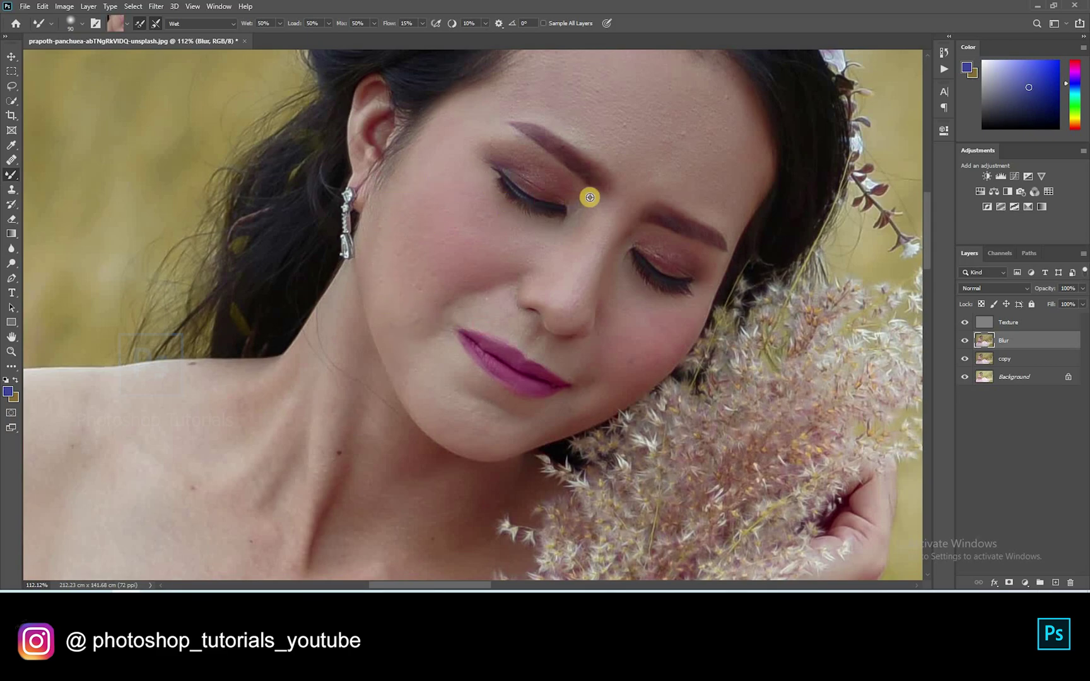
Blend the eyeshadow tones on both eyelids with short Mixer Brush strokes
{"action": "scroll", "coordinate": [596, 201], "scroll_direction": "down", "scroll_amount": 3}
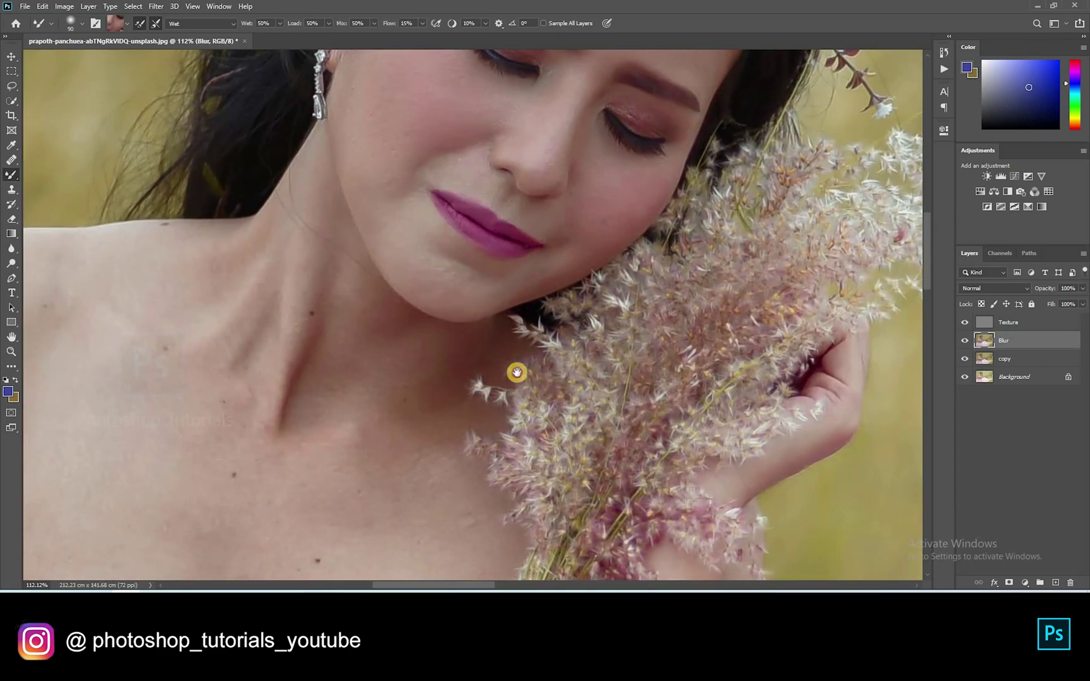
{"action": "scroll", "coordinate": [547, 301], "scroll_direction": "up", "scroll_amount": 3}
{"action": "mouse_move", "coordinate": [538, 226]}
{"action": "left_mouse_down"}
{"action": "mouse_move", "coordinate": [585, 280]}
{"action": "mouse_move", "coordinate": [485, 231]}
{"action": "left_mouse_up"}
{"action": "left_click_drag", "start_coordinate": [556, 205], "coordinate": [538, 192]}
{"action": "mouse_move", "coordinate": [688, 284]}
{"action": "left_mouse_down"}
{"action": "mouse_move", "coordinate": [705, 312]}
{"action": "mouse_move", "coordinate": [692, 297]}
{"action": "left_mouse_up"}
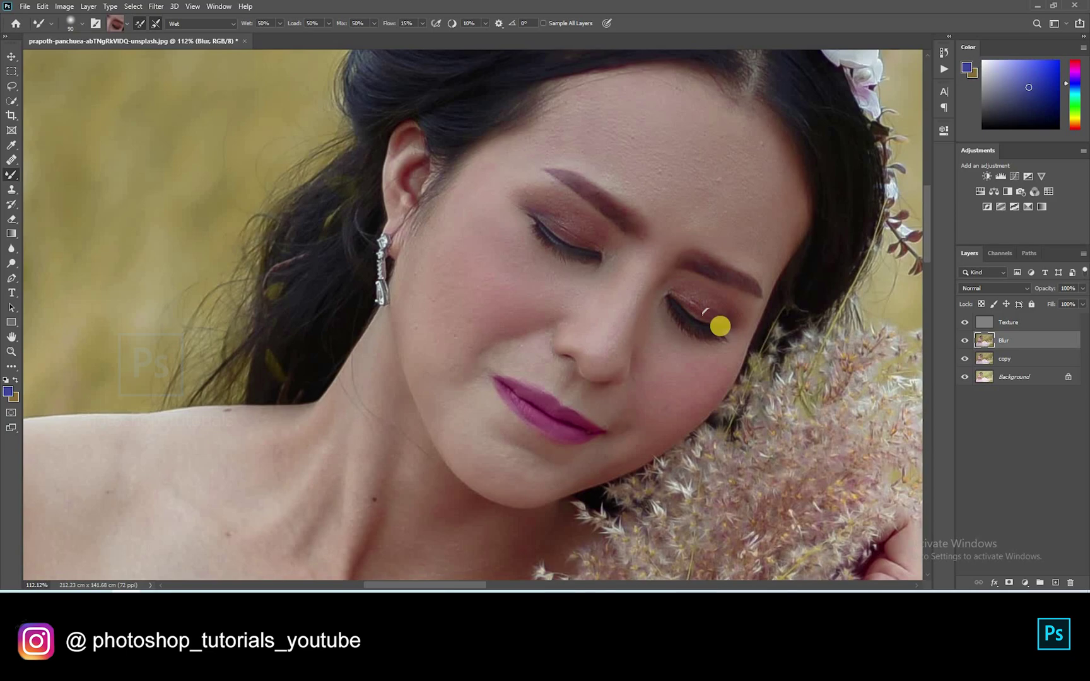
Smooth the skin from the shoulder across the collarbone with sampled Mixer Brush strokes
{"action": "scroll", "coordinate": [641, 346], "scroll_direction": "down", "scroll_amount": 3}
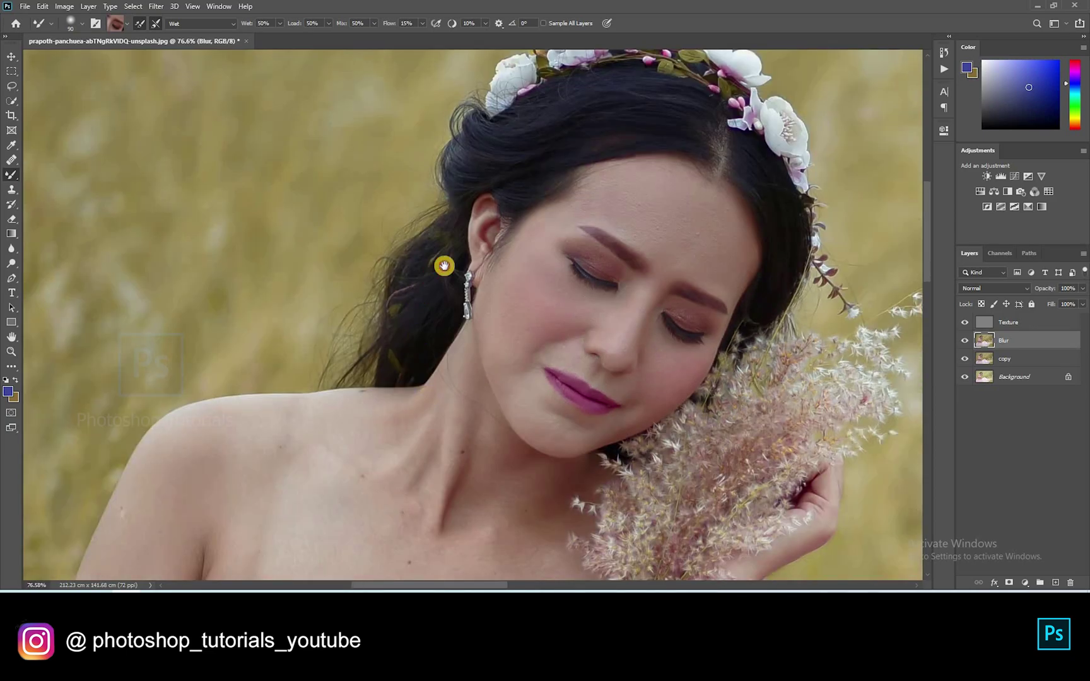
{"action": "scroll", "coordinate": [444, 265], "scroll_direction": "down", "scroll_amount": 5}
{"action": "left_click", "coordinate": [468, 278], "text": "alt"}
{"action": "left_click_drag", "start_coordinate": [450, 289], "coordinate": [403, 299]}
{"action": "left_click", "coordinate": [442, 255], "text": "alt"}
{"action": "left_click", "coordinate": [467, 203], "text": "alt"}
{"action": "mouse_move", "coordinate": [471, 232]}
{"action": "left_mouse_down"}
{"action": "mouse_move", "coordinate": [508, 278]}
{"action": "mouse_move", "coordinate": [503, 321]}
{"action": "mouse_move", "coordinate": [489, 330]}
{"action": "mouse_move", "coordinate": [504, 340]}
{"action": "mouse_move", "coordinate": [538, 319]}
{"action": "mouse_move", "coordinate": [572, 322]}
{"action": "mouse_move", "coordinate": [572, 358]}
{"action": "left_mouse_up"}
Blend the shadows and highlights at the base of the neck and upper chest with the Mixer Brush
{"action": "left_click", "coordinate": [497, 261], "text": "alt"}
{"action": "left_click", "coordinate": [549, 328], "text": "alt"}
{"action": "left_click_drag", "start_coordinate": [543, 315], "coordinate": [593, 287]}
{"action": "left_click", "coordinate": [522, 306], "text": "alt"}
{"action": "left_click_drag", "start_coordinate": [420, 324], "coordinate": [512, 283]}
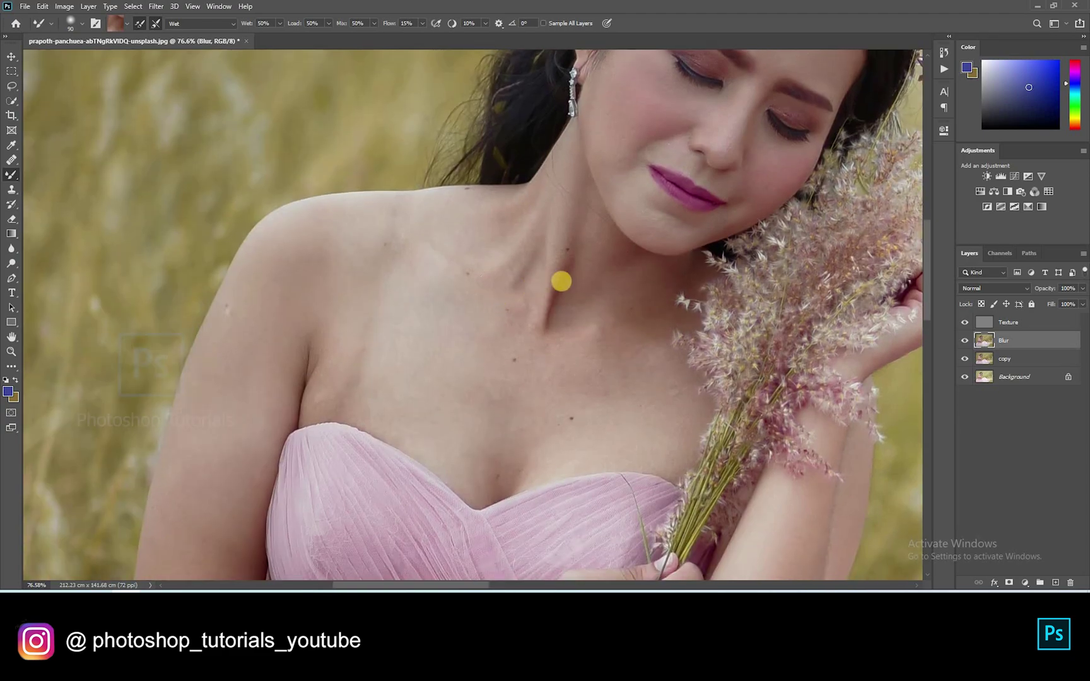
{"action": "left_click", "coordinate": [547, 315], "text": "alt"}
{"action": "mouse_move", "coordinate": [567, 222]}
{"action": "left_mouse_down"}
{"action": "mouse_move", "coordinate": [547, 314]}
{"action": "mouse_move", "coordinate": [504, 334]}
{"action": "left_mouse_up"}
{"action": "left_click", "coordinate": [503, 311], "text": "alt"}
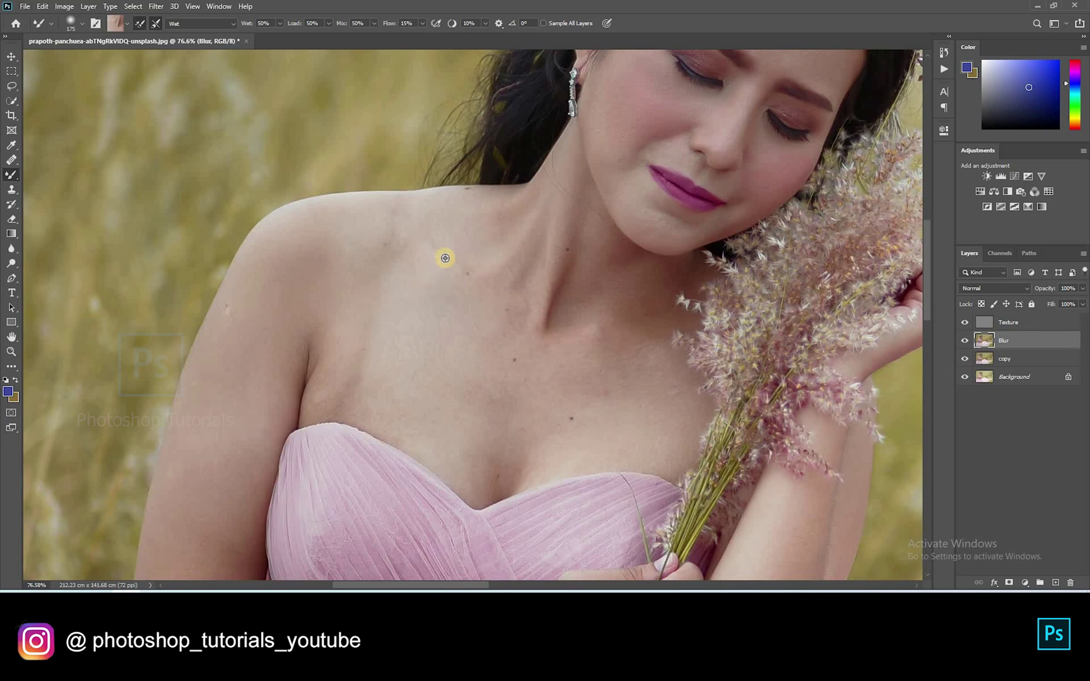
Smooth the shoulder and the top of the upper arm with the Mixer Brush at size 175
{"action": "left_click", "coordinate": [425, 259], "text": "alt"}
{"action": "left_click_drag", "start_coordinate": [354, 259], "coordinate": [477, 230]}
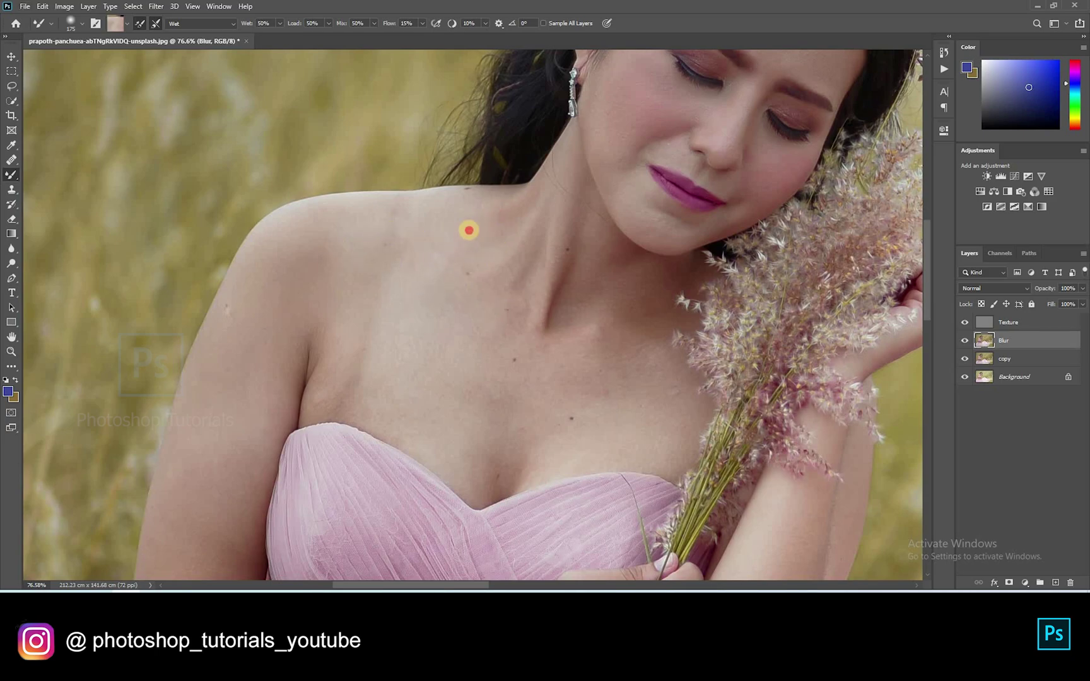
{"action": "left_click", "coordinate": [338, 378], "text": "alt"}
{"action": "left_click_drag", "start_coordinate": [261, 292], "coordinate": [260, 292]}
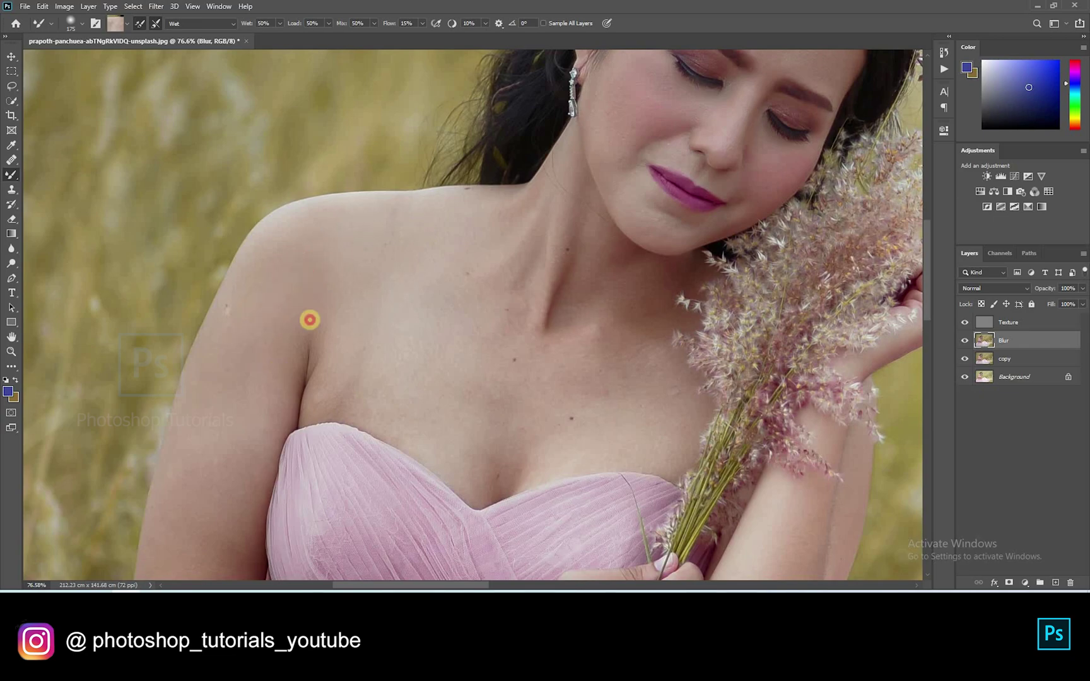
Even out the chest skin above the dress neckline and around its center with sampled Mixer Brush strokes
{"action": "left_click", "coordinate": [346, 387], "text": "alt"}
{"action": "mouse_move", "coordinate": [425, 376]}
{"action": "left_mouse_down"}
{"action": "mouse_move", "coordinate": [459, 392]}
{"action": "mouse_move", "coordinate": [401, 392]}
{"action": "left_mouse_up"}
{"action": "left_click", "coordinate": [453, 440], "text": "alt"}
{"action": "left_click_drag", "start_coordinate": [485, 477], "coordinate": [468, 455]}
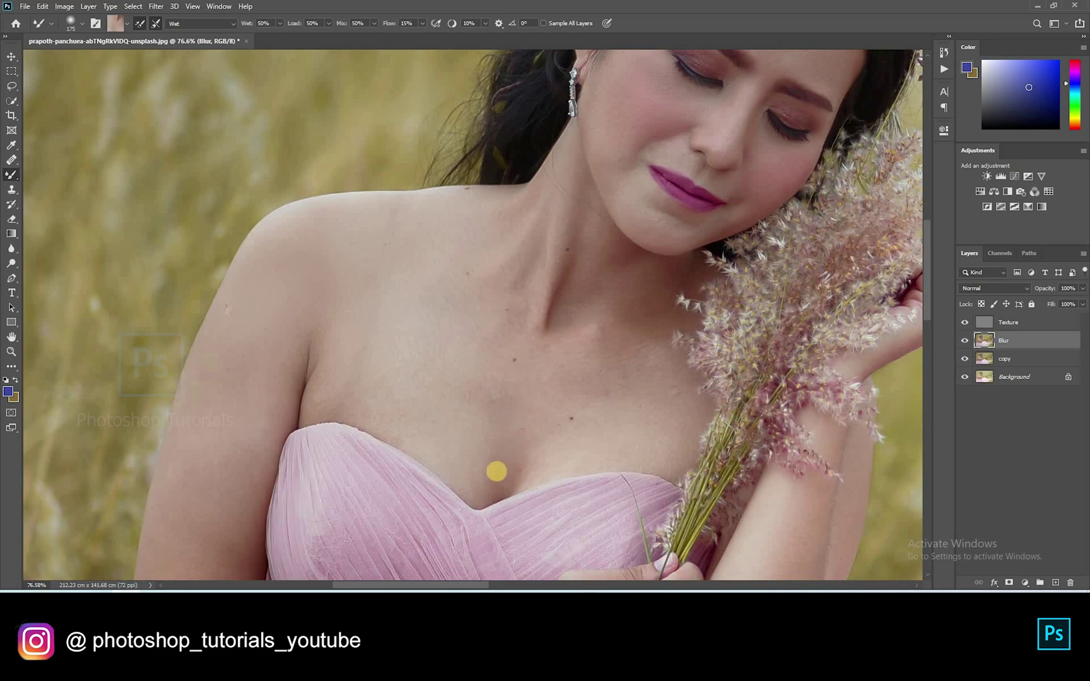
{"action": "left_click_drag", "start_coordinate": [531, 428], "coordinate": [532, 428]}
Smooth the chest skin beside the flower bouquet with sampled Mixer Brush strokes
{"action": "left_click", "coordinate": [595, 388], "text": "alt"}
{"action": "left_click_drag", "start_coordinate": [627, 369], "coordinate": [620, 401]}
{"action": "left_click_drag", "start_coordinate": [559, 452], "coordinate": [552, 455]}
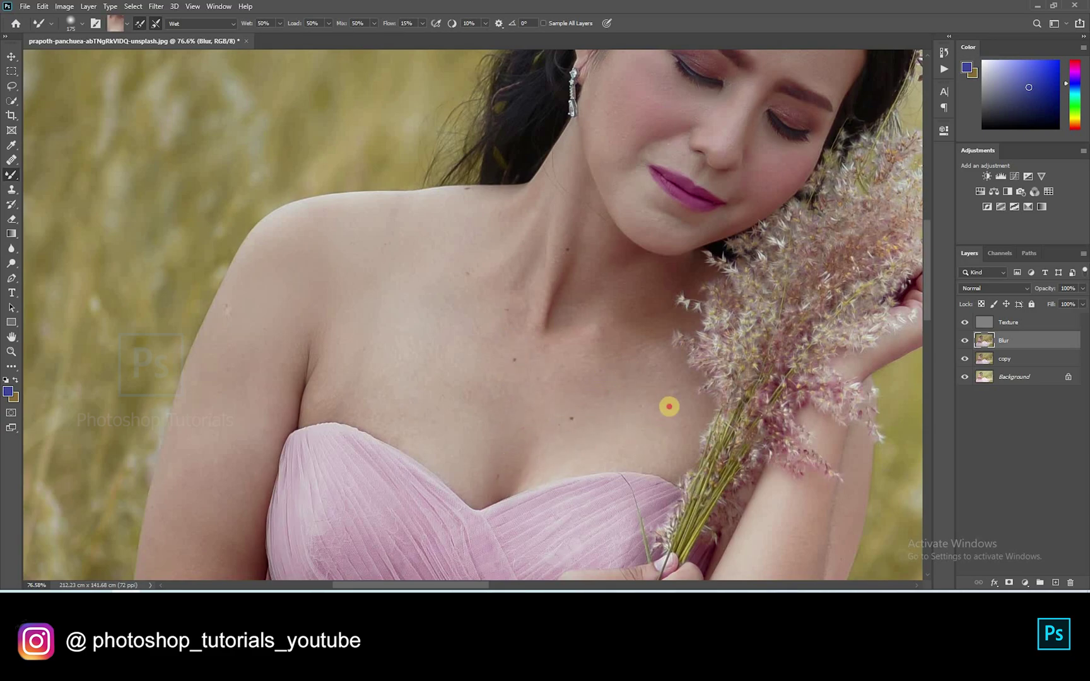
{"action": "left_click", "coordinate": [665, 381], "text": "alt"}
{"action": "left_click_drag", "start_coordinate": [668, 389], "coordinate": [667, 386]}
{"action": "left_click", "coordinate": [647, 300], "text": "alt"}
{"action": "left_click_drag", "start_coordinate": [635, 334], "coordinate": [635, 334]}
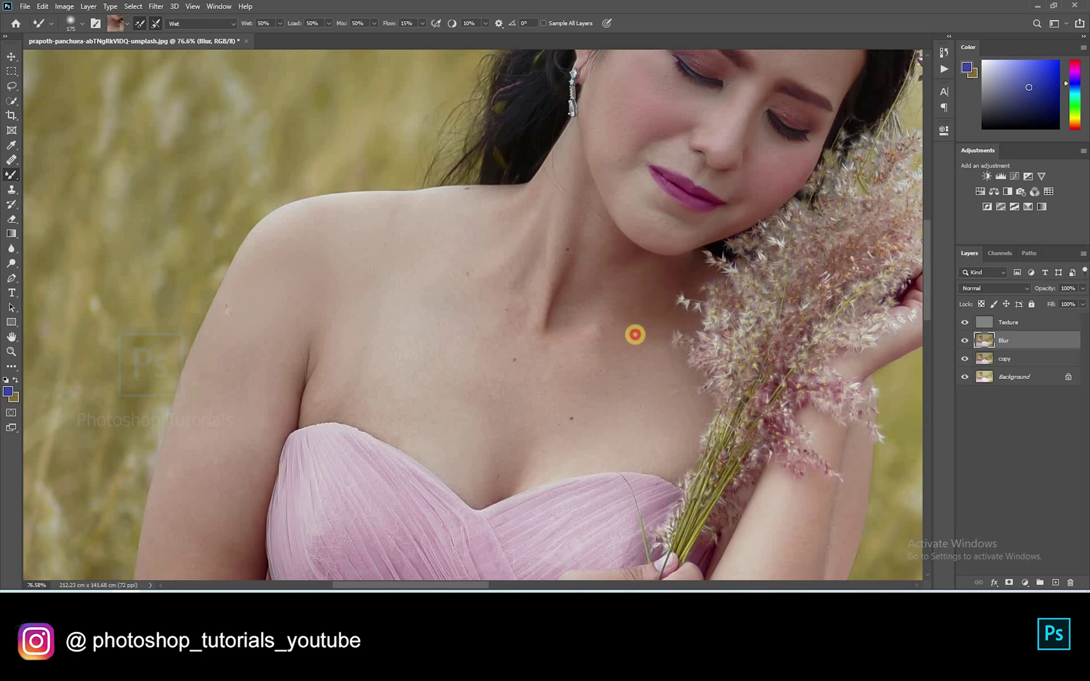
Refine the tonal transitions in the middle of the chest just above the dress with the Mixer Brush
{"action": "scroll", "coordinate": [593, 208], "scroll_direction": "down", "scroll_amount": 3}
{"action": "left_click", "coordinate": [603, 198], "text": "alt"}
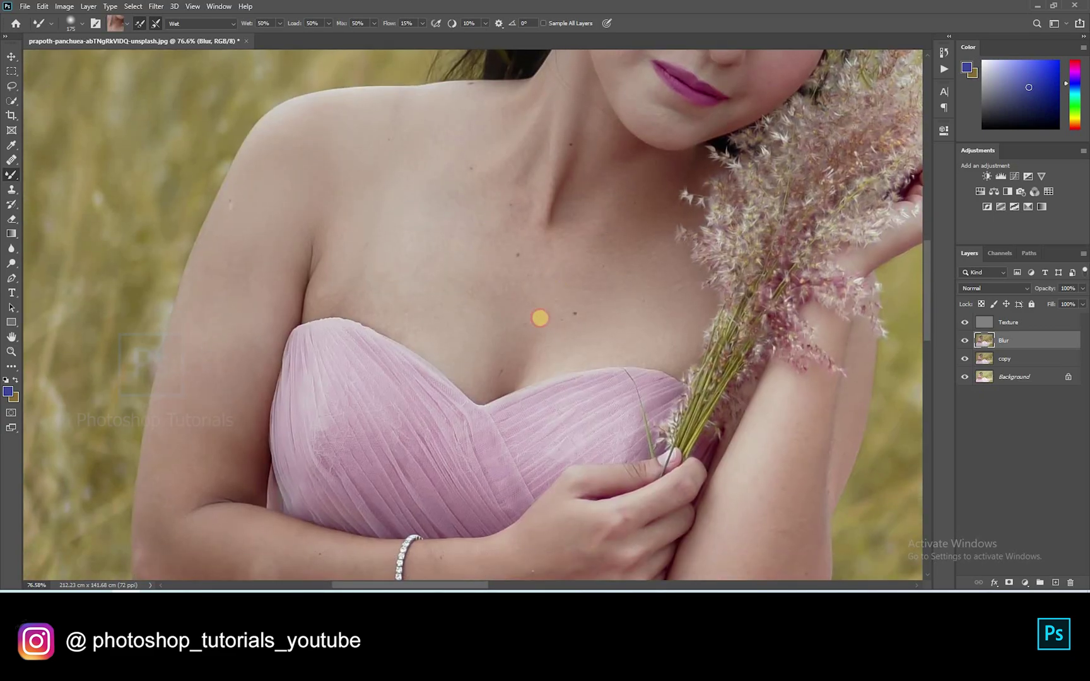
{"action": "left_click", "coordinate": [579, 302], "text": "alt"}
{"action": "left_click_drag", "start_coordinate": [501, 375], "coordinate": [513, 380]}
{"action": "left_click", "coordinate": [540, 319], "text": "alt"}
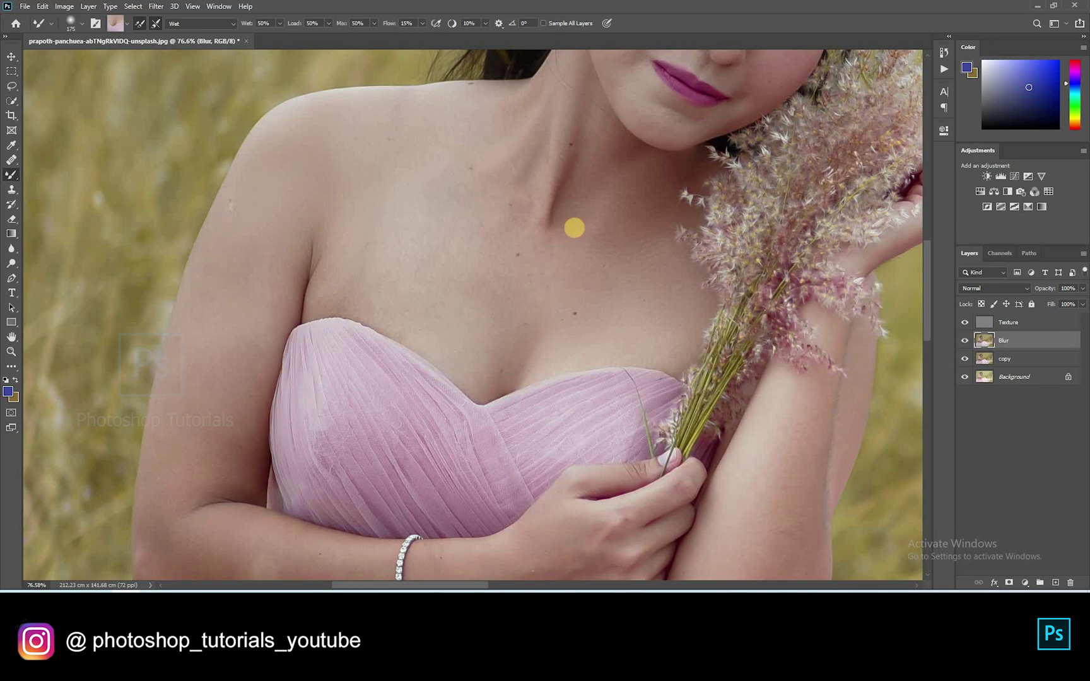
Smooth the skin along the lowered upper arm with sampled Mixer Brush strokes
{"action": "scroll", "coordinate": [565, 217], "scroll_direction": "down", "scroll_amount": 2}
{"action": "left_click", "coordinate": [351, 209], "text": "alt"}
{"action": "mouse_move", "coordinate": [340, 232]}
{"action": "left_mouse_down"}
{"action": "mouse_move", "coordinate": [351, 282]}
{"action": "mouse_move", "coordinate": [324, 359]}
{"action": "mouse_move", "coordinate": [346, 354]}
{"action": "mouse_move", "coordinate": [341, 398]}
{"action": "left_mouse_up"}
{"action": "left_click", "coordinate": [347, 287], "text": "alt"}
{"action": "left_click", "coordinate": [321, 376], "text": "alt"}
{"action": "mouse_move", "coordinate": [311, 338]}
{"action": "left_mouse_down"}
{"action": "mouse_move", "coordinate": [313, 353]}
{"action": "mouse_move", "coordinate": [312, 315]}
{"action": "left_mouse_up"}
Blend the skin near the elbow and forearm of the bracelet arm using sampled tones
{"action": "scroll", "coordinate": [349, 338], "scroll_direction": "down", "scroll_amount": 4}
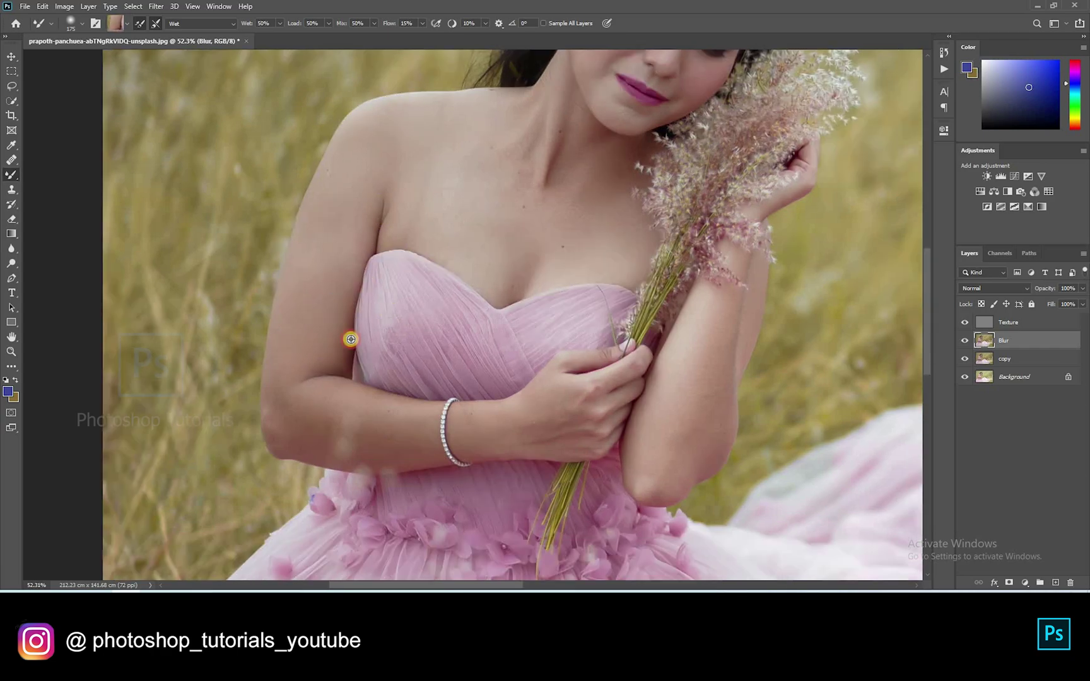
{"action": "left_click", "coordinate": [291, 322], "text": "alt"}
{"action": "mouse_move", "coordinate": [295, 317]}
{"action": "left_mouse_down"}
{"action": "mouse_move", "coordinate": [273, 296]}
{"action": "mouse_move", "coordinate": [289, 277]}
{"action": "mouse_move", "coordinate": [276, 316]}
{"action": "mouse_move", "coordinate": [332, 315]}
{"action": "mouse_move", "coordinate": [310, 300]}
{"action": "mouse_move", "coordinate": [392, 333]}
{"action": "mouse_move", "coordinate": [380, 345]}
{"action": "mouse_move", "coordinate": [300, 334]}
{"action": "left_mouse_up"}
{"action": "left_click", "coordinate": [314, 312], "text": "alt"}
{"action": "left_click", "coordinate": [518, 325], "text": "alt"}
{"action": "left_click", "coordinate": [473, 317], "text": "alt"}
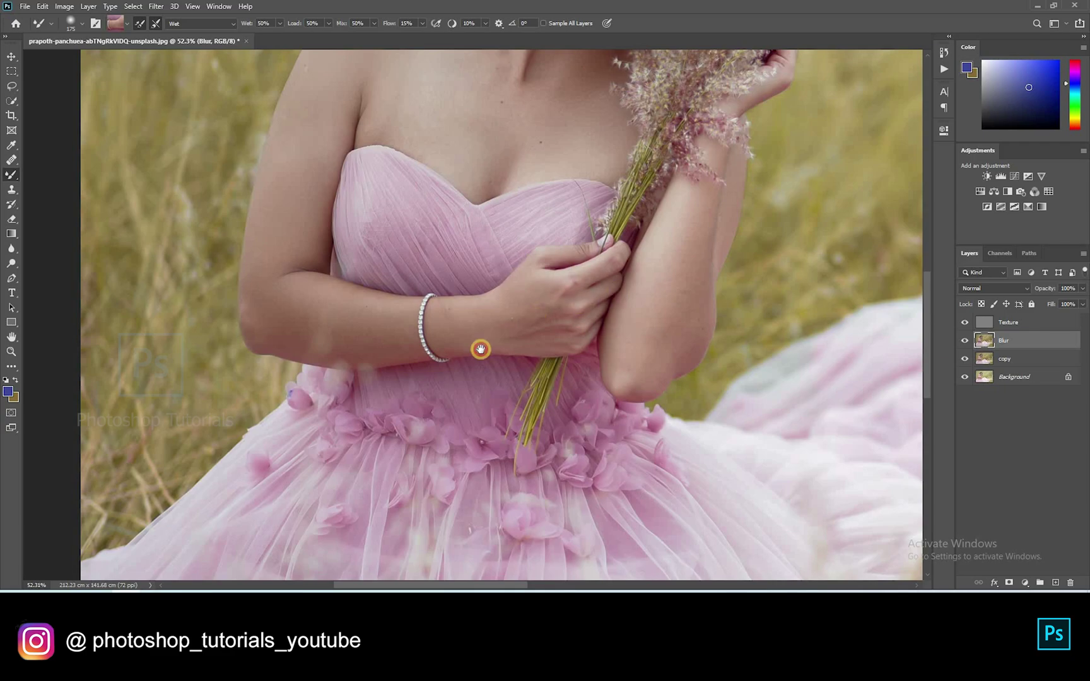
Smooth the remaining arm skin, including the raised arm holding the flowers, with sampled Mixer Brush strokes
{"action": "left_click_drag", "start_coordinate": [663, 316], "coordinate": [530, 371]}
{"action": "left_click", "coordinate": [552, 295], "text": "alt"}
{"action": "mouse_move", "coordinate": [553, 325]}
{"action": "left_mouse_down"}
{"action": "mouse_move", "coordinate": [537, 384]}
{"action": "mouse_move", "coordinate": [554, 311]}
{"action": "mouse_move", "coordinate": [502, 417]}
{"action": "left_mouse_up"}
{"action": "left_click", "coordinate": [501, 383], "text": "alt"}
{"action": "mouse_move", "coordinate": [508, 404]}
{"action": "left_mouse_down"}
{"action": "mouse_move", "coordinate": [567, 276]}
{"action": "mouse_move", "coordinate": [504, 406]}
{"action": "mouse_move", "coordinate": [551, 284]}
{"action": "mouse_move", "coordinate": [502, 434]}
{"action": "mouse_move", "coordinate": [513, 423]}
{"action": "mouse_move", "coordinate": [494, 429]}
{"action": "mouse_move", "coordinate": [541, 286]}
{"action": "left_mouse_up"}
{"action": "left_click_drag", "start_coordinate": [584, 382], "coordinate": [636, 531]}
{"action": "left_click_drag", "start_coordinate": [622, 227], "coordinate": [651, 326]}
{"action": "left_click", "coordinate": [639, 188], "text": "alt"}
{"action": "left_click", "coordinate": [681, 239], "text": "alt"}
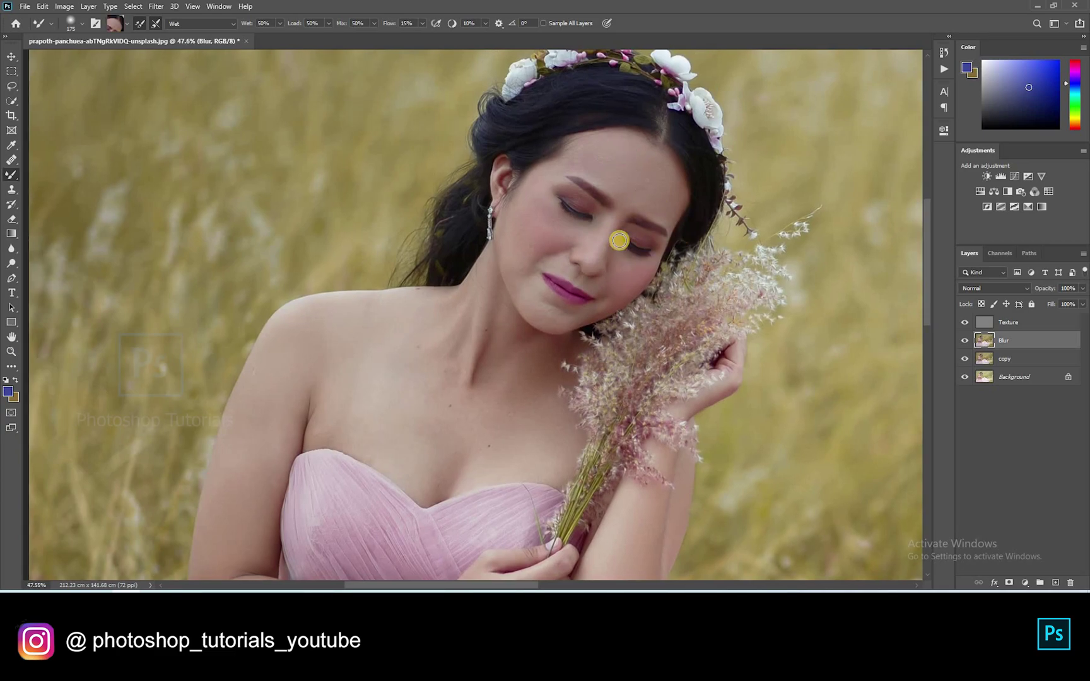
Compare the whole image with and without the retouching by toggling the Blur and Texture layers' visibility
{"action": "scroll", "coordinate": [619, 240], "scroll_direction": "down", "scroll_amount": 5}
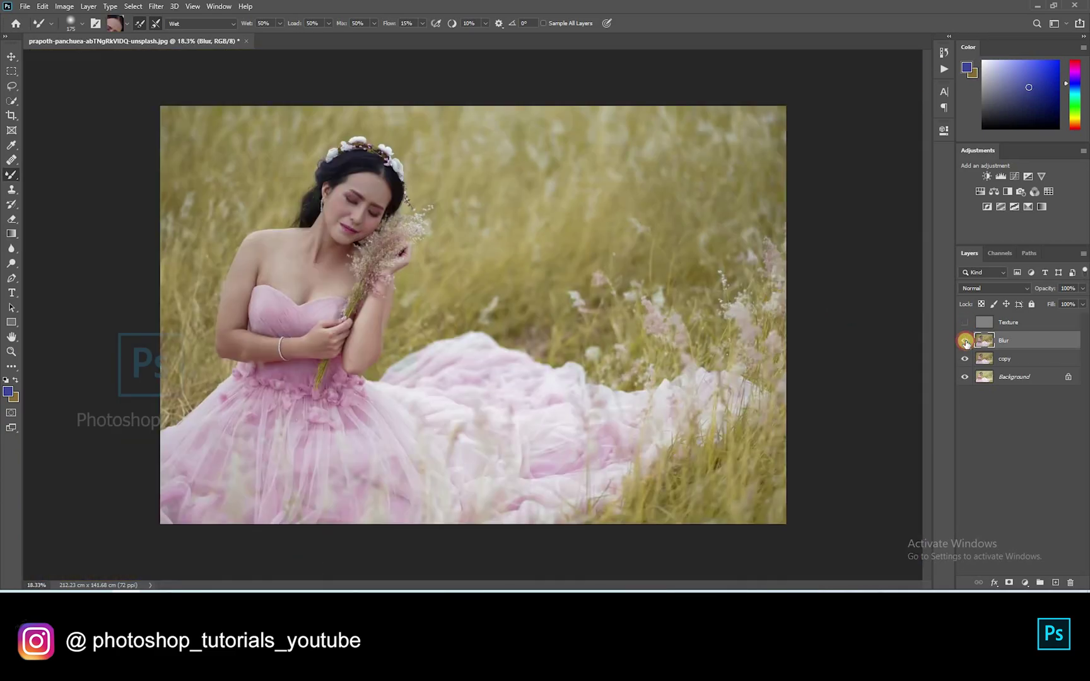
{"action": "left_click", "coordinate": [965, 341]}
{"action": "left_click", "coordinate": [963, 324]}
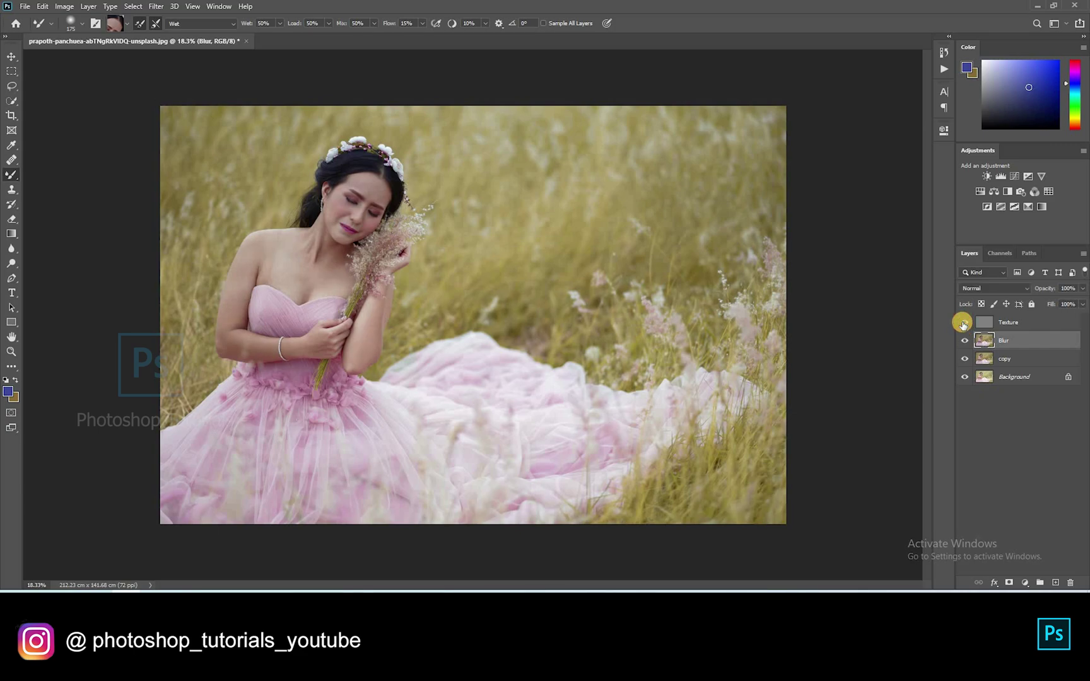
Group the Texture and Blur layers and name the group "Frequency separation"
{"action": "left_click", "coordinate": [1039, 323], "text": "shift"}
{"action": "key", "text": "ctrl+g"}
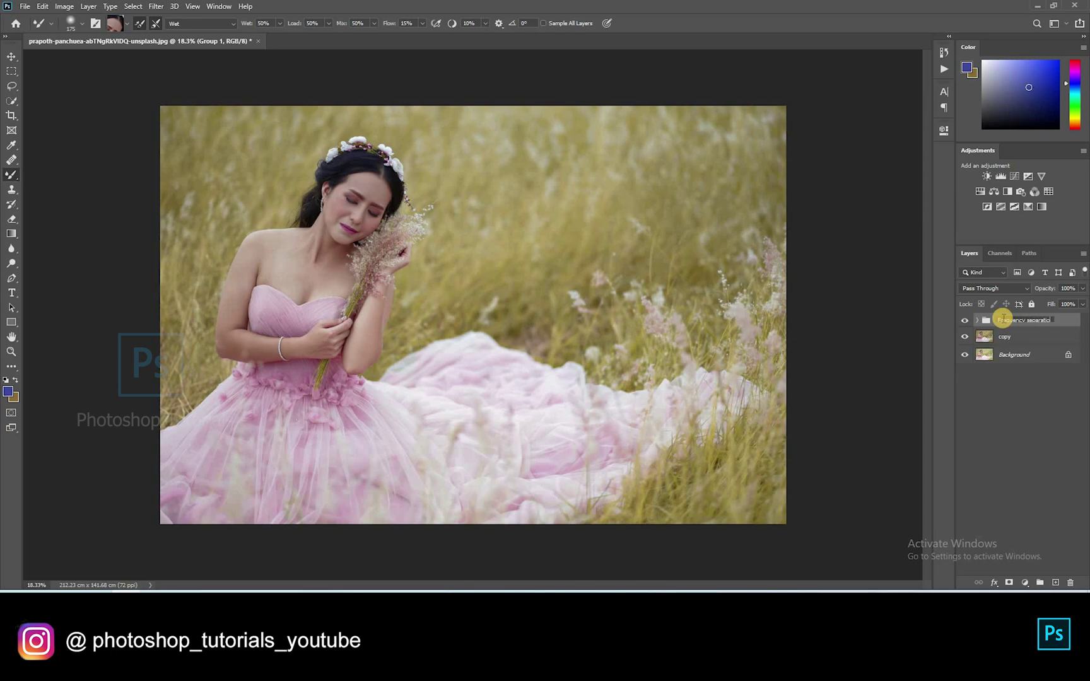
{"action": "key", "text": "Return"}
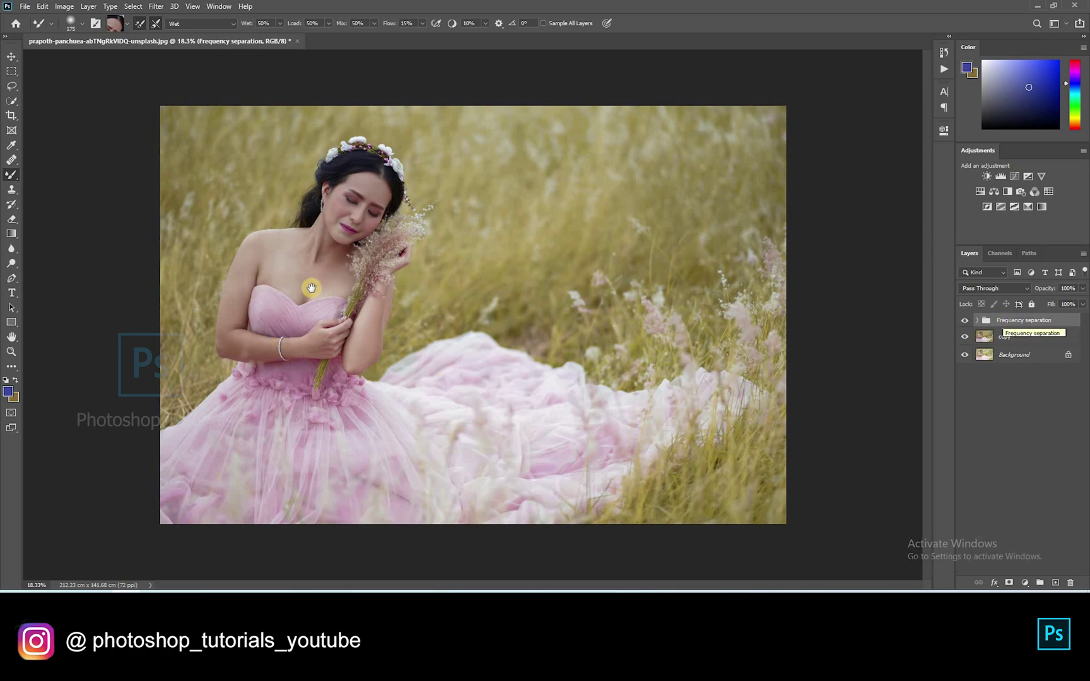
Add a Selective Color adjustment layer above the Frequency separation group and name it "skin tone"
{"action": "scroll", "coordinate": [391, 326], "scroll_direction": "up", "scroll_amount": 2}
{"action": "scroll", "coordinate": [391, 325], "scroll_direction": "up", "scroll_amount": 1}
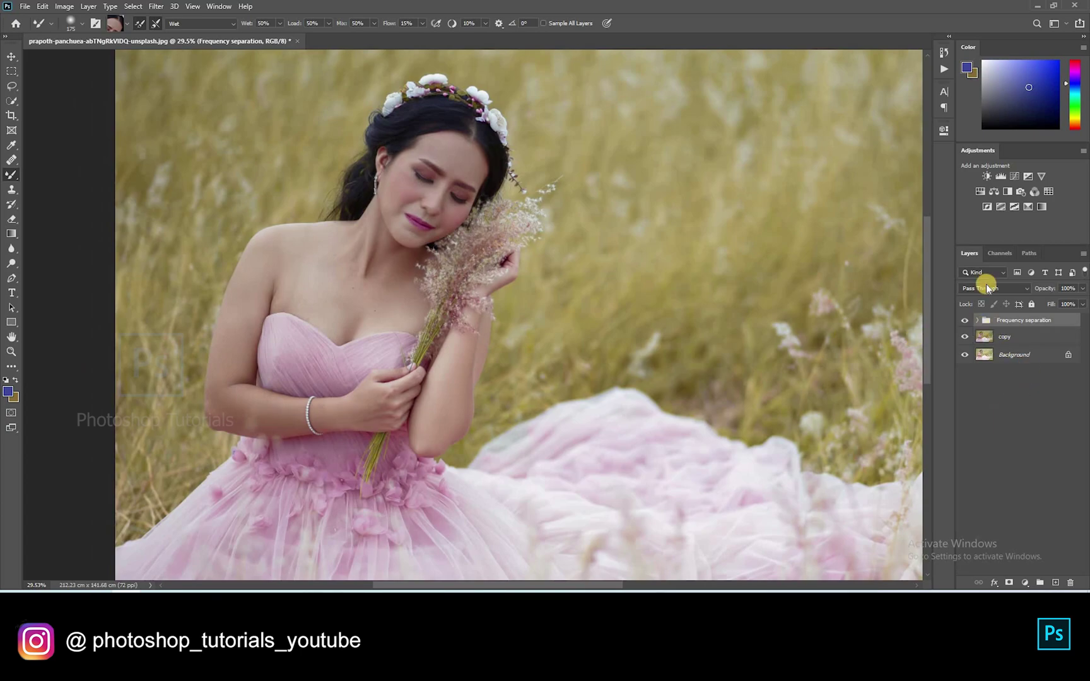
{"action": "double_click", "coordinate": [1058, 319]}
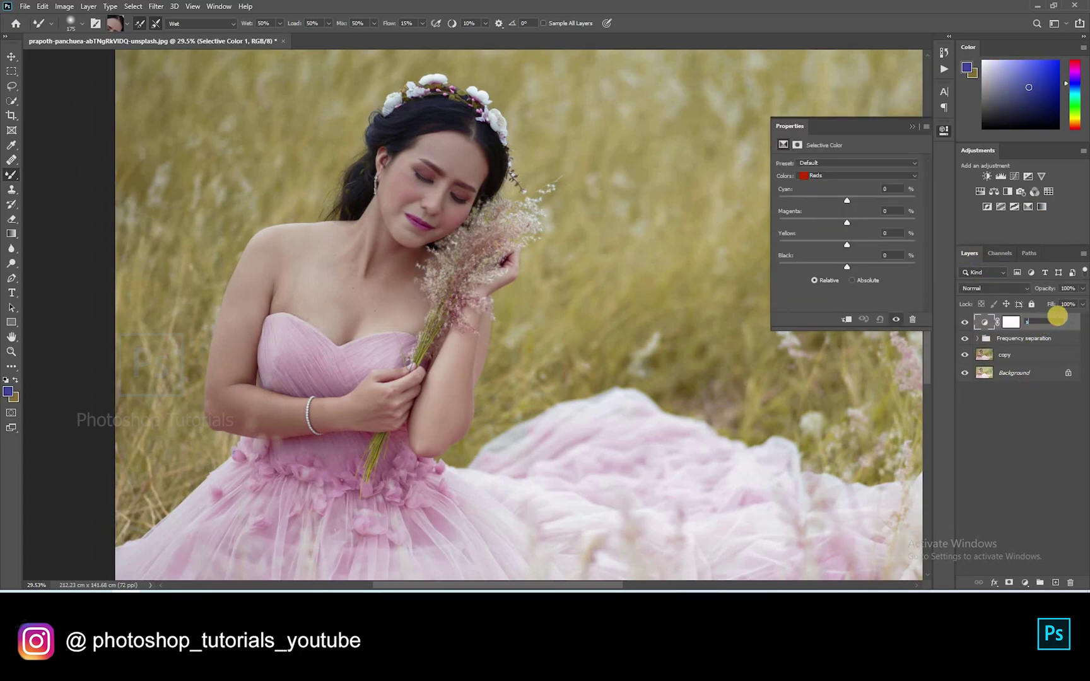
{"action": "type", "text": "skin tone"}
{"action": "key", "text": "Return"}
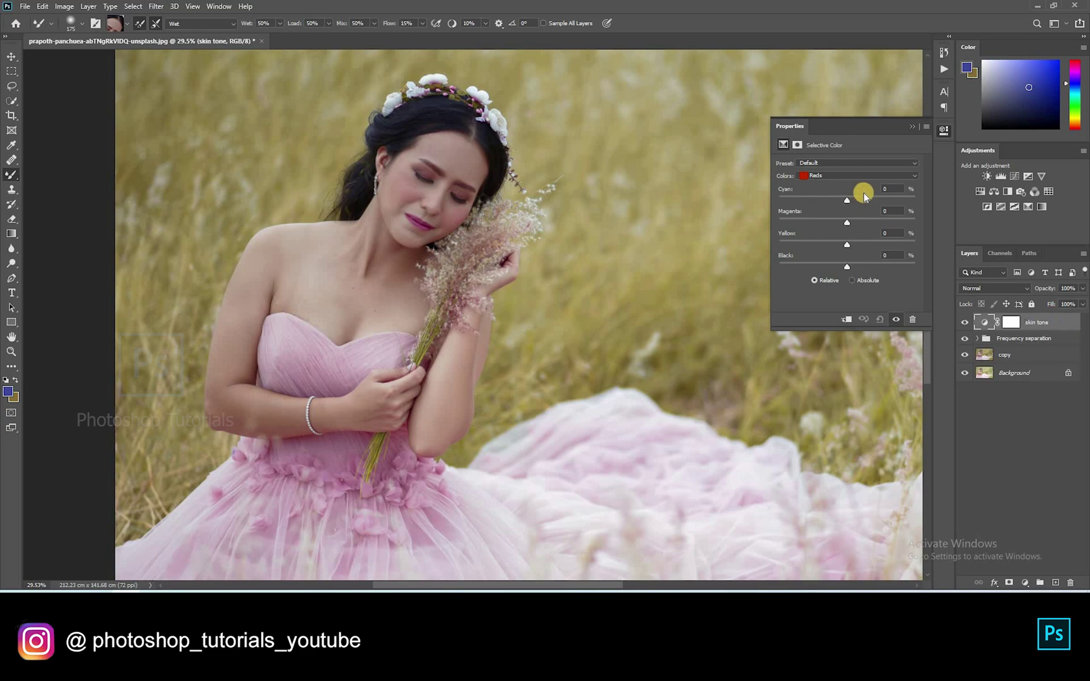
Set Selective Color Reds to Cyan -46, Magenta -33, Yellow -22 and Yellows to Cyan -30, Magenta -20, Yellow -26, Black +8
{"action": "left_click_drag", "start_coordinate": [846, 200], "coordinate": [804, 200]}
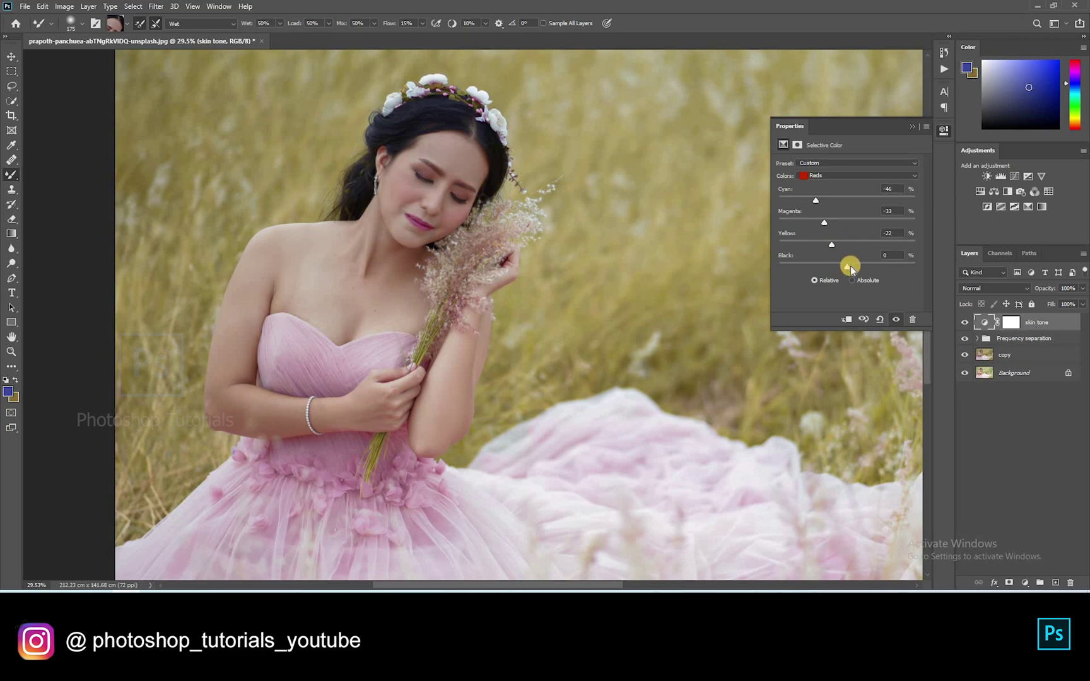
{"action": "left_click", "coordinate": [839, 176]}
{"action": "left_click", "coordinate": [833, 191]}
{"action": "mouse_move", "coordinate": [851, 203]}
{"action": "left_mouse_down"}
{"action": "mouse_move", "coordinate": [820, 201]}
{"action": "mouse_move", "coordinate": [849, 201]}
{"action": "left_mouse_up"}
{"action": "left_click", "coordinate": [835, 221]}
{"action": "mouse_move", "coordinate": [851, 245]}
{"action": "left_mouse_down"}
{"action": "mouse_move", "coordinate": [833, 251]}
{"action": "mouse_move", "coordinate": [852, 260]}
{"action": "left_mouse_up"}
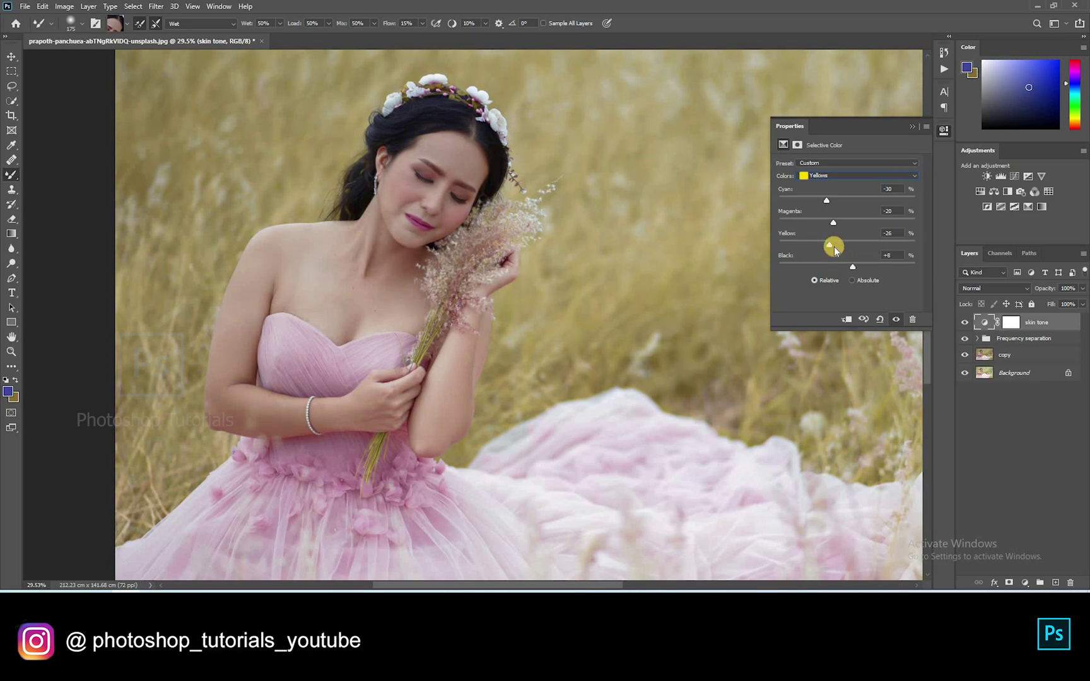
{"action": "left_click", "coordinate": [910, 126]}
Compare the whole image with and without the skin tone adjustment by toggling its visibility
{"action": "scroll", "coordinate": [588, 316], "scroll_direction": "down", "scroll_amount": 2}
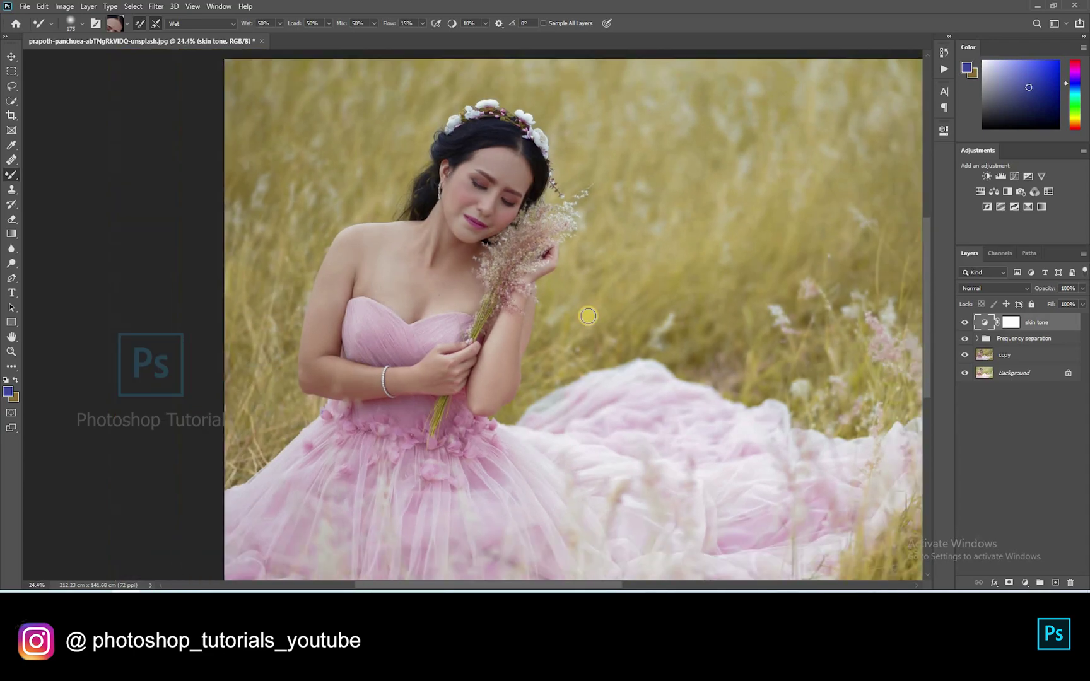
{"action": "scroll", "coordinate": [588, 316], "scroll_direction": "down", "scroll_amount": 1}
{"action": "left_click", "coordinate": [964, 321]}
{"action": "left_click", "coordinate": [963, 320]}
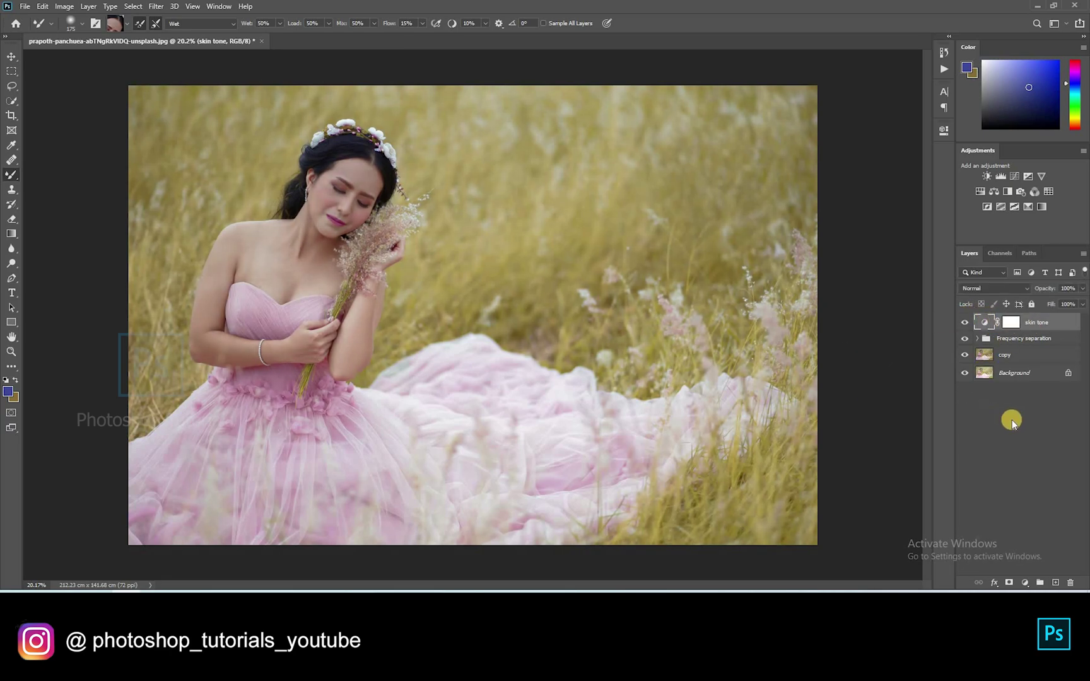
Add another Selective Color adjustment layer on top and set Whites to Cyan -62, Magenta +58, Yellow +8 and Black +30
{"action": "left_click", "coordinate": [983, 318], "text": "ctrl"}
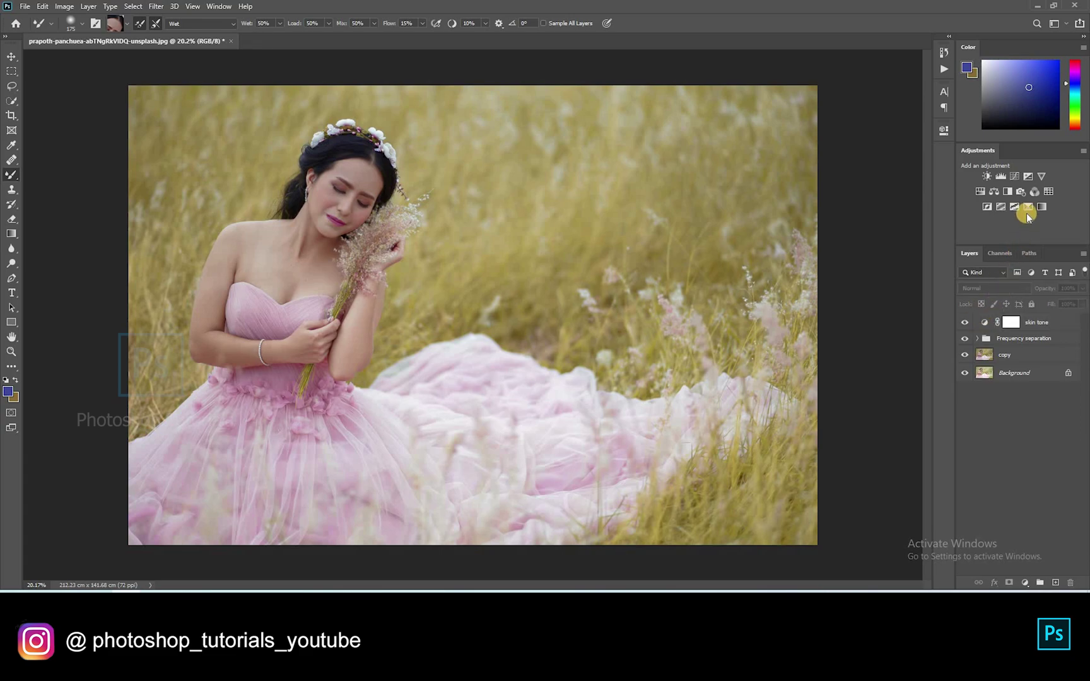
{"action": "left_click", "coordinate": [985, 217]}
{"action": "left_click", "coordinate": [837, 175]}
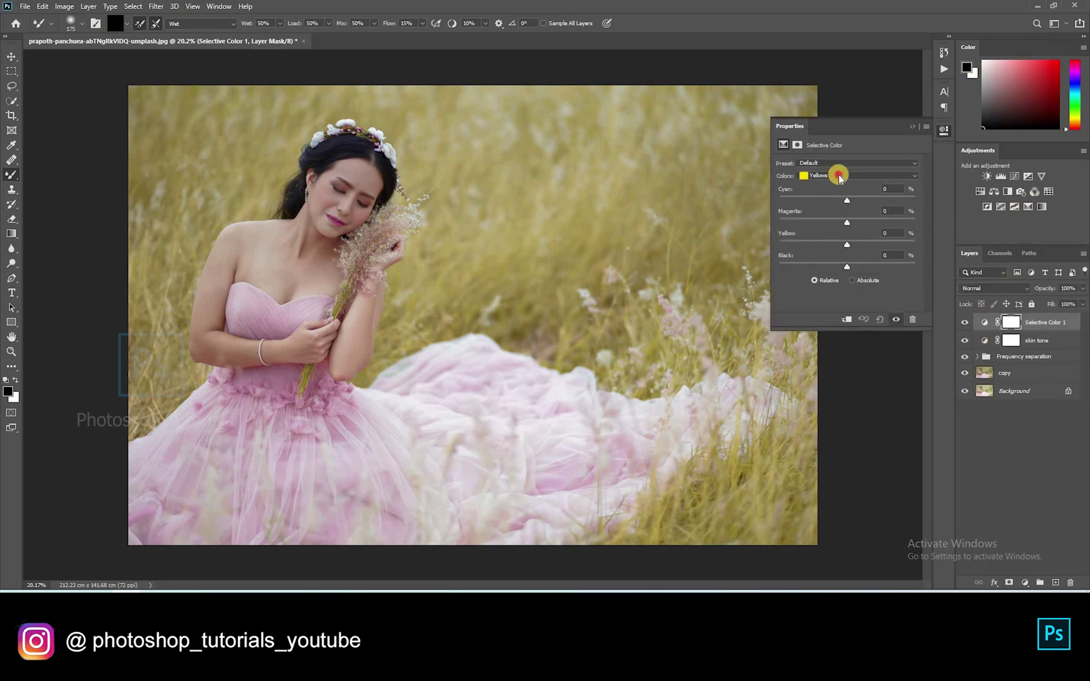
{"action": "left_click", "coordinate": [831, 239]}
{"action": "left_click_drag", "start_coordinate": [847, 201], "coordinate": [888, 227]}
{"action": "left_click_drag", "start_coordinate": [854, 245], "coordinate": [863, 246]}
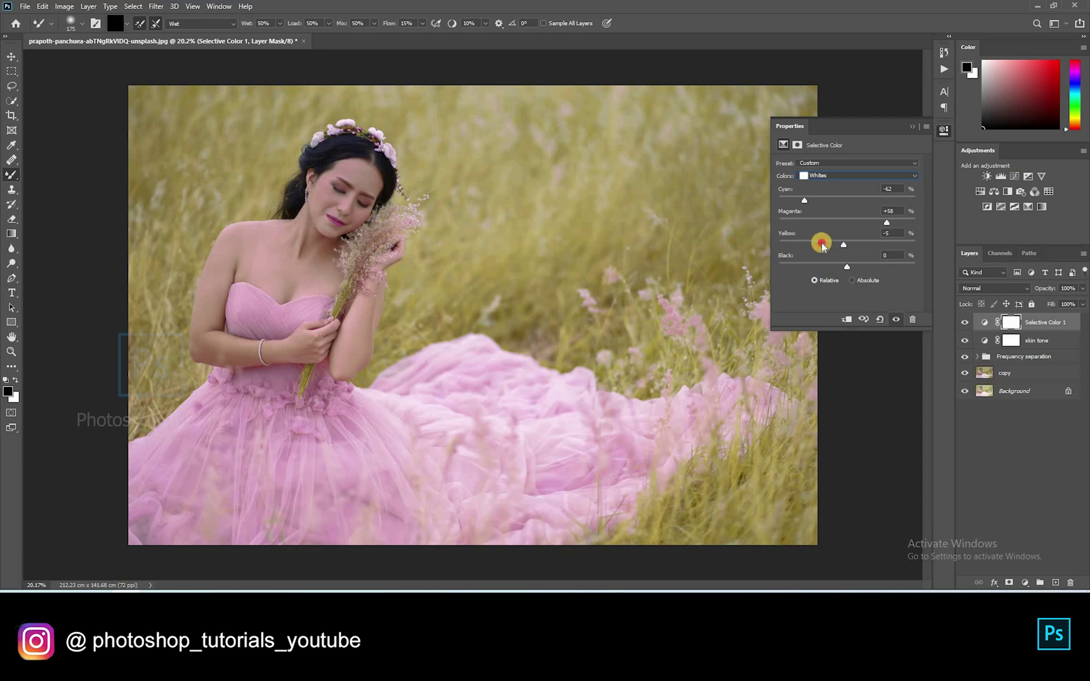
{"action": "left_click_drag", "start_coordinate": [840, 246], "coordinate": [802, 253]}
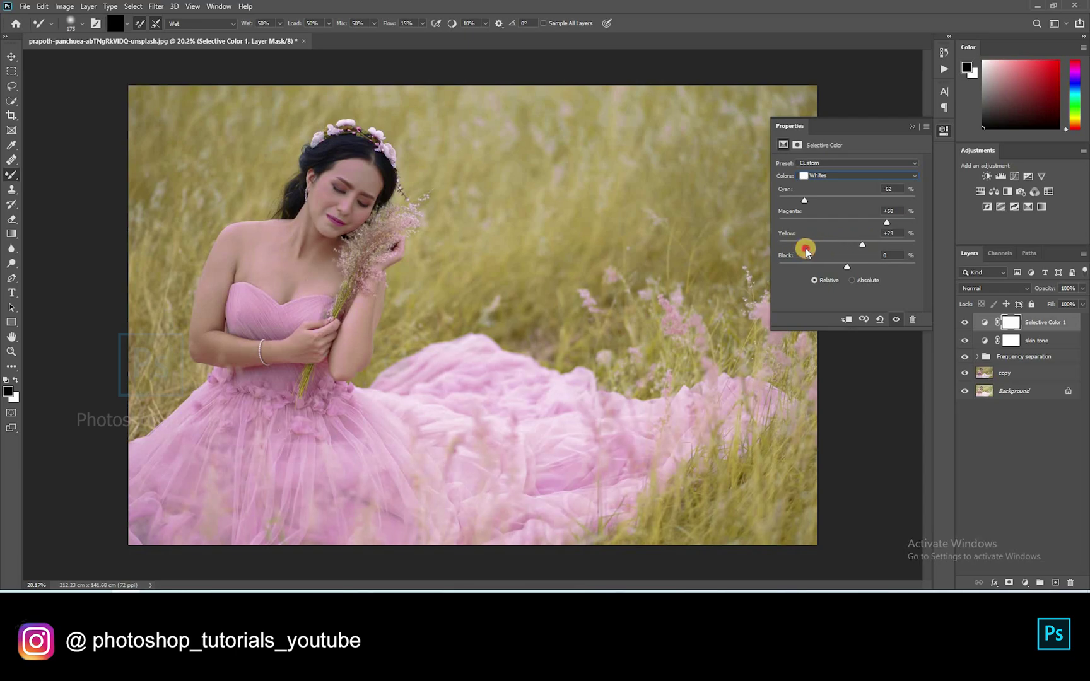
{"action": "mouse_move", "coordinate": [877, 247]}
{"action": "left_mouse_down"}
{"action": "mouse_move", "coordinate": [887, 244]}
{"action": "mouse_move", "coordinate": [850, 265]}
{"action": "mouse_move", "coordinate": [866, 267]}
{"action": "left_mouse_up"}
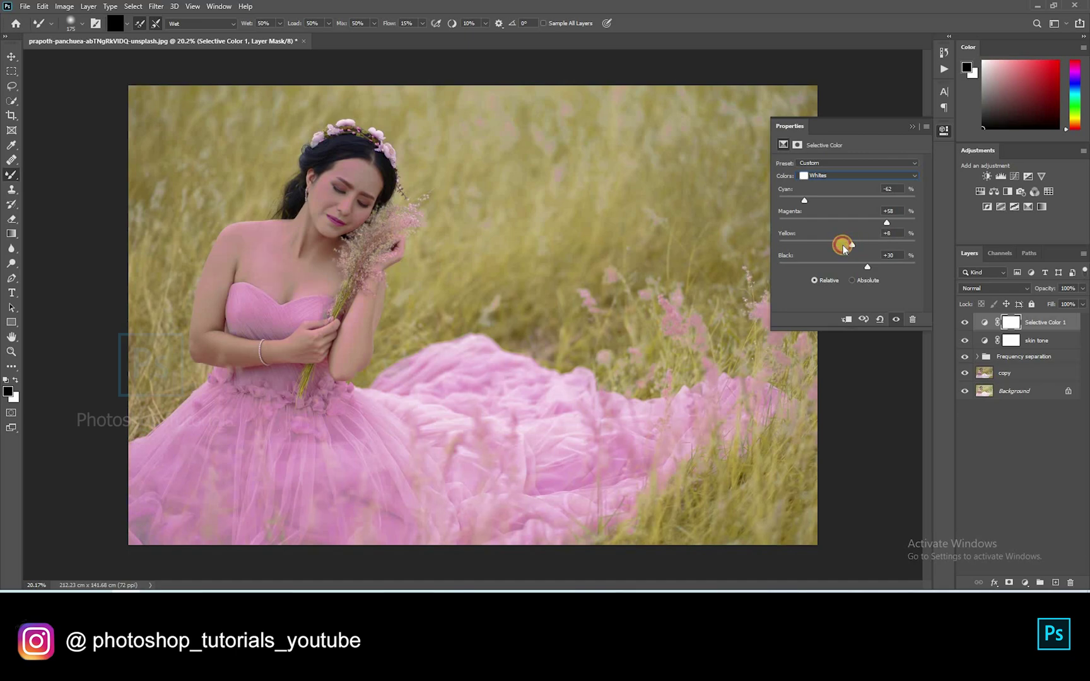
{"action": "left_click_drag", "start_coordinate": [843, 247], "coordinate": [842, 245]}
Rename the new Selective Color layer "costume" and invert its mask to black
{"action": "left_click", "coordinate": [1044, 322]}
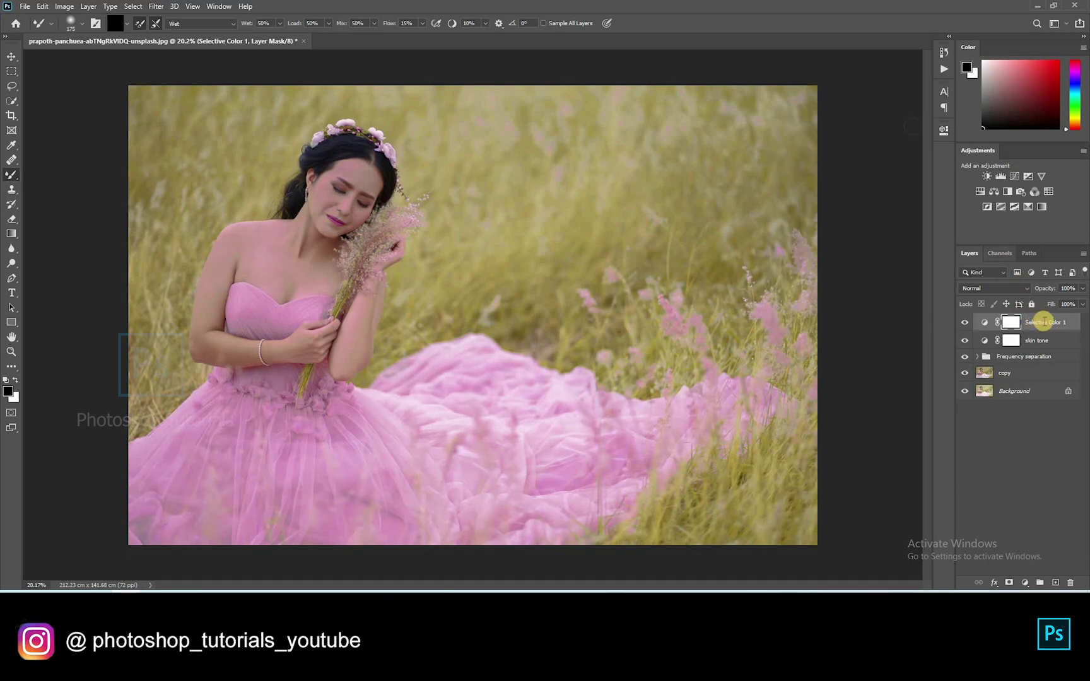
{"action": "double_click", "coordinate": [1050, 322]}
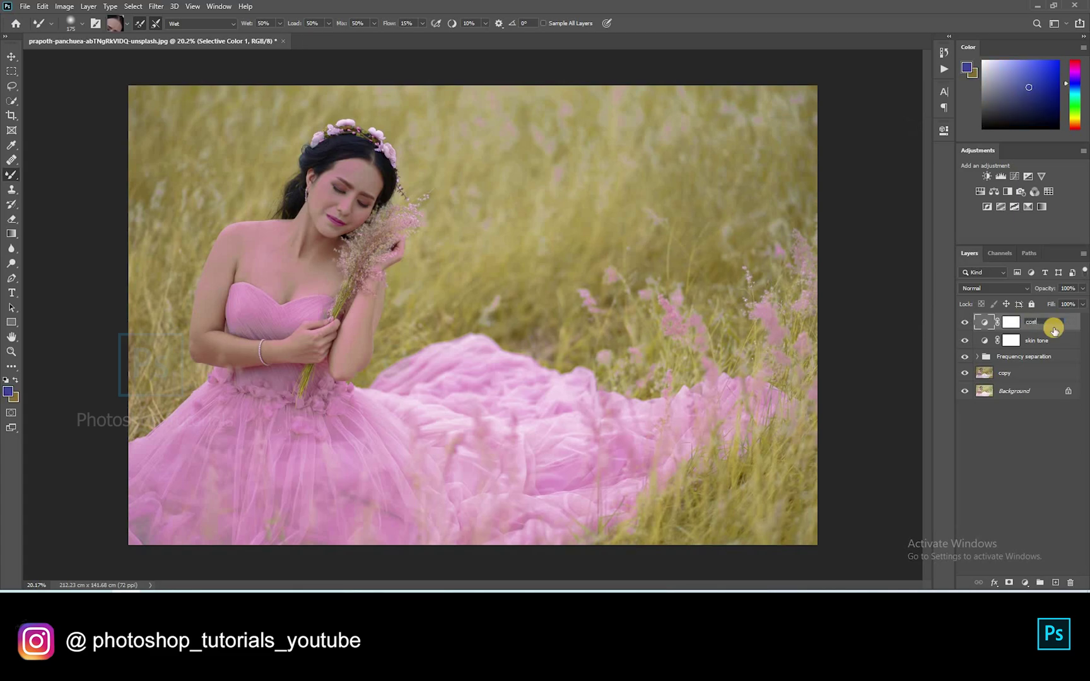
{"action": "key", "text": "Return"}
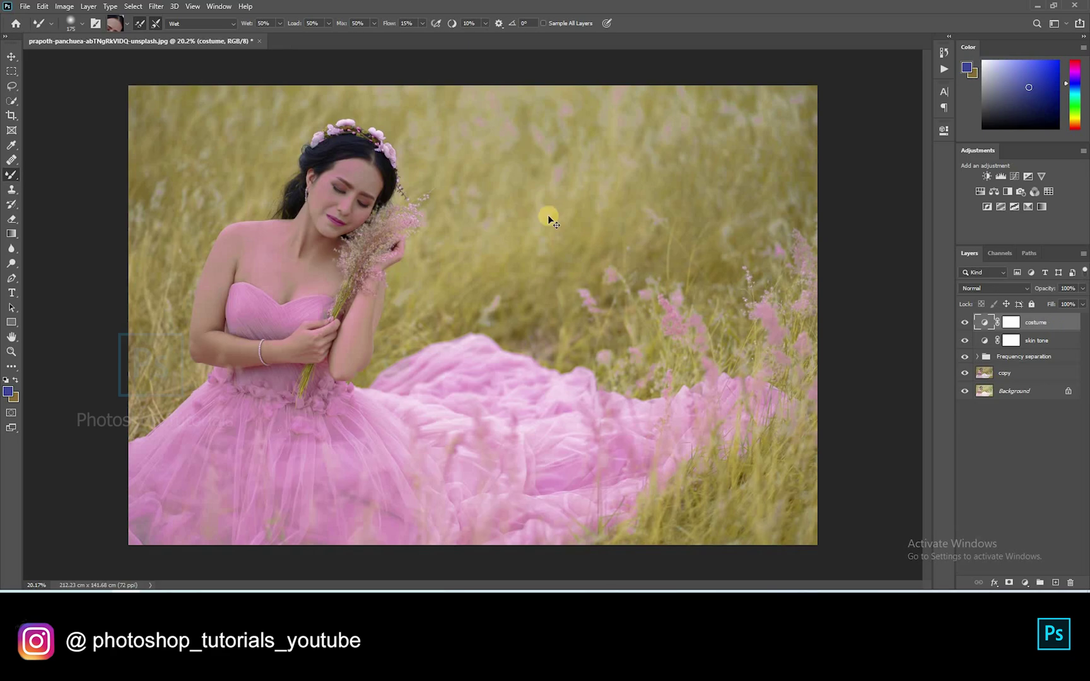
{"action": "left_click", "coordinate": [1011, 323]}
{"action": "key", "text": "ctrl+i"}
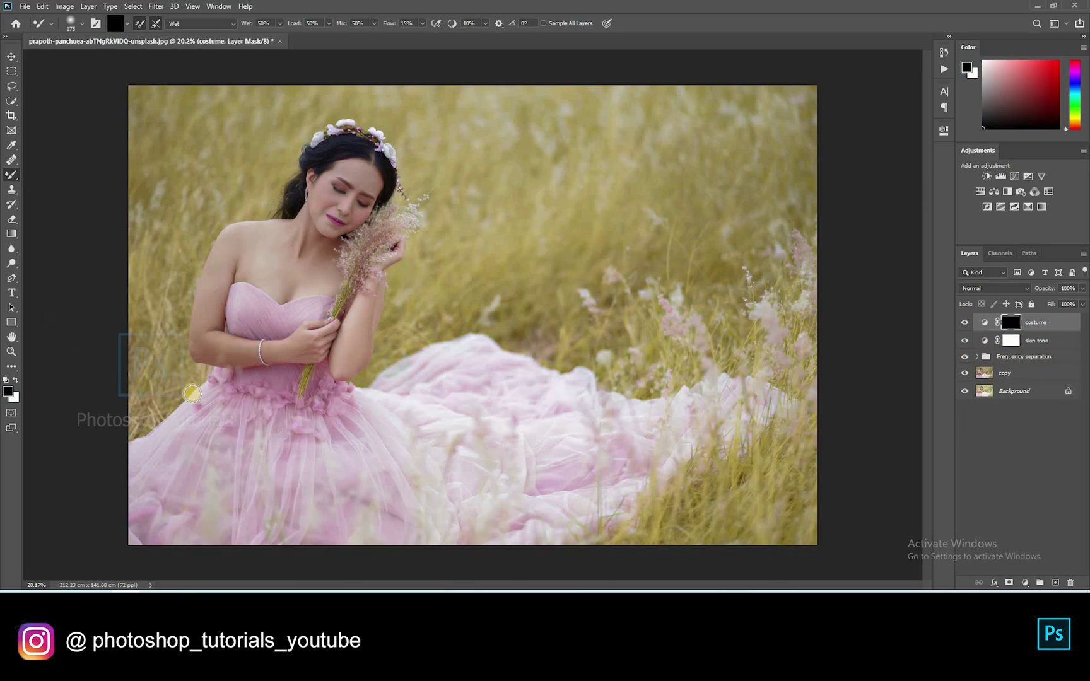
Switch to the regular Brush with white paint and choose a soft round 70 px tip with 0% hardness
{"action": "key", "text": "shift+b"}
{"action": "scroll", "coordinate": [223, 389], "scroll_direction": "up", "scroll_amount": 4}
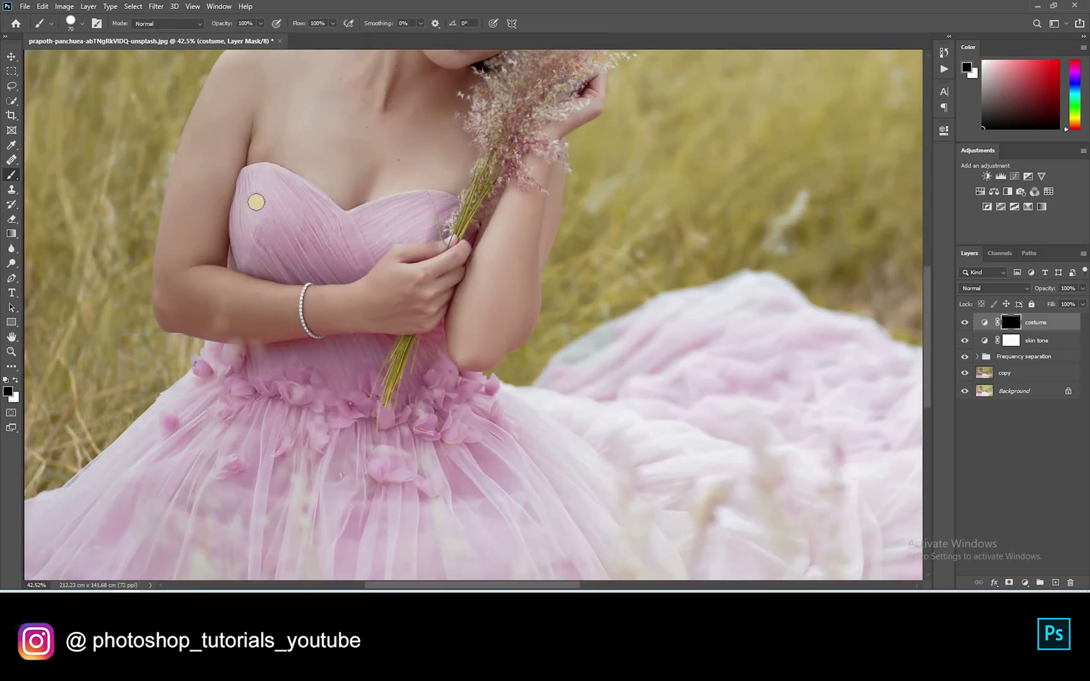
{"action": "key", "text": "x"}
{"action": "left_click_drag", "start_coordinate": [246, 213], "coordinate": [254, 189]}
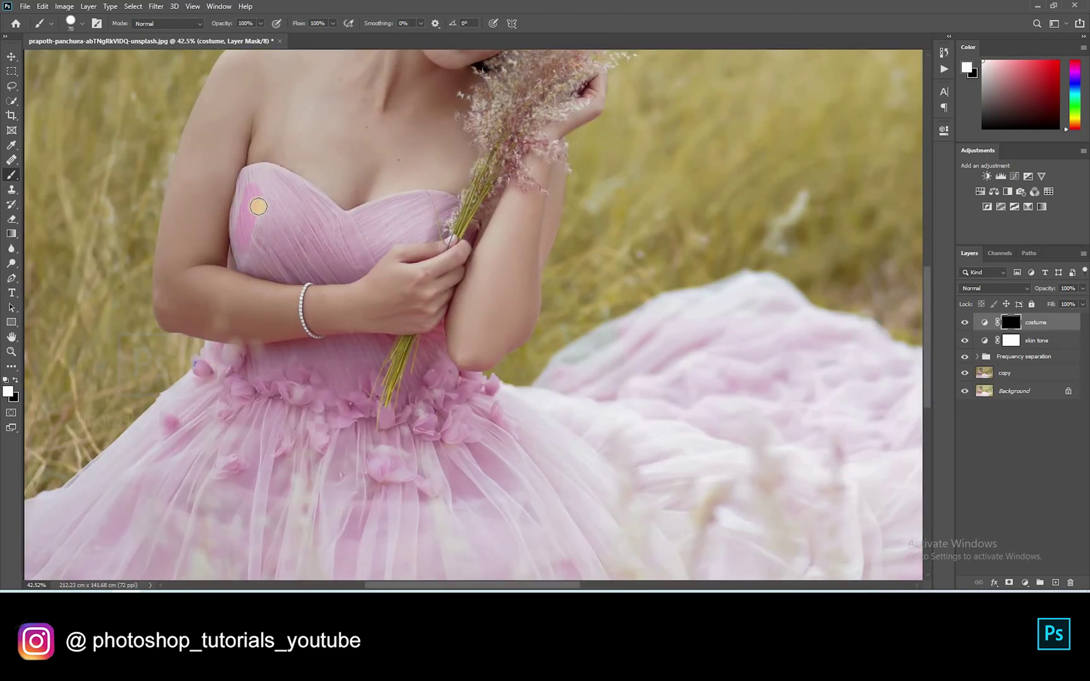
{"action": "right_click", "coordinate": [358, 348]}
{"action": "left_click", "coordinate": [378, 367]}
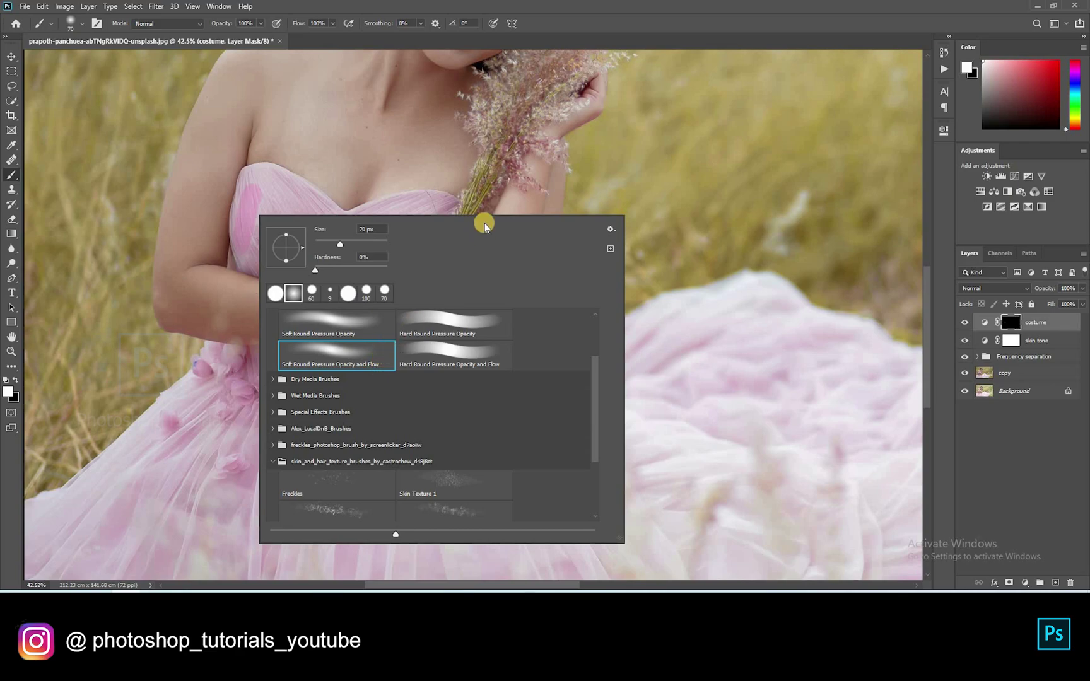
Paint white on the costume mask over the dress bodice to reveal the stronger pink there
{"action": "left_click_drag", "start_coordinate": [249, 200], "coordinate": [245, 187]}
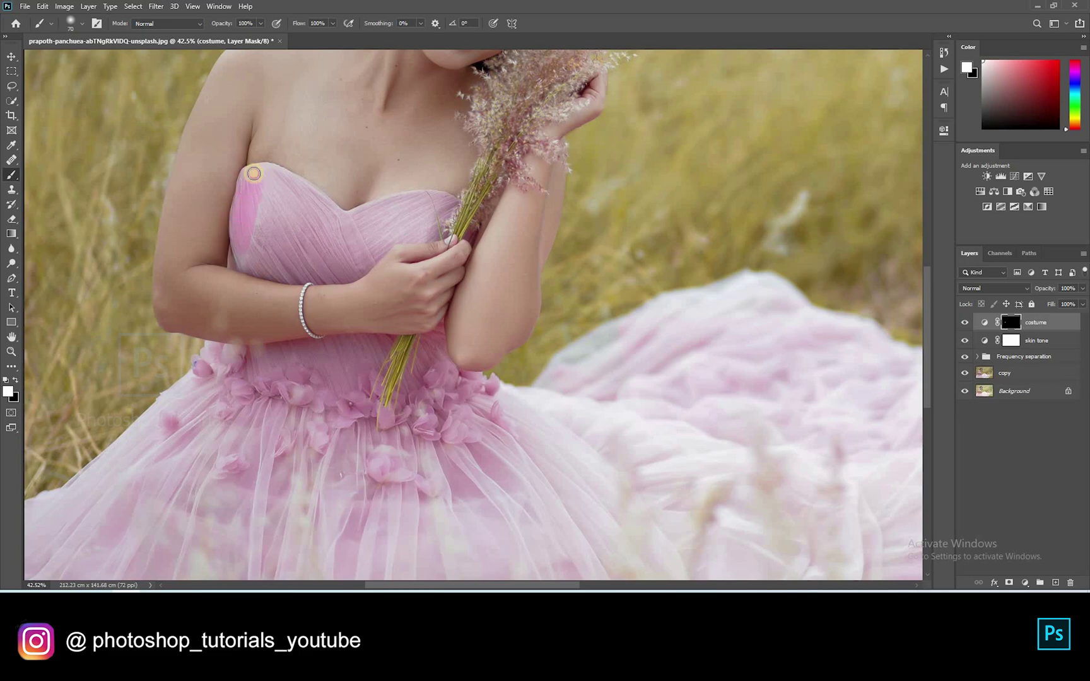
{"action": "mouse_move", "coordinate": [267, 170]}
{"action": "left_mouse_down"}
{"action": "mouse_move", "coordinate": [263, 245]}
{"action": "mouse_move", "coordinate": [238, 227]}
{"action": "mouse_move", "coordinate": [252, 227]}
{"action": "mouse_move", "coordinate": [238, 253]}
{"action": "mouse_move", "coordinate": [248, 237]}
{"action": "mouse_move", "coordinate": [258, 269]}
{"action": "mouse_move", "coordinate": [278, 251]}
{"action": "mouse_move", "coordinate": [276, 178]}
{"action": "mouse_move", "coordinate": [348, 224]}
{"action": "left_mouse_up"}
{"action": "mouse_move", "coordinate": [280, 236]}
{"action": "left_mouse_down"}
{"action": "mouse_move", "coordinate": [307, 233]}
{"action": "mouse_move", "coordinate": [308, 251]}
{"action": "mouse_move", "coordinate": [350, 241]}
{"action": "mouse_move", "coordinate": [343, 271]}
{"action": "mouse_move", "coordinate": [331, 249]}
{"action": "mouse_move", "coordinate": [387, 212]}
{"action": "mouse_move", "coordinate": [364, 214]}
{"action": "mouse_move", "coordinate": [439, 203]}
{"action": "mouse_move", "coordinate": [404, 200]}
{"action": "left_mouse_up"}
{"action": "mouse_move", "coordinate": [371, 253]}
{"action": "left_mouse_down"}
{"action": "mouse_move", "coordinate": [409, 228]}
{"action": "mouse_move", "coordinate": [413, 240]}
{"action": "mouse_move", "coordinate": [433, 234]}
{"action": "mouse_move", "coordinate": [444, 218]}
{"action": "mouse_move", "coordinate": [422, 238]}
{"action": "mouse_move", "coordinate": [400, 234]}
{"action": "mouse_move", "coordinate": [445, 195]}
{"action": "left_mouse_up"}
{"action": "key", "text": "x"}
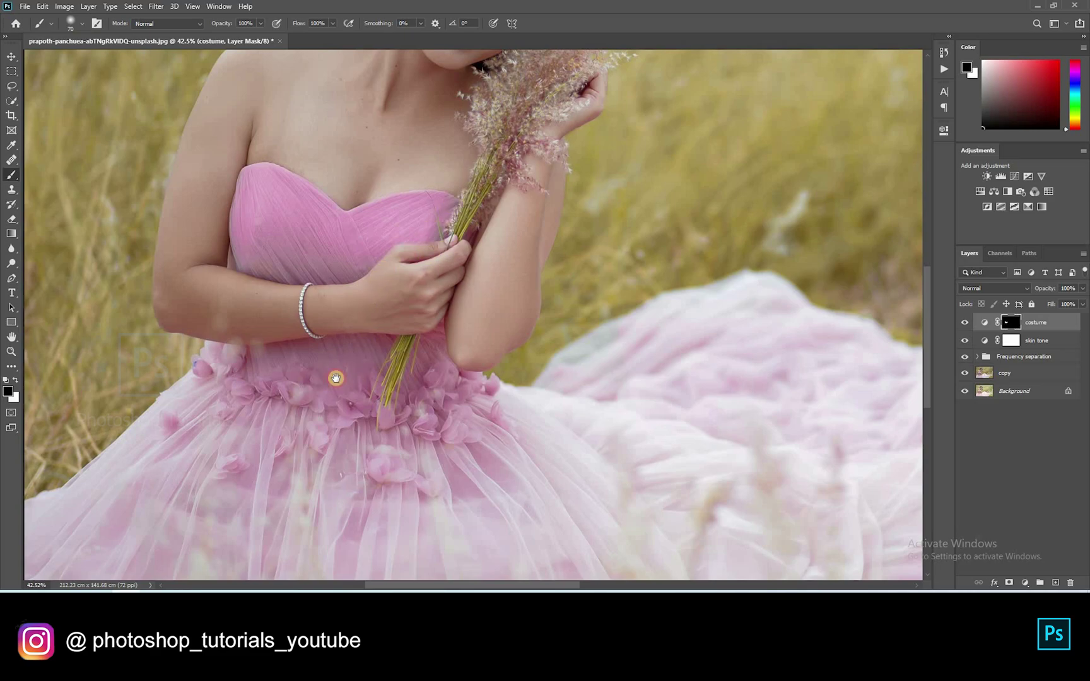
{"action": "key", "text": "x"}
Paint white on the costume mask along the skirt's outer edge below the waist flowers, enlarging the brush to 100 px
{"action": "mouse_move", "coordinate": [182, 410]}
{"action": "left_mouse_down"}
{"action": "mouse_move", "coordinate": [331, 267]}
{"action": "mouse_move", "coordinate": [362, 213]}
{"action": "left_mouse_up"}
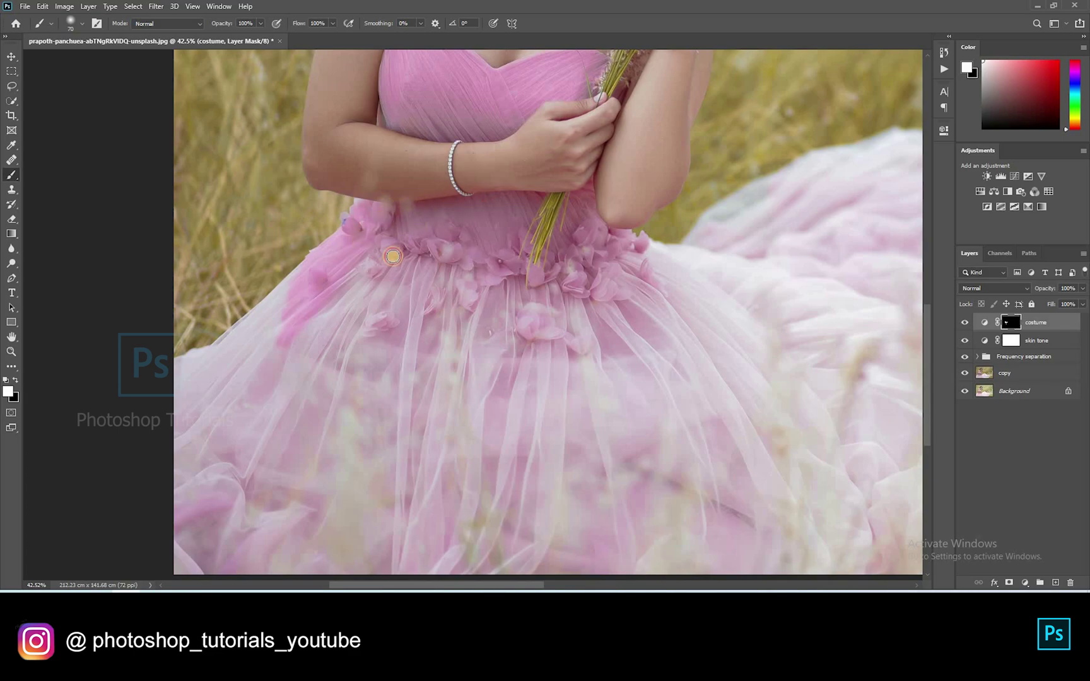
{"action": "key", "text": "bracketright"}
{"action": "key", "text": "bracketright"}
{"action": "key", "text": "bracketright"}
{"action": "left_click", "coordinate": [319, 330]}
{"action": "left_click_drag", "start_coordinate": [319, 329], "coordinate": [409, 207]}
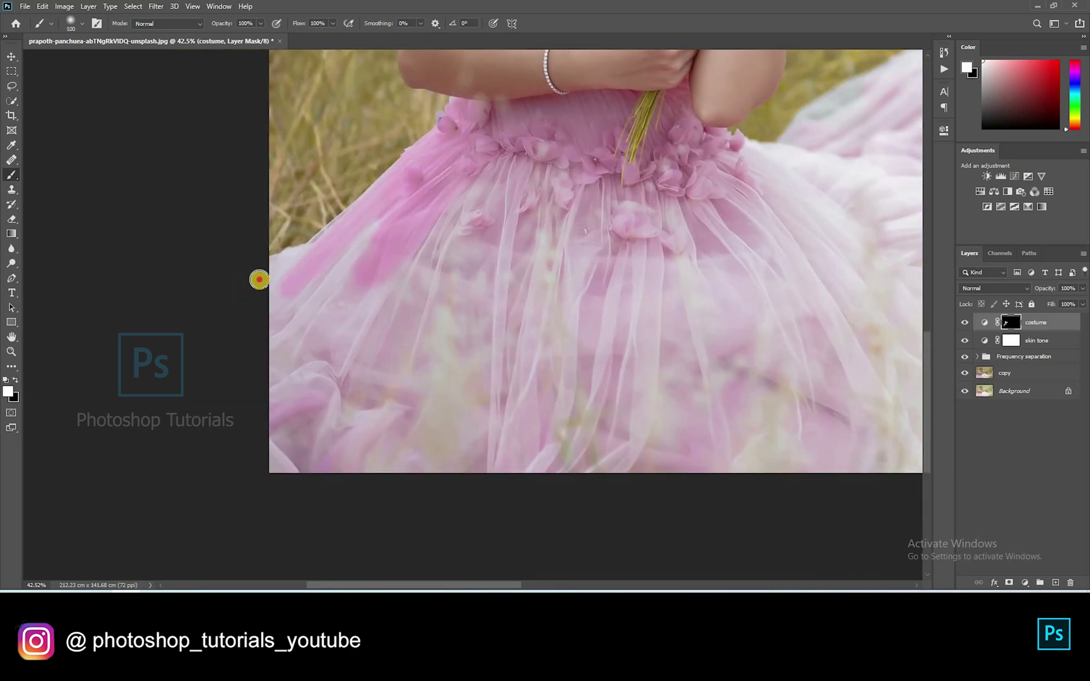
{"action": "left_click_drag", "start_coordinate": [259, 279], "coordinate": [319, 236]}
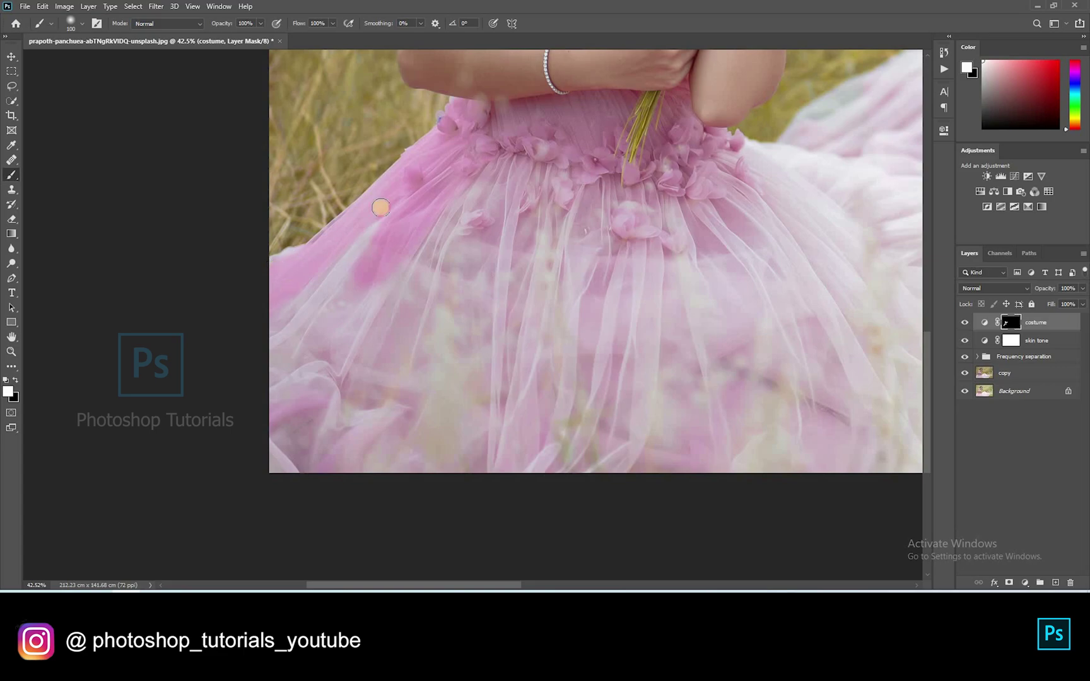
{"action": "mouse_move", "coordinate": [338, 279]}
{"action": "left_mouse_down"}
{"action": "mouse_move", "coordinate": [360, 275]}
{"action": "mouse_move", "coordinate": [372, 289]}
{"action": "mouse_move", "coordinate": [397, 271]}
{"action": "left_mouse_up"}
Reveal the pink over the lower and middle skirt by painting the costume mask with a larger brush of about 175 px
{"action": "key", "text": "bracketright"}
{"action": "key", "text": "bracketright"}
{"action": "key", "text": "bracketright"}
{"action": "key", "text": "bracketright"}
{"action": "key", "text": "bracketright"}
{"action": "key", "text": "bracketright"}
{"action": "mouse_move", "coordinate": [344, 410]}
{"action": "left_mouse_down"}
{"action": "mouse_move", "coordinate": [368, 506]}
{"action": "mouse_move", "coordinate": [487, 375]}
{"action": "mouse_move", "coordinate": [604, 204]}
{"action": "mouse_move", "coordinate": [550, 457]}
{"action": "left_mouse_up"}
{"action": "left_click_drag", "start_coordinate": [432, 425], "coordinate": [230, 507]}
{"action": "key", "text": "bracketleft"}
{"action": "mouse_move", "coordinate": [411, 309]}
{"action": "left_mouse_down"}
{"action": "mouse_move", "coordinate": [403, 500]}
{"action": "mouse_move", "coordinate": [409, 584]}
{"action": "left_mouse_up"}
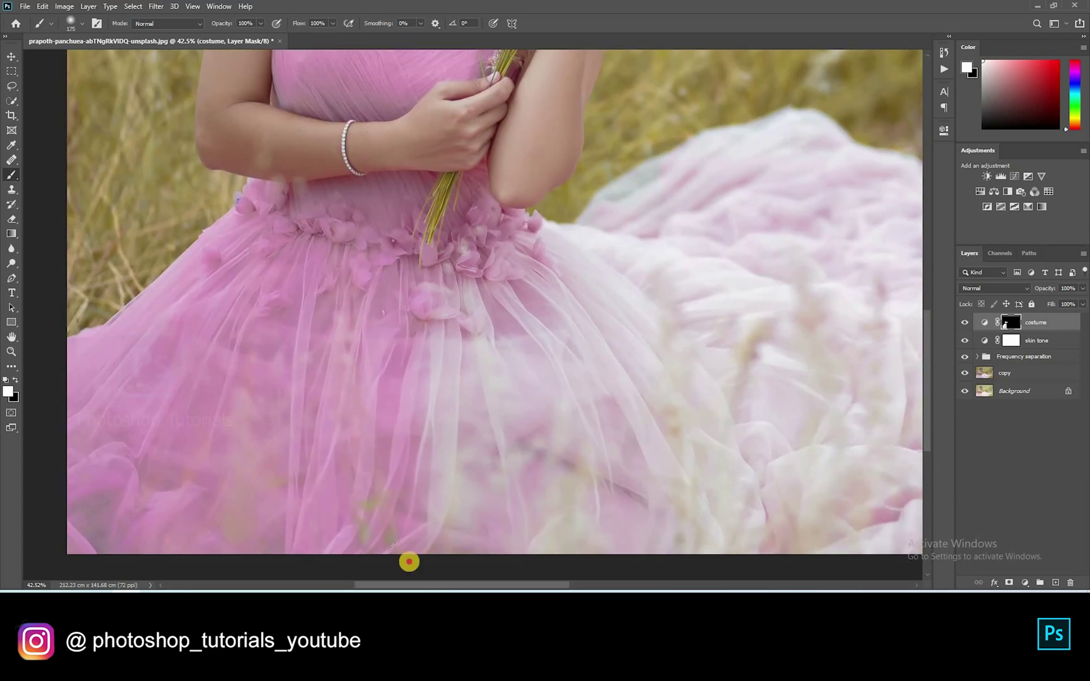
Paint the costume mask white over the remaining skirt and the spread-out train, enlarging the brush to 400 px
{"action": "scroll", "coordinate": [347, 460], "scroll_direction": "down", "scroll_amount": 5}
{"action": "left_click_drag", "start_coordinate": [584, 402], "coordinate": [512, 255]}
{"action": "key", "text": "bracketleft"}
{"action": "mouse_move", "coordinate": [372, 200]}
{"action": "left_mouse_down"}
{"action": "mouse_move", "coordinate": [444, 189]}
{"action": "mouse_move", "coordinate": [391, 184]}
{"action": "mouse_move", "coordinate": [422, 189]}
{"action": "left_mouse_up"}
{"action": "mouse_move", "coordinate": [348, 219]}
{"action": "left_mouse_down"}
{"action": "mouse_move", "coordinate": [454, 244]}
{"action": "mouse_move", "coordinate": [452, 340]}
{"action": "mouse_move", "coordinate": [477, 372]}
{"action": "mouse_move", "coordinate": [637, 289]}
{"action": "mouse_move", "coordinate": [679, 331]}
{"action": "mouse_move", "coordinate": [752, 345]}
{"action": "mouse_move", "coordinate": [654, 318]}
{"action": "mouse_move", "coordinate": [510, 369]}
{"action": "left_mouse_up"}
{"action": "key", "text": "bracketright"}
{"action": "key", "text": "bracketright"}
{"action": "key", "text": "bracketright"}
{"action": "mouse_move", "coordinate": [679, 272]}
{"action": "left_mouse_down"}
{"action": "mouse_move", "coordinate": [779, 242]}
{"action": "mouse_move", "coordinate": [690, 296]}
{"action": "mouse_move", "coordinate": [744, 274]}
{"action": "mouse_move", "coordinate": [674, 253]}
{"action": "mouse_move", "coordinate": [630, 282]}
{"action": "mouse_move", "coordinate": [594, 341]}
{"action": "mouse_move", "coordinate": [633, 353]}
{"action": "mouse_move", "coordinate": [545, 367]}
{"action": "mouse_move", "coordinate": [614, 282]}
{"action": "mouse_move", "coordinate": [565, 270]}
{"action": "mouse_move", "coordinate": [661, 258]}
{"action": "mouse_move", "coordinate": [643, 241]}
{"action": "mouse_move", "coordinate": [701, 226]}
{"action": "mouse_move", "coordinate": [730, 240]}
{"action": "left_mouse_up"}
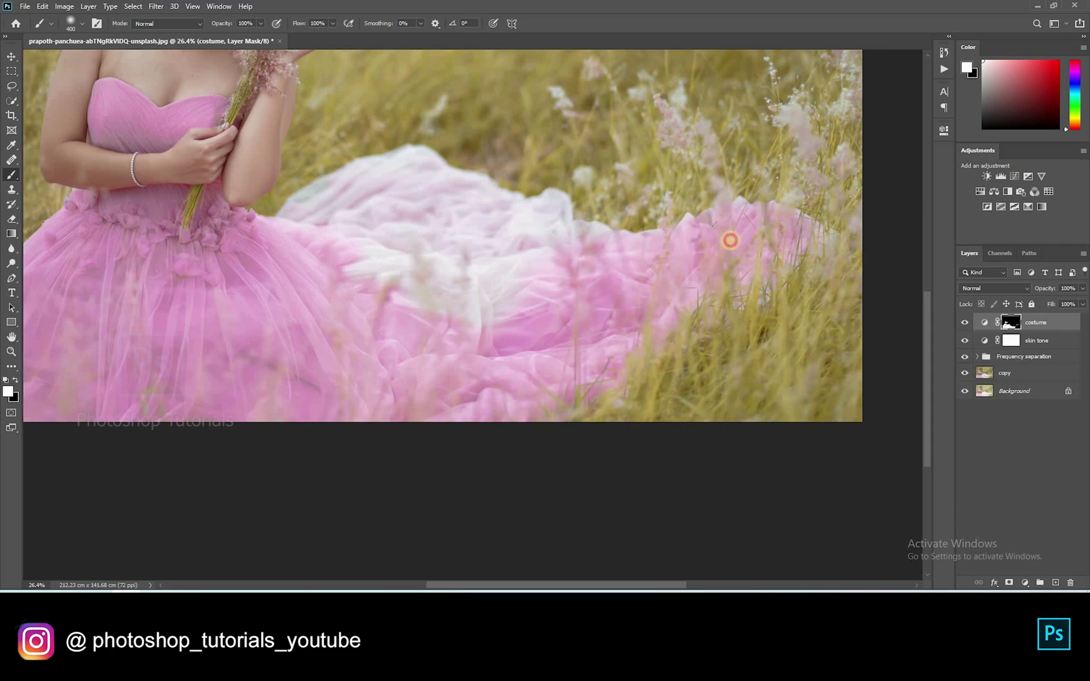
{"action": "mouse_move", "coordinate": [516, 287]}
{"action": "left_mouse_down"}
{"action": "mouse_move", "coordinate": [596, 246]}
{"action": "mouse_move", "coordinate": [526, 221]}
{"action": "mouse_move", "coordinate": [438, 263]}
{"action": "mouse_move", "coordinate": [450, 204]}
{"action": "mouse_move", "coordinate": [341, 211]}
{"action": "mouse_move", "coordinate": [302, 241]}
{"action": "mouse_move", "coordinate": [413, 243]}
{"action": "mouse_move", "coordinate": [587, 273]}
{"action": "mouse_move", "coordinate": [435, 297]}
{"action": "left_mouse_up"}
Review the whole image with and without the costume color adjustment by toggling its visibility
{"action": "key", "text": "ctrl+0"}
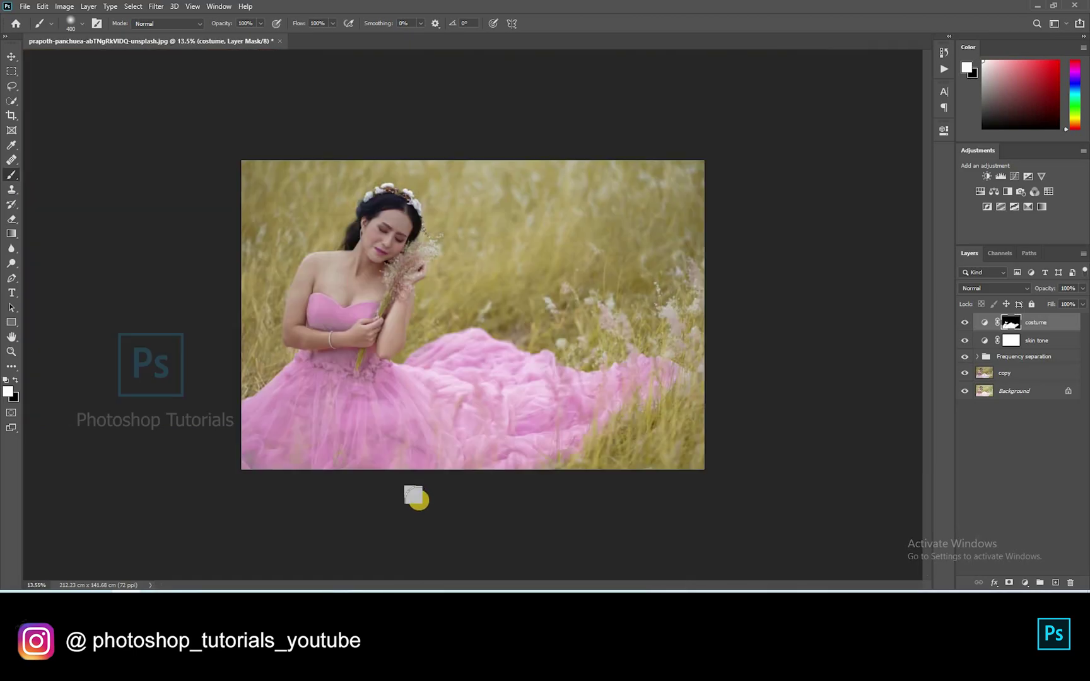
{"action": "scroll", "coordinate": [140, 480], "scroll_direction": "up", "scroll_amount": 3}
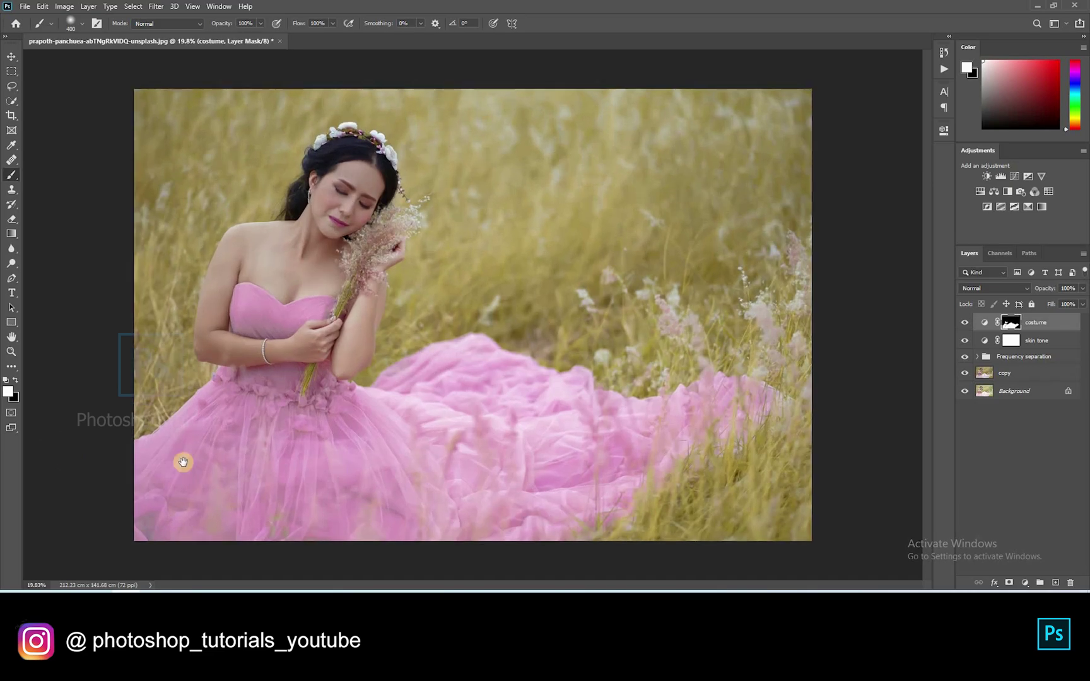
{"action": "scroll", "coordinate": [201, 445], "scroll_direction": "up", "scroll_amount": 1}
{"action": "scroll", "coordinate": [192, 443], "scroll_direction": "up", "scroll_amount": 1}
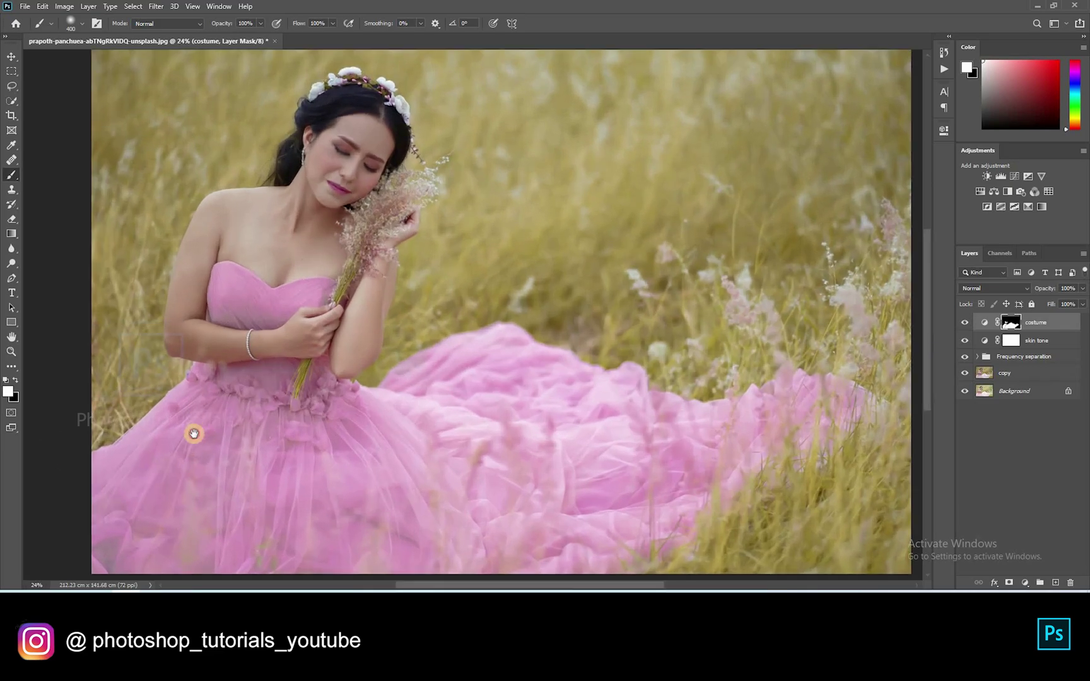
{"action": "scroll", "coordinate": [193, 439], "scroll_direction": "down", "scroll_amount": 1}
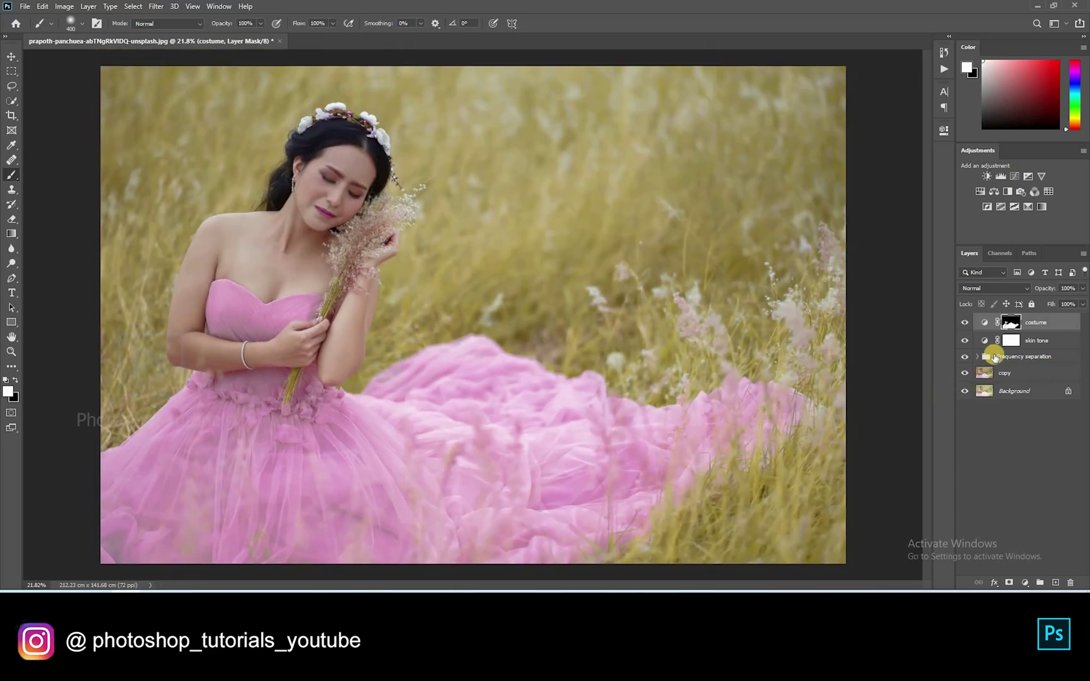
{"action": "left_click", "coordinate": [965, 323]}
{"action": "left_click", "coordinate": [966, 323]}
Create a new empty layer at the top of the layer stack and name it "fog"
{"action": "left_click", "coordinate": [1005, 416]}
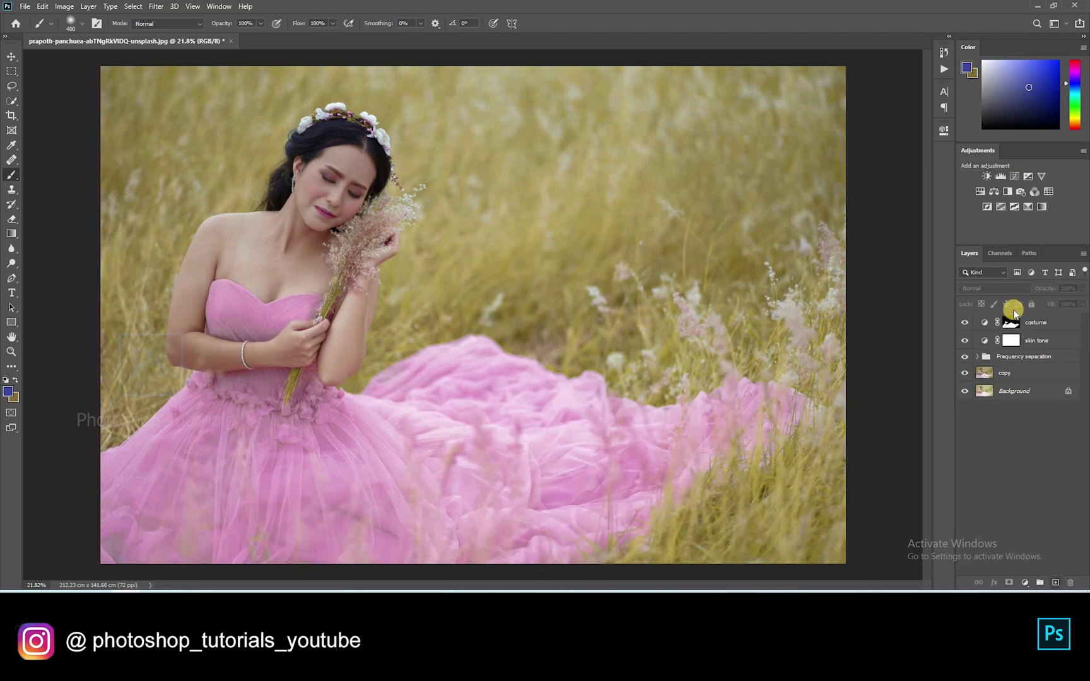
{"action": "key", "text": "ctrl+shift+alt+n"}
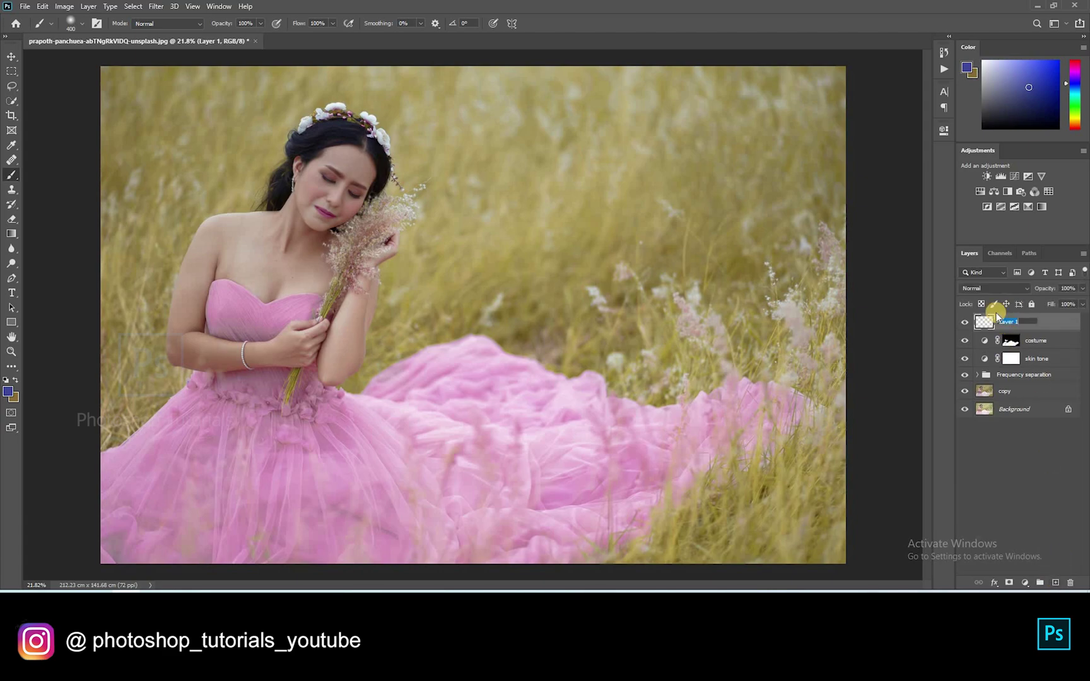
{"action": "type", "text": "fog"}
{"action": "key", "text": "Return"}
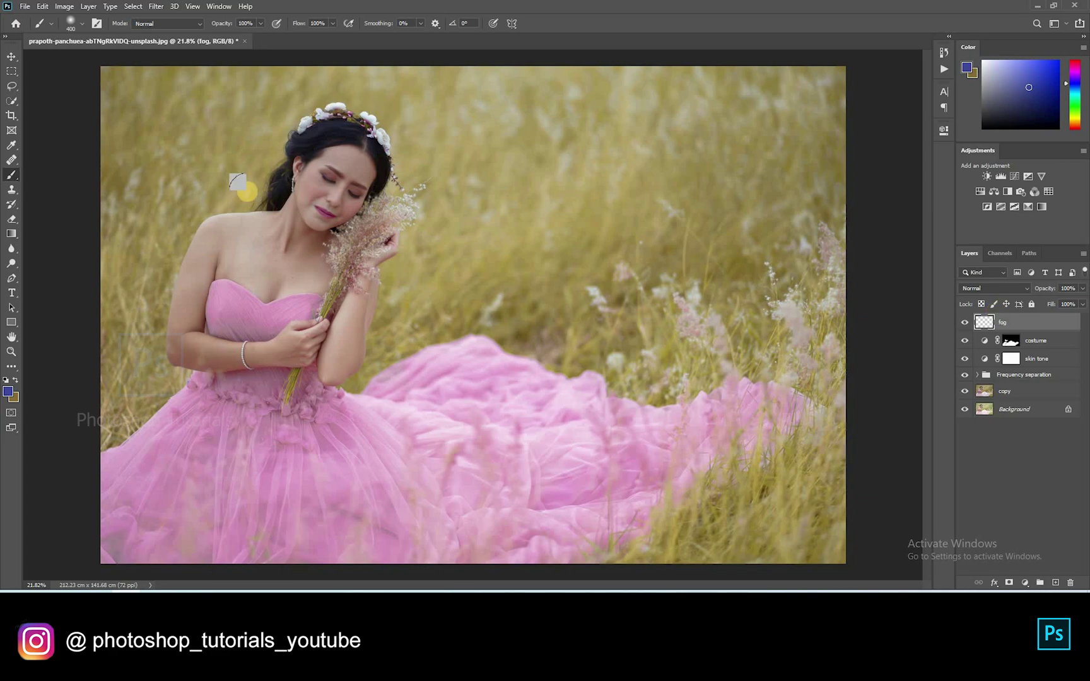
Paint soft fog around the woman and over the nearby field using a sampled pale grass color and a 1200 px brush at 11% flow
{"action": "left_click", "coordinate": [411, 114], "text": "alt"}
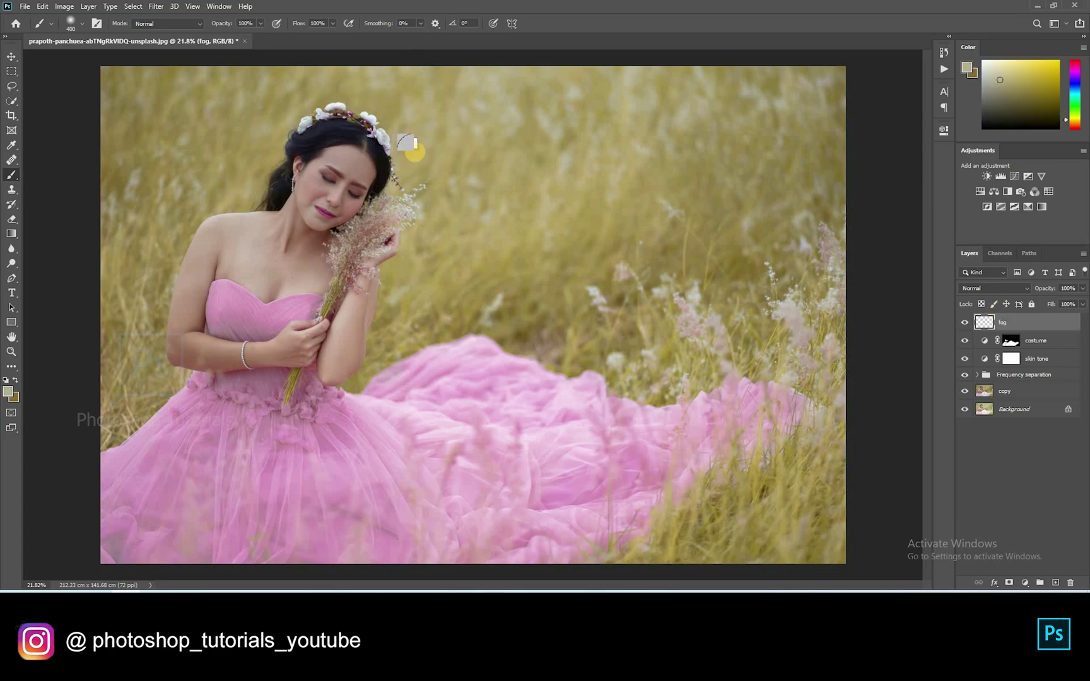
{"action": "left_click", "coordinate": [285, 36]}
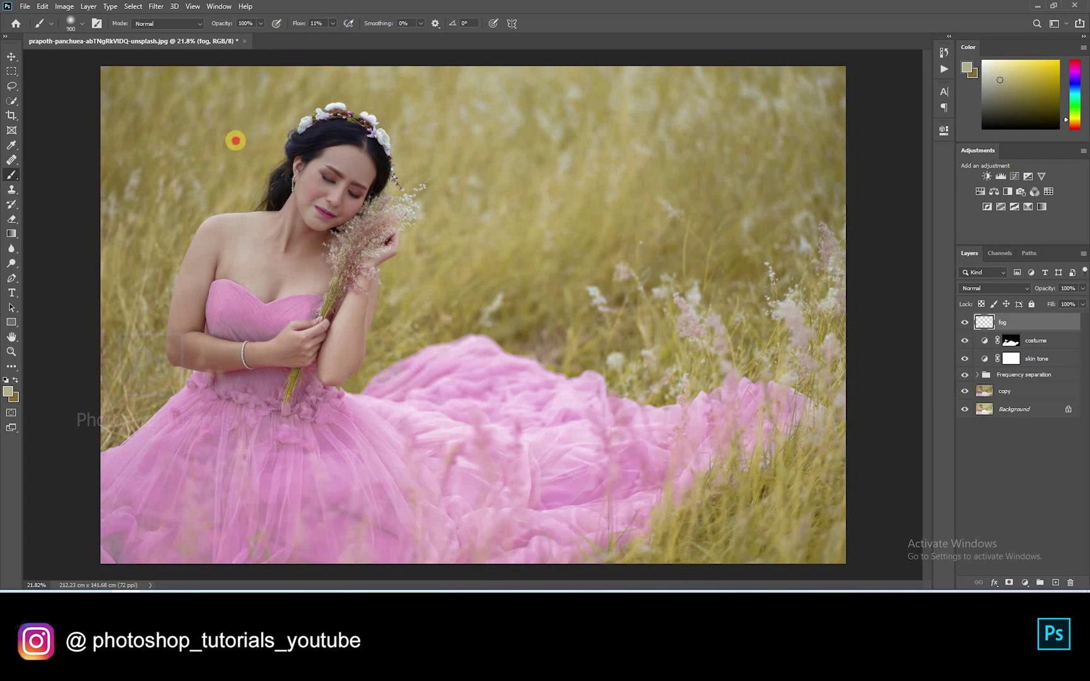
{"action": "key", "text": "bracketright"}
{"action": "key", "text": "bracketright"}
{"action": "key", "text": "bracketright"}
{"action": "mouse_move", "coordinate": [235, 141]}
{"action": "left_mouse_down"}
{"action": "mouse_move", "coordinate": [238, 168]}
{"action": "mouse_move", "coordinate": [256, 109]}
{"action": "mouse_move", "coordinate": [244, 98]}
{"action": "mouse_move", "coordinate": [164, 244]}
{"action": "mouse_move", "coordinate": [174, 187]}
{"action": "mouse_move", "coordinate": [175, 238]}
{"action": "mouse_move", "coordinate": [157, 291]}
{"action": "mouse_move", "coordinate": [157, 240]}
{"action": "mouse_move", "coordinate": [182, 169]}
{"action": "mouse_move", "coordinate": [200, 344]}
{"action": "mouse_move", "coordinate": [164, 369]}
{"action": "mouse_move", "coordinate": [173, 360]}
{"action": "mouse_move", "coordinate": [186, 379]}
{"action": "mouse_move", "coordinate": [265, 246]}
{"action": "mouse_move", "coordinate": [259, 144]}
{"action": "mouse_move", "coordinate": [264, 206]}
{"action": "mouse_move", "coordinate": [410, 101]}
{"action": "mouse_move", "coordinate": [285, 124]}
{"action": "mouse_move", "coordinate": [441, 150]}
{"action": "mouse_move", "coordinate": [250, 113]}
{"action": "mouse_move", "coordinate": [368, 94]}
{"action": "mouse_move", "coordinate": [248, 116]}
{"action": "mouse_move", "coordinate": [389, 157]}
{"action": "mouse_move", "coordinate": [397, 152]}
{"action": "mouse_move", "coordinate": [359, 65]}
{"action": "mouse_move", "coordinate": [429, 87]}
{"action": "mouse_move", "coordinate": [428, 252]}
{"action": "mouse_move", "coordinate": [408, 264]}
{"action": "mouse_move", "coordinate": [424, 130]}
{"action": "mouse_move", "coordinate": [405, 324]}
{"action": "mouse_move", "coordinate": [441, 182]}
{"action": "mouse_move", "coordinate": [397, 319]}
{"action": "mouse_move", "coordinate": [385, 279]}
{"action": "mouse_move", "coordinate": [429, 322]}
{"action": "left_mouse_up"}
{"action": "mouse_move", "coordinate": [344, 372]}
{"action": "left_mouse_down"}
{"action": "mouse_move", "coordinate": [442, 273]}
{"action": "mouse_move", "coordinate": [448, 323]}
{"action": "mouse_move", "coordinate": [399, 377]}
{"action": "mouse_move", "coordinate": [365, 336]}
{"action": "mouse_move", "coordinate": [436, 290]}
{"action": "mouse_move", "coordinate": [515, 276]}
{"action": "left_mouse_up"}
{"action": "mouse_move", "coordinate": [409, 379]}
{"action": "left_mouse_down"}
{"action": "mouse_move", "coordinate": [356, 409]}
{"action": "mouse_move", "coordinate": [470, 339]}
{"action": "mouse_move", "coordinate": [392, 394]}
{"action": "mouse_move", "coordinate": [546, 318]}
{"action": "mouse_move", "coordinate": [478, 330]}
{"action": "mouse_move", "coordinate": [488, 114]}
{"action": "mouse_move", "coordinate": [540, 320]}
{"action": "mouse_move", "coordinate": [507, 255]}
{"action": "mouse_move", "coordinate": [544, 218]}
{"action": "mouse_move", "coordinate": [525, 338]}
{"action": "mouse_move", "coordinate": [552, 268]}
{"action": "mouse_move", "coordinate": [531, 203]}
{"action": "mouse_move", "coordinate": [537, 160]}
{"action": "mouse_move", "coordinate": [530, 399]}
{"action": "mouse_move", "coordinate": [539, 195]}
{"action": "mouse_move", "coordinate": [492, 396]}
{"action": "mouse_move", "coordinate": [530, 128]}
{"action": "mouse_move", "coordinate": [606, 373]}
{"action": "mouse_move", "coordinate": [563, 119]}
{"action": "mouse_move", "coordinate": [635, 287]}
{"action": "left_mouse_up"}
{"action": "mouse_move", "coordinate": [564, 165]}
{"action": "left_mouse_down"}
{"action": "mouse_move", "coordinate": [479, 315]}
{"action": "mouse_move", "coordinate": [460, 286]}
{"action": "mouse_move", "coordinate": [564, 166]}
{"action": "mouse_move", "coordinate": [529, 335]}
{"action": "mouse_move", "coordinate": [478, 106]}
{"action": "mouse_move", "coordinate": [426, 295]}
{"action": "left_mouse_up"}
{"action": "mouse_move", "coordinate": [295, 115]}
{"action": "left_mouse_down"}
{"action": "mouse_move", "coordinate": [171, 419]}
{"action": "mouse_move", "coordinate": [143, 422]}
{"action": "left_mouse_up"}
{"action": "left_click_drag", "start_coordinate": [153, 472], "coordinate": [153, 324]}
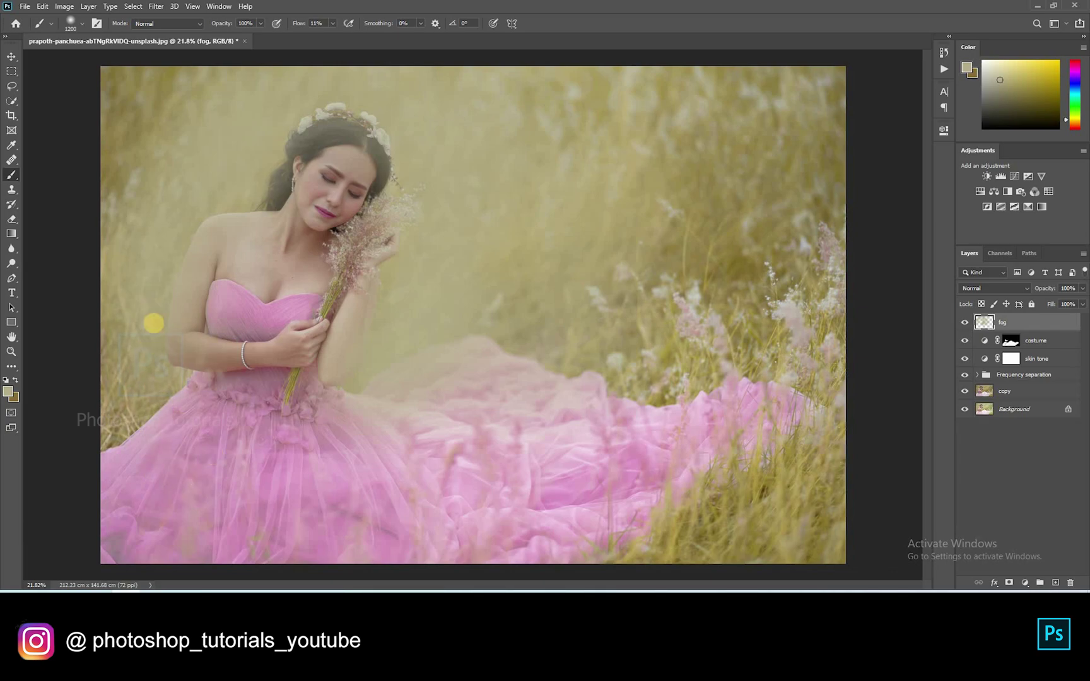
Build up more fog over the waist, hair and upper skirt, and across the field behind her head
{"action": "left_click_drag", "start_coordinate": [446, 309], "coordinate": [362, 436]}
{"action": "mouse_move", "coordinate": [304, 124]}
{"action": "left_mouse_down"}
{"action": "mouse_move", "coordinate": [252, 210]}
{"action": "mouse_move", "coordinate": [180, 228]}
{"action": "mouse_move", "coordinate": [218, 414]}
{"action": "mouse_move", "coordinate": [213, 505]}
{"action": "left_mouse_up"}
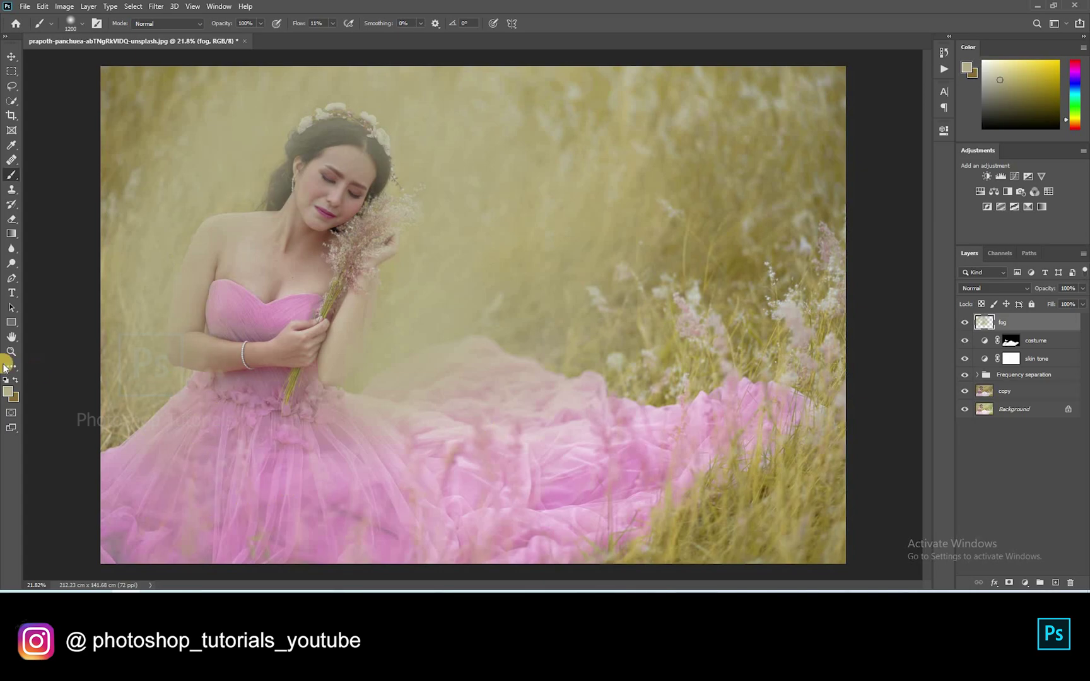
{"action": "scroll", "coordinate": [16, 355], "scroll_direction": "down", "scroll_amount": 2}
{"action": "scroll", "coordinate": [196, 251], "scroll_direction": "up", "scroll_amount": 2}
{"action": "mouse_move", "coordinate": [246, 165]}
{"action": "left_mouse_down"}
{"action": "mouse_move", "coordinate": [195, 123]}
{"action": "mouse_move", "coordinate": [130, 177]}
{"action": "left_mouse_up"}
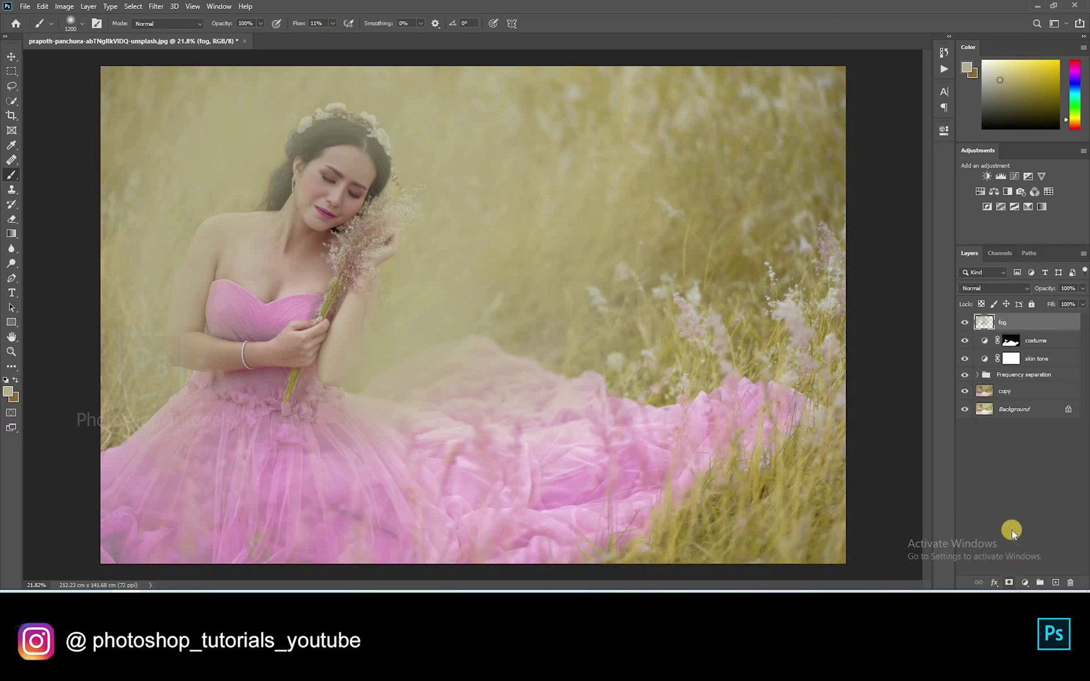
Add a layer mask to the fog layer and prepare the brush at 80 px with 100% flow
{"action": "left_click", "coordinate": [1009, 583]}
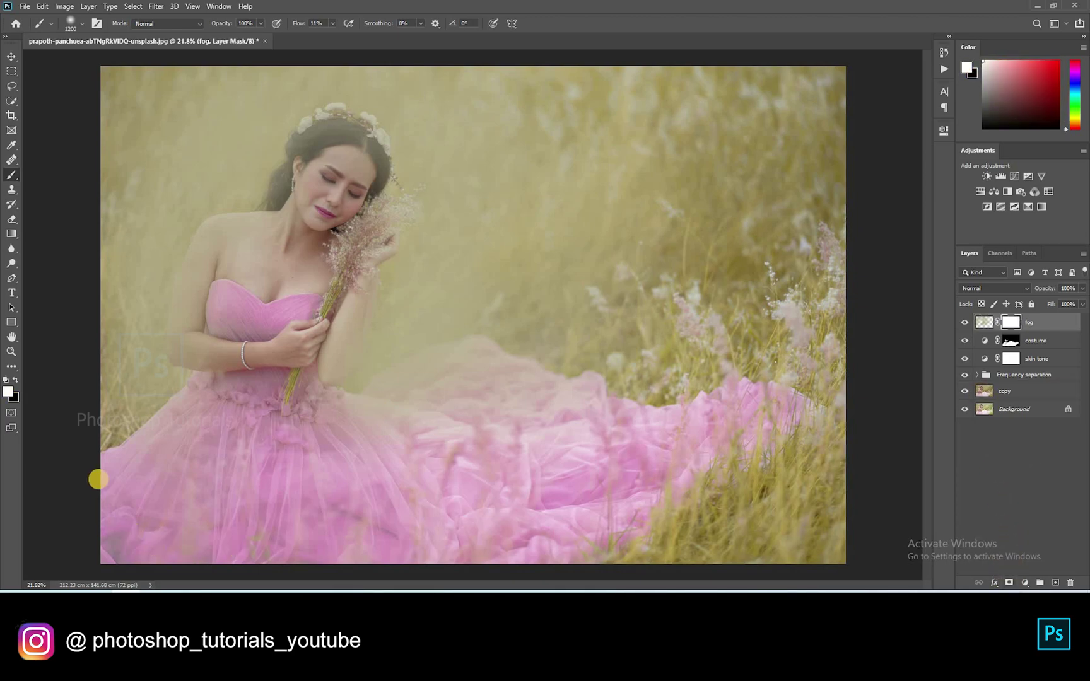
{"action": "scroll", "coordinate": [298, 367], "scroll_direction": "up", "scroll_amount": 8}
{"action": "left_click_drag", "start_coordinate": [298, 367], "coordinate": [545, 321]}
{"action": "left_click_drag", "start_coordinate": [303, 401], "coordinate": [546, 297]}
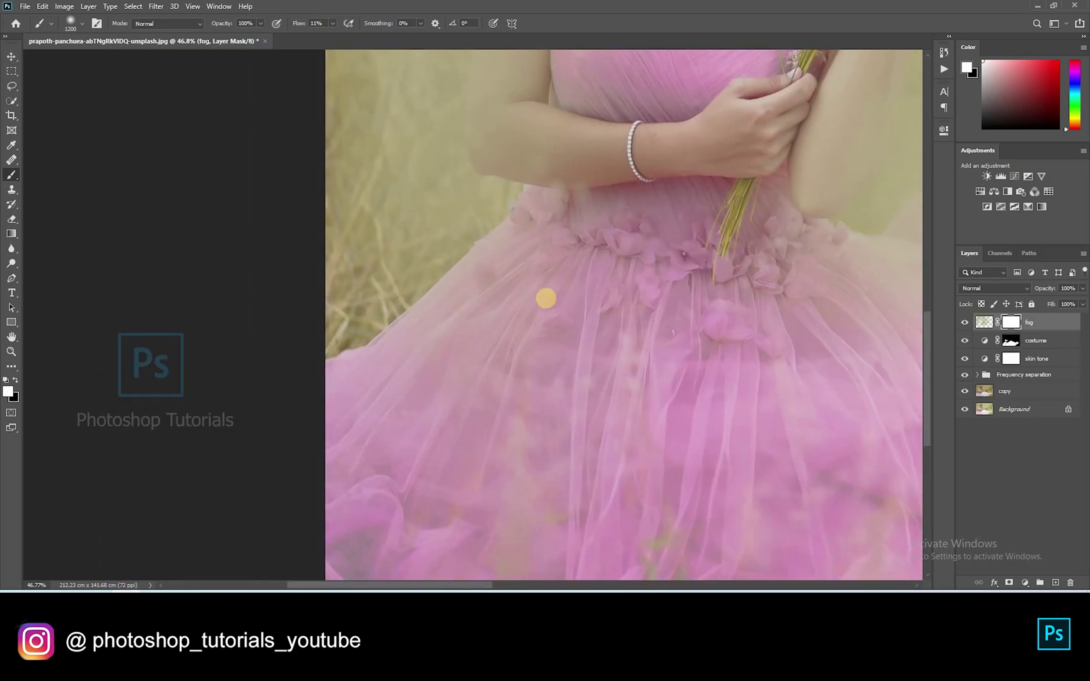
{"action": "scroll", "coordinate": [546, 298], "scroll_direction": "up", "scroll_amount": 5}
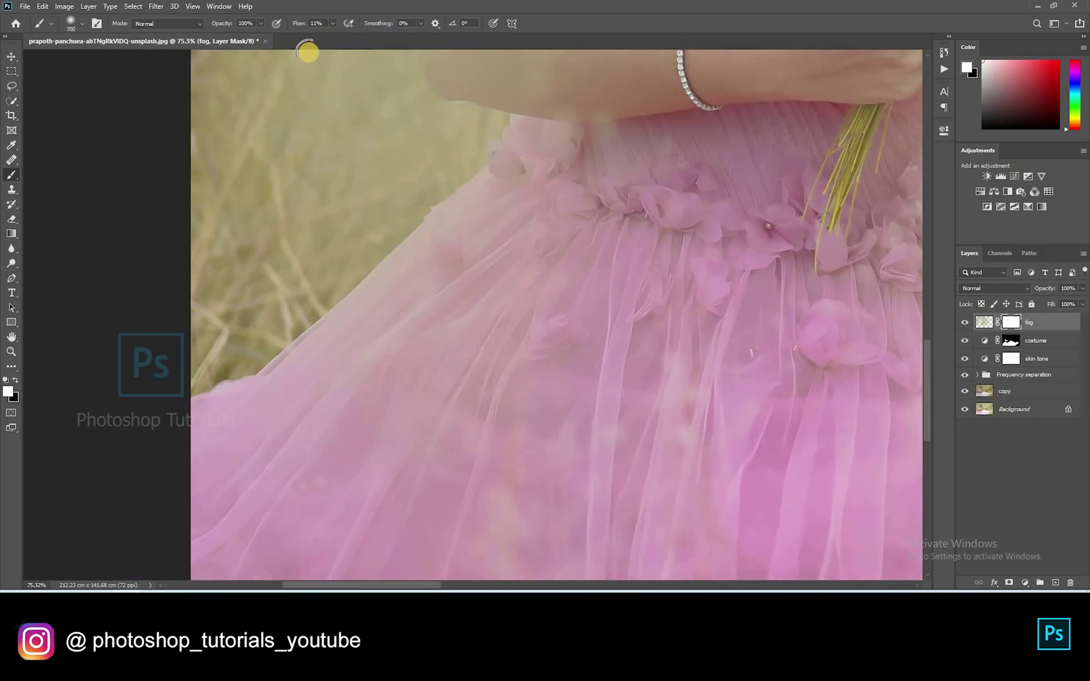
{"action": "key", "text": "bracketleft"}
{"action": "key", "text": "bracketleft"}
{"action": "key", "text": "bracketleft"}
{"action": "key", "text": "bracketleft"}
{"action": "key", "text": "bracketleft"}
{"action": "key", "text": "bracketleft"}
{"action": "key", "text": "bracketleft"}
{"action": "key", "text": "bracketleft"}
{"action": "key", "text": "bracketleft"}
{"action": "key", "text": "bracketleft"}
{"action": "key", "text": "bracketleft"}
{"action": "key", "text": "bracketleft"}
{"action": "key", "text": "bracketleft"}
{"action": "key", "text": "bracketleft"}
{"action": "key", "text": "bracketleft"}
{"action": "key", "text": "bracketleft"}
{"action": "left_click", "coordinate": [334, 24]}
{"action": "key", "text": "shift+0"}
{"action": "key", "text": "bracketleft"}
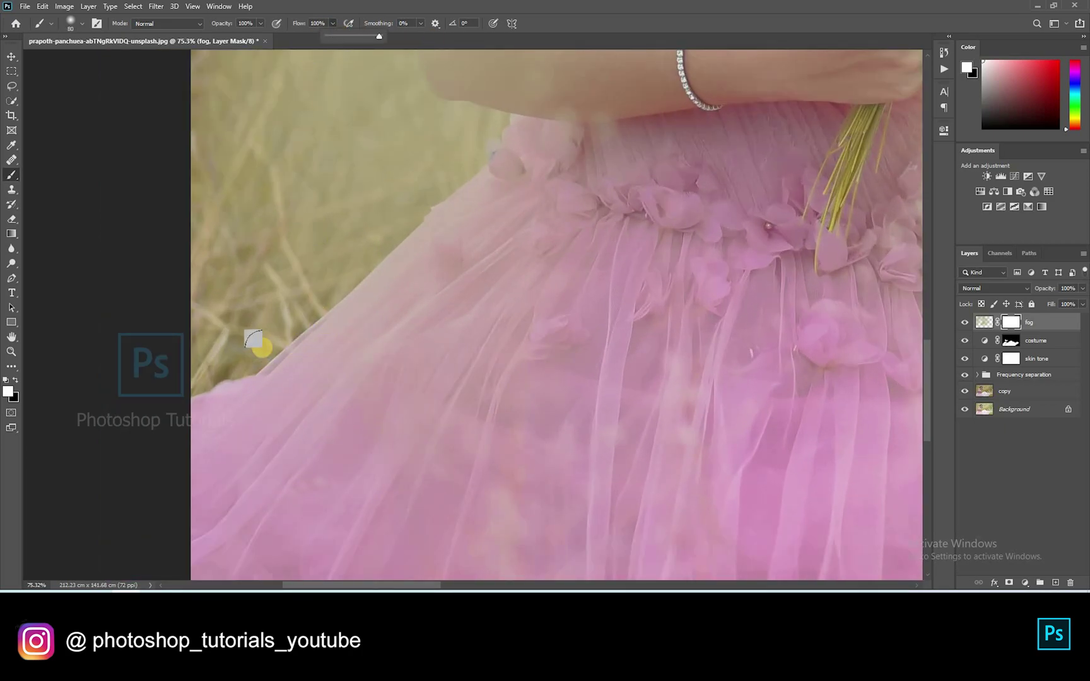
With the mask overlay shown, paint the fog mask black along the skirt's outer edge up to the arm with a 20 px brush
{"action": "scroll", "coordinate": [255, 342], "scroll_direction": "up", "scroll_amount": 3}
{"action": "mouse_move", "coordinate": [152, 435]}
{"action": "left_mouse_down"}
{"action": "mouse_move", "coordinate": [236, 360]}
{"action": "mouse_move", "coordinate": [226, 362]}
{"action": "left_mouse_up"}
{"action": "scroll", "coordinate": [372, 348], "scroll_direction": "up", "scroll_amount": 4}
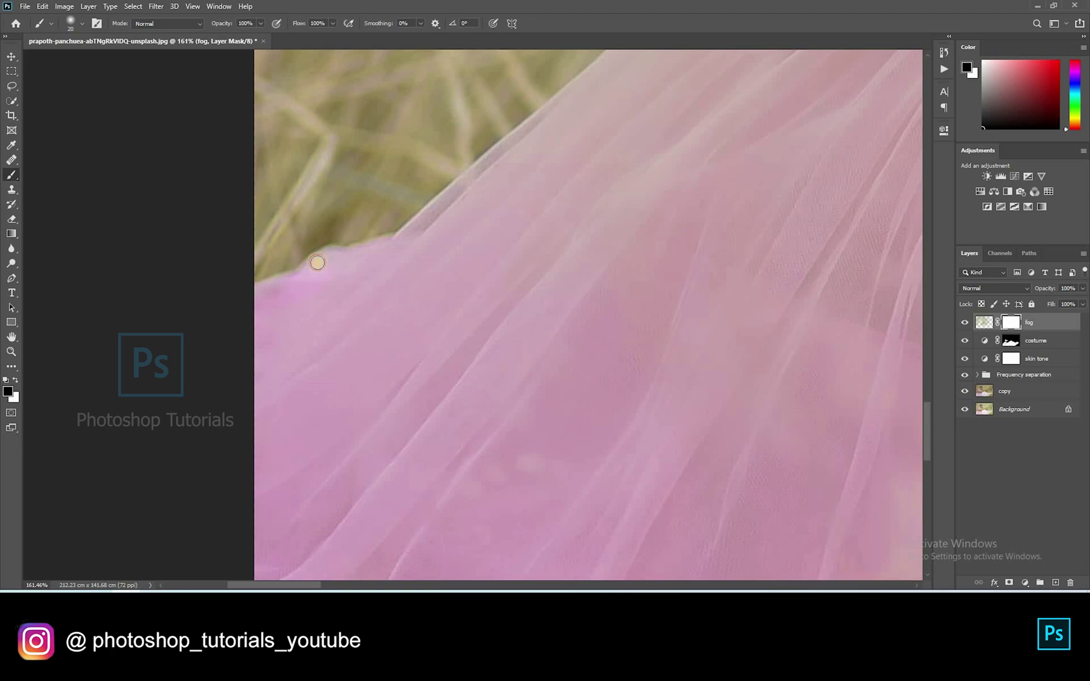
{"action": "key", "text": "backslash"}
{"action": "mouse_move", "coordinate": [243, 316]}
{"action": "left_mouse_down"}
{"action": "mouse_move", "coordinate": [406, 248]}
{"action": "mouse_move", "coordinate": [499, 156]}
{"action": "mouse_move", "coordinate": [519, 155]}
{"action": "mouse_move", "coordinate": [348, 301]}
{"action": "mouse_move", "coordinate": [506, 142]}
{"action": "mouse_move", "coordinate": [342, 309]}
{"action": "mouse_move", "coordinate": [346, 290]}
{"action": "mouse_move", "coordinate": [327, 311]}
{"action": "left_mouse_up"}
{"action": "mouse_move", "coordinate": [417, 223]}
{"action": "left_mouse_down"}
{"action": "mouse_move", "coordinate": [394, 229]}
{"action": "mouse_move", "coordinate": [410, 216]}
{"action": "left_mouse_up"}
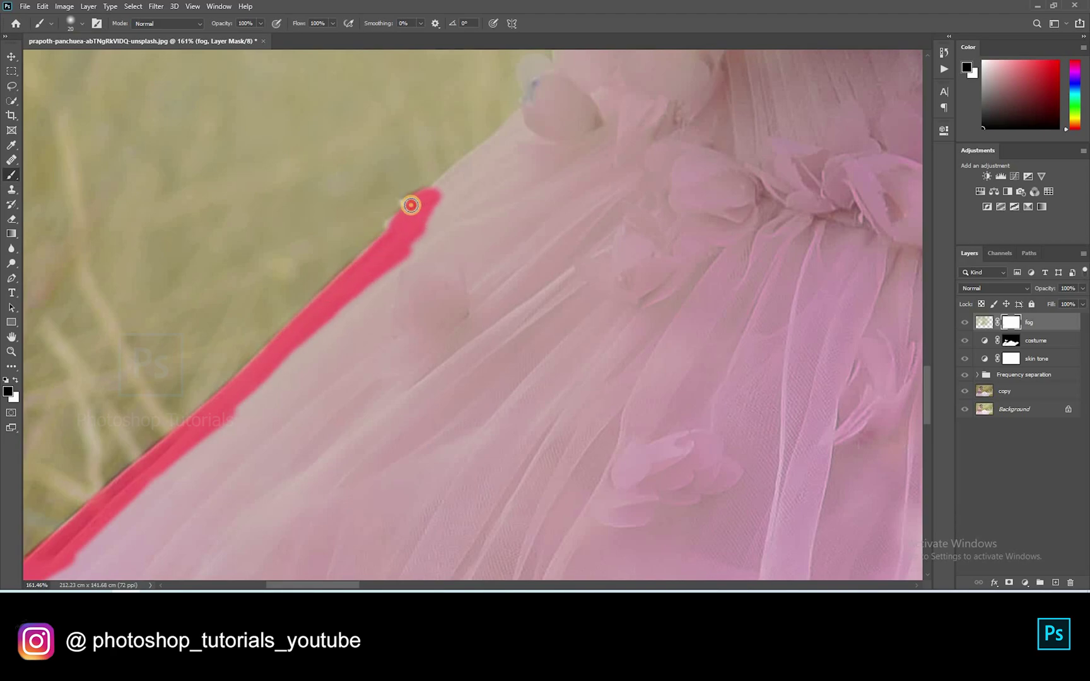
{"action": "mouse_move", "coordinate": [471, 168]}
{"action": "left_mouse_down"}
{"action": "mouse_move", "coordinate": [525, 116]}
{"action": "mouse_move", "coordinate": [379, 321]}
{"action": "mouse_move", "coordinate": [383, 345]}
{"action": "mouse_move", "coordinate": [375, 305]}
{"action": "mouse_move", "coordinate": [382, 331]}
{"action": "mouse_move", "coordinate": [361, 317]}
{"action": "mouse_move", "coordinate": [405, 293]}
{"action": "mouse_move", "coordinate": [408, 280]}
{"action": "mouse_move", "coordinate": [417, 287]}
{"action": "mouse_move", "coordinate": [400, 309]}
{"action": "mouse_move", "coordinate": [428, 292]}
{"action": "mouse_move", "coordinate": [421, 217]}
{"action": "left_mouse_up"}
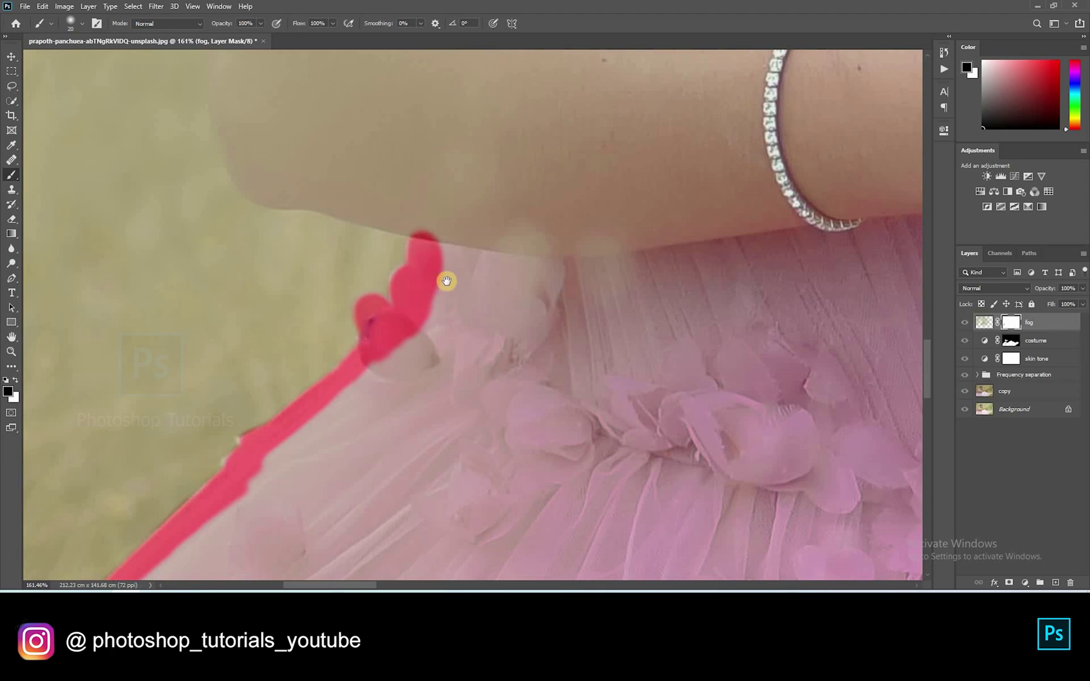
Rotate the canvas and paint the fog mask black along the underside of the forearm toward the elbow
{"action": "scroll", "coordinate": [437, 272], "scroll_direction": "up", "scroll_amount": 5}
{"action": "key", "text": "r"}
{"action": "left_click_drag", "start_coordinate": [641, 337], "coordinate": [615, 219]}
{"action": "key", "text": "b"}
{"action": "mouse_move", "coordinate": [476, 238]}
{"action": "left_mouse_down"}
{"action": "mouse_move", "coordinate": [503, 219]}
{"action": "mouse_move", "coordinate": [641, 185]}
{"action": "left_mouse_up"}
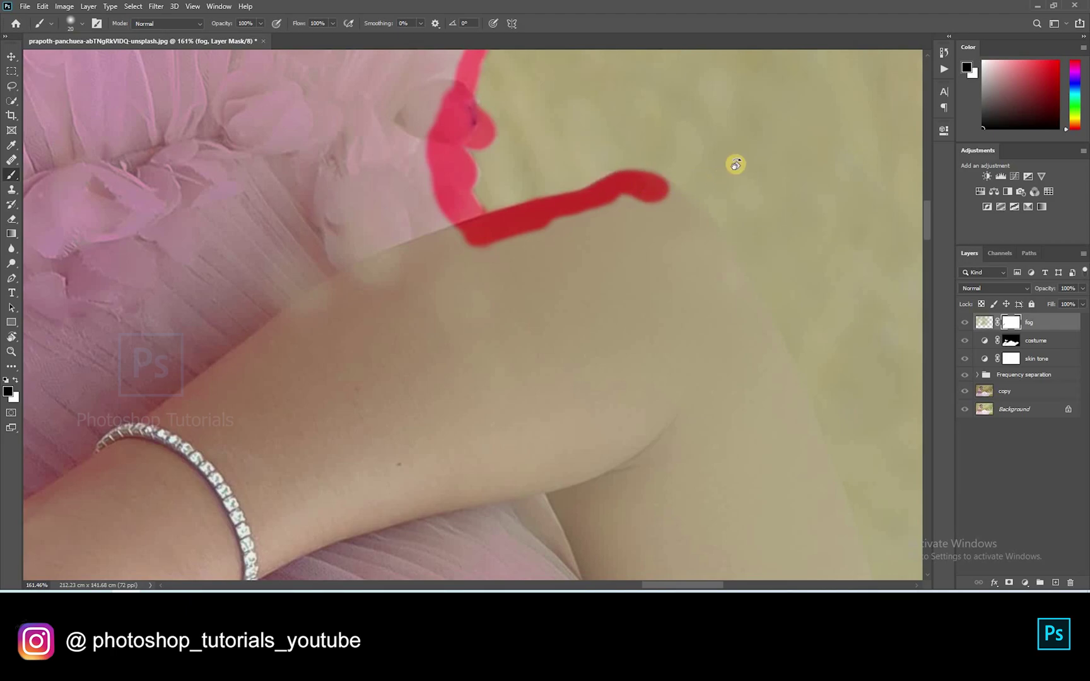
Paint the fog mask black around the elbow and along the outer edge of the upper arm
{"action": "key", "text": "r"}
{"action": "left_click_drag", "start_coordinate": [479, 328], "coordinate": [545, 187]}
{"action": "left_click_drag", "start_coordinate": [345, 316], "coordinate": [359, 397]}
{"action": "key", "text": "b"}
{"action": "mouse_move", "coordinate": [375, 348]}
{"action": "left_mouse_down"}
{"action": "mouse_move", "coordinate": [351, 358]}
{"action": "mouse_move", "coordinate": [406, 314]}
{"action": "mouse_move", "coordinate": [384, 323]}
{"action": "mouse_move", "coordinate": [397, 316]}
{"action": "mouse_move", "coordinate": [386, 331]}
{"action": "mouse_move", "coordinate": [401, 327]}
{"action": "mouse_move", "coordinate": [381, 328]}
{"action": "mouse_move", "coordinate": [363, 359]}
{"action": "mouse_move", "coordinate": [528, 239]}
{"action": "mouse_move", "coordinate": [603, 201]}
{"action": "mouse_move", "coordinate": [389, 341]}
{"action": "mouse_move", "coordinate": [441, 290]}
{"action": "mouse_move", "coordinate": [480, 276]}
{"action": "mouse_move", "coordinate": [441, 308]}
{"action": "mouse_move", "coordinate": [610, 224]}
{"action": "mouse_move", "coordinate": [538, 242]}
{"action": "mouse_move", "coordinate": [615, 201]}
{"action": "mouse_move", "coordinate": [587, 209]}
{"action": "mouse_move", "coordinate": [686, 170]}
{"action": "mouse_move", "coordinate": [619, 205]}
{"action": "left_mouse_up"}
{"action": "mouse_move", "coordinate": [592, 199]}
{"action": "left_mouse_down"}
{"action": "mouse_move", "coordinate": [287, 233]}
{"action": "mouse_move", "coordinate": [268, 224]}
{"action": "left_mouse_up"}
{"action": "left_click_drag", "start_coordinate": [348, 209], "coordinate": [456, 171]}
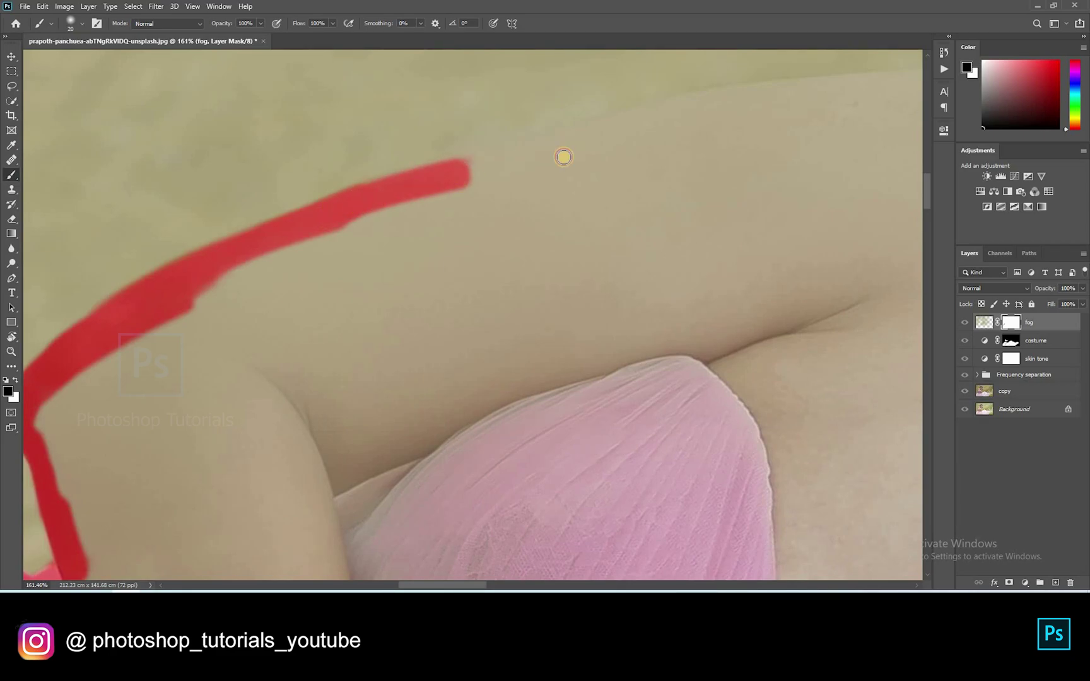
{"action": "mouse_move", "coordinate": [564, 156]}
{"action": "left_mouse_down"}
{"action": "mouse_move", "coordinate": [480, 176]}
{"action": "mouse_move", "coordinate": [632, 118]}
{"action": "mouse_move", "coordinate": [549, 142]}
{"action": "mouse_move", "coordinate": [680, 128]}
{"action": "mouse_move", "coordinate": [592, 134]}
{"action": "mouse_move", "coordinate": [810, 89]}
{"action": "left_mouse_up"}
Extend the black edge on the fog mask up to the shoulder and clean up its outline with white
{"action": "key", "text": "r"}
{"action": "left_click_drag", "start_coordinate": [725, 115], "coordinate": [358, 300]}
{"action": "key", "text": "b"}
{"action": "mouse_move", "coordinate": [455, 207]}
{"action": "left_mouse_down"}
{"action": "mouse_move", "coordinate": [399, 248]}
{"action": "mouse_move", "coordinate": [555, 126]}
{"action": "mouse_move", "coordinate": [670, 112]}
{"action": "left_mouse_up"}
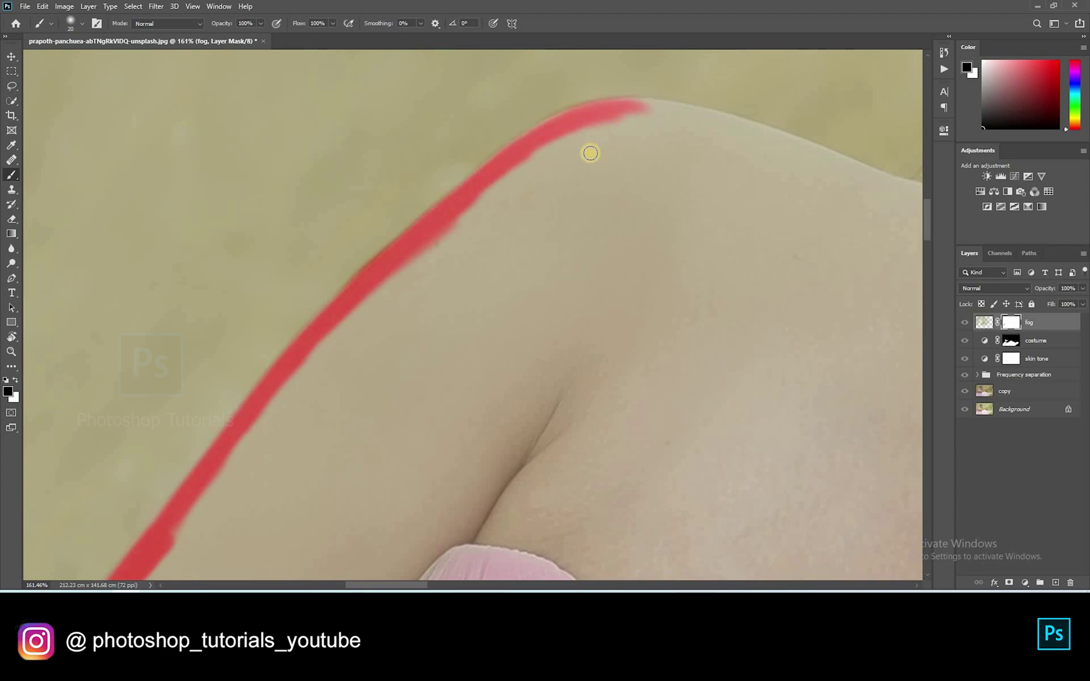
{"action": "key", "text": "x"}
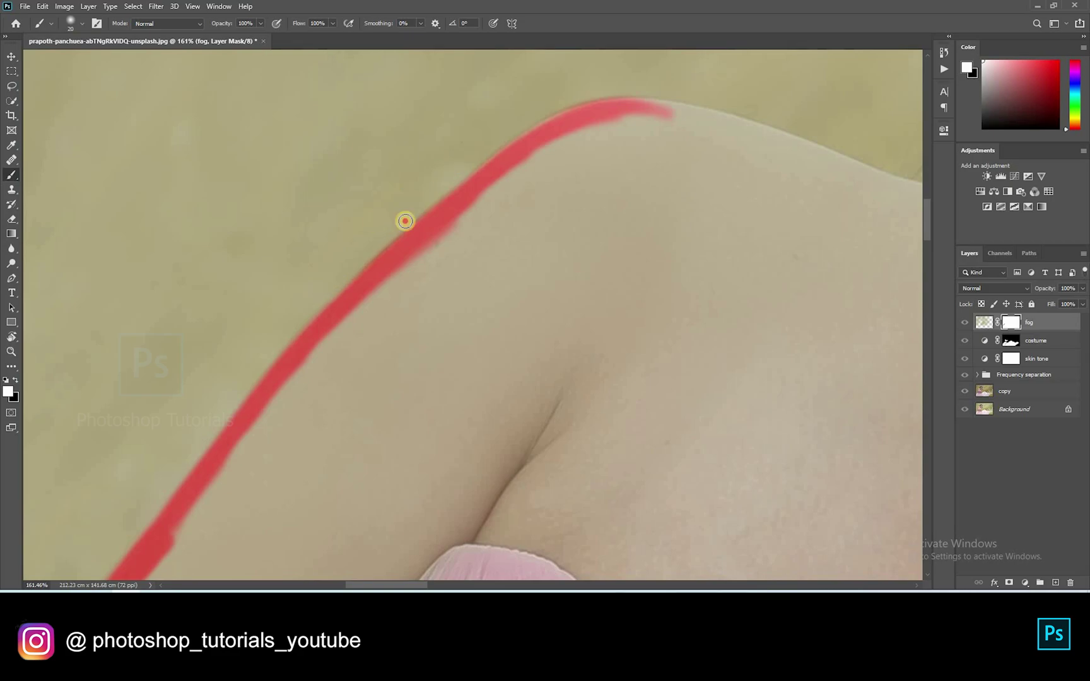
{"action": "mouse_move", "coordinate": [596, 133]}
{"action": "left_mouse_down"}
{"action": "mouse_move", "coordinate": [506, 178]}
{"action": "mouse_move", "coordinate": [598, 134]}
{"action": "left_mouse_up"}
Paint the fog mask black over the curve of the shoulder and along its top up to the neck
{"action": "key", "text": "r"}
{"action": "left_click_drag", "start_coordinate": [465, 371], "coordinate": [532, 371]}
{"action": "left_click_drag", "start_coordinate": [410, 132], "coordinate": [342, 369]}
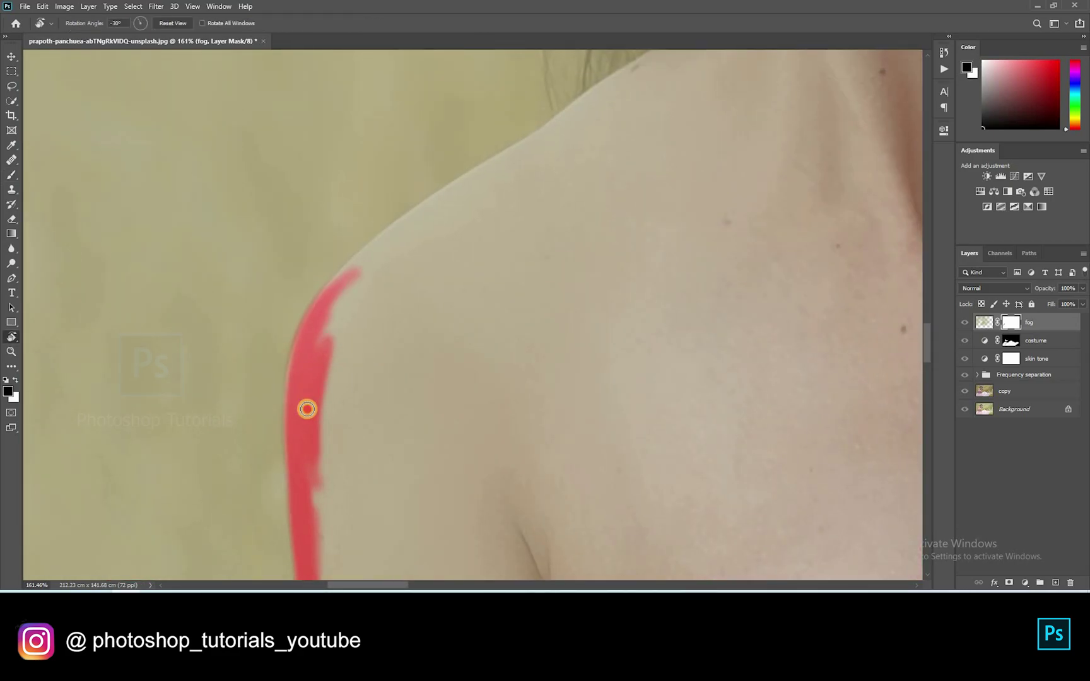
{"action": "key", "text": "b"}
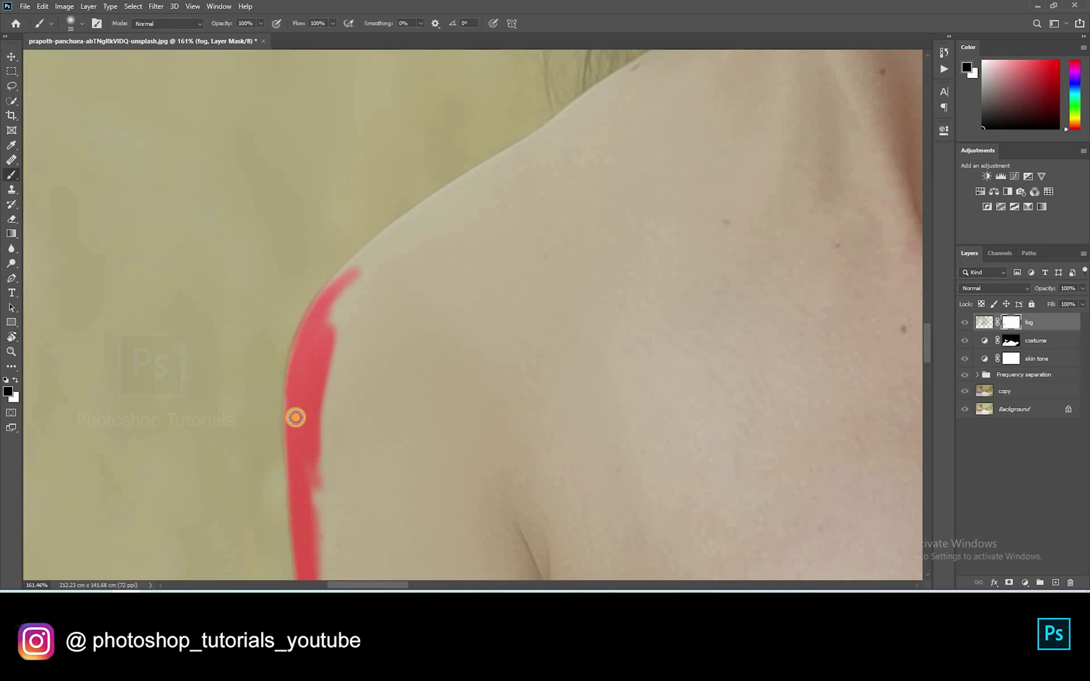
{"action": "mouse_move", "coordinate": [329, 361]}
{"action": "left_mouse_down"}
{"action": "mouse_move", "coordinate": [355, 288]}
{"action": "mouse_move", "coordinate": [344, 301]}
{"action": "mouse_move", "coordinate": [369, 266]}
{"action": "mouse_move", "coordinate": [349, 279]}
{"action": "mouse_move", "coordinate": [399, 234]}
{"action": "left_mouse_up"}
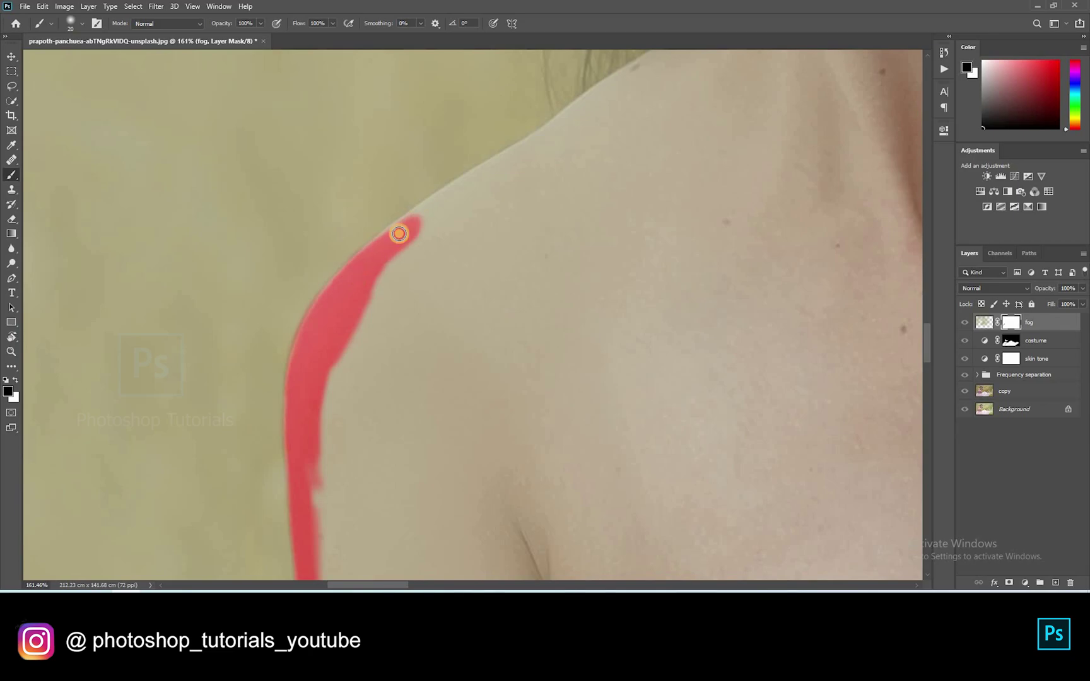
{"action": "mouse_move", "coordinate": [444, 202]}
{"action": "left_mouse_down"}
{"action": "mouse_move", "coordinate": [559, 133]}
{"action": "mouse_move", "coordinate": [446, 256]}
{"action": "mouse_move", "coordinate": [401, 284]}
{"action": "mouse_move", "coordinate": [576, 162]}
{"action": "mouse_move", "coordinate": [496, 214]}
{"action": "left_mouse_up"}
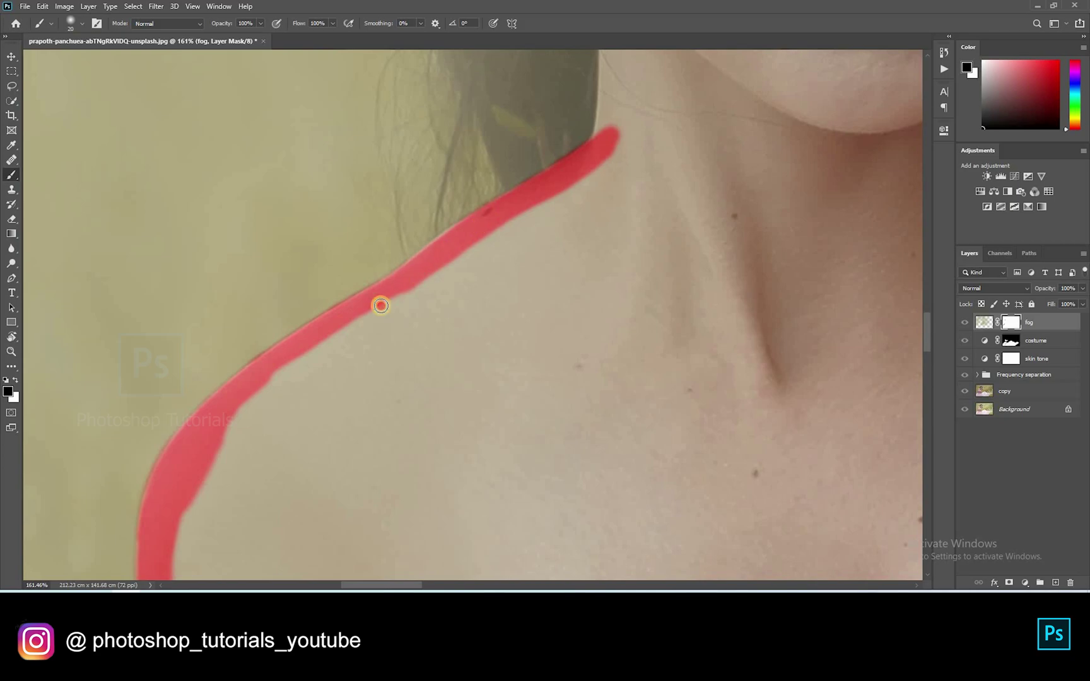
Mask the fog off the hair beside the neck, the ear and the adjoining cheek edge, adjusting the brush size to fit
{"action": "scroll", "coordinate": [487, 170], "scroll_direction": "down", "scroll_amount": 5}
{"action": "scroll", "coordinate": [601, 323], "scroll_direction": "up", "scroll_amount": 2}
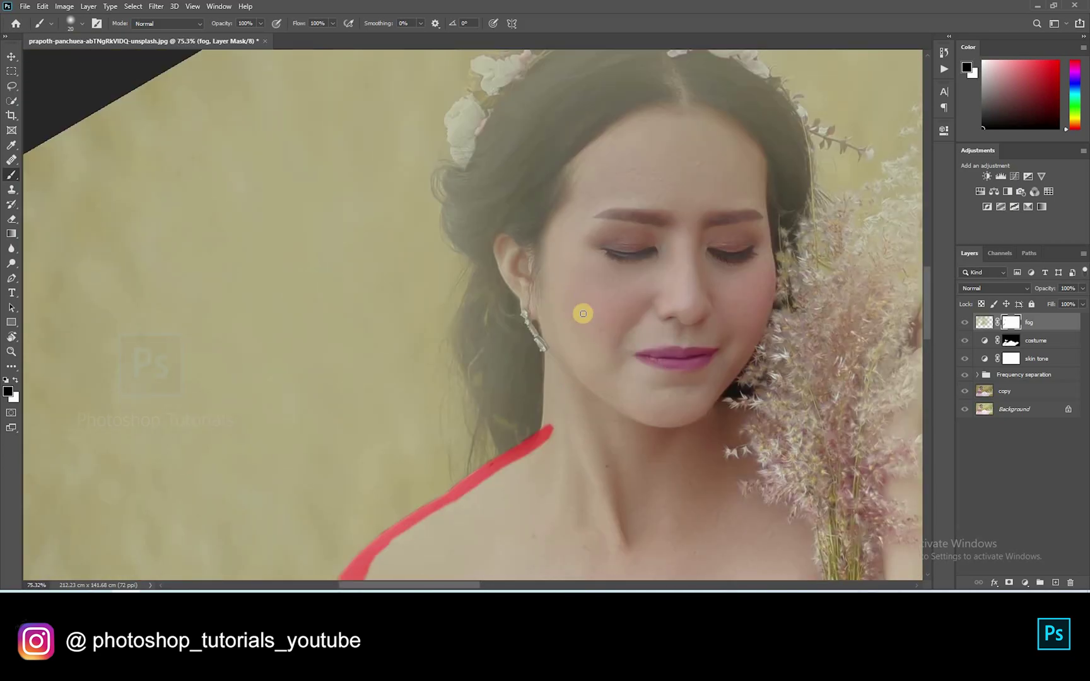
{"action": "key", "text": "bracketright"}
{"action": "key", "text": "bracketright"}
{"action": "key", "text": "bracketright"}
{"action": "key", "text": "bracketright"}
{"action": "key", "text": "bracketright"}
{"action": "mouse_move", "coordinate": [542, 407]}
{"action": "left_mouse_down"}
{"action": "mouse_move", "coordinate": [540, 445]}
{"action": "mouse_move", "coordinate": [525, 280]}
{"action": "mouse_move", "coordinate": [545, 321]}
{"action": "mouse_move", "coordinate": [515, 321]}
{"action": "mouse_move", "coordinate": [513, 297]}
{"action": "mouse_move", "coordinate": [517, 352]}
{"action": "mouse_move", "coordinate": [505, 357]}
{"action": "mouse_move", "coordinate": [484, 332]}
{"action": "mouse_move", "coordinate": [485, 347]}
{"action": "mouse_move", "coordinate": [502, 270]}
{"action": "mouse_move", "coordinate": [490, 376]}
{"action": "mouse_move", "coordinate": [517, 377]}
{"action": "mouse_move", "coordinate": [505, 335]}
{"action": "mouse_move", "coordinate": [496, 407]}
{"action": "mouse_move", "coordinate": [527, 476]}
{"action": "mouse_move", "coordinate": [515, 453]}
{"action": "mouse_move", "coordinate": [519, 340]}
{"action": "mouse_move", "coordinate": [547, 323]}
{"action": "mouse_move", "coordinate": [539, 290]}
{"action": "mouse_move", "coordinate": [513, 294]}
{"action": "mouse_move", "coordinate": [537, 336]}
{"action": "mouse_move", "coordinate": [482, 351]}
{"action": "mouse_move", "coordinate": [488, 381]}
{"action": "mouse_move", "coordinate": [457, 354]}
{"action": "mouse_move", "coordinate": [454, 309]}
{"action": "mouse_move", "coordinate": [477, 254]}
{"action": "mouse_move", "coordinate": [495, 300]}
{"action": "mouse_move", "coordinate": [489, 290]}
{"action": "mouse_move", "coordinate": [461, 285]}
{"action": "left_mouse_up"}
{"action": "key", "text": "bracketright"}
{"action": "key", "text": "bracketright"}
{"action": "key", "text": "bracketright"}
{"action": "key", "text": "bracketright"}
{"action": "scroll", "coordinate": [505, 343], "scroll_direction": "up", "scroll_amount": 5}
{"action": "key", "text": "bracketleft"}
{"action": "key", "text": "bracketleft"}
{"action": "key", "text": "bracketleft"}
{"action": "key", "text": "bracketleft"}
{"action": "key", "text": "bracketleft"}
{"action": "key", "text": "bracketleft"}
{"action": "key", "text": "bracketleft"}
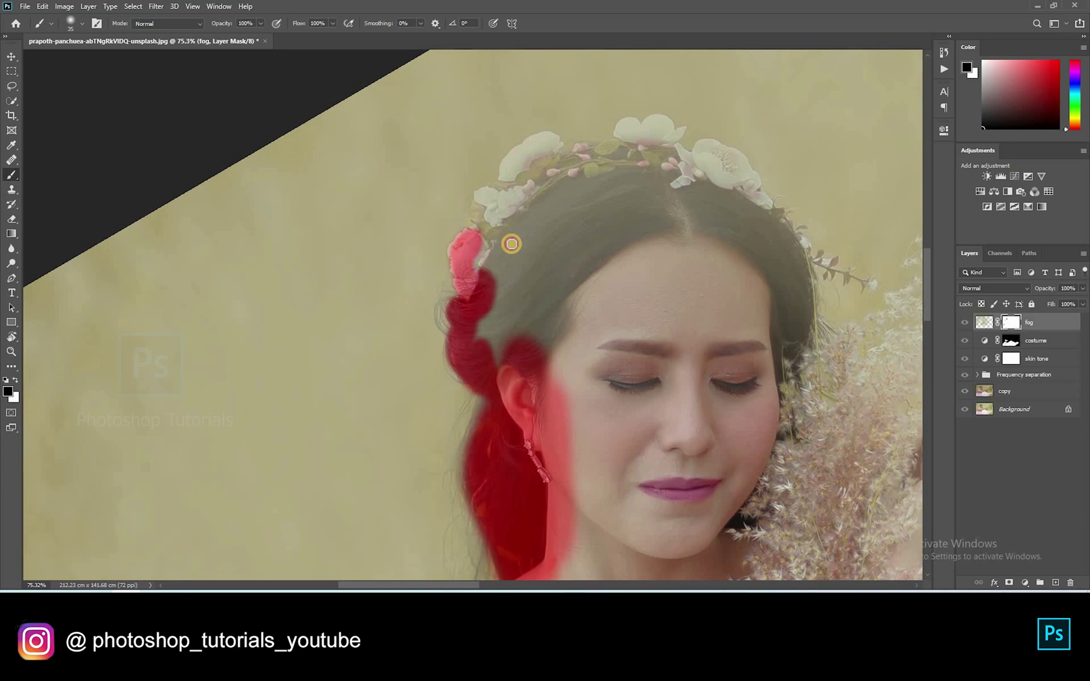
Mask the fog off the first flowers of the crown above the ear with a small brush of about 20 px
{"action": "key", "text": "bracketleft"}
{"action": "left_click_drag", "start_coordinate": [490, 265], "coordinate": [476, 233]}
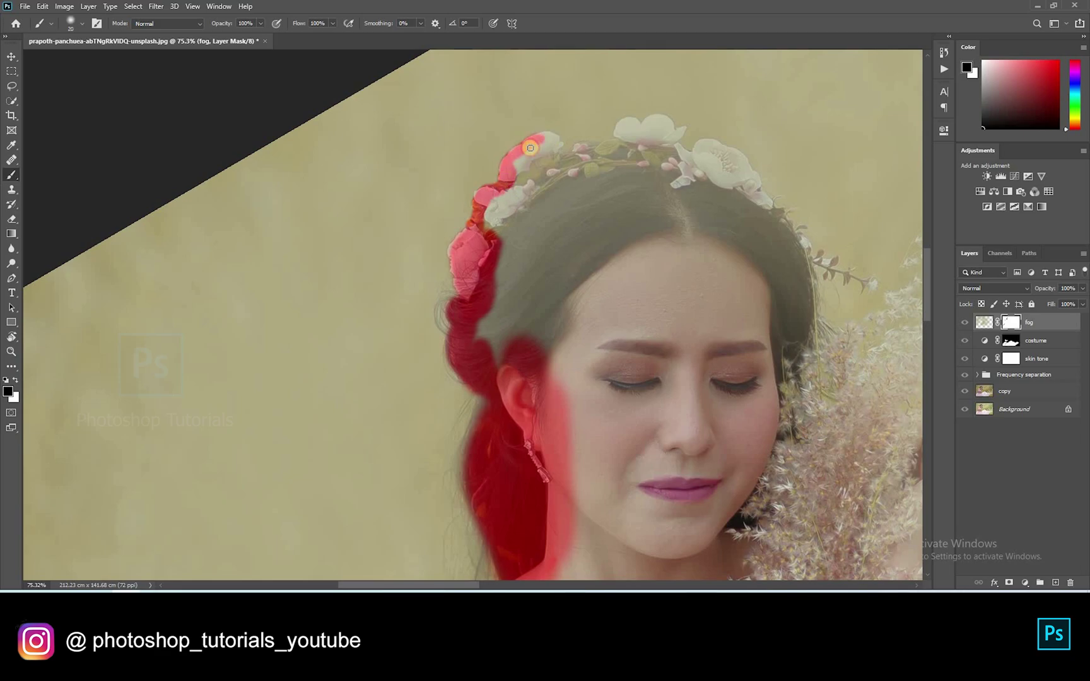
{"action": "mouse_move", "coordinate": [517, 169]}
{"action": "left_mouse_down"}
{"action": "mouse_move", "coordinate": [488, 230]}
{"action": "mouse_move", "coordinate": [524, 196]}
{"action": "left_mouse_up"}
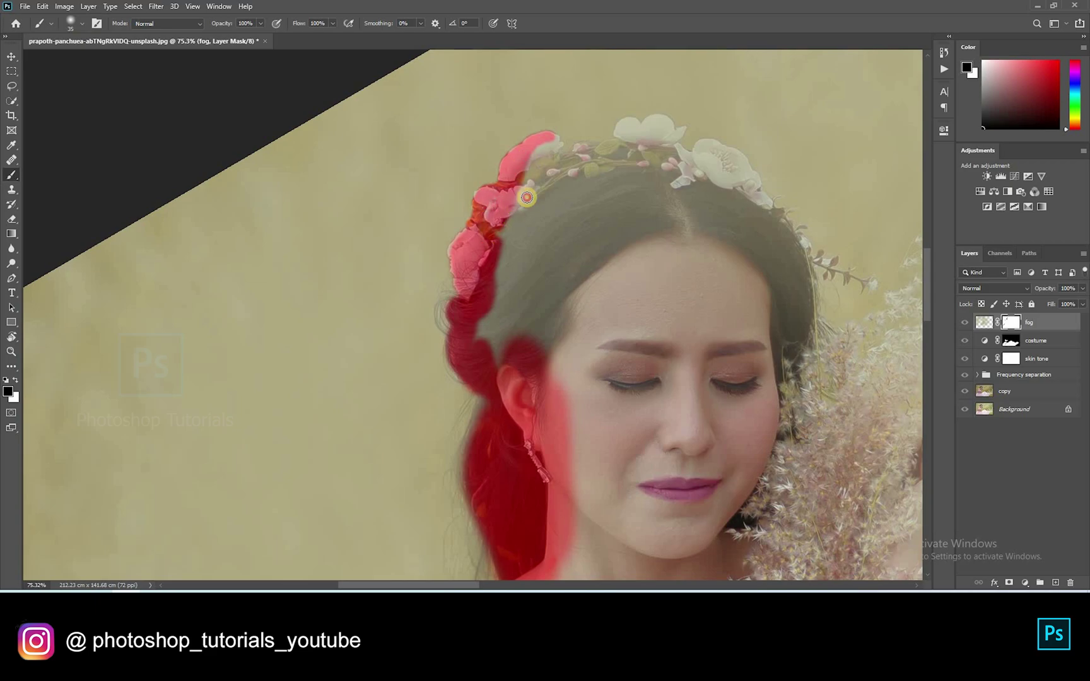
Mask the fog off the remaining large flowers and the band across the top of the flower crown, rotating the canvas as needed
{"action": "scroll", "coordinate": [563, 179], "scroll_direction": "up", "scroll_amount": 1}
{"action": "key", "text": "bracketright"}
{"action": "key", "text": "bracketright"}
{"action": "key", "text": "bracketright"}
{"action": "scroll", "coordinate": [646, 137], "scroll_direction": "up", "scroll_amount": 5}
{"action": "key", "text": "r"}
{"action": "mouse_move", "coordinate": [568, 369]}
{"action": "left_mouse_down"}
{"action": "mouse_move", "coordinate": [569, 321]}
{"action": "mouse_move", "coordinate": [550, 268]}
{"action": "left_mouse_up"}
{"action": "key", "text": "b"}
{"action": "mouse_move", "coordinate": [497, 434]}
{"action": "left_mouse_down"}
{"action": "mouse_move", "coordinate": [521, 365]}
{"action": "mouse_move", "coordinate": [452, 441]}
{"action": "mouse_move", "coordinate": [468, 400]}
{"action": "mouse_move", "coordinate": [464, 367]}
{"action": "mouse_move", "coordinate": [438, 372]}
{"action": "mouse_move", "coordinate": [442, 341]}
{"action": "mouse_move", "coordinate": [425, 376]}
{"action": "mouse_move", "coordinate": [444, 361]}
{"action": "left_mouse_up"}
{"action": "key", "text": "]"}
{"action": "mouse_move", "coordinate": [485, 309]}
{"action": "left_mouse_down"}
{"action": "mouse_move", "coordinate": [474, 323]}
{"action": "mouse_move", "coordinate": [485, 292]}
{"action": "mouse_move", "coordinate": [473, 344]}
{"action": "left_mouse_up"}
{"action": "key", "text": "space"}
{"action": "mouse_move", "coordinate": [478, 240]}
{"action": "left_mouse_down"}
{"action": "mouse_move", "coordinate": [435, 340]}
{"action": "mouse_move", "coordinate": [451, 361]}
{"action": "left_mouse_up"}
{"action": "mouse_move", "coordinate": [470, 303]}
{"action": "left_mouse_down"}
{"action": "mouse_move", "coordinate": [449, 324]}
{"action": "mouse_move", "coordinate": [487, 283]}
{"action": "mouse_move", "coordinate": [480, 265]}
{"action": "mouse_move", "coordinate": [485, 305]}
{"action": "mouse_move", "coordinate": [513, 291]}
{"action": "mouse_move", "coordinate": [498, 302]}
{"action": "mouse_move", "coordinate": [548, 259]}
{"action": "mouse_move", "coordinate": [527, 257]}
{"action": "mouse_move", "coordinate": [548, 232]}
{"action": "mouse_move", "coordinate": [533, 259]}
{"action": "mouse_move", "coordinate": [596, 221]}
{"action": "mouse_move", "coordinate": [585, 238]}
{"action": "mouse_move", "coordinate": [559, 237]}
{"action": "mouse_move", "coordinate": [581, 212]}
{"action": "mouse_move", "coordinate": [584, 229]}
{"action": "mouse_move", "coordinate": [587, 209]}
{"action": "mouse_move", "coordinate": [622, 231]}
{"action": "mouse_move", "coordinate": [613, 211]}
{"action": "mouse_move", "coordinate": [626, 204]}
{"action": "mouse_move", "coordinate": [601, 221]}
{"action": "mouse_move", "coordinate": [584, 213]}
{"action": "mouse_move", "coordinate": [558, 257]}
{"action": "mouse_move", "coordinate": [642, 223]}
{"action": "mouse_move", "coordinate": [493, 342]}
{"action": "mouse_move", "coordinate": [632, 224]}
{"action": "mouse_move", "coordinate": [532, 264]}
{"action": "left_mouse_up"}
{"action": "mouse_move", "coordinate": [532, 264]}
{"action": "left_mouse_down"}
{"action": "mouse_move", "coordinate": [489, 271]}
{"action": "mouse_move", "coordinate": [518, 258]}
{"action": "mouse_move", "coordinate": [476, 263]}
{"action": "mouse_move", "coordinate": [578, 256]}
{"action": "left_mouse_up"}
Mask the fog off the thin buds and small leaves beyond the large crown flowers with a brush of about 8 px
{"action": "key", "text": "bracketleft"}
{"action": "key", "text": "bracketleft"}
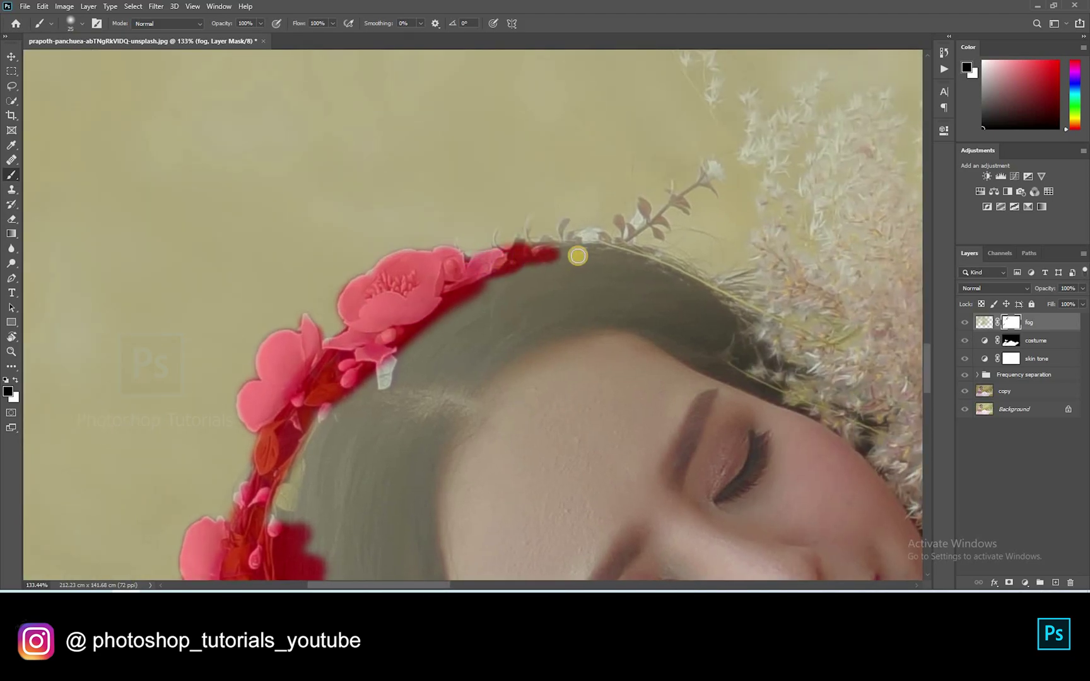
{"action": "scroll", "coordinate": [547, 239], "scroll_direction": "up", "scroll_amount": 3}
{"action": "key", "text": "bracketleft"}
{"action": "mouse_move", "coordinate": [511, 246]}
{"action": "left_mouse_down"}
{"action": "mouse_move", "coordinate": [511, 206]}
{"action": "mouse_move", "coordinate": [475, 243]}
{"action": "left_mouse_up"}
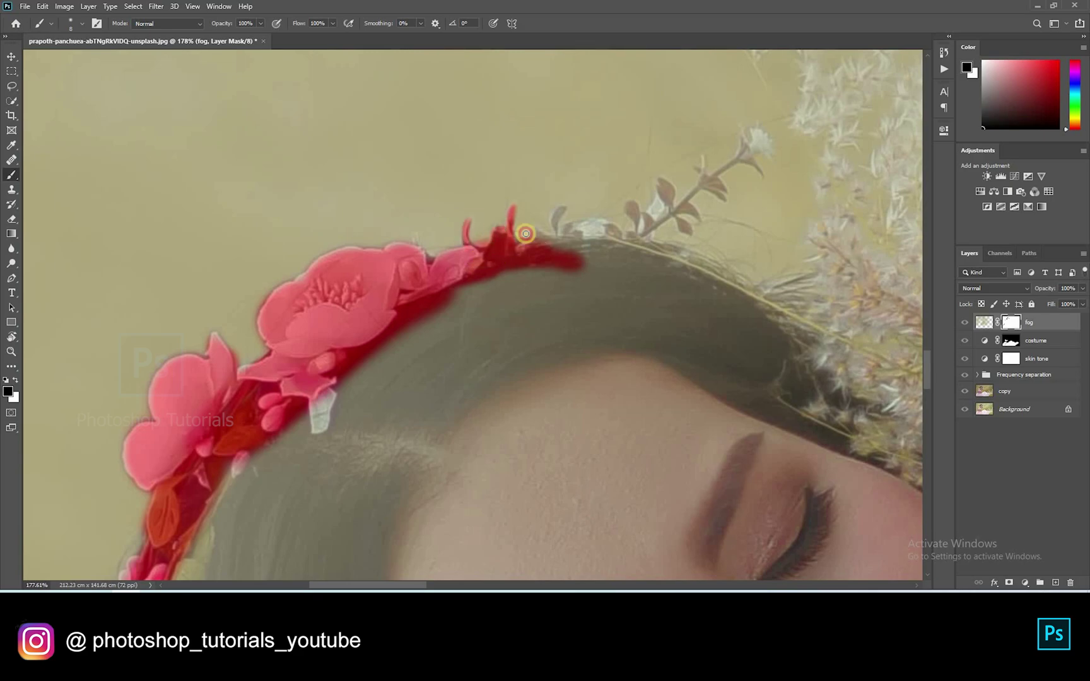
{"action": "mouse_move", "coordinate": [560, 235]}
{"action": "left_mouse_down"}
{"action": "mouse_move", "coordinate": [536, 236]}
{"action": "mouse_move", "coordinate": [560, 210]}
{"action": "mouse_move", "coordinate": [451, 287]}
{"action": "mouse_move", "coordinate": [480, 278]}
{"action": "mouse_move", "coordinate": [520, 303]}
{"action": "mouse_move", "coordinate": [506, 247]}
{"action": "mouse_move", "coordinate": [544, 234]}
{"action": "left_mouse_up"}
Mask the fog off the protruding twig, its leaves and its flower tip with a 10 px brush
{"action": "key", "text": "bracketright"}
{"action": "key", "text": "bracketright"}
{"action": "key", "text": "bracketleft"}
{"action": "key", "text": "bracketleft"}
{"action": "key", "text": "bracketleft"}
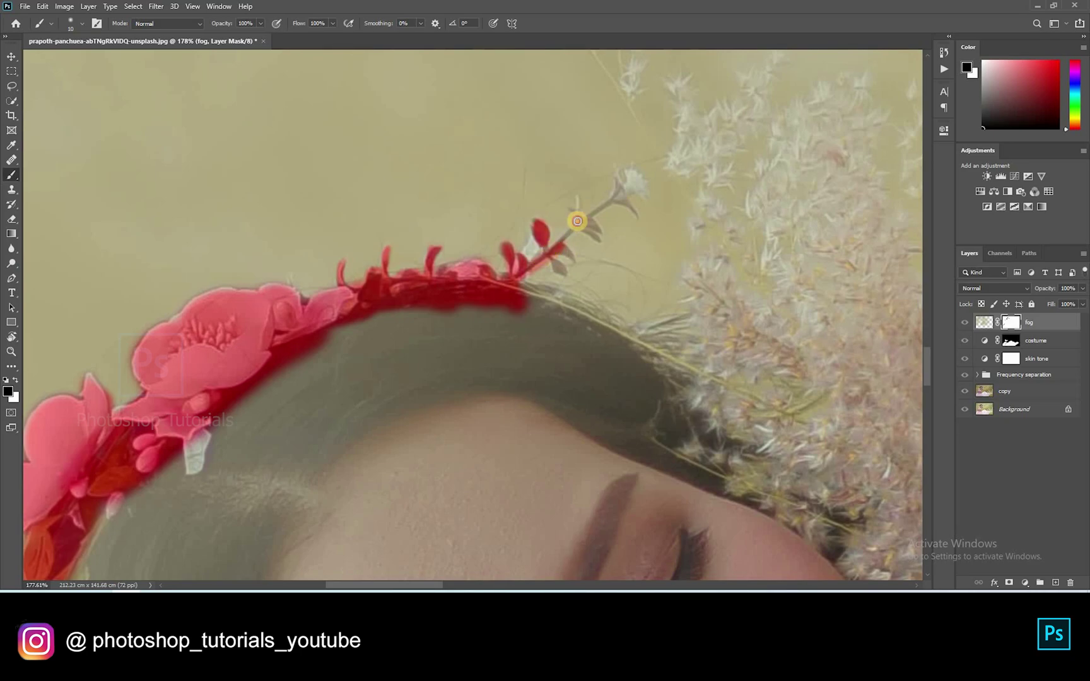
{"action": "left_click_drag", "start_coordinate": [617, 197], "coordinate": [616, 190]}
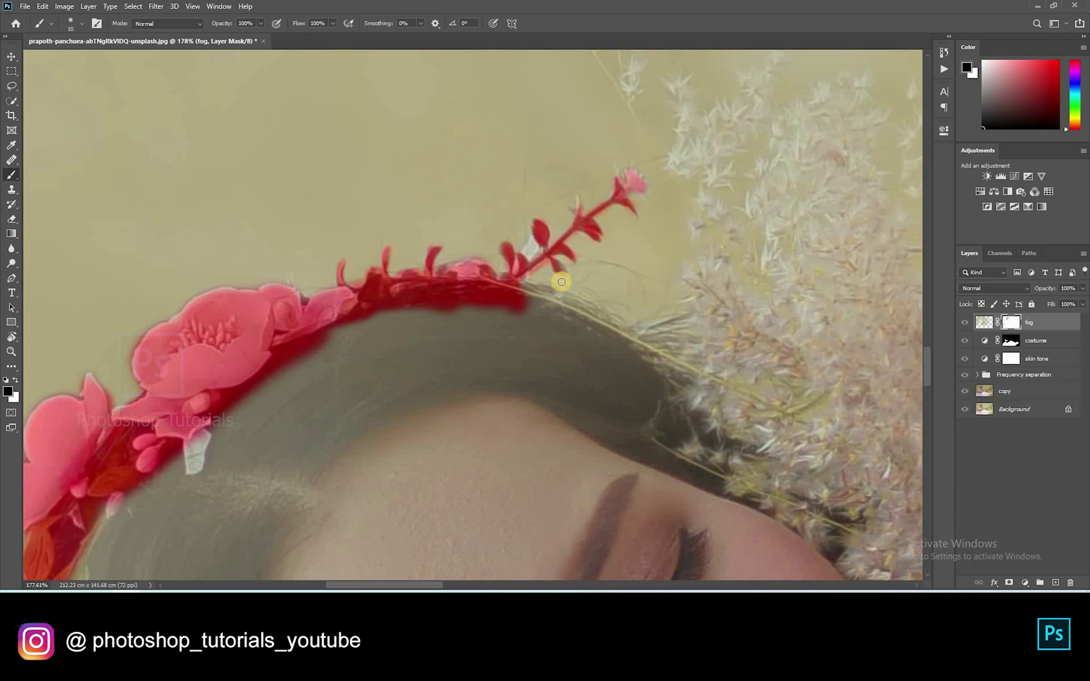
{"action": "key", "text": "v"}
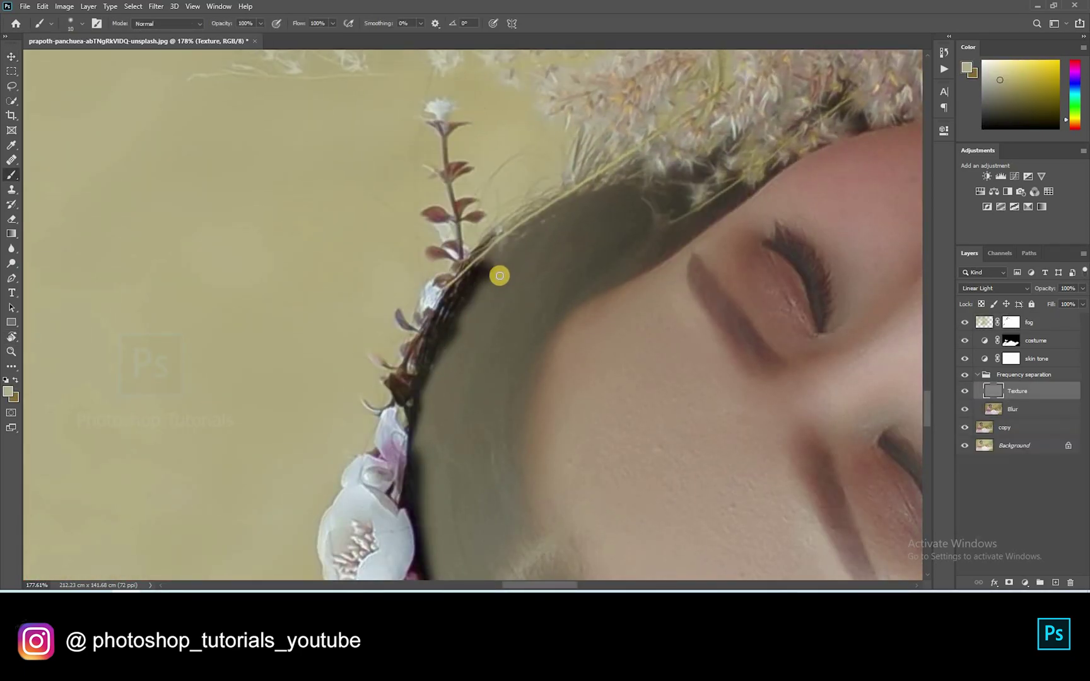
{"action": "left_click_drag", "start_coordinate": [475, 292], "coordinate": [560, 223]}
{"action": "key", "text": "ctrl+z"}
Reselect the fog layer mask, show its overlay again and paint black along the hair edge from the crown's end toward the bouquet
{"action": "left_click", "coordinate": [1011, 323]}
{"action": "key", "text": "d"}
{"action": "key", "text": "backslash"}
{"action": "mouse_move", "coordinate": [527, 234]}
{"action": "left_mouse_down"}
{"action": "mouse_move", "coordinate": [586, 183]}
{"action": "mouse_move", "coordinate": [619, 178]}
{"action": "mouse_move", "coordinate": [572, 200]}
{"action": "left_mouse_up"}
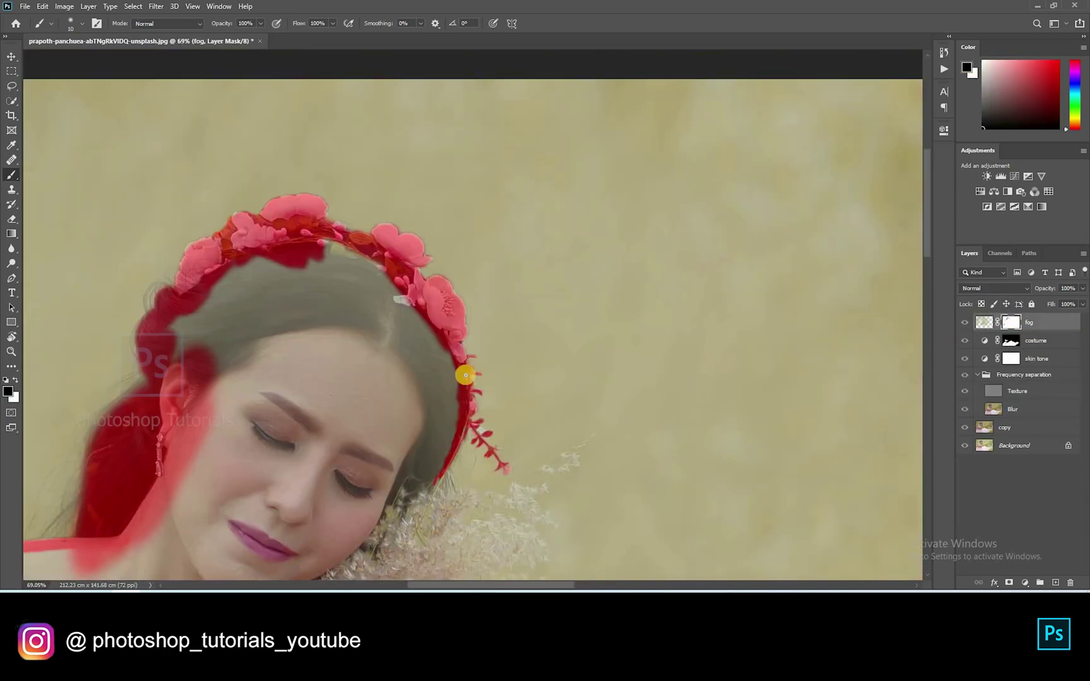
{"action": "scroll", "coordinate": [444, 304], "scroll_direction": "up", "scroll_amount": 1}
{"action": "left_click_drag", "start_coordinate": [467, 441], "coordinate": [601, 225]}
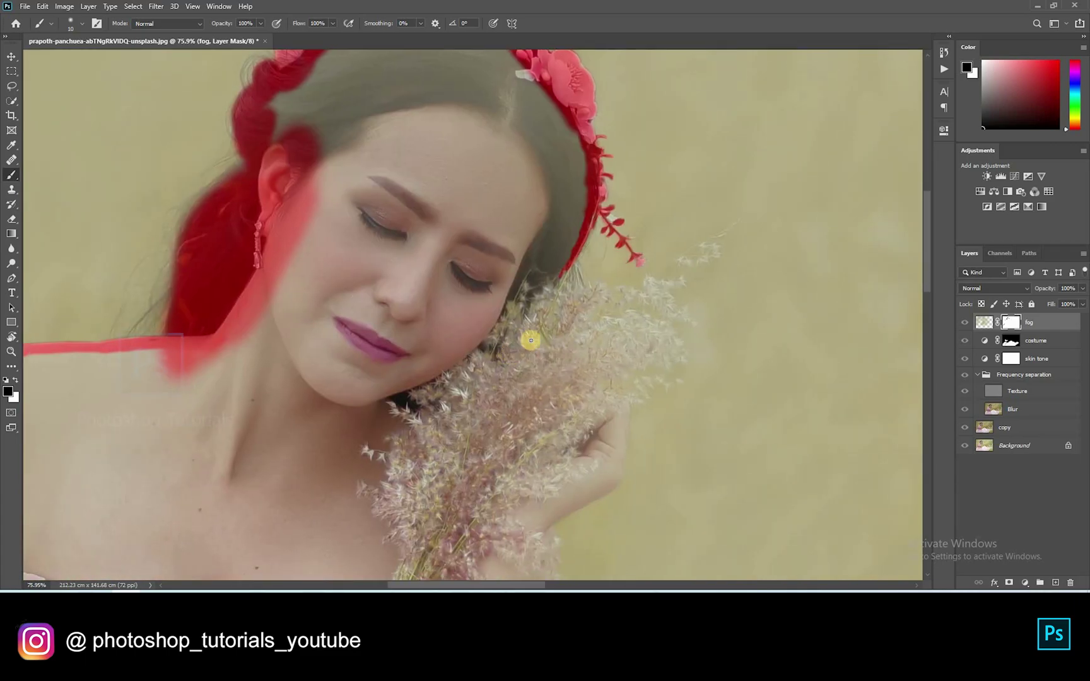
Mask the fog off the bouquet's upper grasses and the adjoining hand, painting black with a progressively larger brush
{"action": "key", "text": "bracketright"}
{"action": "key", "text": "bracketright"}
{"action": "key", "text": "bracketright"}
{"action": "key", "text": "bracketright"}
{"action": "key", "text": "bracketright"}
{"action": "key", "text": "bracketright"}
{"action": "key", "text": "bracketright"}
{"action": "key", "text": "bracketright"}
{"action": "mouse_move", "coordinate": [562, 282]}
{"action": "left_mouse_down"}
{"action": "mouse_move", "coordinate": [557, 290]}
{"action": "mouse_move", "coordinate": [556, 236]}
{"action": "mouse_move", "coordinate": [545, 274]}
{"action": "mouse_move", "coordinate": [562, 218]}
{"action": "mouse_move", "coordinate": [555, 141]}
{"action": "mouse_move", "coordinate": [542, 219]}
{"action": "mouse_move", "coordinate": [479, 378]}
{"action": "mouse_move", "coordinate": [517, 397]}
{"action": "left_mouse_up"}
{"action": "key", "text": "bracketright"}
{"action": "key", "text": "bracketright"}
{"action": "key", "text": "bracketright"}
{"action": "key", "text": "bracketright"}
{"action": "key", "text": "bracketright"}
{"action": "mouse_move", "coordinate": [609, 344]}
{"action": "left_mouse_down"}
{"action": "mouse_move", "coordinate": [581, 338]}
{"action": "mouse_move", "coordinate": [601, 364]}
{"action": "mouse_move", "coordinate": [632, 345]}
{"action": "left_mouse_up"}
{"action": "left_click_drag", "start_coordinate": [642, 239], "coordinate": [681, 100]}
Paint black on the fog mask over the raised hand, forearm and the remaining bouquet area with an enlarged brush
{"action": "key", "text": "bracketright"}
{"action": "key", "text": "bracketright"}
{"action": "key", "text": "bracketright"}
{"action": "key", "text": "bracketright"}
{"action": "key", "text": "bracketright"}
{"action": "mouse_move", "coordinate": [579, 292]}
{"action": "left_mouse_down"}
{"action": "mouse_move", "coordinate": [639, 272]}
{"action": "mouse_move", "coordinate": [663, 192]}
{"action": "left_mouse_up"}
{"action": "key", "text": "bracketleft"}
{"action": "mouse_move", "coordinate": [634, 323]}
{"action": "left_mouse_down"}
{"action": "mouse_move", "coordinate": [668, 213]}
{"action": "mouse_move", "coordinate": [620, 261]}
{"action": "mouse_move", "coordinate": [613, 158]}
{"action": "left_mouse_up"}
{"action": "mouse_move", "coordinate": [604, 208]}
{"action": "left_mouse_down"}
{"action": "mouse_move", "coordinate": [624, 180]}
{"action": "mouse_move", "coordinate": [622, 268]}
{"action": "mouse_move", "coordinate": [589, 369]}
{"action": "left_mouse_up"}
{"action": "mouse_move", "coordinate": [602, 257]}
{"action": "left_mouse_down"}
{"action": "mouse_move", "coordinate": [620, 204]}
{"action": "mouse_move", "coordinate": [594, 352]}
{"action": "left_mouse_up"}
{"action": "left_click_drag", "start_coordinate": [492, 417], "coordinate": [583, 366]}
{"action": "left_click_drag", "start_coordinate": [537, 403], "coordinate": [465, 431]}
Mask the fog off the face, neck and inner arm areas with an 80 px brush
{"action": "left_click_drag", "start_coordinate": [546, 364], "coordinate": [543, 224]}
{"action": "key", "text": "]"}
{"action": "key", "text": "]"}
{"action": "left_click_drag", "start_coordinate": [574, 173], "coordinate": [455, 299]}
{"action": "scroll", "coordinate": [455, 299], "scroll_direction": "down", "scroll_amount": 5}
{"action": "key", "text": "]"}
{"action": "key", "text": "]"}
{"action": "key", "text": "]"}
{"action": "mouse_move", "coordinate": [454, 215]}
{"action": "left_mouse_down"}
{"action": "mouse_move", "coordinate": [471, 378]}
{"action": "mouse_move", "coordinate": [472, 184]}
{"action": "mouse_move", "coordinate": [457, 241]}
{"action": "mouse_move", "coordinate": [474, 174]}
{"action": "mouse_move", "coordinate": [469, 199]}
{"action": "mouse_move", "coordinate": [513, 167]}
{"action": "mouse_move", "coordinate": [520, 178]}
{"action": "mouse_move", "coordinate": [464, 302]}
{"action": "mouse_move", "coordinate": [516, 229]}
{"action": "mouse_move", "coordinate": [503, 189]}
{"action": "mouse_move", "coordinate": [501, 317]}
{"action": "left_mouse_up"}
{"action": "key", "text": "]"}
{"action": "key", "text": "]"}
{"action": "mouse_move", "coordinate": [501, 317]}
{"action": "left_mouse_down"}
{"action": "mouse_move", "coordinate": [505, 195]}
{"action": "mouse_move", "coordinate": [526, 193]}
{"action": "mouse_move", "coordinate": [505, 283]}
{"action": "mouse_move", "coordinate": [509, 273]}
{"action": "mouse_move", "coordinate": [455, 309]}
{"action": "mouse_move", "coordinate": [489, 181]}
{"action": "mouse_move", "coordinate": [429, 290]}
{"action": "mouse_move", "coordinate": [414, 252]}
{"action": "left_mouse_up"}
{"action": "left_click_drag", "start_coordinate": [331, 261], "coordinate": [331, 221]}
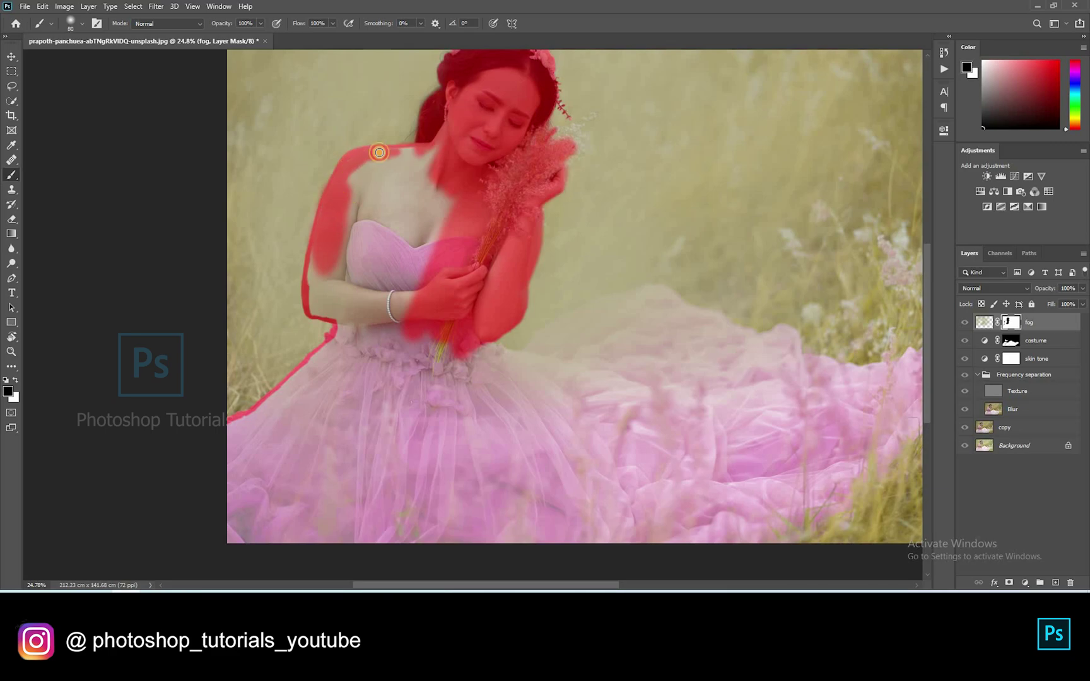
Mask the fog off the remaining shoulder, upper arm, chest and bodice, enlarging the brush to about 125 px
{"action": "key", "text": "]"}
{"action": "mouse_move", "coordinate": [360, 169]}
{"action": "left_mouse_down"}
{"action": "mouse_move", "coordinate": [343, 190]}
{"action": "mouse_move", "coordinate": [362, 170]}
{"action": "mouse_move", "coordinate": [353, 160]}
{"action": "mouse_move", "coordinate": [416, 151]}
{"action": "mouse_move", "coordinate": [361, 184]}
{"action": "mouse_move", "coordinate": [423, 166]}
{"action": "mouse_move", "coordinate": [380, 187]}
{"action": "mouse_move", "coordinate": [362, 203]}
{"action": "left_mouse_up"}
{"action": "key", "text": "]"}
{"action": "key", "text": "]"}
{"action": "left_click_drag", "start_coordinate": [335, 285], "coordinate": [315, 273]}
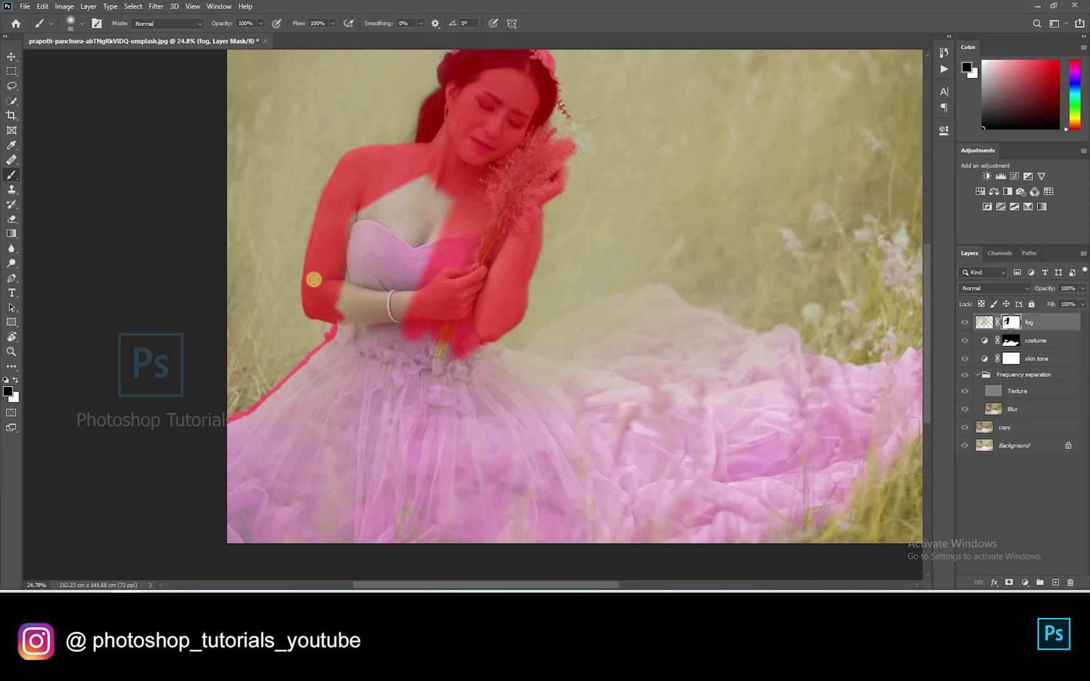
{"action": "key", "text": "]"}
{"action": "key", "text": "]"}
{"action": "key", "text": "]"}
{"action": "key", "text": "]"}
{"action": "mouse_move", "coordinate": [347, 220]}
{"action": "left_mouse_down"}
{"action": "mouse_move", "coordinate": [338, 286]}
{"action": "mouse_move", "coordinate": [365, 199]}
{"action": "mouse_move", "coordinate": [362, 233]}
{"action": "mouse_move", "coordinate": [436, 173]}
{"action": "mouse_move", "coordinate": [418, 177]}
{"action": "mouse_move", "coordinate": [383, 226]}
{"action": "mouse_move", "coordinate": [442, 227]}
{"action": "mouse_move", "coordinate": [445, 263]}
{"action": "mouse_move", "coordinate": [367, 331]}
{"action": "mouse_move", "coordinate": [351, 314]}
{"action": "mouse_move", "coordinate": [354, 351]}
{"action": "mouse_move", "coordinate": [343, 363]}
{"action": "mouse_move", "coordinate": [348, 308]}
{"action": "mouse_move", "coordinate": [341, 297]}
{"action": "mouse_move", "coordinate": [318, 304]}
{"action": "left_mouse_up"}
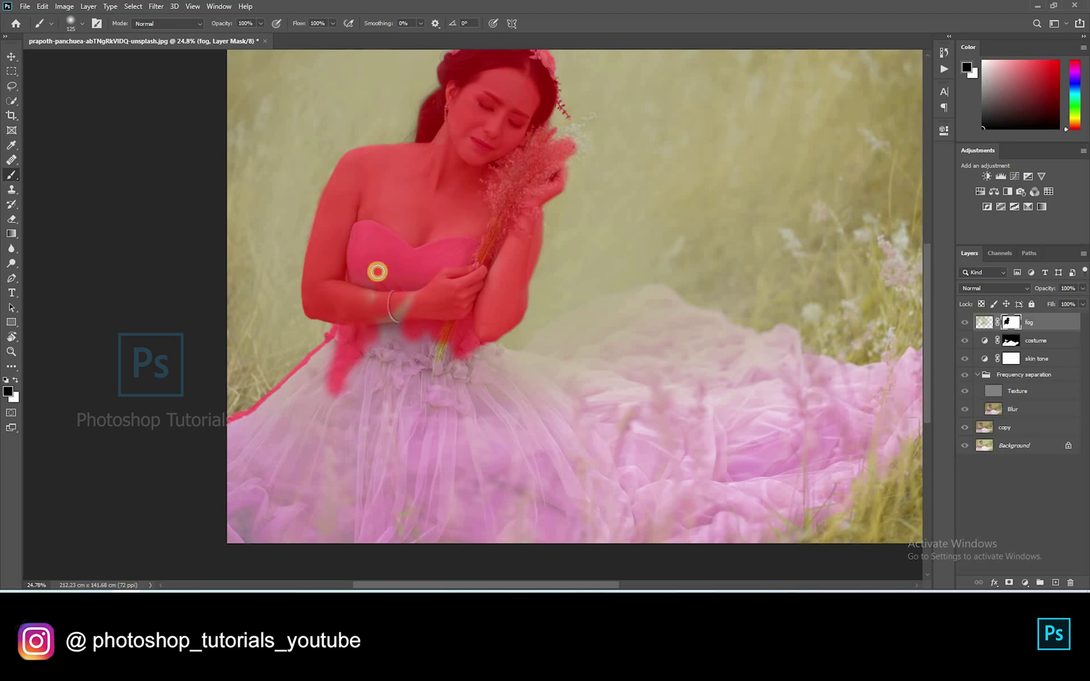
Mask the fog off the skirt, using a 100 px brush along its outer edge and a larger one inside
{"action": "key", "text": "bracketleft"}
{"action": "key", "text": "bracketleft"}
{"action": "key", "text": "bracketleft"}
{"action": "left_click_drag", "start_coordinate": [223, 434], "coordinate": [337, 340]}
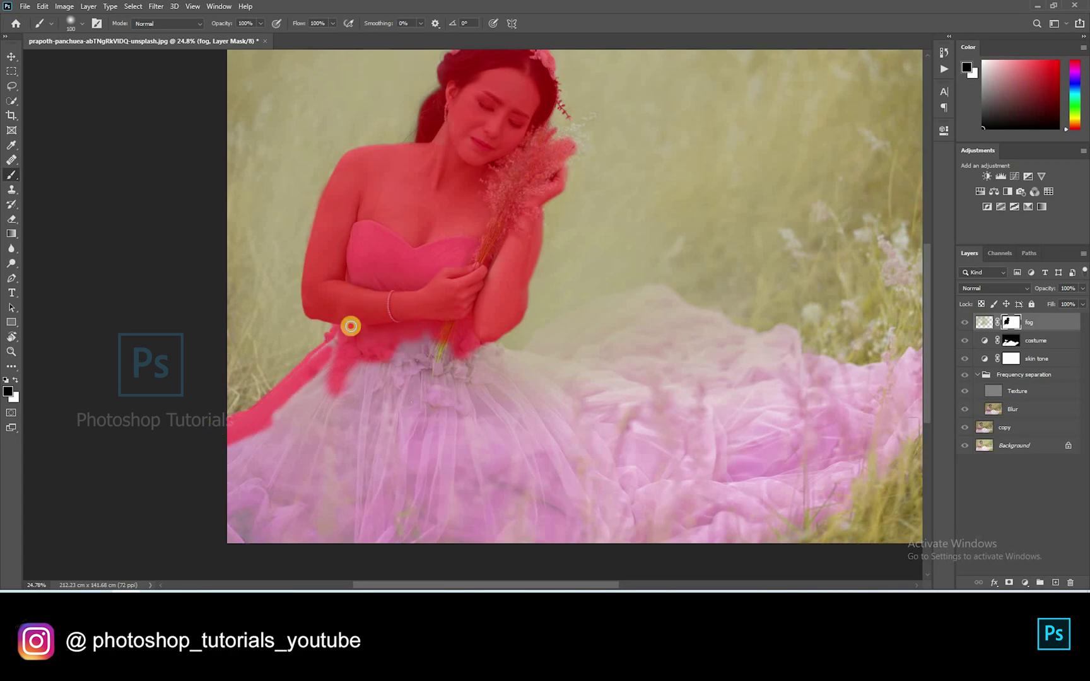
{"action": "key", "text": "bracketright"}
{"action": "key", "text": "bracketright"}
{"action": "key", "text": "bracketright"}
{"action": "key", "text": "bracketright"}
{"action": "key", "text": "bracketright"}
{"action": "key", "text": "bracketright"}
{"action": "key", "text": "bracketright"}
{"action": "key", "text": "bracketright"}
{"action": "mouse_move", "coordinate": [214, 477]}
{"action": "left_mouse_down"}
{"action": "mouse_move", "coordinate": [290, 453]}
{"action": "mouse_move", "coordinate": [369, 328]}
{"action": "mouse_move", "coordinate": [373, 401]}
{"action": "mouse_move", "coordinate": [350, 491]}
{"action": "mouse_move", "coordinate": [393, 407]}
{"action": "mouse_move", "coordinate": [411, 401]}
{"action": "mouse_move", "coordinate": [423, 363]}
{"action": "mouse_move", "coordinate": [499, 540]}
{"action": "mouse_move", "coordinate": [454, 404]}
{"action": "mouse_move", "coordinate": [528, 463]}
{"action": "mouse_move", "coordinate": [483, 377]}
{"action": "mouse_move", "coordinate": [482, 356]}
{"action": "mouse_move", "coordinate": [494, 356]}
{"action": "mouse_move", "coordinate": [482, 349]}
{"action": "mouse_move", "coordinate": [519, 363]}
{"action": "mouse_move", "coordinate": [609, 311]}
{"action": "mouse_move", "coordinate": [550, 357]}
{"action": "mouse_move", "coordinate": [668, 305]}
{"action": "left_mouse_up"}
Paint black over the gown's long train on the fog mask with a large brush and hide the mask overlay
{"action": "key", "text": "bracketright"}
{"action": "key", "text": "bracketright"}
{"action": "key", "text": "bracketright"}
{"action": "key", "text": "bracketright"}
{"action": "mouse_move", "coordinate": [713, 341]}
{"action": "left_mouse_down"}
{"action": "mouse_move", "coordinate": [693, 328]}
{"action": "mouse_move", "coordinate": [715, 340]}
{"action": "left_mouse_up"}
{"action": "mouse_move", "coordinate": [692, 322]}
{"action": "left_mouse_down"}
{"action": "mouse_move", "coordinate": [679, 263]}
{"action": "mouse_move", "coordinate": [638, 231]}
{"action": "mouse_move", "coordinate": [570, 251]}
{"action": "mouse_move", "coordinate": [647, 287]}
{"action": "mouse_move", "coordinate": [557, 372]}
{"action": "mouse_move", "coordinate": [730, 379]}
{"action": "mouse_move", "coordinate": [509, 418]}
{"action": "mouse_move", "coordinate": [637, 454]}
{"action": "mouse_move", "coordinate": [741, 333]}
{"action": "left_mouse_up"}
{"action": "key", "text": "bracketleft"}
{"action": "key", "text": "bracketright"}
{"action": "key", "text": "bracketleft"}
{"action": "mouse_move", "coordinate": [699, 270]}
{"action": "left_mouse_down"}
{"action": "mouse_move", "coordinate": [723, 261]}
{"action": "mouse_move", "coordinate": [655, 269]}
{"action": "mouse_move", "coordinate": [721, 294]}
{"action": "mouse_move", "coordinate": [763, 285]}
{"action": "mouse_move", "coordinate": [743, 291]}
{"action": "mouse_move", "coordinate": [738, 305]}
{"action": "mouse_move", "coordinate": [749, 309]}
{"action": "mouse_move", "coordinate": [851, 318]}
{"action": "mouse_move", "coordinate": [741, 431]}
{"action": "mouse_move", "coordinate": [738, 399]}
{"action": "mouse_move", "coordinate": [668, 402]}
{"action": "left_mouse_up"}
{"action": "scroll", "coordinate": [377, 362], "scroll_direction": "down", "scroll_amount": 5}
{"action": "scroll", "coordinate": [376, 365], "scroll_direction": "up", "scroll_amount": 2}
{"action": "key", "text": "bracketright"}
{"action": "key", "text": "bracketright"}
{"action": "key", "text": "backslash"}
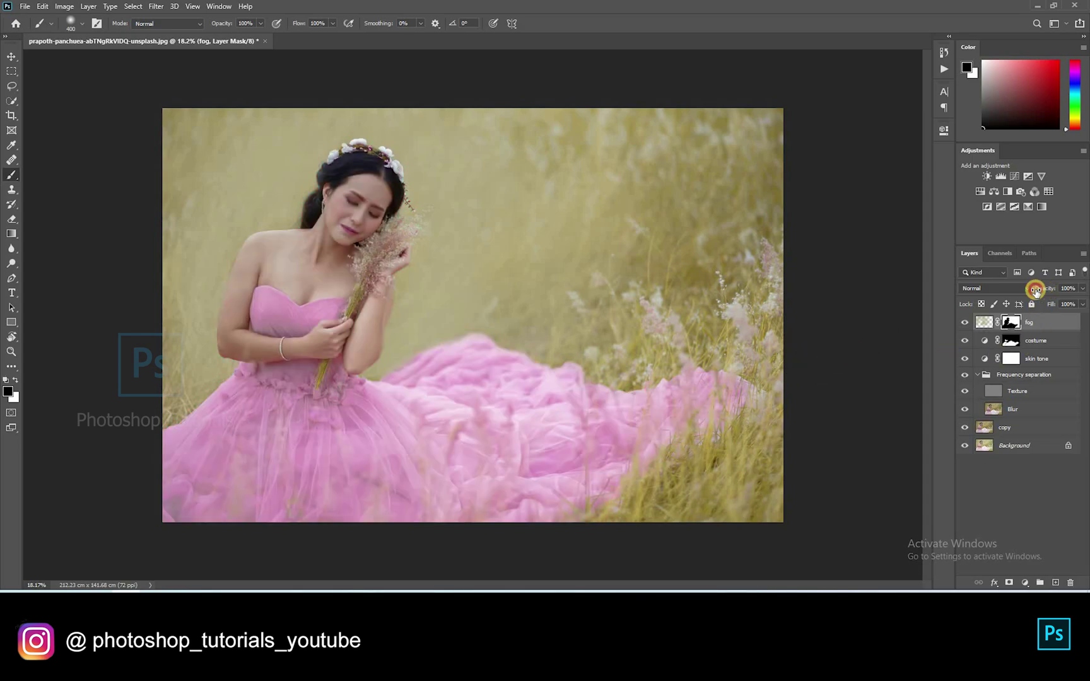
Lower the fog layer's opacity to about 72% and add a new layer named "dark fog" above it
{"action": "left_click_drag", "start_coordinate": [1035, 291], "coordinate": [1034, 293]}
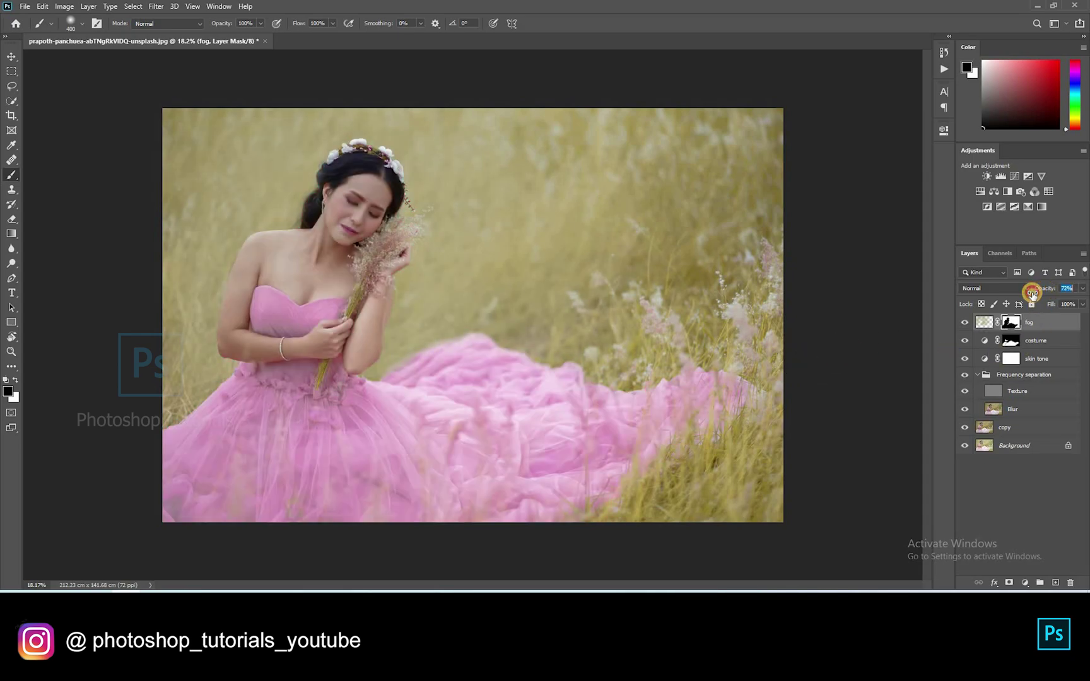
{"action": "left_click", "coordinate": [1059, 584]}
{"action": "left_click", "coordinate": [1050, 575]}
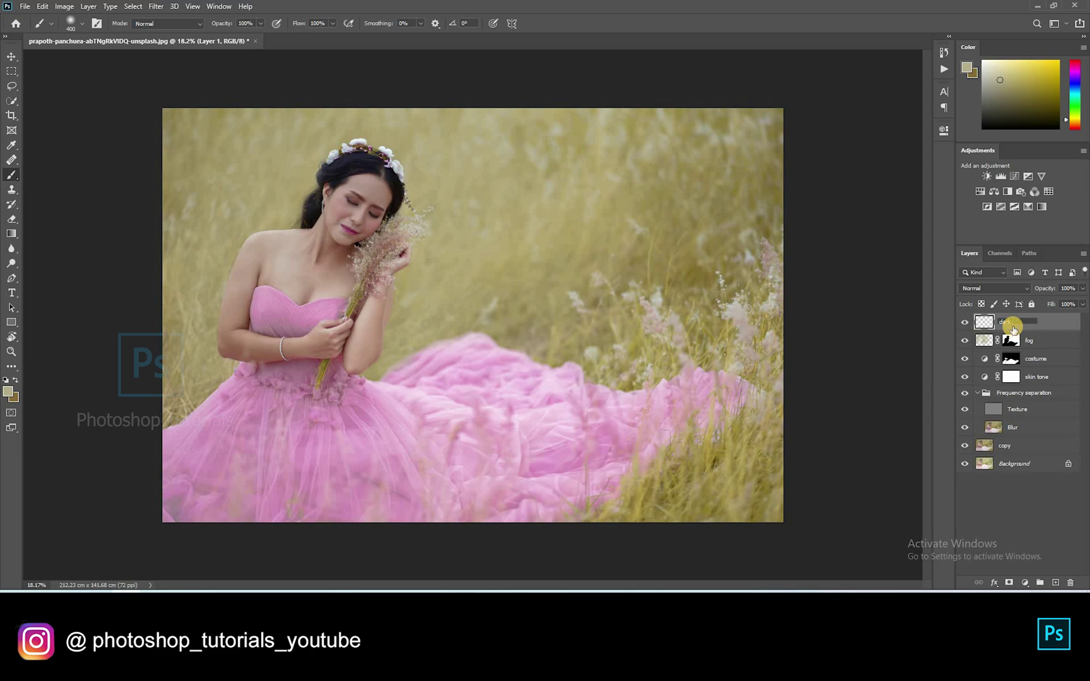
{"action": "key", "text": "Return"}
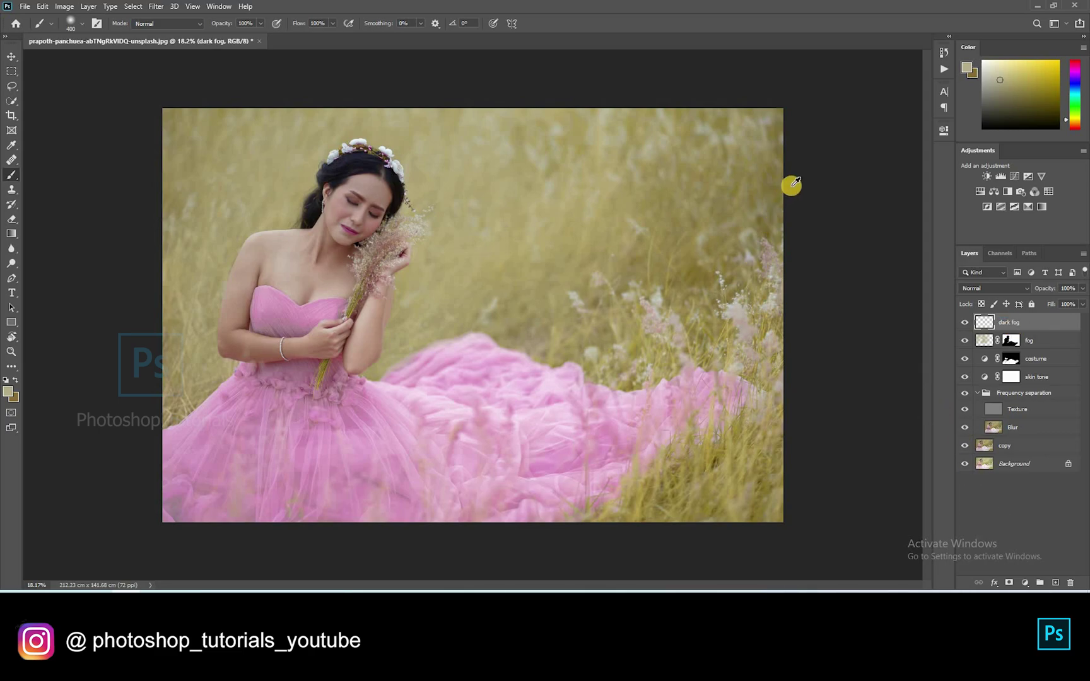
Sample dark olive from the grass at the photo's edge and paint soft fog there with 12% flow and a 2800 px brush
{"action": "left_click", "coordinate": [782, 193], "text": "alt"}
{"action": "key", "text": "bracketright"}
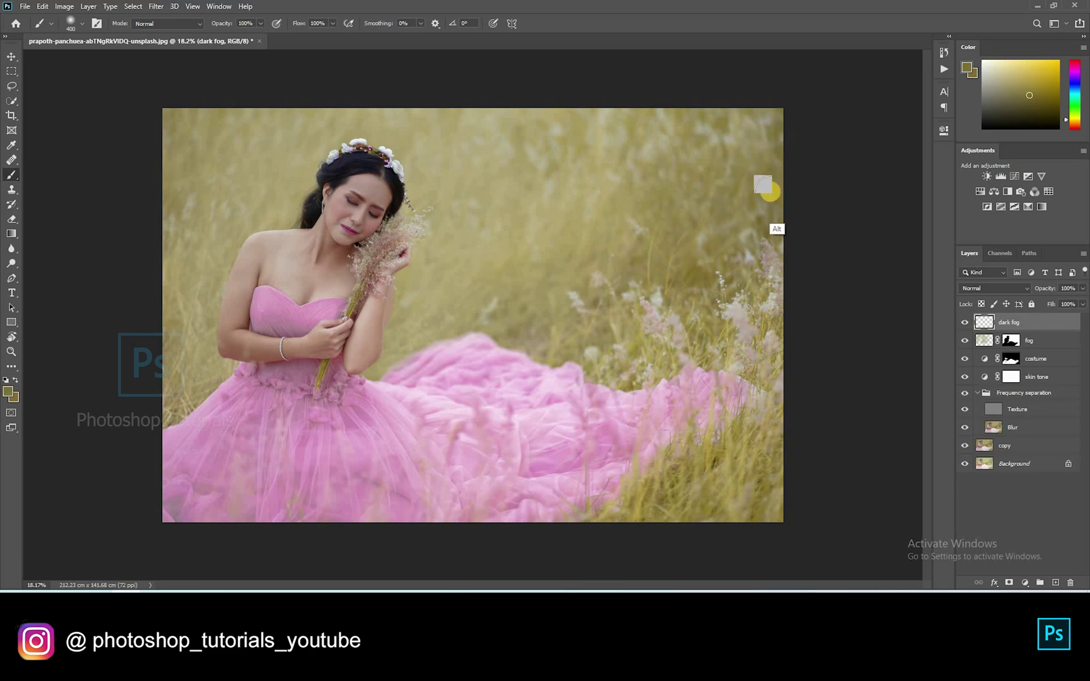
{"action": "left_click", "coordinate": [333, 23]}
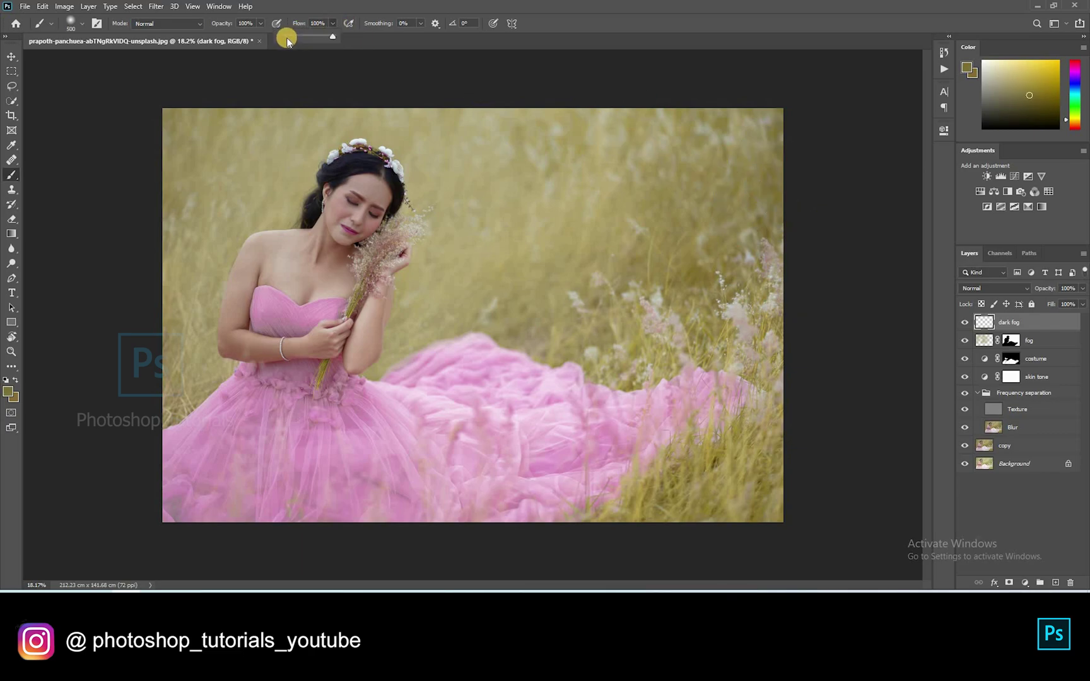
{"action": "left_click", "coordinate": [287, 37]}
{"action": "key", "text": "bracketright"}
{"action": "key", "text": "bracketright"}
{"action": "key", "text": "bracketright"}
{"action": "key", "text": "bracketright"}
{"action": "key", "text": "bracketright"}
{"action": "key", "text": "bracketright"}
{"action": "key", "text": "bracketright"}
{"action": "key", "text": "bracketright"}
{"action": "key", "text": "bracketright"}
{"action": "key", "text": "bracketright"}
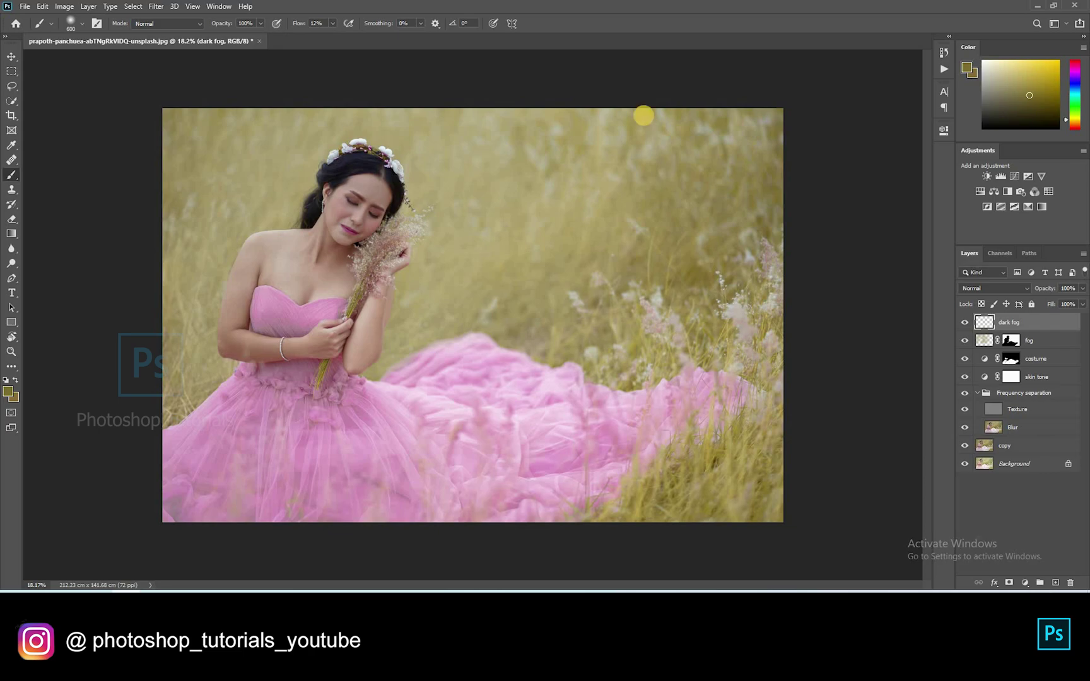
{"action": "key", "text": "bracketright"}
{"action": "key", "text": "bracketright"}
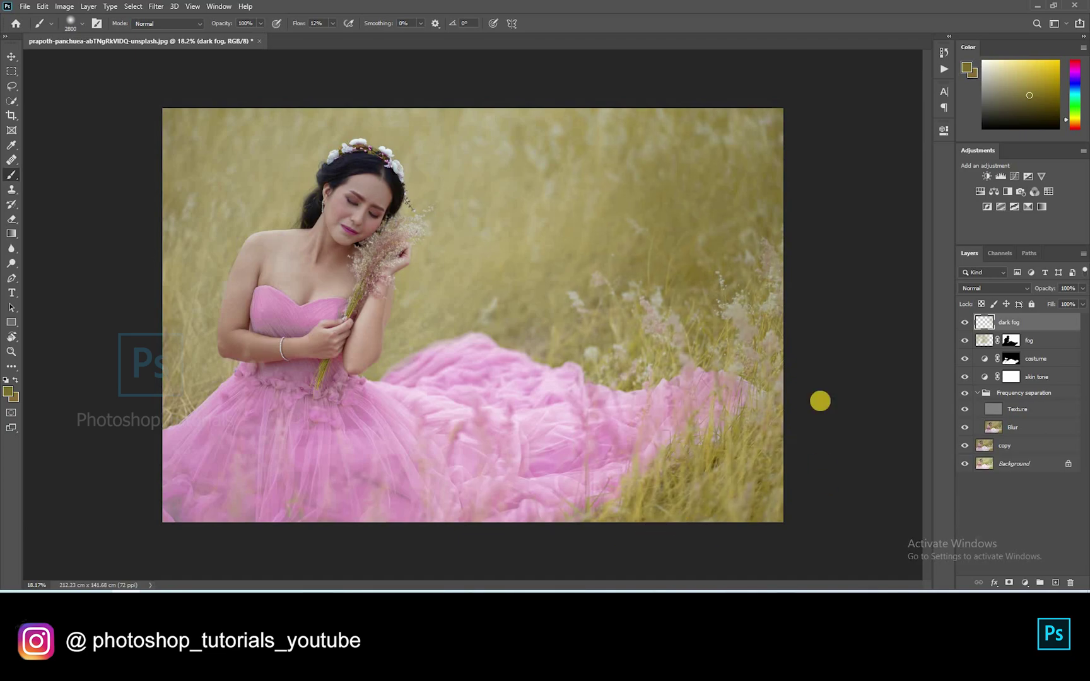
Paint olive fog around the photo's outer edges and across the lower grass with brushes between 1500 and 2700 px
{"action": "key", "text": "bracketleft"}
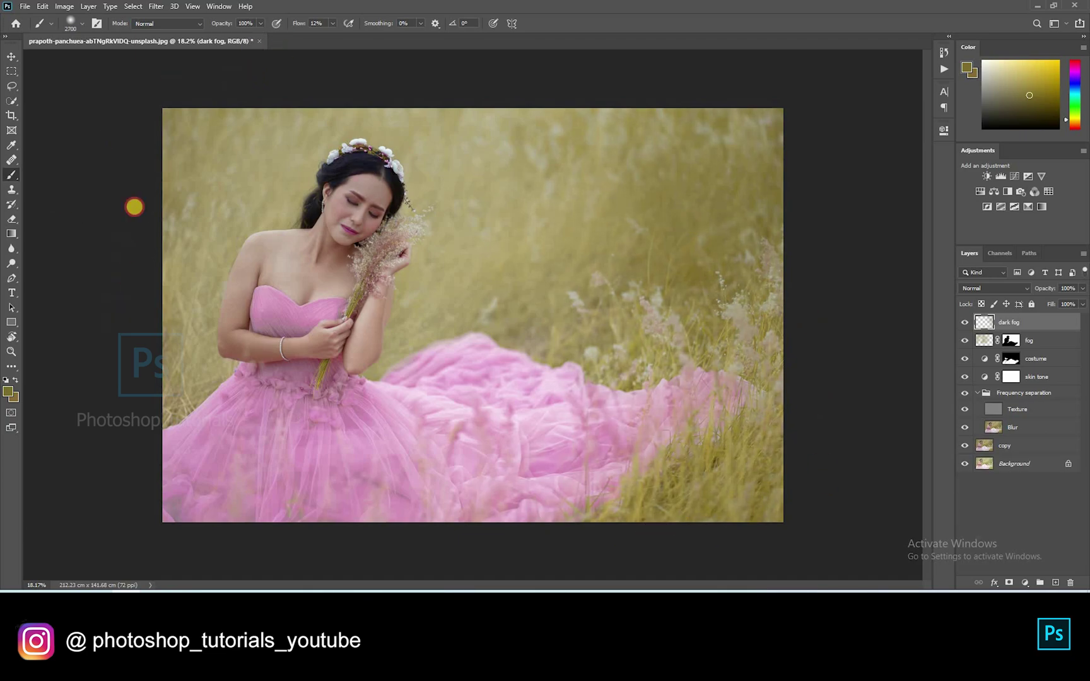
{"action": "key", "text": "bracketleft"}
{"action": "key", "text": "bracketleft"}
{"action": "key", "text": "bracketleft"}
{"action": "key", "text": "bracketleft"}
{"action": "key", "text": "bracketleft"}
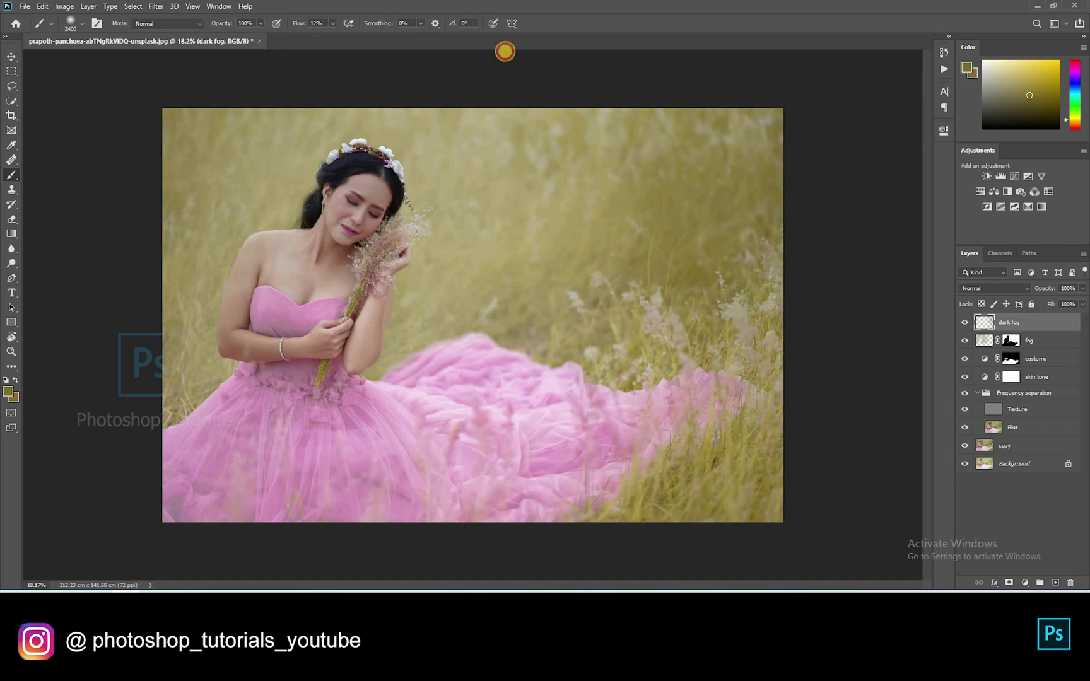
{"action": "key", "text": "bracketleft"}
{"action": "key", "text": "bracketleft"}
{"action": "key", "text": "bracketleft"}
{"action": "key", "text": "bracketleft"}
{"action": "key", "text": "bracketleft"}
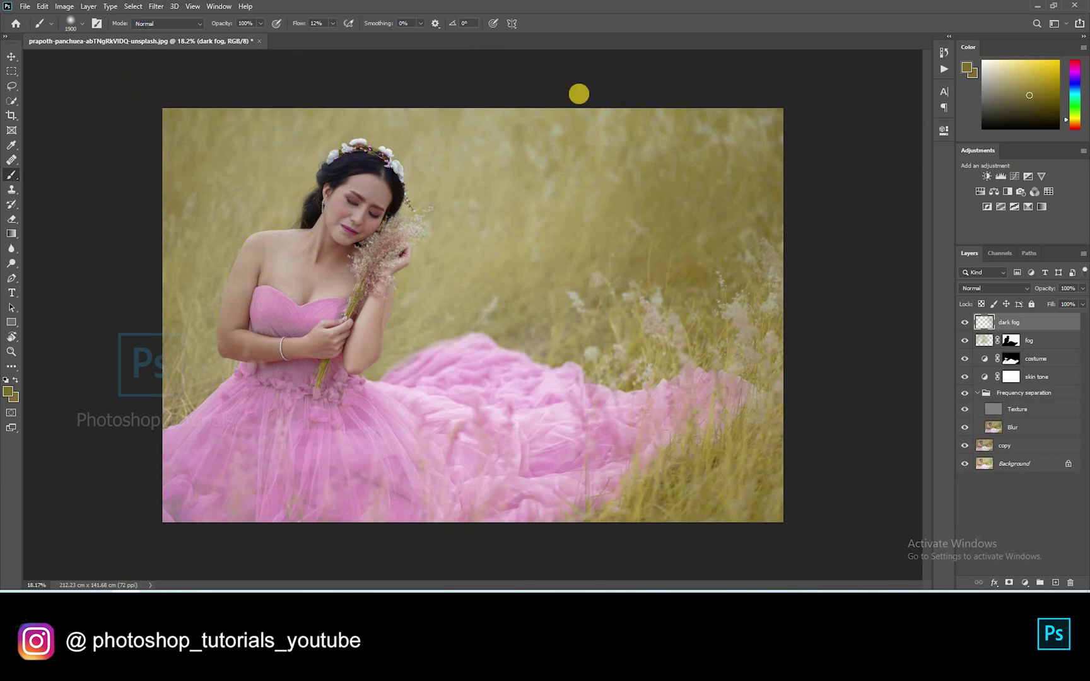
{"action": "key", "text": "bracketright"}
{"action": "key", "text": "bracketright"}
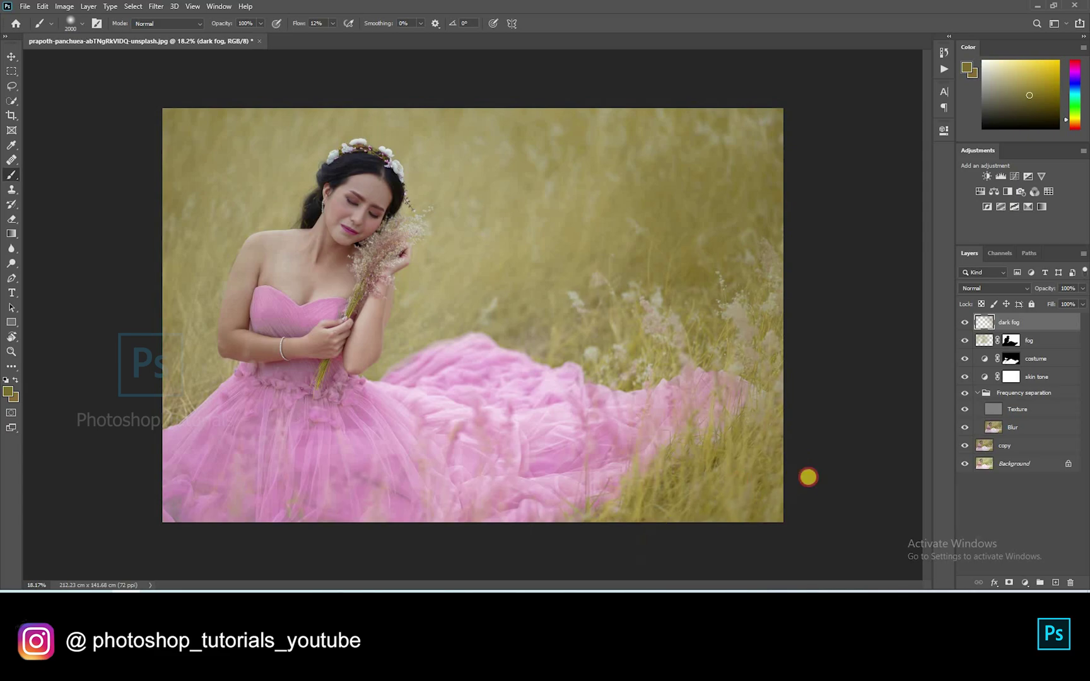
{"action": "mouse_move", "coordinate": [383, 539]}
{"action": "left_mouse_down"}
{"action": "mouse_move", "coordinate": [731, 521]}
{"action": "mouse_move", "coordinate": [872, 464]}
{"action": "left_mouse_up"}
Paint light pink fog sampled from the gown over the lower skirt with a 2400 px brush, and resample olive for the grassy edge
{"action": "key", "text": "bracketright"}
{"action": "key", "text": "bracketright"}
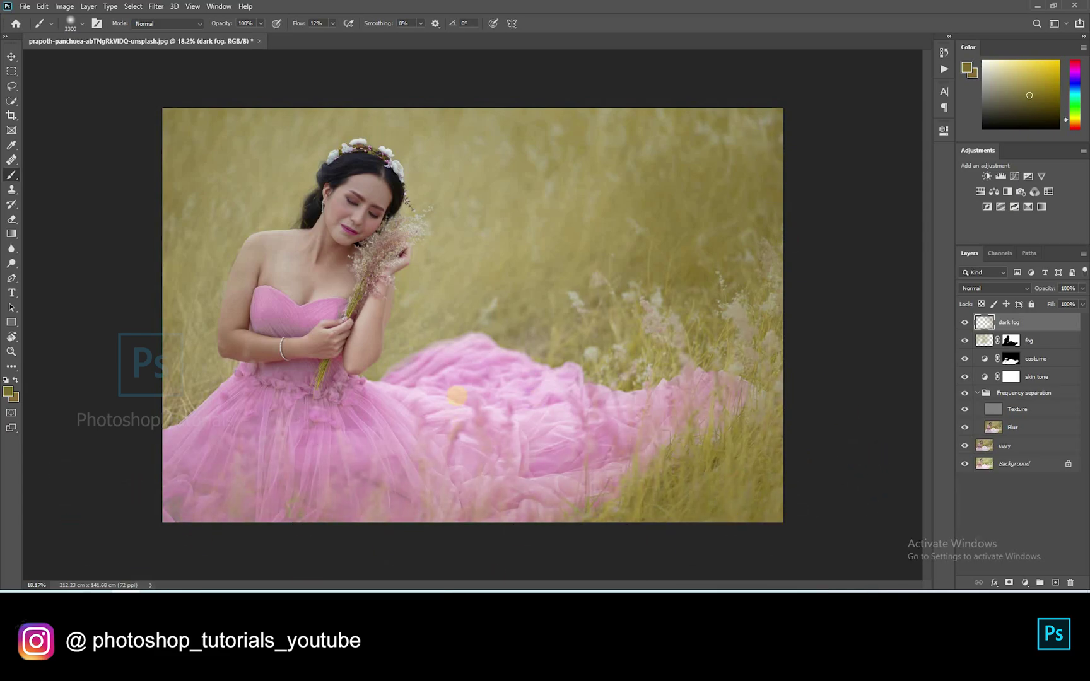
{"action": "left_click", "coordinate": [434, 409], "text": "alt"}
{"action": "left_click", "coordinate": [440, 404], "text": "alt"}
{"action": "mouse_move", "coordinate": [575, 489]}
{"action": "left_mouse_down"}
{"action": "mouse_move", "coordinate": [307, 532]}
{"action": "mouse_move", "coordinate": [241, 527]}
{"action": "mouse_move", "coordinate": [534, 504]}
{"action": "mouse_move", "coordinate": [187, 532]}
{"action": "mouse_move", "coordinate": [542, 532]}
{"action": "mouse_move", "coordinate": [233, 541]}
{"action": "mouse_move", "coordinate": [290, 539]}
{"action": "mouse_move", "coordinate": [109, 493]}
{"action": "mouse_move", "coordinate": [311, 525]}
{"action": "mouse_move", "coordinate": [131, 476]}
{"action": "mouse_move", "coordinate": [297, 536]}
{"action": "left_mouse_up"}
{"action": "left_click", "coordinate": [287, 503], "text": "alt"}
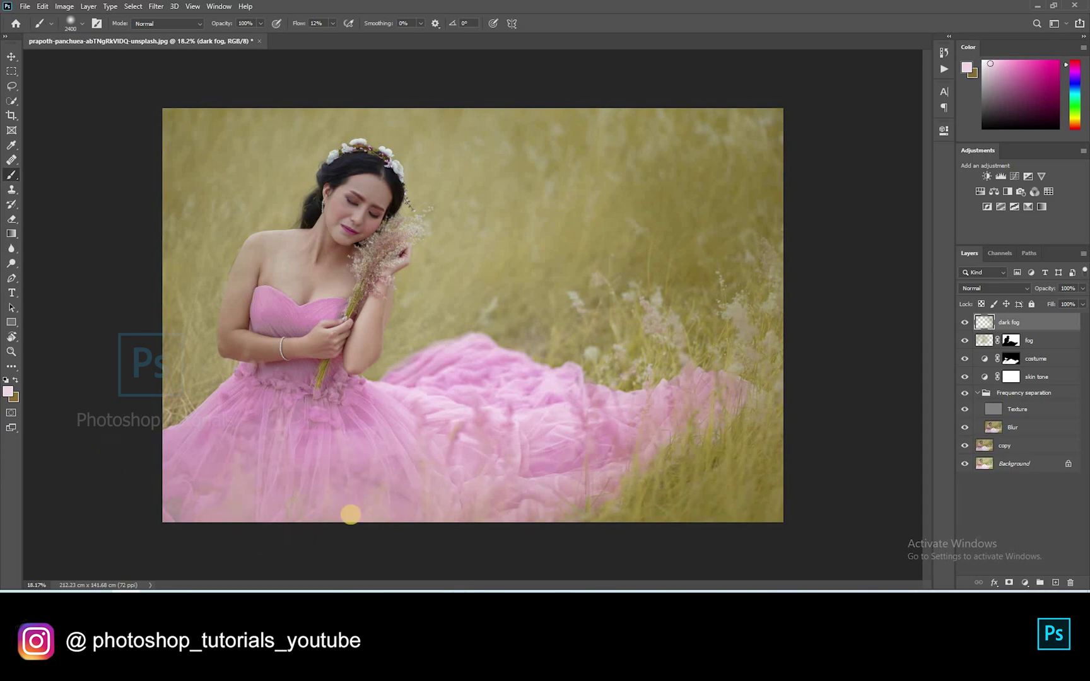
{"action": "left_click", "coordinate": [713, 462], "text": "alt"}
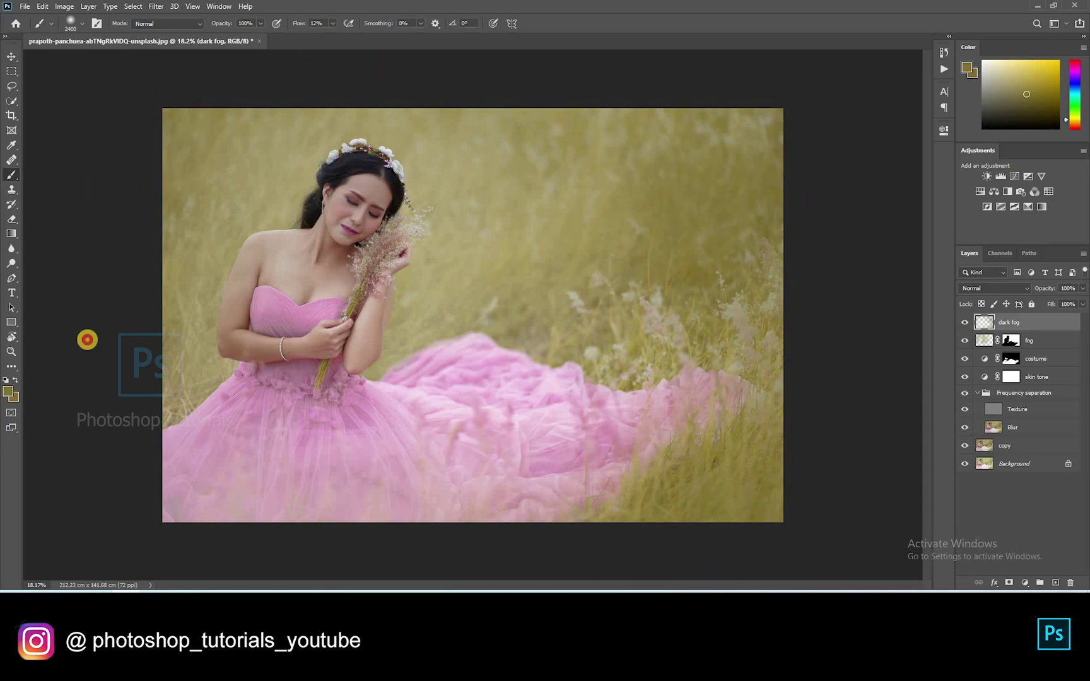
Compare the dark fog layer below and above the fog layer, and compare the full edit with the original background
{"action": "left_click_drag", "start_coordinate": [1052, 317], "coordinate": [1038, 361]}
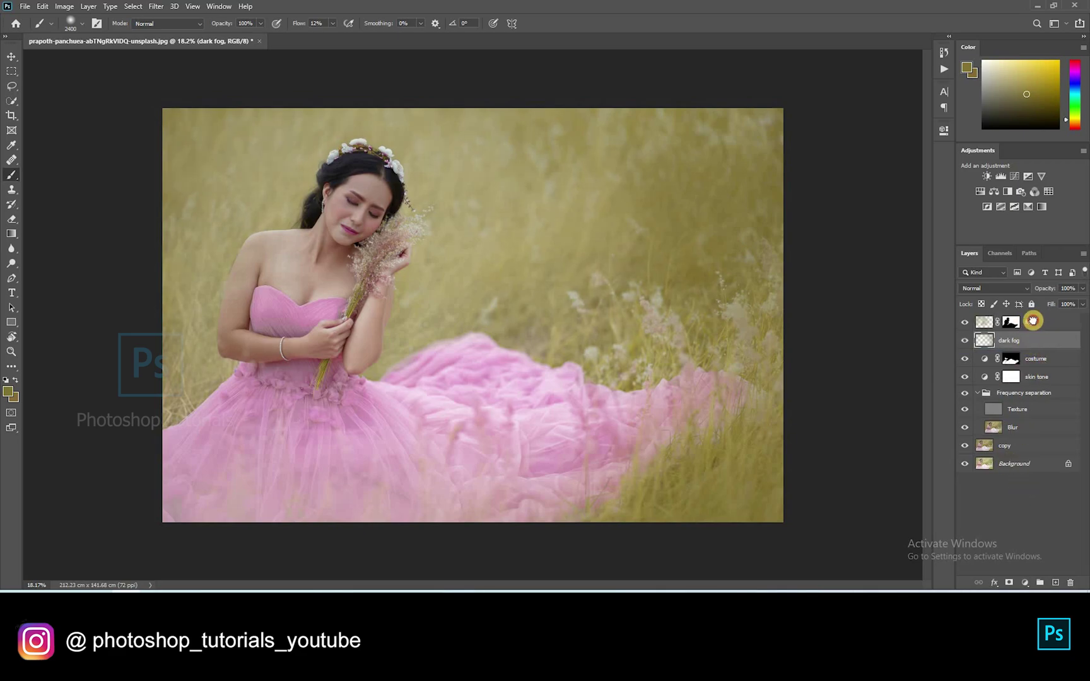
{"action": "left_click_drag", "start_coordinate": [1035, 323], "coordinate": [1023, 350]}
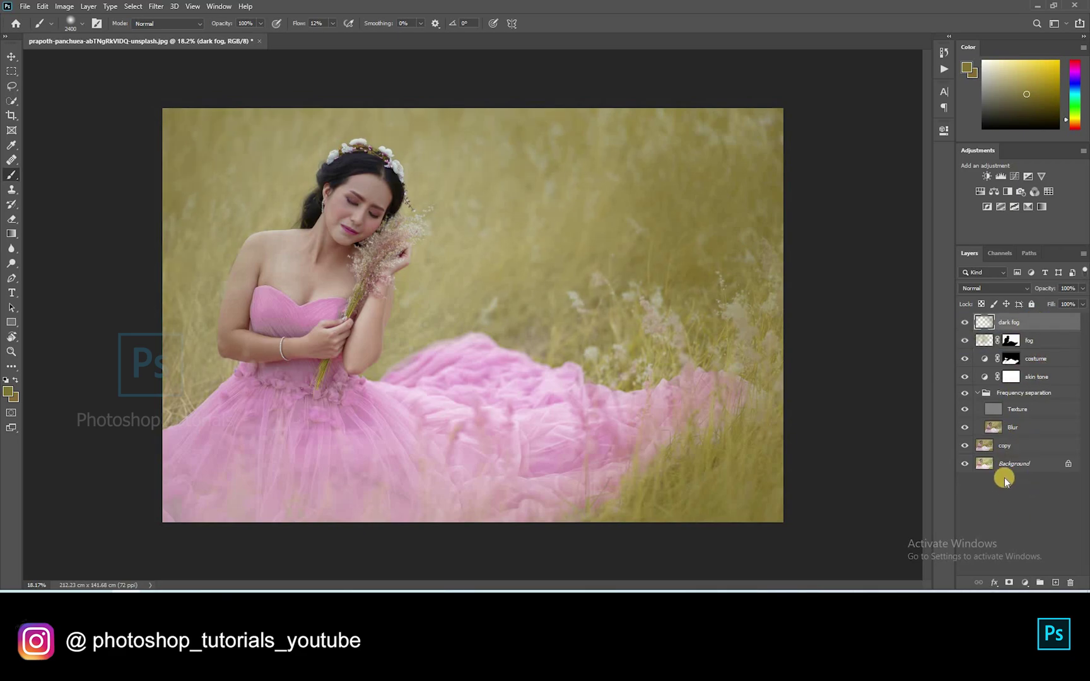
{"action": "left_click", "coordinate": [965, 467]}
{"action": "left_click", "coordinate": [964, 467], "text": "alt"}
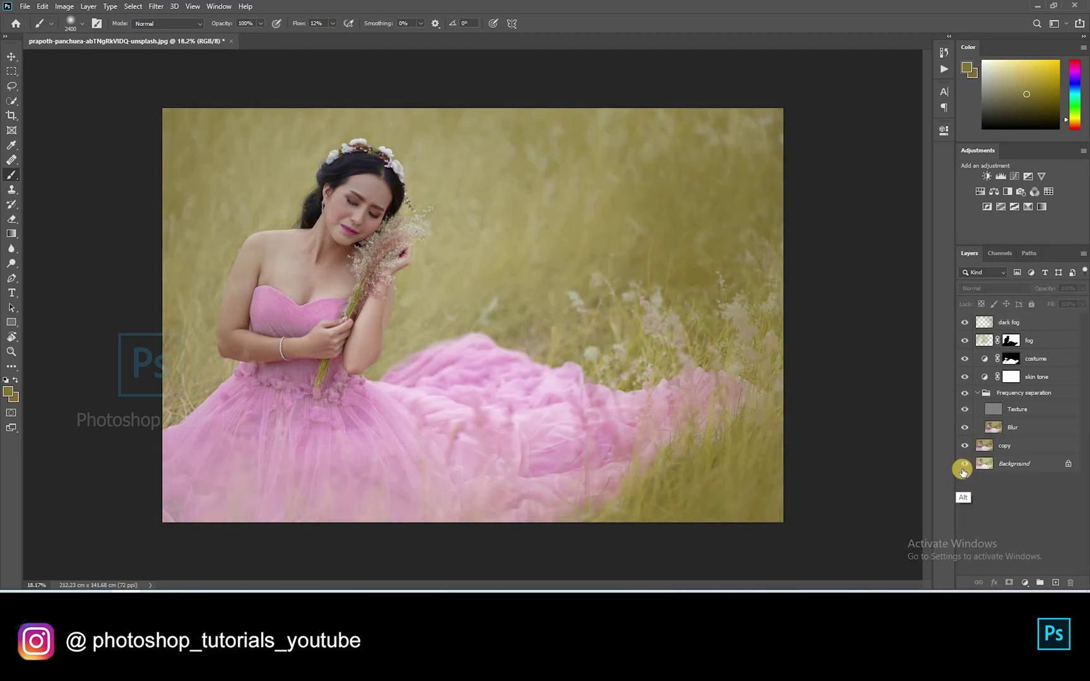
{"action": "left_click", "coordinate": [964, 468], "text": "alt"}
{"action": "left_click", "coordinate": [963, 468], "text": "alt"}
{"action": "left_click", "coordinate": [963, 469], "text": "alt"}
{"action": "left_click", "coordinate": [964, 468], "text": "alt"}
Add a new top layer named "Local Dodge and burn" and fill it with 50% gray at 100% opacity
{"action": "left_click", "coordinate": [1055, 582]}
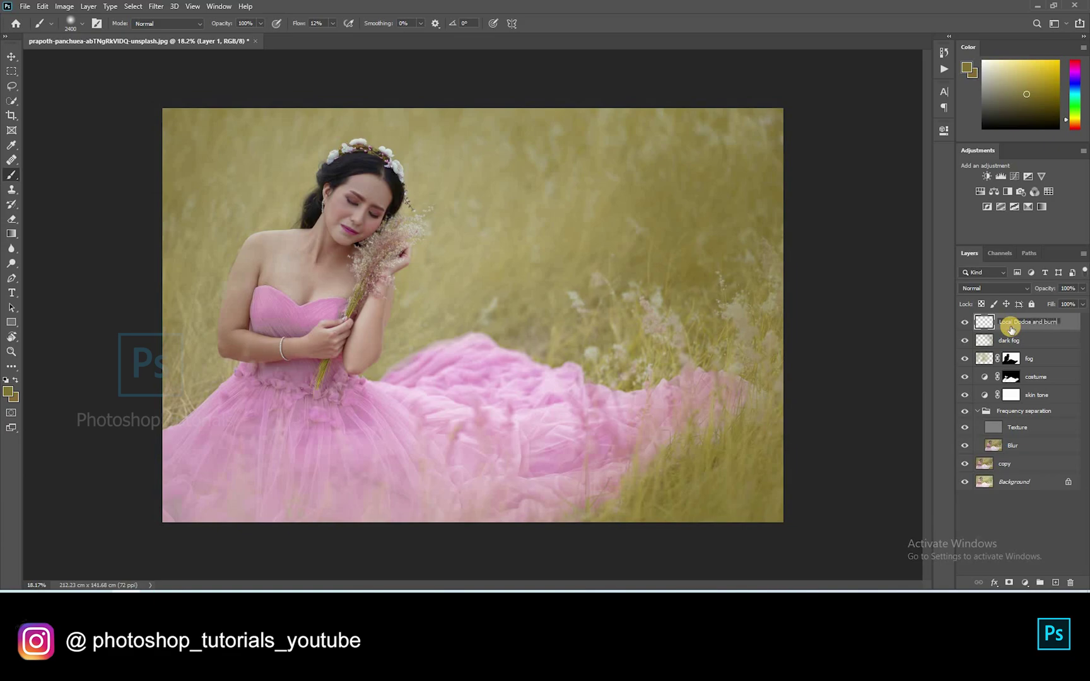
{"action": "key", "text": "Return"}
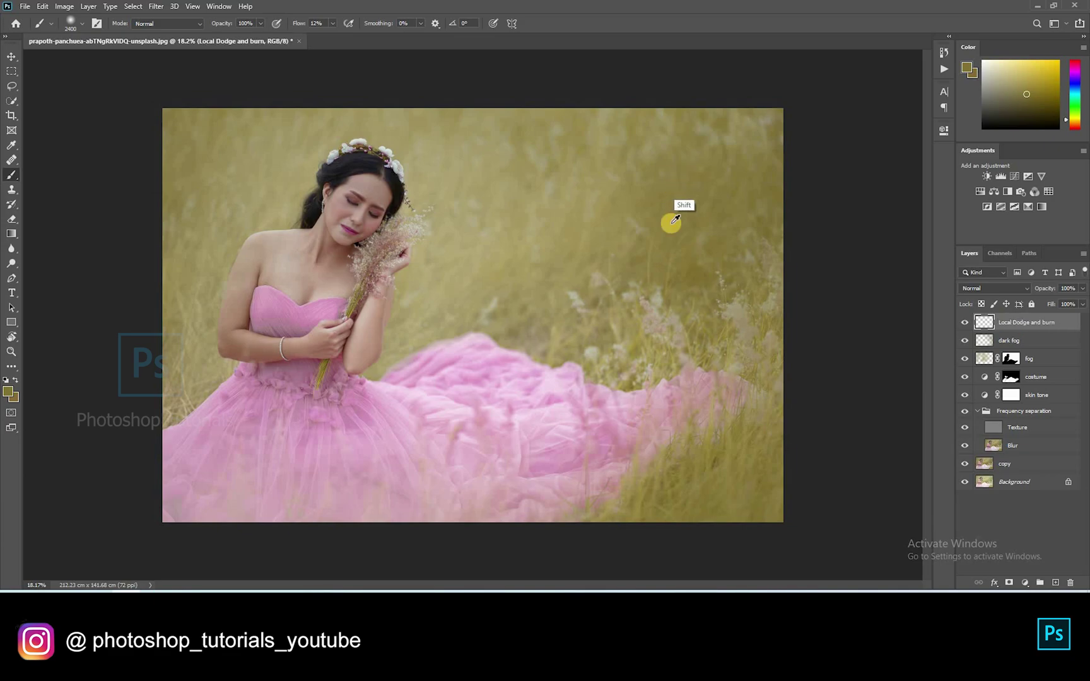
{"action": "key", "text": "shift+F5"}
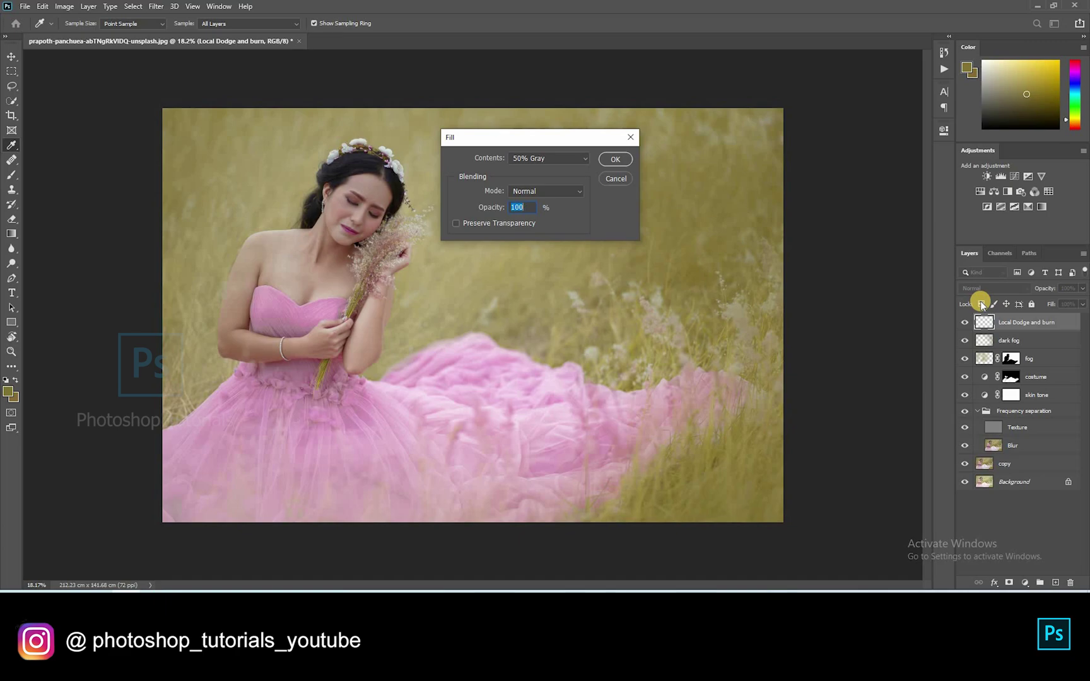
{"action": "left_click", "coordinate": [989, 289]}
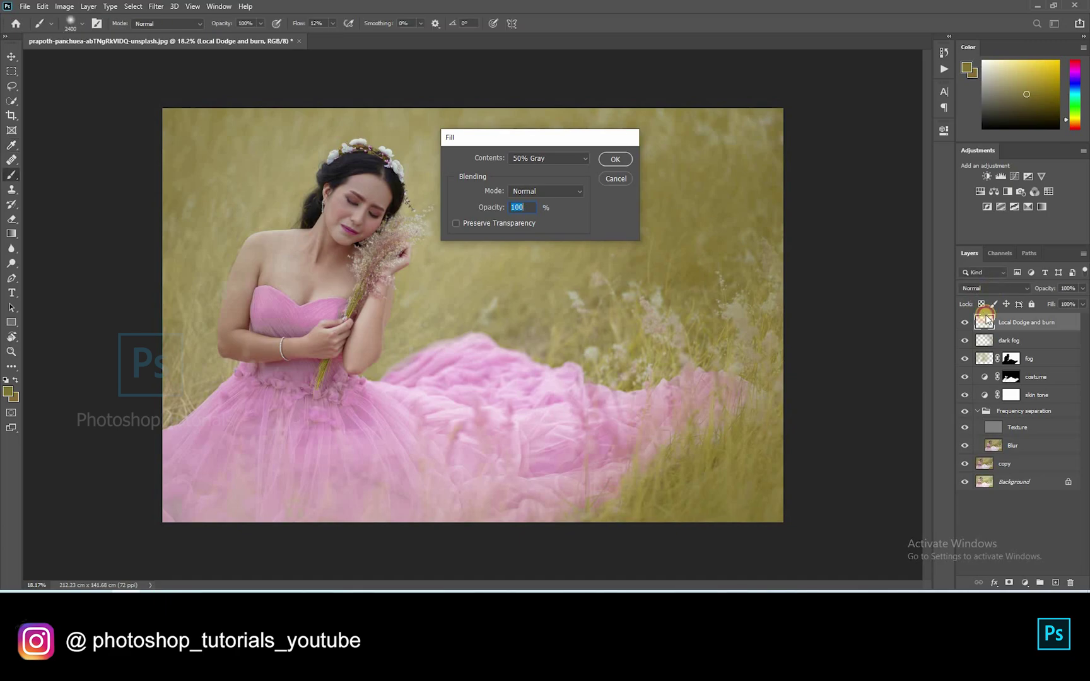
{"action": "key", "text": "Return"}
Set the gray dodge and burn layer's blend mode to Soft Light
{"action": "left_click", "coordinate": [988, 289]}
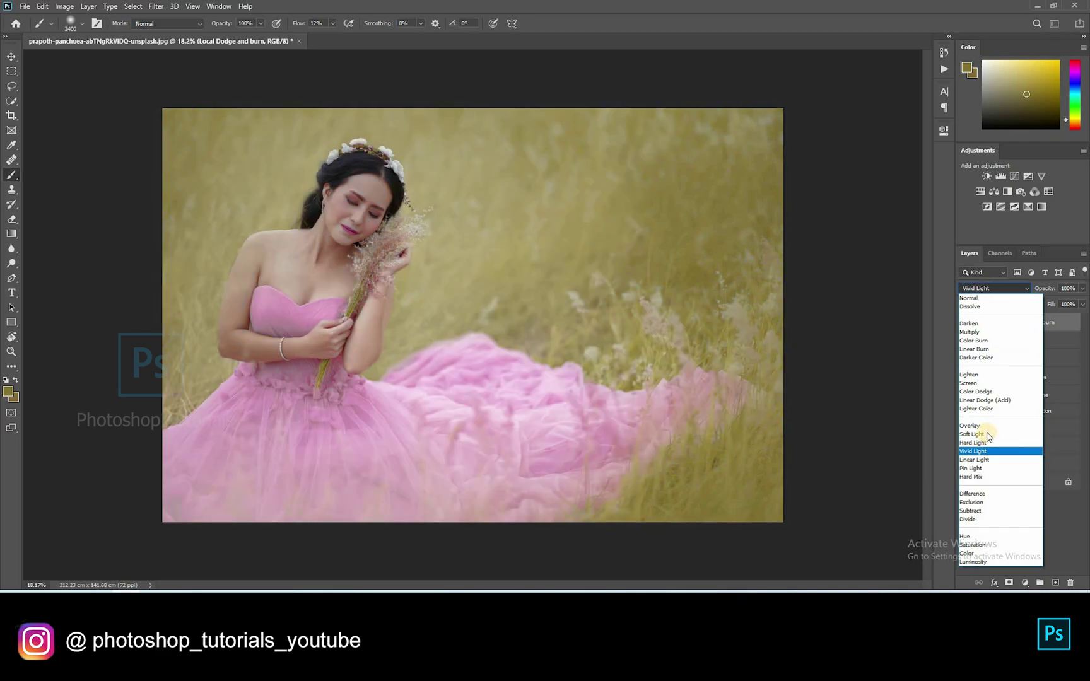
{"action": "left_click", "coordinate": [988, 427]}
{"action": "key", "text": "Down"}
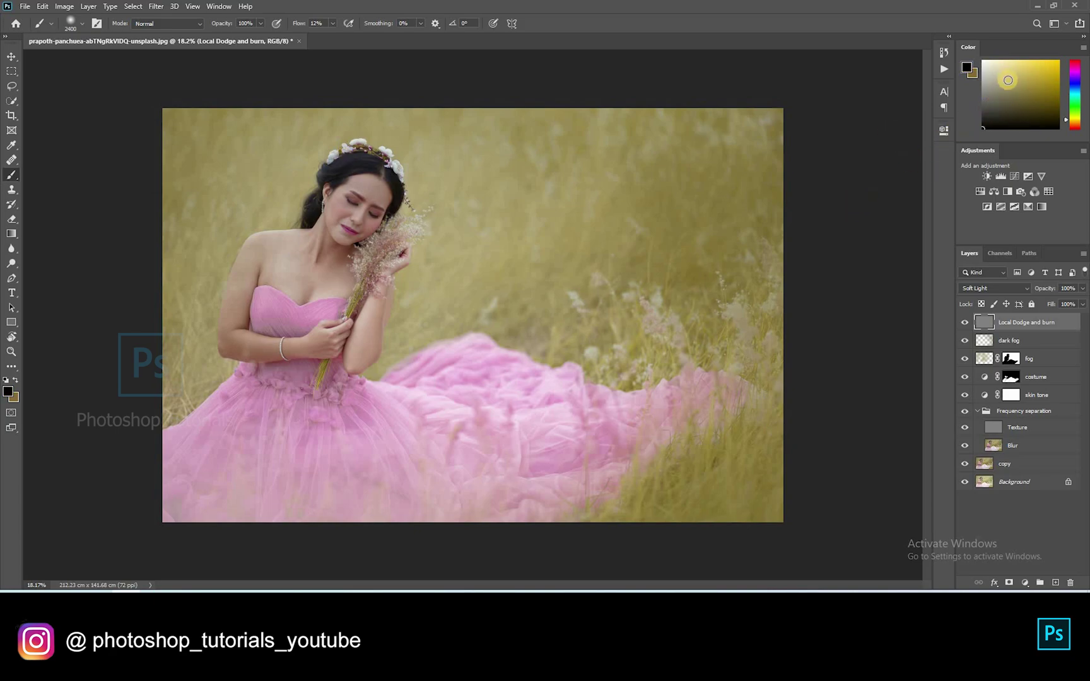
Set the brush's foreground color to white and lower its flow to 6%
{"action": "key", "text": "d"}
{"action": "key", "text": "x"}
{"action": "left_click", "coordinate": [331, 25]}
{"action": "left_click_drag", "start_coordinate": [330, 37], "coordinate": [327, 59]}
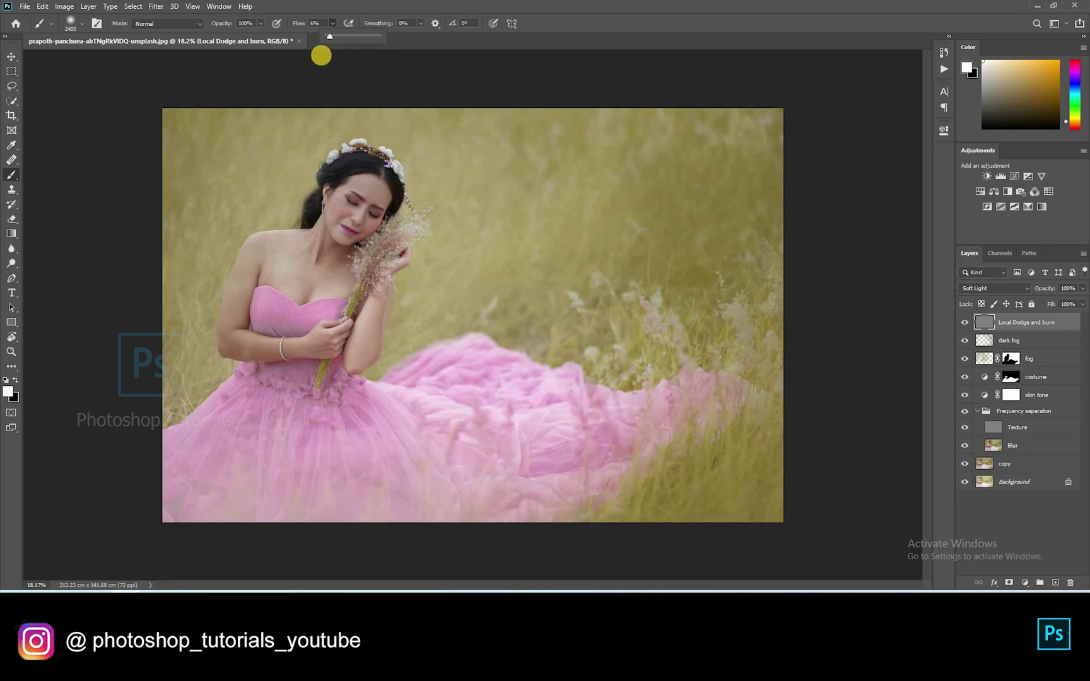
Dodge the woman's forehead in white with the brush reduced to 175 px
{"action": "scroll", "coordinate": [292, 166], "scroll_direction": "up", "scroll_amount": 7}
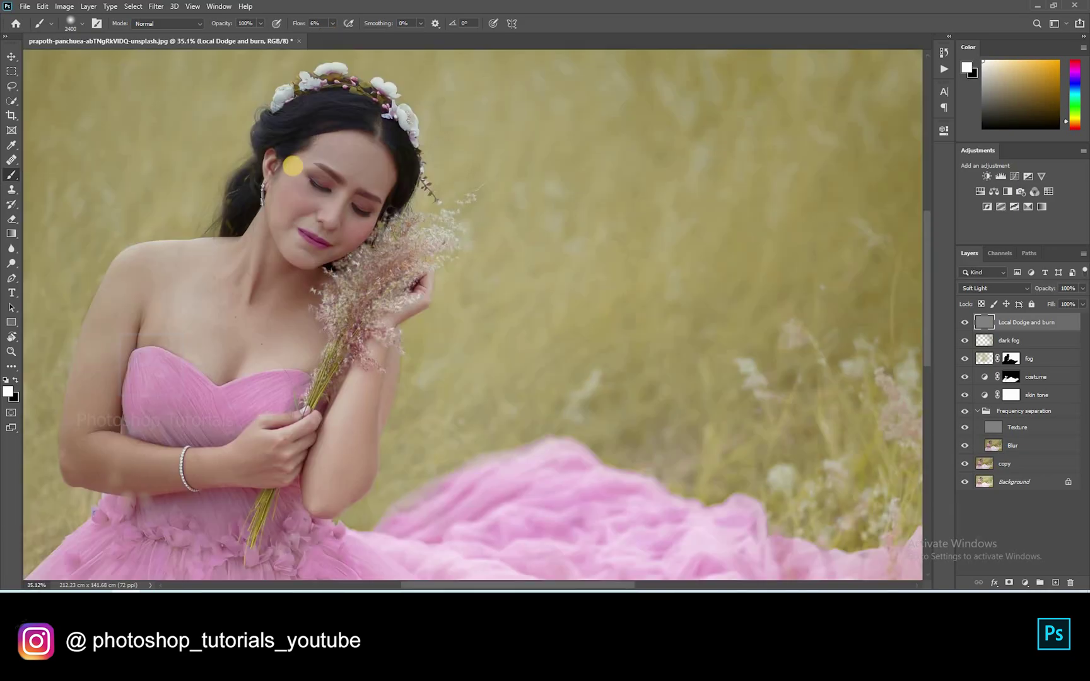
{"action": "scroll", "coordinate": [292, 165], "scroll_direction": "up", "scroll_amount": 6}
{"action": "mouse_move", "coordinate": [384, 174]}
{"action": "left_mouse_down"}
{"action": "mouse_move", "coordinate": [482, 311]}
{"action": "mouse_move", "coordinate": [480, 326]}
{"action": "mouse_move", "coordinate": [468, 281]}
{"action": "mouse_move", "coordinate": [480, 287]}
{"action": "mouse_move", "coordinate": [478, 317]}
{"action": "mouse_move", "coordinate": [537, 228]}
{"action": "left_mouse_up"}
{"action": "key", "text": "bracketleft"}
{"action": "key", "text": "bracketleft"}
{"action": "key", "text": "bracketleft"}
{"action": "key", "text": "bracketleft"}
{"action": "key", "text": "bracketleft"}
{"action": "key", "text": "bracketleft"}
{"action": "key", "text": "bracketleft"}
{"action": "key", "text": "bracketleft"}
{"action": "key", "text": "bracketleft"}
{"action": "key", "text": "bracketleft"}
{"action": "key", "text": "bracketleft"}
{"action": "key", "text": "bracketleft"}
{"action": "key", "text": "bracketleft"}
{"action": "key", "text": "bracketleft"}
{"action": "key", "text": "bracketleft"}
{"action": "key", "text": "bracketleft"}
{"action": "key", "text": "bracketleft"}
{"action": "key", "text": "bracketleft"}
{"action": "key", "text": "bracketleft"}
{"action": "key", "text": "bracketleft"}
{"action": "left_click_drag", "start_coordinate": [511, 117], "coordinate": [553, 42]}
{"action": "mouse_move", "coordinate": [484, 269]}
{"action": "left_mouse_down"}
{"action": "mouse_move", "coordinate": [484, 278]}
{"action": "mouse_move", "coordinate": [554, 236]}
{"action": "mouse_move", "coordinate": [550, 192]}
{"action": "mouse_move", "coordinate": [488, 206]}
{"action": "left_mouse_up"}
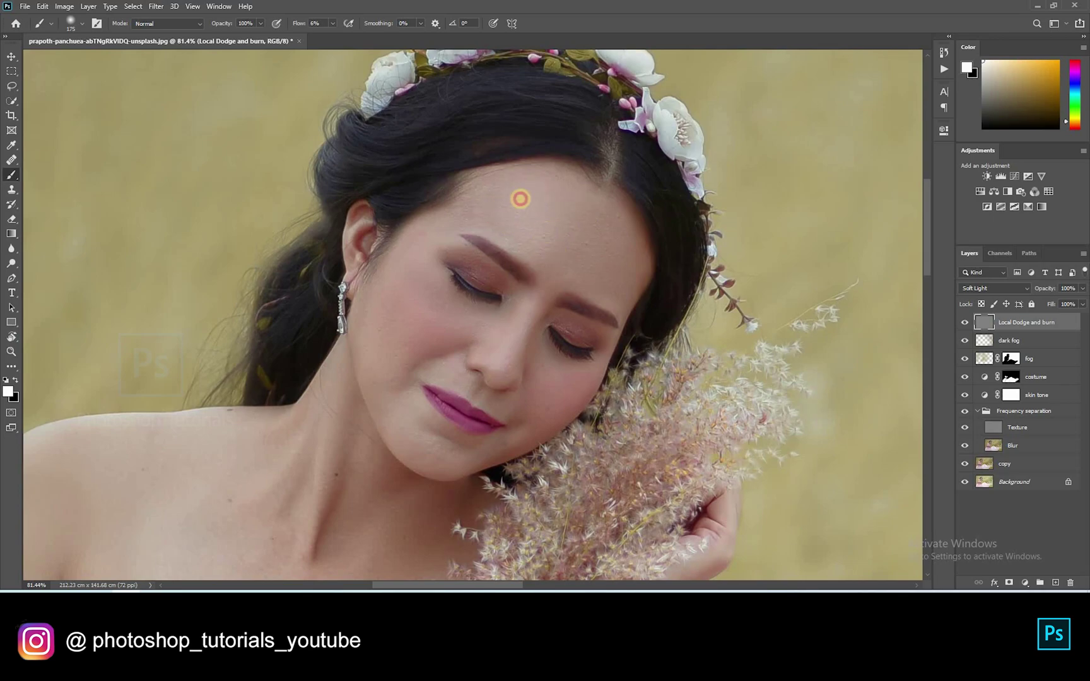
{"action": "left_click_drag", "start_coordinate": [569, 225], "coordinate": [541, 210]}
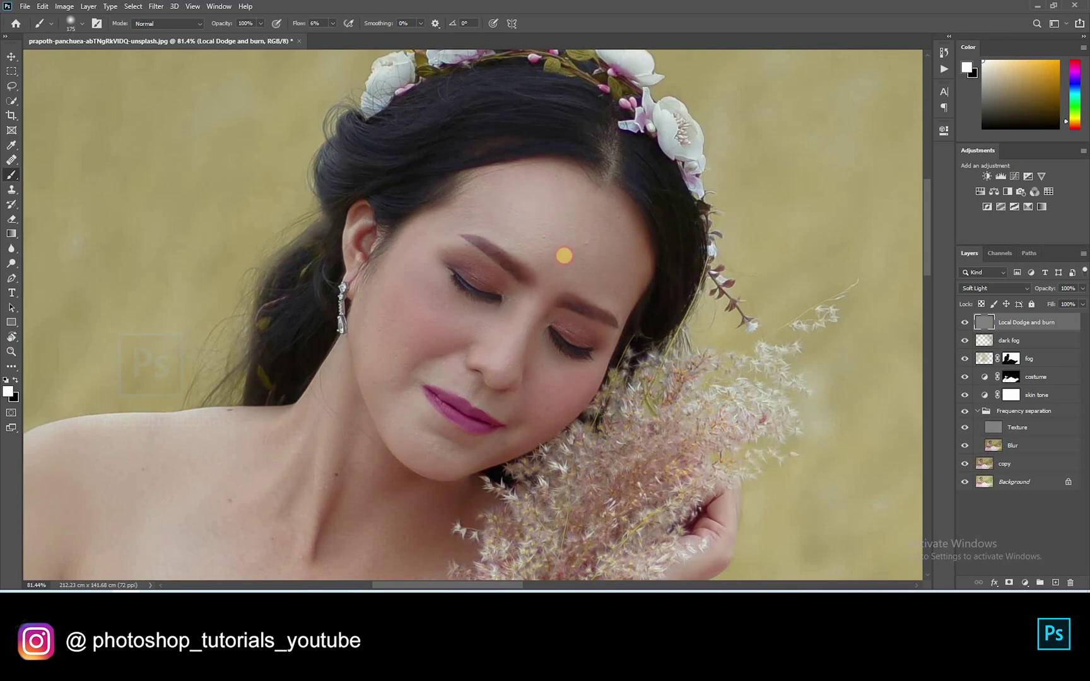
Dodge the nose bridge, nose tip and the area between the eyebrows with a small brush of about 40 px
{"action": "left_click_drag", "start_coordinate": [541, 301], "coordinate": [541, 302]}
{"action": "left_click_drag", "start_coordinate": [507, 369], "coordinate": [503, 374]}
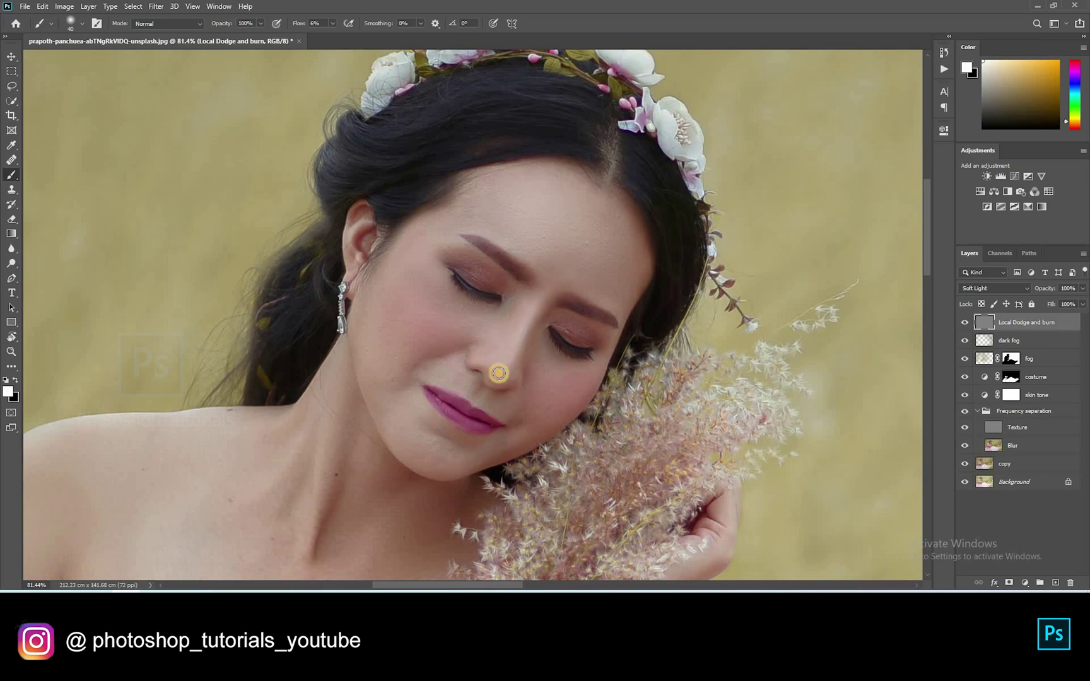
{"action": "left_click", "coordinate": [564, 262]}
Brighten the forehead above both eyebrows, enlarging the white brush to 125 px
{"action": "key", "text": "bracketright"}
{"action": "key", "text": "bracketright"}
{"action": "key", "text": "bracketright"}
{"action": "key", "text": "bracketright"}
{"action": "key", "text": "bracketright"}
{"action": "key", "text": "bracketright"}
{"action": "mouse_move", "coordinate": [572, 259]}
{"action": "left_mouse_down"}
{"action": "mouse_move", "coordinate": [528, 237]}
{"action": "mouse_move", "coordinate": [517, 253]}
{"action": "mouse_move", "coordinate": [546, 201]}
{"action": "mouse_move", "coordinate": [555, 280]}
{"action": "mouse_move", "coordinate": [568, 198]}
{"action": "mouse_move", "coordinate": [565, 267]}
{"action": "mouse_move", "coordinate": [585, 278]}
{"action": "left_mouse_up"}
{"action": "key", "text": "bracketright"}
{"action": "key", "text": "bracketright"}
{"action": "key", "text": "bracketright"}
{"action": "mouse_move", "coordinate": [444, 226]}
{"action": "left_mouse_down"}
{"action": "mouse_move", "coordinate": [488, 204]}
{"action": "mouse_move", "coordinate": [470, 227]}
{"action": "mouse_move", "coordinate": [531, 216]}
{"action": "left_mouse_up"}
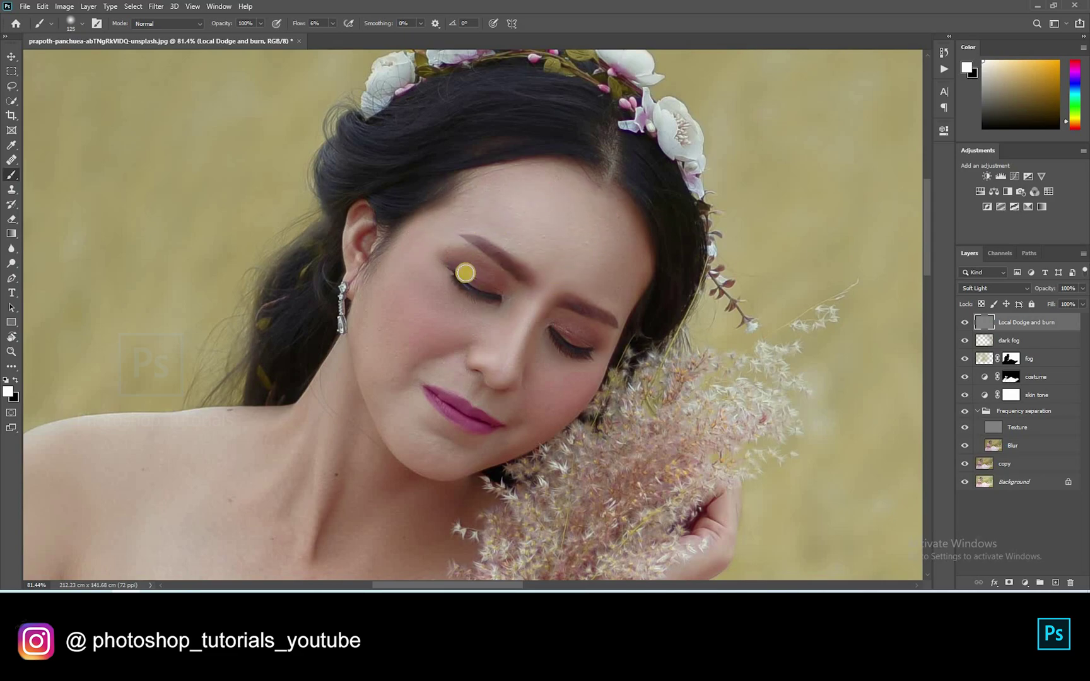
Dodge both eyelids with the white brush reduced to 45 px
{"action": "key", "text": "bracketleft"}
{"action": "key", "text": "bracketleft"}
{"action": "key", "text": "bracketleft"}
{"action": "key", "text": "bracketleft"}
{"action": "key", "text": "bracketleft"}
{"action": "key", "text": "bracketleft"}
{"action": "left_click_drag", "start_coordinate": [468, 276], "coordinate": [495, 280]}
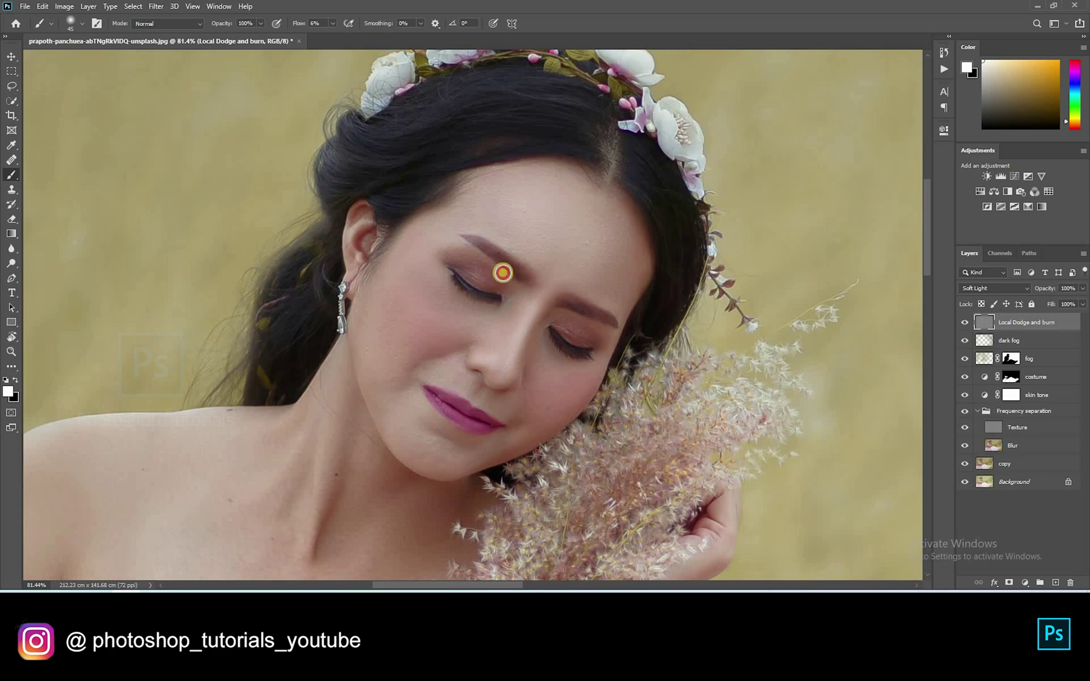
{"action": "left_click_drag", "start_coordinate": [566, 329], "coordinate": [596, 333]}
Dodge the cheek beside the nose and the chin below the lips with a 100 px white brush
{"action": "key", "text": "bracketright"}
{"action": "left_click", "coordinate": [448, 330]}
{"action": "key", "text": "bracketleft"}
{"action": "mouse_move", "coordinate": [446, 327]}
{"action": "left_mouse_down"}
{"action": "mouse_move", "coordinate": [455, 307]}
{"action": "mouse_move", "coordinate": [419, 292]}
{"action": "mouse_move", "coordinate": [448, 316]}
{"action": "mouse_move", "coordinate": [428, 291]}
{"action": "mouse_move", "coordinate": [467, 312]}
{"action": "mouse_move", "coordinate": [416, 257]}
{"action": "left_mouse_up"}
{"action": "mouse_move", "coordinate": [416, 246]}
{"action": "left_mouse_down"}
{"action": "mouse_move", "coordinate": [399, 273]}
{"action": "mouse_move", "coordinate": [432, 365]}
{"action": "left_mouse_up"}
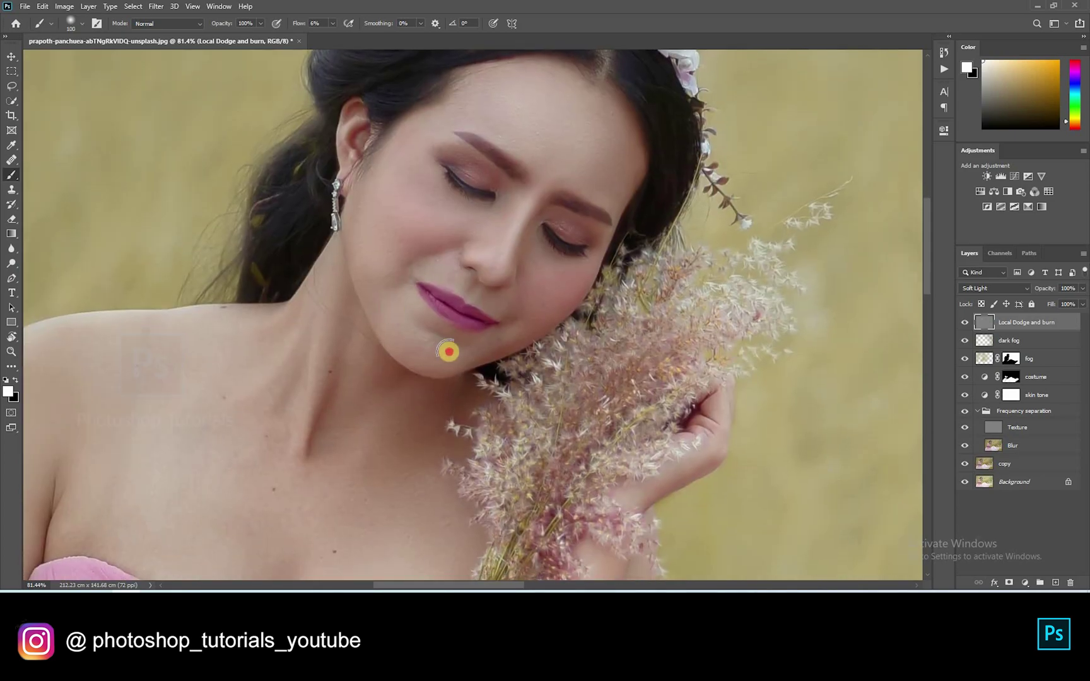
{"action": "mouse_move", "coordinate": [449, 351]}
{"action": "left_mouse_down"}
{"action": "mouse_move", "coordinate": [395, 296]}
{"action": "mouse_move", "coordinate": [446, 357]}
{"action": "mouse_move", "coordinate": [491, 328]}
{"action": "left_mouse_up"}
Add a white highlight to the outer cheek with a 125 px brush
{"action": "key", "text": "bracketleft"}
{"action": "key", "text": "bracketleft"}
{"action": "key", "text": "bracketright"}
{"action": "key", "text": "bracketright"}
{"action": "left_click", "coordinate": [385, 236]}
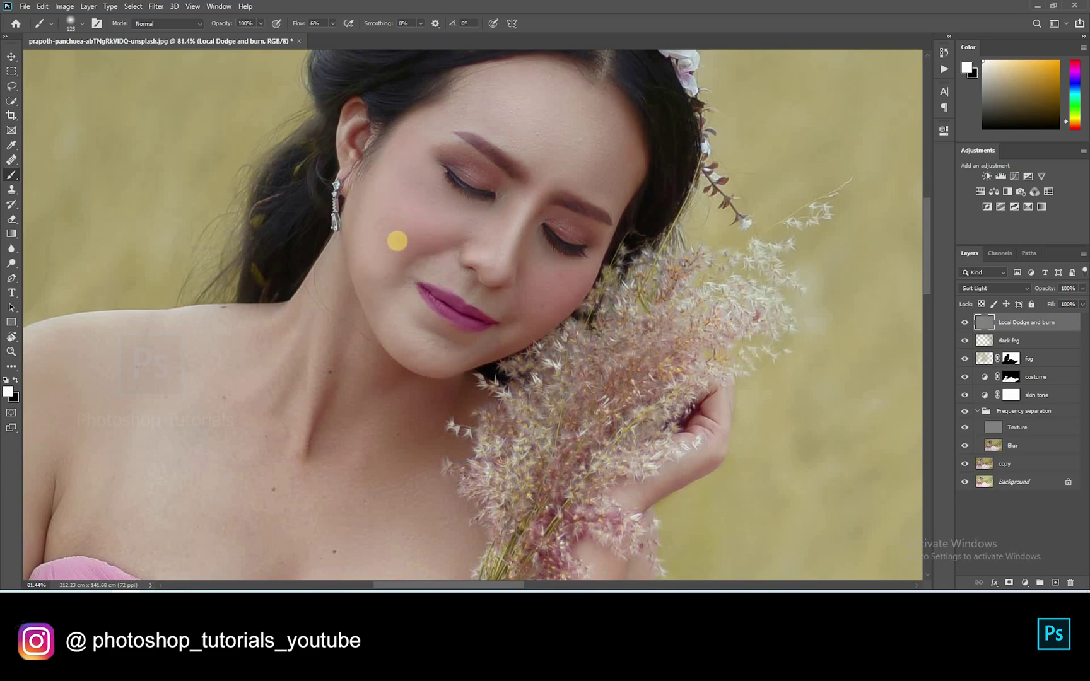
Touch up the lower cheek with black and the side of the face with white, using a 90 px brush
{"action": "key", "text": "bracketleft"}
{"action": "key", "text": "bracketleft"}
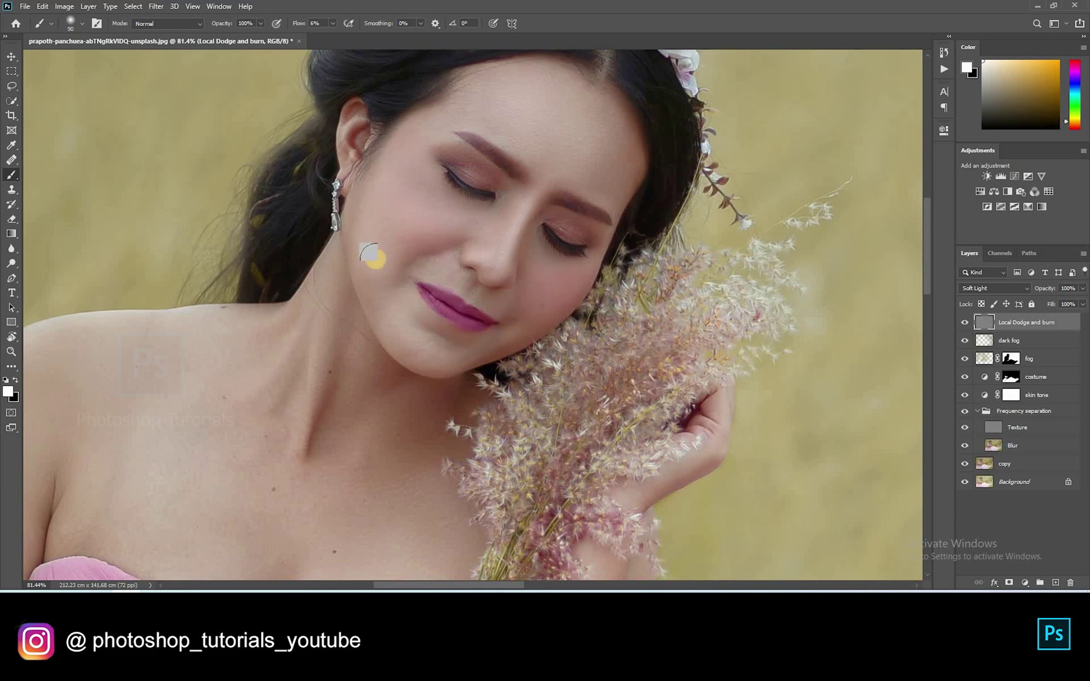
{"action": "key", "text": "x"}
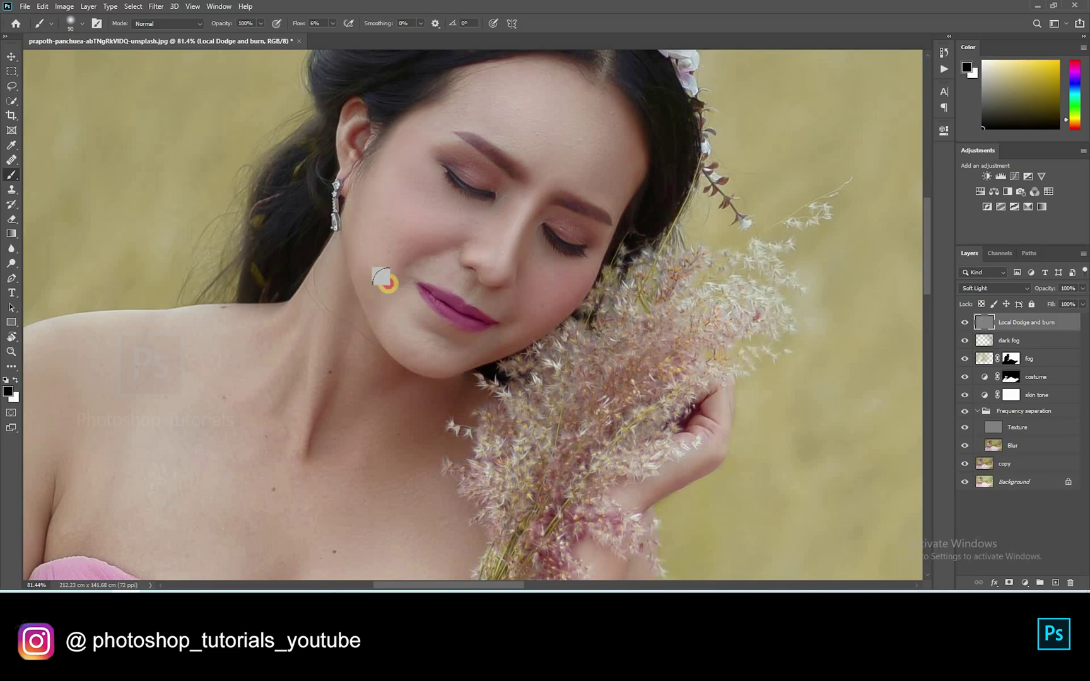
{"action": "key", "text": "x"}
{"action": "mouse_move", "coordinate": [400, 143]}
{"action": "left_mouse_down"}
{"action": "mouse_move", "coordinate": [468, 212]}
{"action": "mouse_move", "coordinate": [410, 159]}
{"action": "mouse_move", "coordinate": [435, 122]}
{"action": "mouse_move", "coordinate": [411, 126]}
{"action": "mouse_move", "coordinate": [395, 152]}
{"action": "mouse_move", "coordinate": [385, 284]}
{"action": "mouse_move", "coordinate": [379, 166]}
{"action": "mouse_move", "coordinate": [400, 295]}
{"action": "left_mouse_up"}
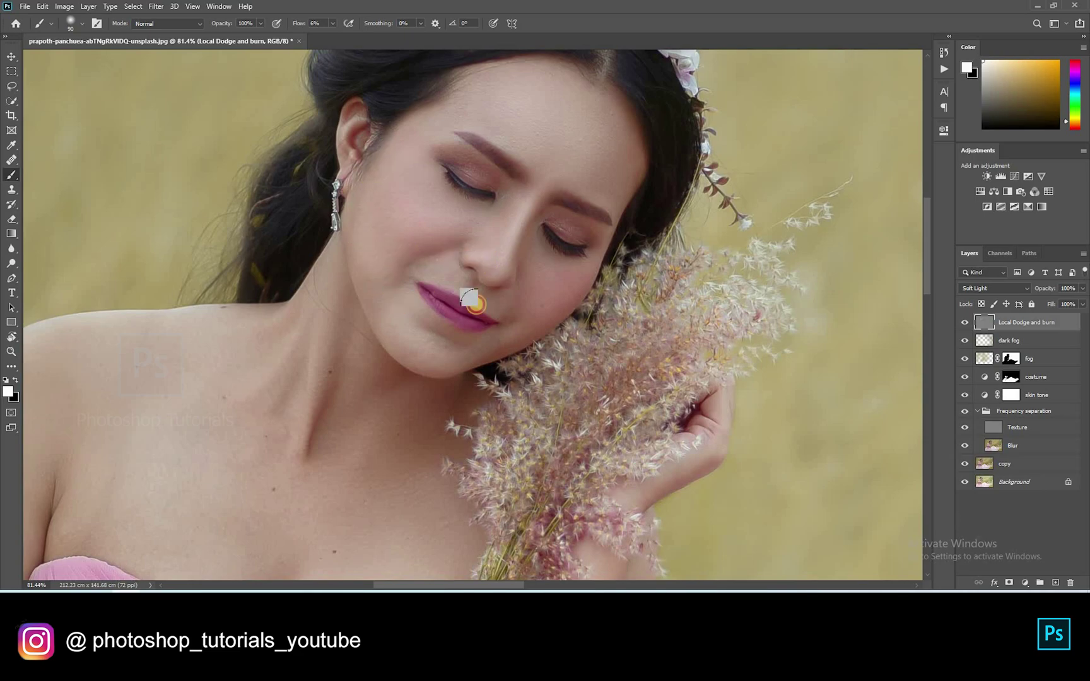
Dodge along the neck tendon with the white brush reduced to 40 and 30 px
{"action": "left_click_drag", "start_coordinate": [366, 336], "coordinate": [455, 290]}
{"action": "key", "text": "["}
{"action": "key", "text": "["}
{"action": "key", "text": "["}
{"action": "key", "text": "["}
{"action": "key", "text": "["}
{"action": "key", "text": "["}
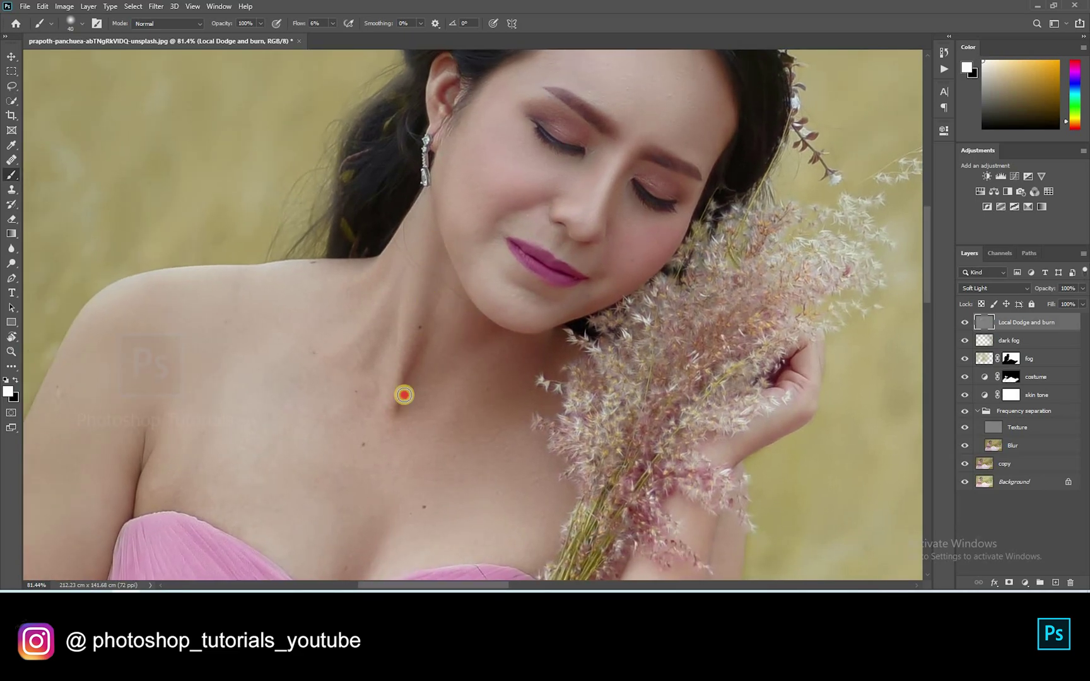
{"action": "mouse_move", "coordinate": [434, 252]}
{"action": "left_mouse_down"}
{"action": "mouse_move", "coordinate": [397, 391]}
{"action": "mouse_move", "coordinate": [418, 312]}
{"action": "mouse_move", "coordinate": [403, 370]}
{"action": "mouse_move", "coordinate": [418, 358]}
{"action": "left_mouse_up"}
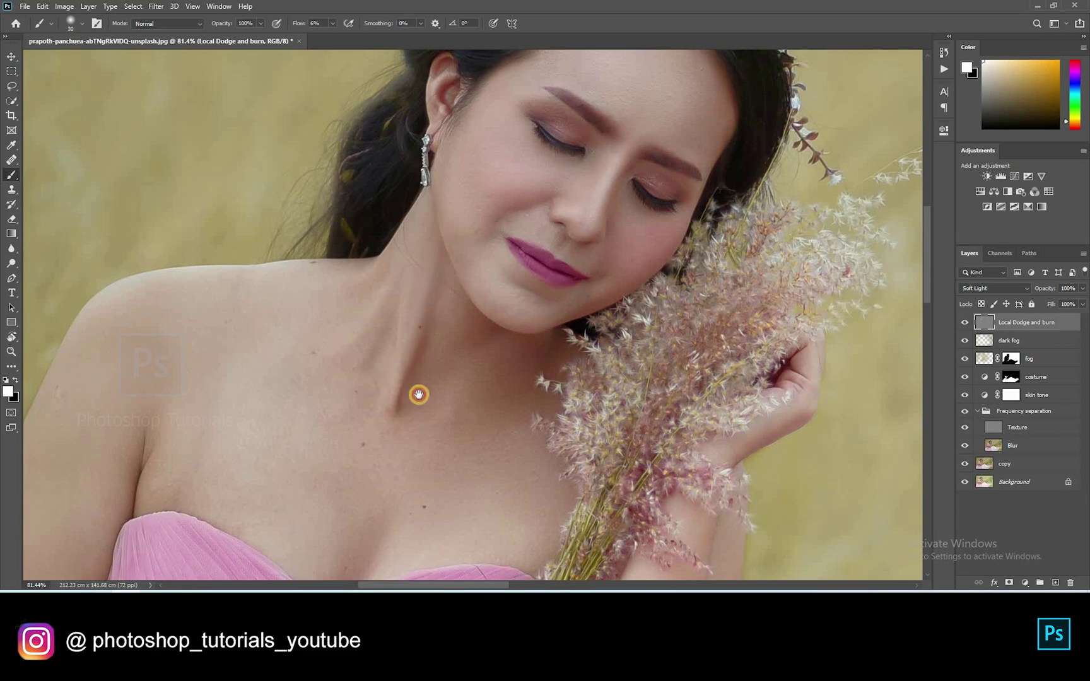
Dodge the skin between the jaw and the neck with the brush enlarged to 45 px
{"action": "scroll", "coordinate": [458, 329], "scroll_direction": "up", "scroll_amount": 2}
{"action": "key", "text": "bracketright"}
{"action": "key", "text": "bracketright"}
{"action": "key", "text": "bracketright"}
{"action": "key", "text": "bracketright"}
{"action": "mouse_move", "coordinate": [456, 304]}
{"action": "left_mouse_down"}
{"action": "mouse_move", "coordinate": [466, 187]}
{"action": "mouse_move", "coordinate": [492, 307]}
{"action": "mouse_move", "coordinate": [443, 341]}
{"action": "mouse_move", "coordinate": [427, 279]}
{"action": "left_mouse_up"}
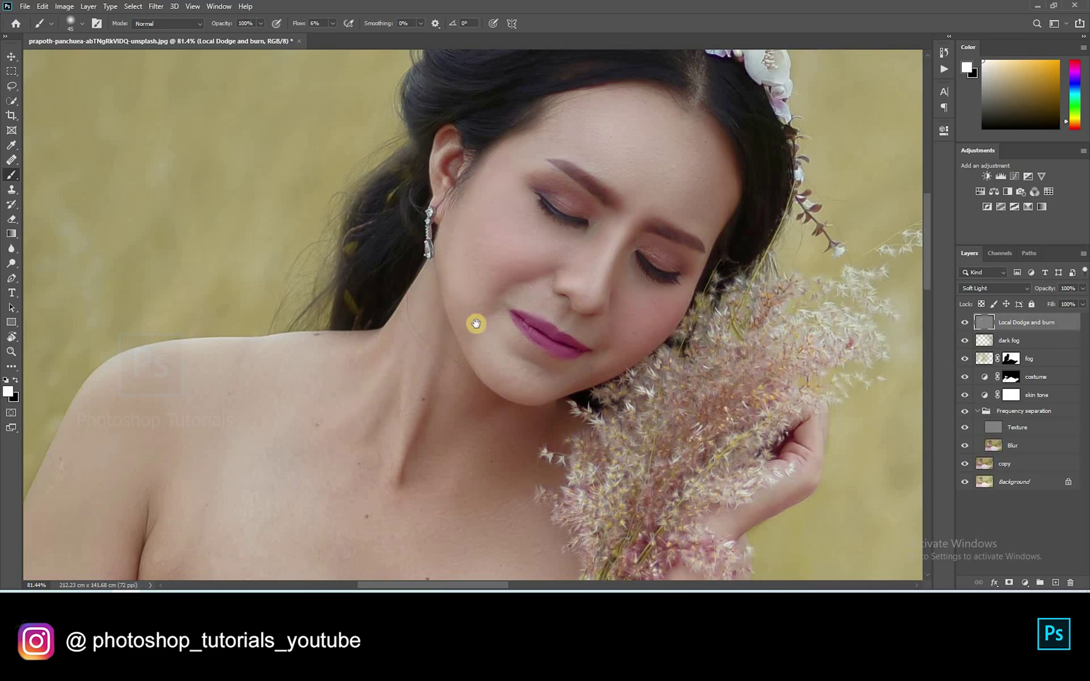
Dodge the chest above the gown's neckline with the white brush enlarged to 200 px
{"action": "left_click_drag", "start_coordinate": [585, 202], "coordinate": [769, 82]}
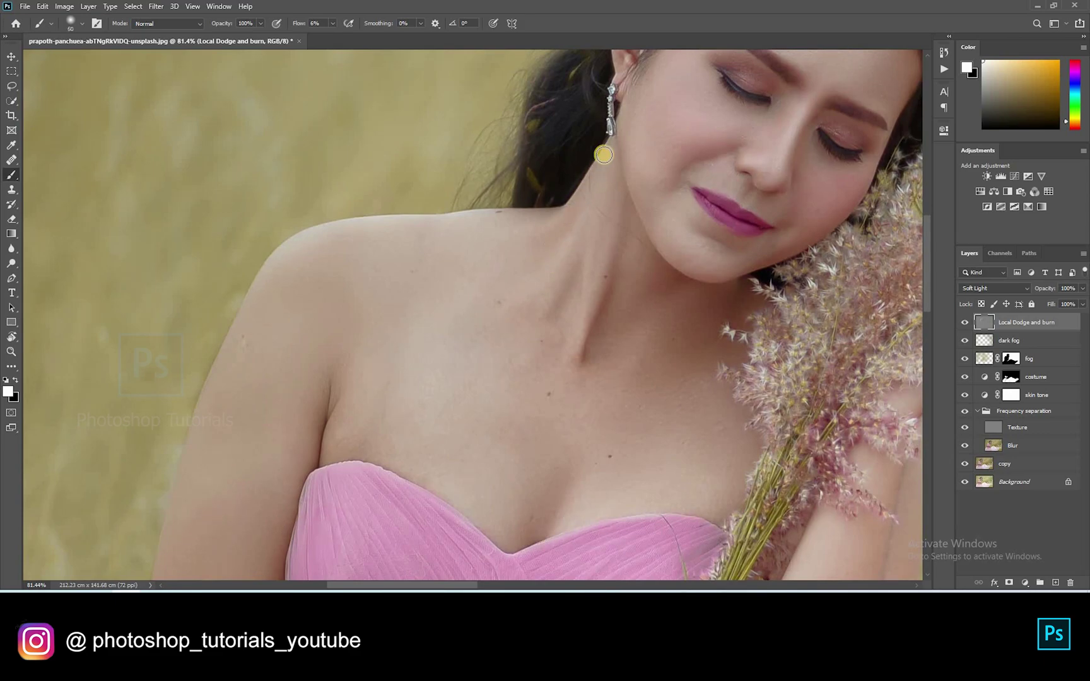
{"action": "scroll", "coordinate": [517, 278], "scroll_direction": "down", "scroll_amount": 8}
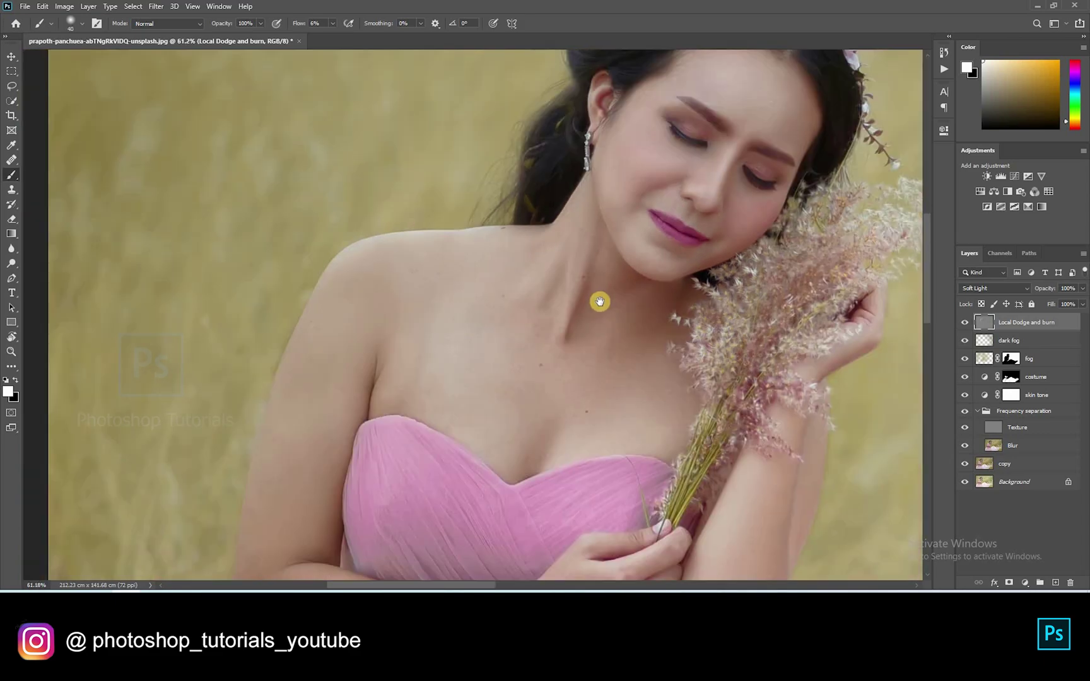
{"action": "left_click_drag", "start_coordinate": [390, 355], "coordinate": [270, 353]}
{"action": "key", "text": "bracketright"}
{"action": "key", "text": "bracketright"}
{"action": "key", "text": "bracketright"}
{"action": "key", "text": "bracketright"}
{"action": "key", "text": "bracketright"}
{"action": "key", "text": "bracketright"}
{"action": "key", "text": "bracketright"}
{"action": "key", "text": "bracketright"}
{"action": "key", "text": "bracketright"}
{"action": "key", "text": "bracketright"}
{"action": "mouse_move", "coordinate": [334, 328]}
{"action": "left_mouse_down"}
{"action": "mouse_move", "coordinate": [382, 284]}
{"action": "mouse_move", "coordinate": [377, 389]}
{"action": "left_mouse_up"}
{"action": "key", "text": "bracketleft"}
{"action": "key", "text": "bracketright"}
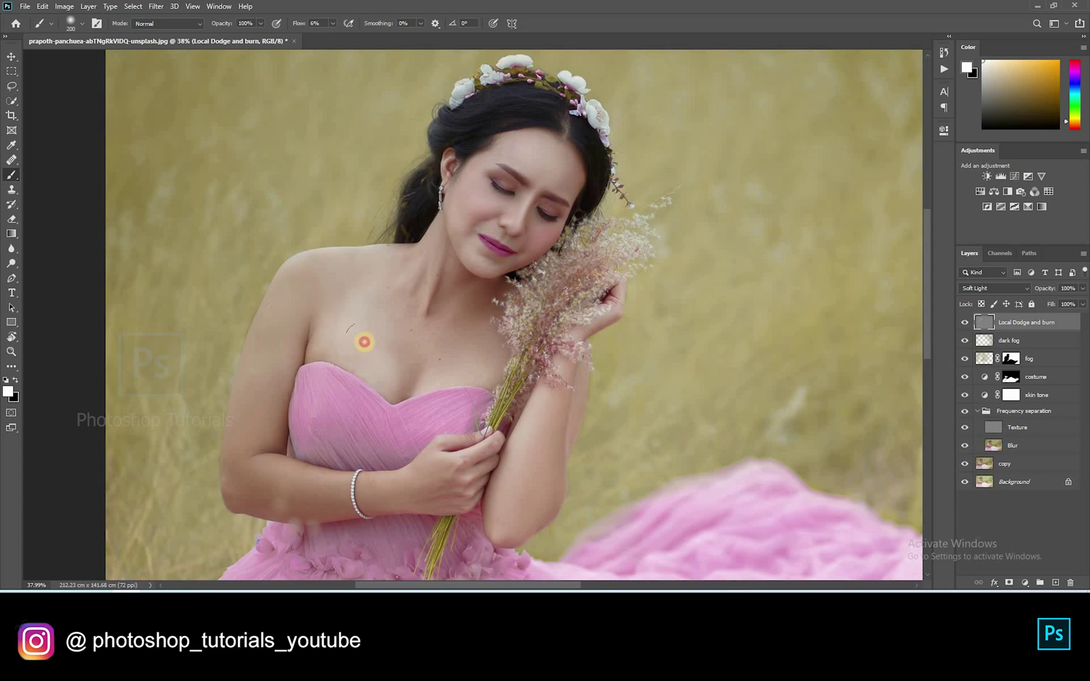
{"action": "left_click_drag", "start_coordinate": [390, 371], "coordinate": [404, 350]}
Dodge the chest beside the bouquet and the raised forearm with a brush of about 125 px
{"action": "key", "text": "bracketleft"}
{"action": "key", "text": "bracketleft"}
{"action": "key", "text": "bracketleft"}
{"action": "mouse_move", "coordinate": [432, 393]}
{"action": "left_mouse_down"}
{"action": "mouse_move", "coordinate": [468, 329]}
{"action": "mouse_move", "coordinate": [487, 336]}
{"action": "left_mouse_up"}
{"action": "key", "text": "bracketright"}
{"action": "mouse_move", "coordinate": [564, 392]}
{"action": "left_mouse_down"}
{"action": "mouse_move", "coordinate": [514, 521]}
{"action": "mouse_move", "coordinate": [545, 483]}
{"action": "mouse_move", "coordinate": [523, 518]}
{"action": "mouse_move", "coordinate": [551, 400]}
{"action": "mouse_move", "coordinate": [504, 533]}
{"action": "mouse_move", "coordinate": [520, 518]}
{"action": "mouse_move", "coordinate": [550, 425]}
{"action": "mouse_move", "coordinate": [485, 505]}
{"action": "left_mouse_up"}
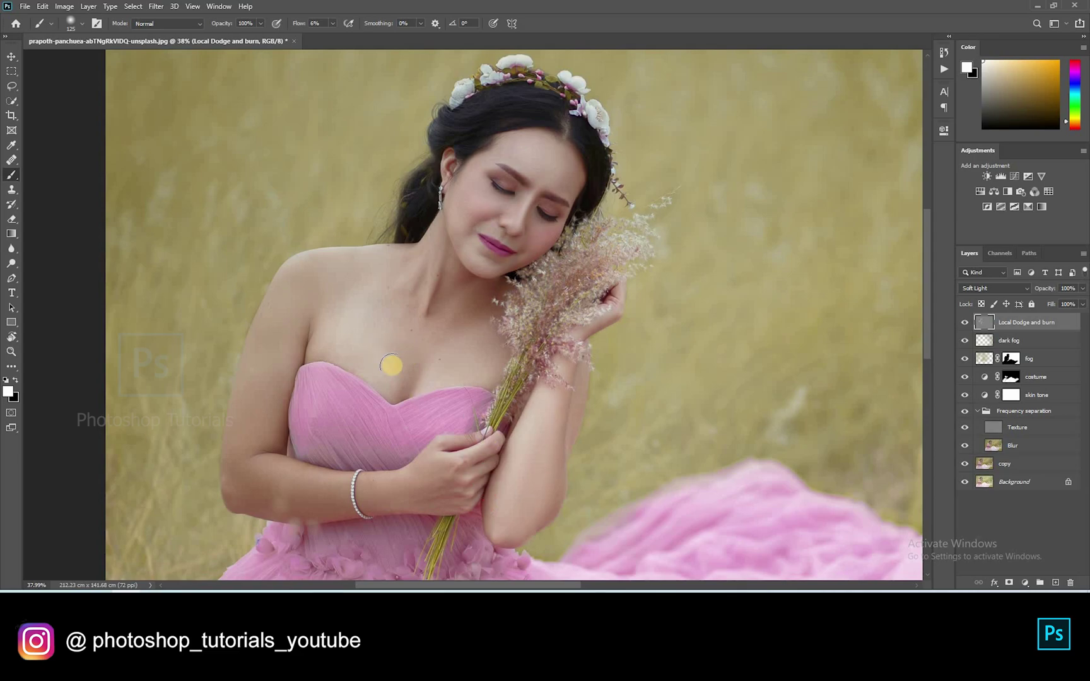
Brighten the chest along the left half of the neckline with a larger white brush
{"action": "key", "text": "bracketright"}
{"action": "key", "text": "bracketright"}
{"action": "key", "text": "bracketright"}
{"action": "mouse_move", "coordinate": [383, 381]}
{"action": "left_mouse_down"}
{"action": "mouse_move", "coordinate": [316, 347]}
{"action": "mouse_move", "coordinate": [341, 360]}
{"action": "left_mouse_up"}
{"action": "left_click_drag", "start_coordinate": [336, 338], "coordinate": [346, 361]}
{"action": "left_click_drag", "start_coordinate": [350, 373], "coordinate": [371, 388]}
Dodge the shoulder, upper arm and elbow on the left with a 175 px white brush
{"action": "key", "text": "bracketright"}
{"action": "key", "text": "bracketright"}
{"action": "key", "text": "bracketright"}
{"action": "key", "text": "bracketright"}
{"action": "mouse_move", "coordinate": [312, 277]}
{"action": "left_mouse_down"}
{"action": "mouse_move", "coordinate": [264, 363]}
{"action": "mouse_move", "coordinate": [306, 276]}
{"action": "mouse_move", "coordinate": [265, 371]}
{"action": "mouse_move", "coordinate": [259, 475]}
{"action": "left_mouse_up"}
{"action": "mouse_move", "coordinate": [239, 418]}
{"action": "left_mouse_down"}
{"action": "mouse_move", "coordinate": [268, 463]}
{"action": "mouse_move", "coordinate": [275, 443]}
{"action": "left_mouse_up"}
Dodge the forearm resting across the waist with the 175 px white brush
{"action": "left_click_drag", "start_coordinate": [325, 319], "coordinate": [365, 166]}
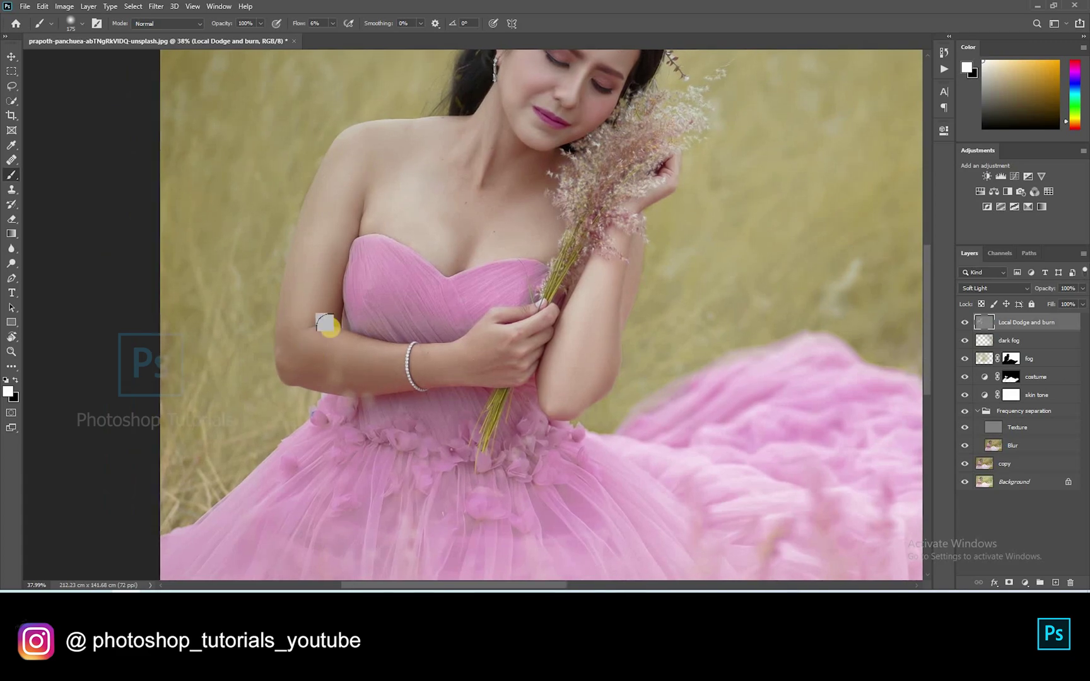
{"action": "key", "text": "r"}
{"action": "left_click_drag", "start_coordinate": [492, 375], "coordinate": [569, 272]}
{"action": "key", "text": "b"}
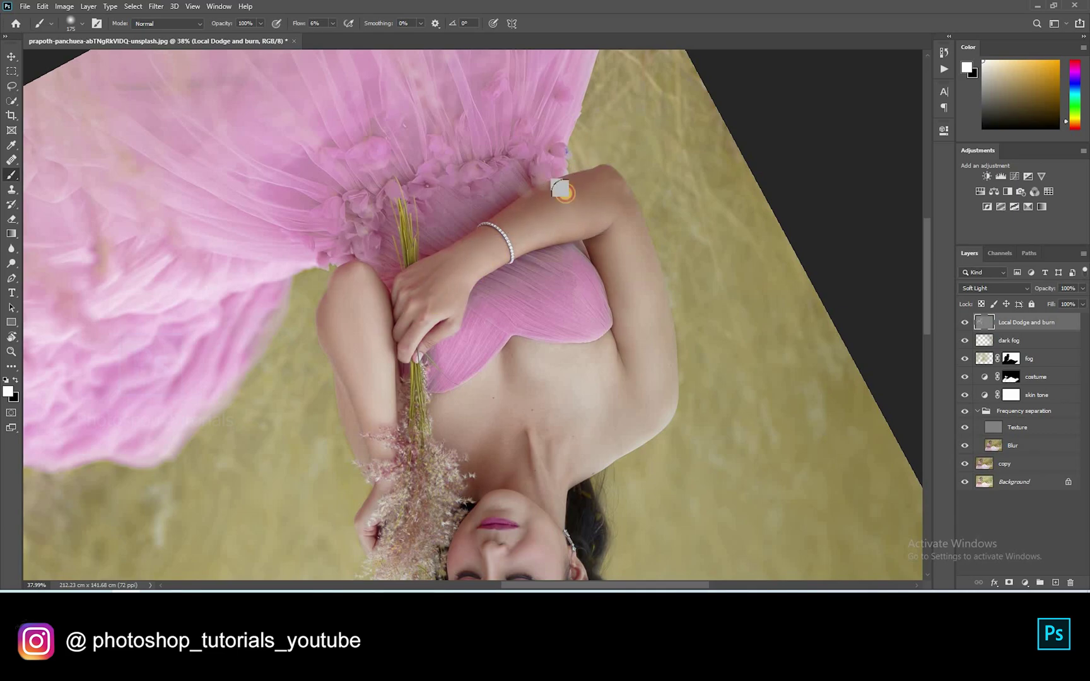
{"action": "key", "text": "Escape"}
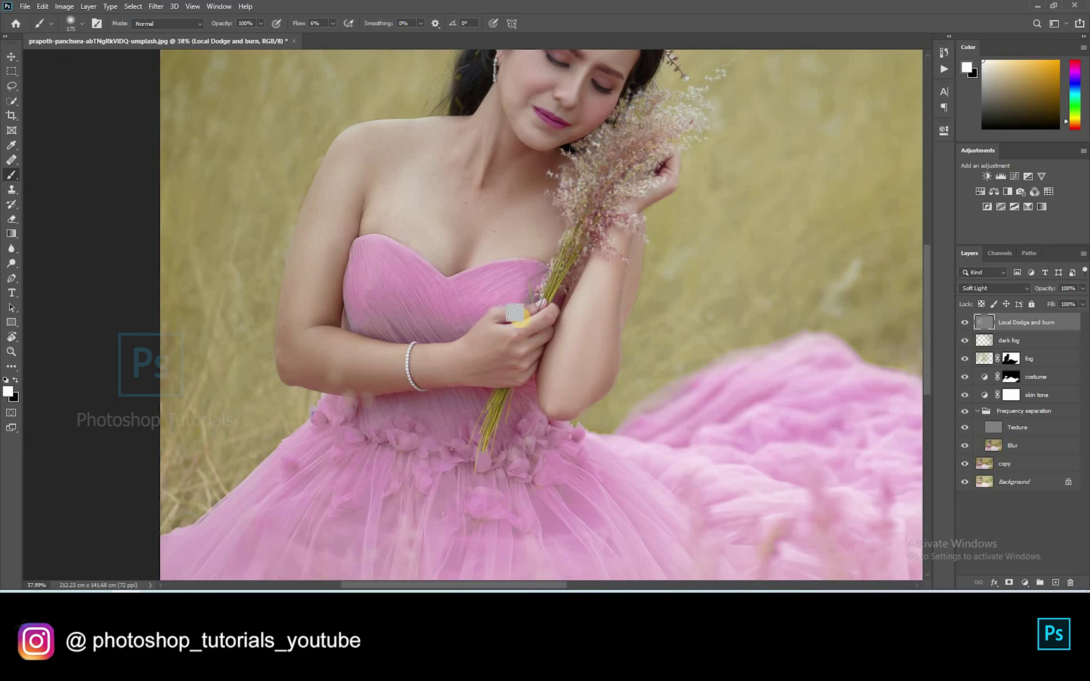
Dodge the pleats on the left half of the bodice with a 25 px brush at 6% flow
{"action": "scroll", "coordinate": [512, 310], "scroll_direction": "up", "scroll_amount": 1}
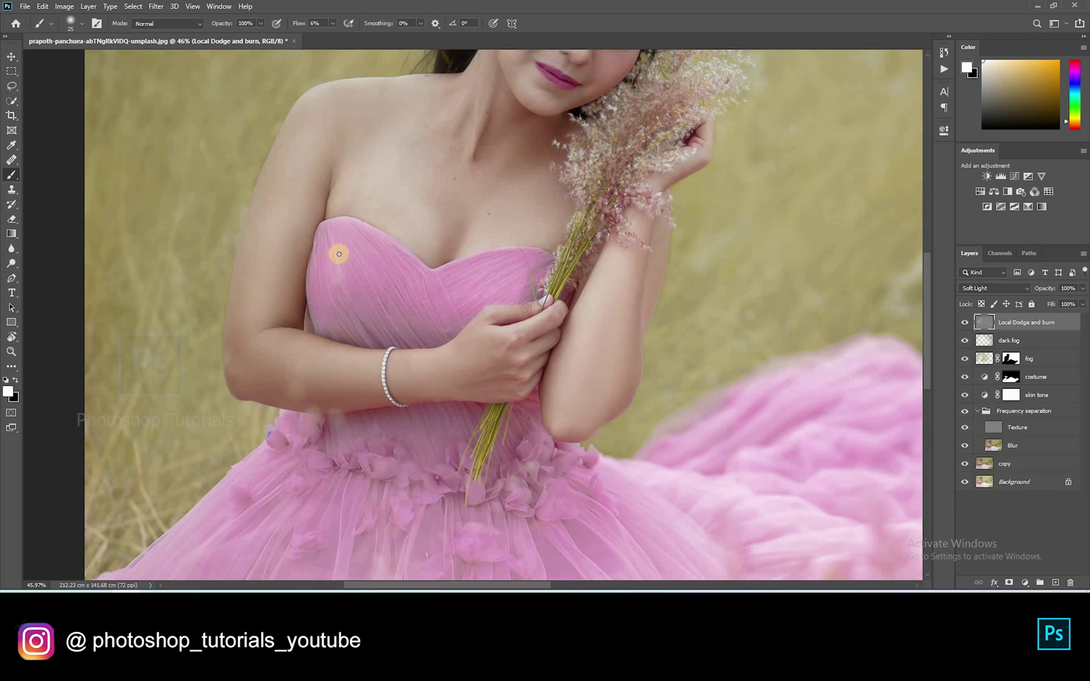
{"action": "left_click_drag", "start_coordinate": [332, 256], "coordinate": [364, 286]}
{"action": "left_click_drag", "start_coordinate": [345, 259], "coordinate": [369, 331]}
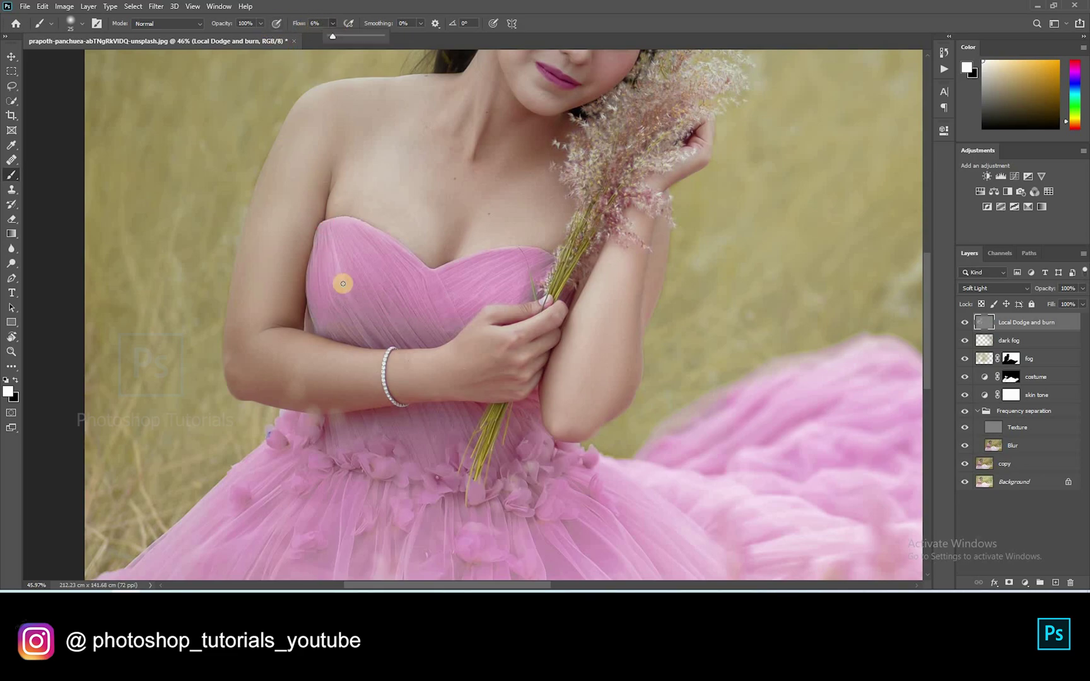
Raise the brush flow to 14% and strengthen the highlights on the left bodice pleats
{"action": "mouse_move", "coordinate": [339, 252]}
{"action": "left_mouse_down"}
{"action": "mouse_move", "coordinate": [358, 335]}
{"action": "mouse_move", "coordinate": [364, 328]}
{"action": "left_mouse_up"}
{"action": "mouse_move", "coordinate": [331, 238]}
{"action": "left_mouse_down"}
{"action": "mouse_move", "coordinate": [329, 299]}
{"action": "mouse_move", "coordinate": [322, 240]}
{"action": "left_mouse_up"}
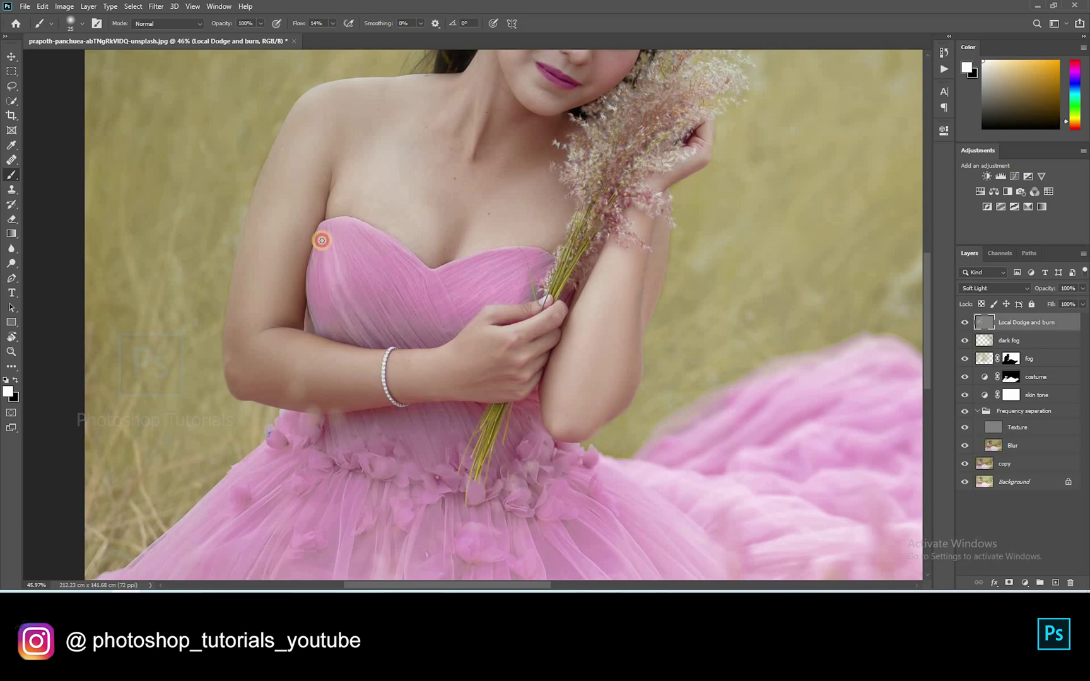
{"action": "mouse_move", "coordinate": [322, 295]}
{"action": "left_mouse_down"}
{"action": "mouse_move", "coordinate": [331, 322]}
{"action": "mouse_move", "coordinate": [321, 234]}
{"action": "mouse_move", "coordinate": [323, 278]}
{"action": "mouse_move", "coordinate": [348, 344]}
{"action": "mouse_move", "coordinate": [371, 338]}
{"action": "mouse_move", "coordinate": [352, 310]}
{"action": "mouse_move", "coordinate": [376, 356]}
{"action": "mouse_move", "coordinate": [350, 302]}
{"action": "mouse_move", "coordinate": [393, 349]}
{"action": "mouse_move", "coordinate": [392, 273]}
{"action": "mouse_move", "coordinate": [404, 293]}
{"action": "mouse_move", "coordinate": [383, 248]}
{"action": "mouse_move", "coordinate": [421, 295]}
{"action": "left_mouse_up"}
Dodge the pleats on the right half and center of the bodice with a 15 to 20 px brush
{"action": "key", "text": "["}
{"action": "key", "text": "bracketright"}
{"action": "mouse_move", "coordinate": [440, 289]}
{"action": "left_mouse_down"}
{"action": "mouse_move", "coordinate": [456, 262]}
{"action": "mouse_move", "coordinate": [488, 278]}
{"action": "mouse_move", "coordinate": [465, 292]}
{"action": "mouse_move", "coordinate": [520, 257]}
{"action": "left_mouse_up"}
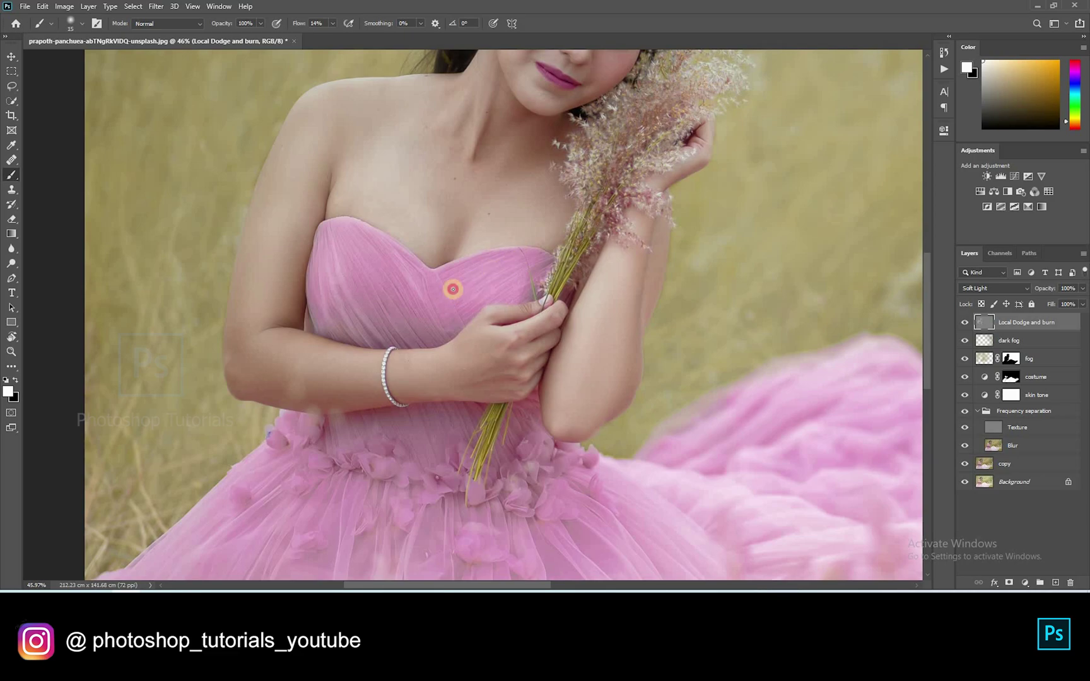
{"action": "mouse_move", "coordinate": [462, 300]}
{"action": "left_mouse_down"}
{"action": "mouse_move", "coordinate": [507, 266]}
{"action": "mouse_move", "coordinate": [524, 263]}
{"action": "mouse_move", "coordinate": [505, 279]}
{"action": "mouse_move", "coordinate": [531, 272]}
{"action": "mouse_move", "coordinate": [501, 296]}
{"action": "mouse_move", "coordinate": [534, 285]}
{"action": "left_mouse_up"}
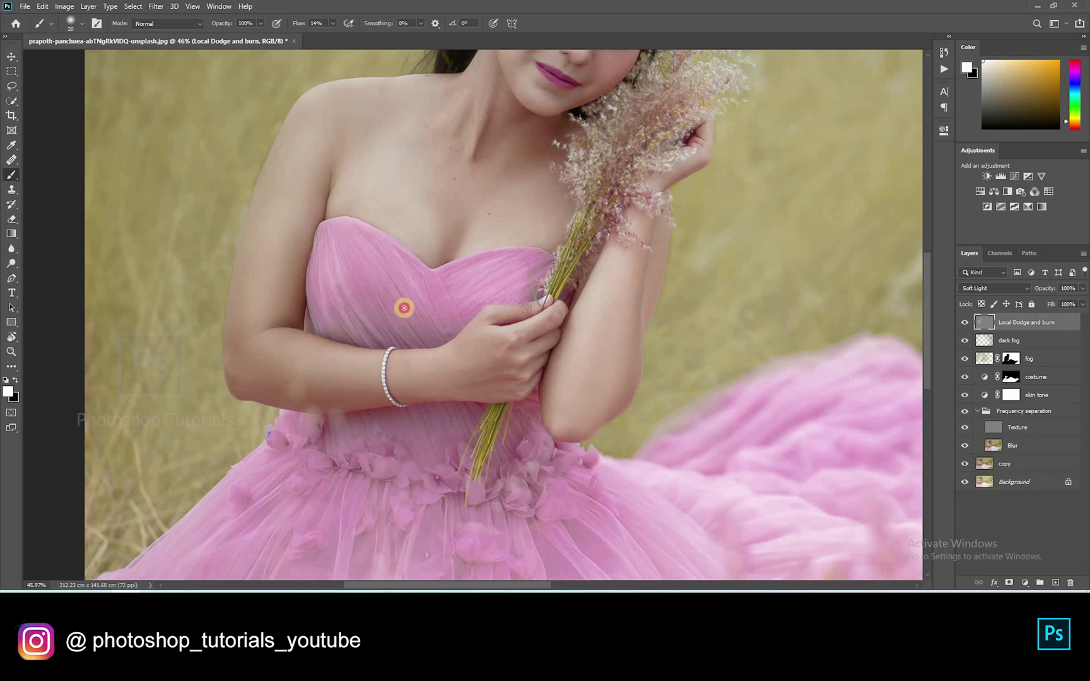
{"action": "left_click_drag", "start_coordinate": [404, 308], "coordinate": [364, 245]}
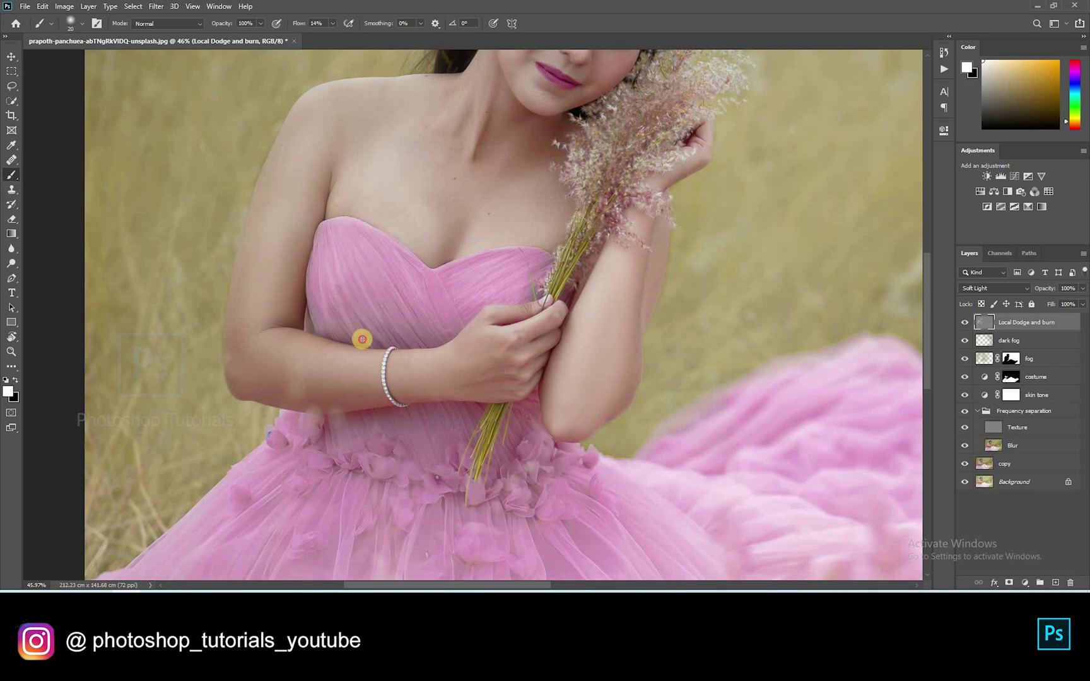
Dodge the gown's waist below the forearm and its flower trim with a 25 px brush
{"action": "mouse_move", "coordinate": [333, 278]}
{"action": "left_mouse_down"}
{"action": "mouse_move", "coordinate": [301, 214]}
{"action": "mouse_move", "coordinate": [277, 73]}
{"action": "left_mouse_up"}
{"action": "key", "text": "]"}
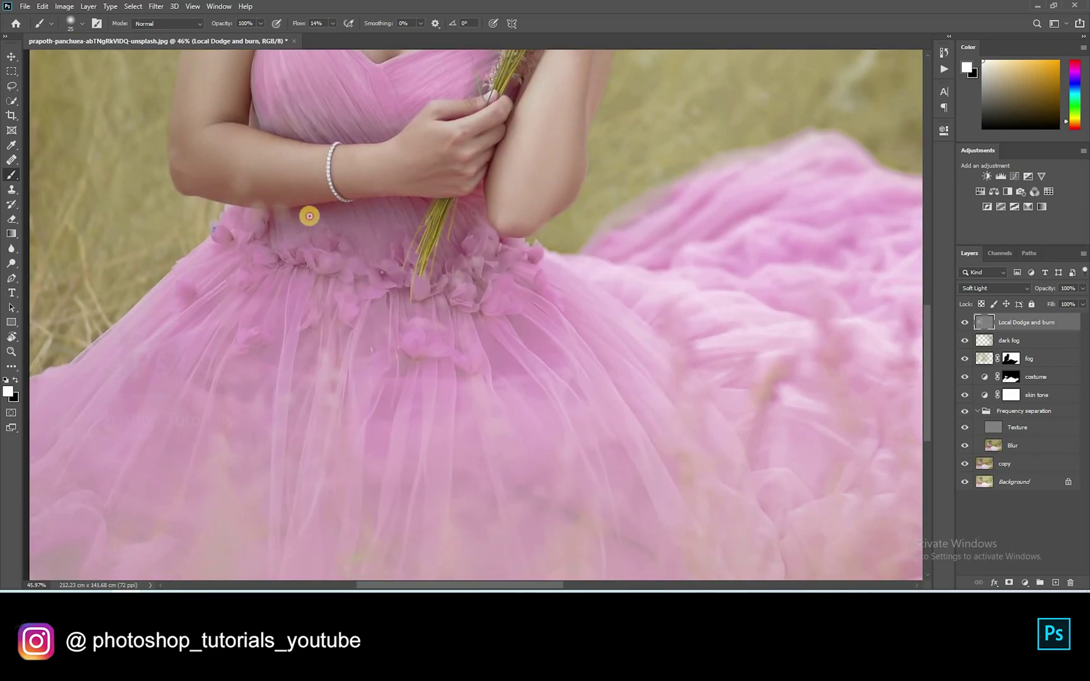
{"action": "mouse_move", "coordinate": [332, 219]}
{"action": "left_mouse_down"}
{"action": "mouse_move", "coordinate": [348, 246]}
{"action": "mouse_move", "coordinate": [346, 213]}
{"action": "mouse_move", "coordinate": [377, 262]}
{"action": "mouse_move", "coordinate": [359, 209]}
{"action": "mouse_move", "coordinate": [393, 242]}
{"action": "mouse_move", "coordinate": [388, 211]}
{"action": "mouse_move", "coordinate": [414, 243]}
{"action": "mouse_move", "coordinate": [421, 220]}
{"action": "mouse_move", "coordinate": [463, 260]}
{"action": "left_mouse_up"}
{"action": "left_click_drag", "start_coordinate": [461, 217], "coordinate": [469, 228]}
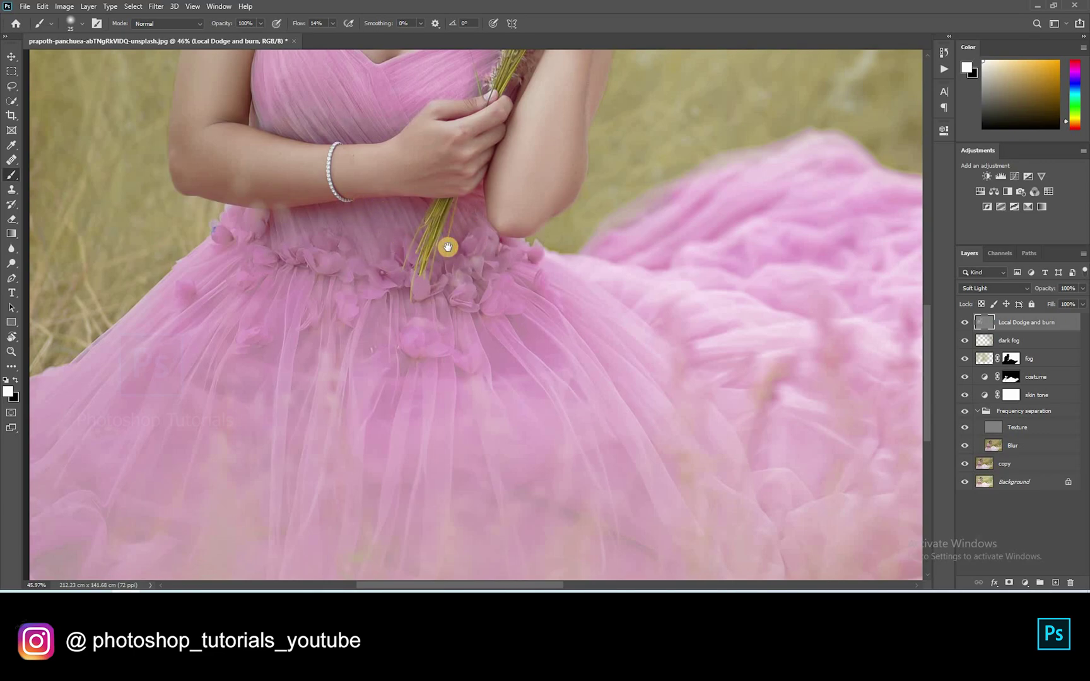
Dodge the waist flowers and the left folds of the skirt with the brush enlarged to 40 px
{"action": "scroll", "coordinate": [447, 247], "scroll_direction": "down", "scroll_amount": 5}
{"action": "mouse_move", "coordinate": [355, 289]}
{"action": "left_mouse_down"}
{"action": "mouse_move", "coordinate": [421, 253]}
{"action": "mouse_move", "coordinate": [427, 220]}
{"action": "left_mouse_up"}
{"action": "key", "text": "bracketright"}
{"action": "key", "text": "bracketright"}
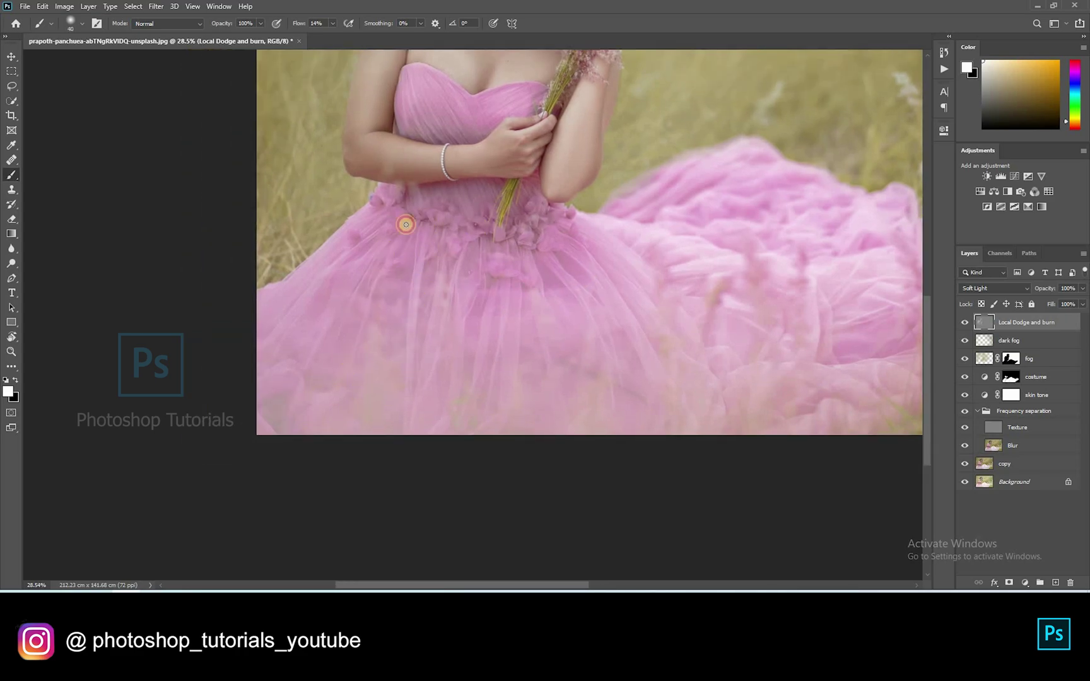
{"action": "mouse_move", "coordinate": [371, 268]}
{"action": "left_mouse_down"}
{"action": "mouse_move", "coordinate": [309, 319]}
{"action": "mouse_move", "coordinate": [283, 317]}
{"action": "left_mouse_up"}
{"action": "left_click_drag", "start_coordinate": [361, 222], "coordinate": [360, 222]}
Dodge the long center and right folds of the skirt, enlarging the white brush to 60 px
{"action": "left_click_drag", "start_coordinate": [459, 267], "coordinate": [429, 394]}
{"action": "left_click_drag", "start_coordinate": [487, 258], "coordinate": [477, 350]}
{"action": "left_click_drag", "start_coordinate": [489, 235], "coordinate": [499, 350]}
{"action": "key", "text": "]"}
{"action": "mouse_move", "coordinate": [526, 251]}
{"action": "left_mouse_down"}
{"action": "mouse_move", "coordinate": [547, 307]}
{"action": "mouse_move", "coordinate": [596, 355]}
{"action": "left_mouse_up"}
Switch the brush color to black and burn the shadow at the inner end of the left eyebrow
{"action": "key", "text": "x"}
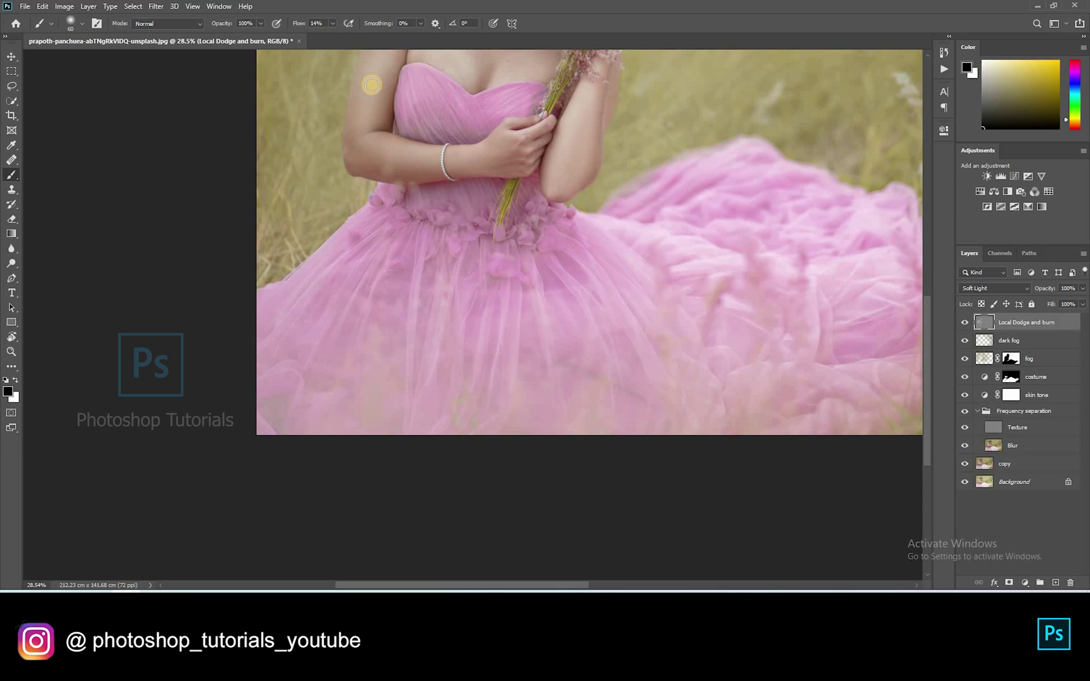
{"action": "scroll", "coordinate": [435, 87], "scroll_direction": "up", "scroll_amount": 7}
{"action": "scroll", "coordinate": [584, 236], "scroll_direction": "up", "scroll_amount": 3}
{"action": "left_click_drag", "start_coordinate": [651, 173], "coordinate": [597, 444]}
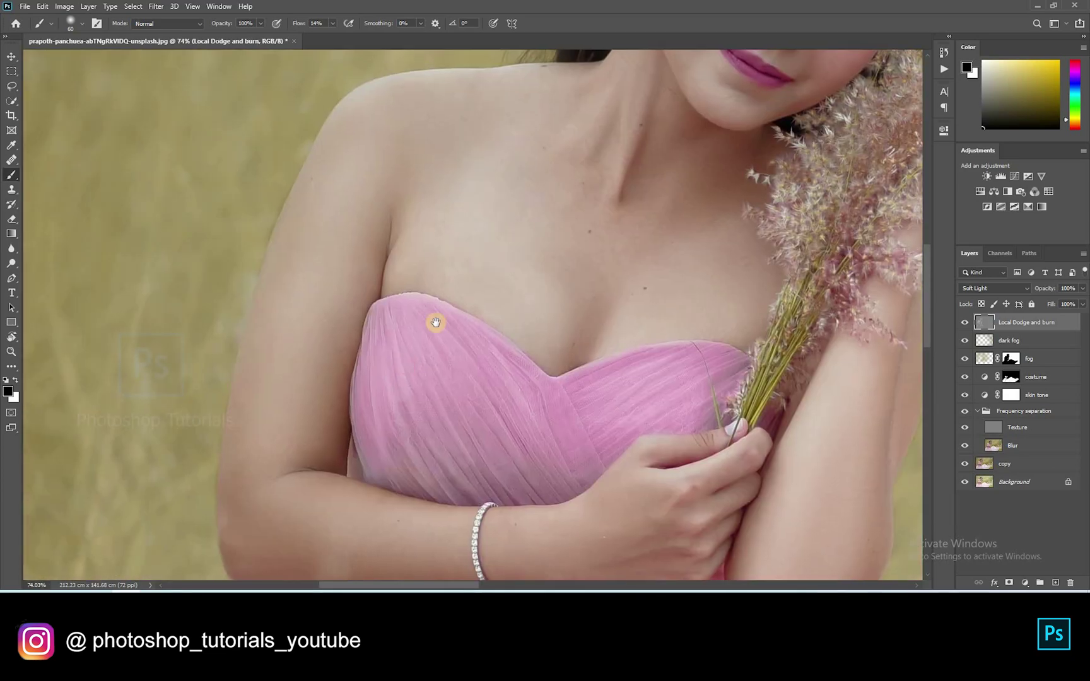
{"action": "left_click_drag", "start_coordinate": [436, 321], "coordinate": [152, 569]}
{"action": "scroll", "coordinate": [553, 240], "scroll_direction": "up", "scroll_amount": 1}
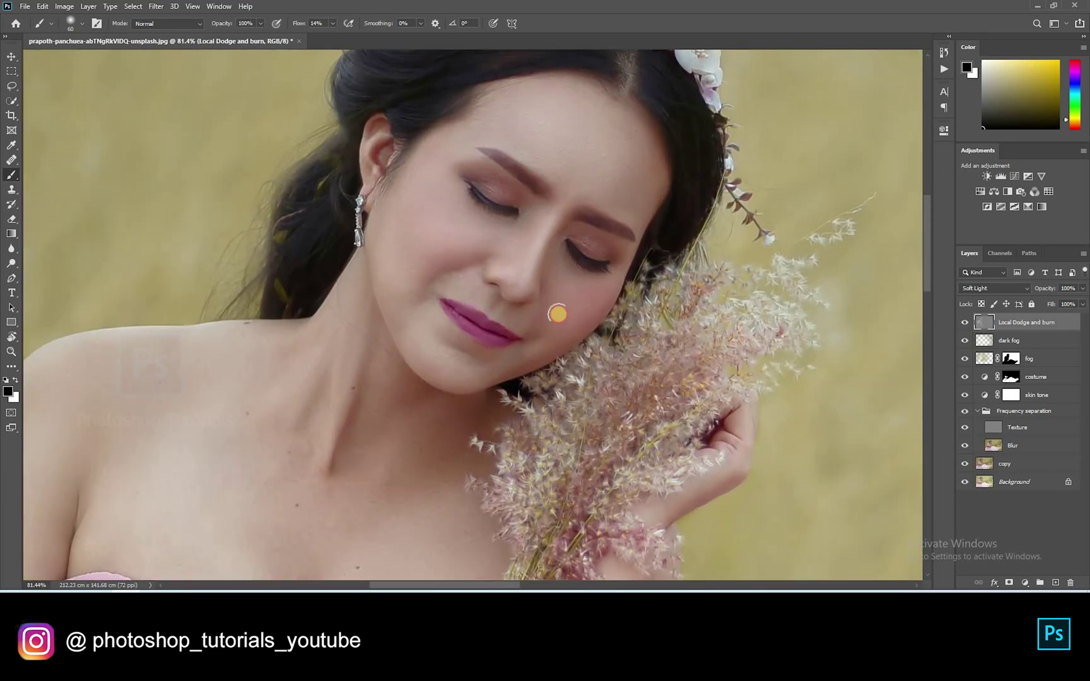
{"action": "left_click_drag", "start_coordinate": [631, 149], "coordinate": [616, 260]}
{"action": "key", "text": "bracketright"}
{"action": "key", "text": "bracketright"}
{"action": "key", "text": "bracketright"}
{"action": "key", "text": "bracketright"}
{"action": "key", "text": "bracketright"}
{"action": "key", "text": "bracketleft"}
{"action": "key", "text": "bracketleft"}
{"action": "key", "text": "bracketleft"}
{"action": "key", "text": "bracketleft"}
{"action": "key", "text": "bracketleft"}
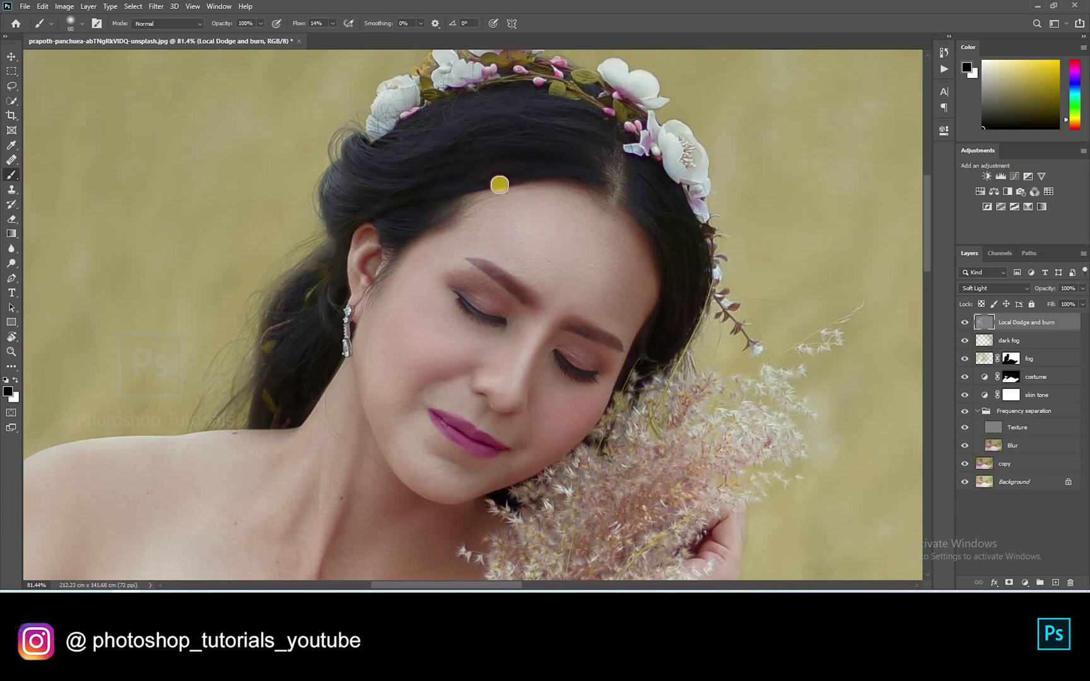
{"action": "key", "text": "bracketleft"}
{"action": "key", "text": "bracketleft"}
{"action": "mouse_move", "coordinate": [530, 303]}
{"action": "left_mouse_down"}
{"action": "mouse_move", "coordinate": [481, 261]}
{"action": "mouse_move", "coordinate": [518, 275]}
{"action": "left_mouse_up"}
Burn the outer end of the right eyebrow and the nose tip with a 15 px black brush
{"action": "key", "text": "space"}
{"action": "left_click_drag", "start_coordinate": [596, 326], "coordinate": [572, 206]}
{"action": "left_click_drag", "start_coordinate": [592, 224], "coordinate": [596, 233]}
{"action": "key", "text": "bracketleft"}
{"action": "left_click_drag", "start_coordinate": [495, 286], "coordinate": [499, 288]}
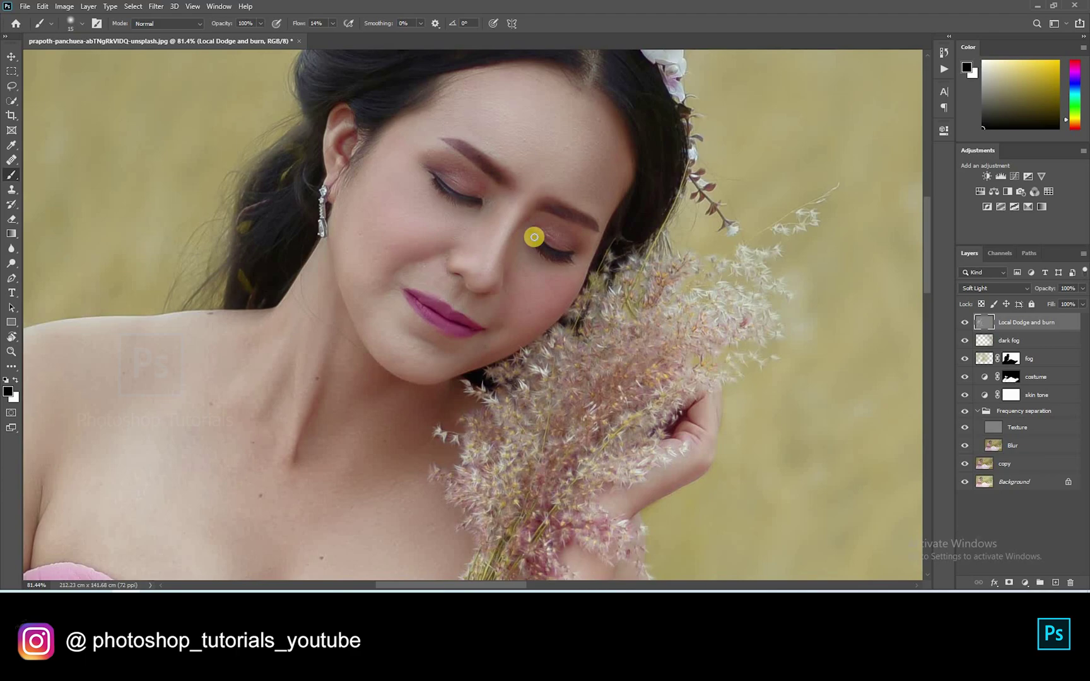
Burn the nose bridge, left cheek, left brow area and right eyelid, enlarging the black brush from 25 px
{"action": "key", "text": "bracketright"}
{"action": "key", "text": "ctrl"}
{"action": "key", "text": "bracketright"}
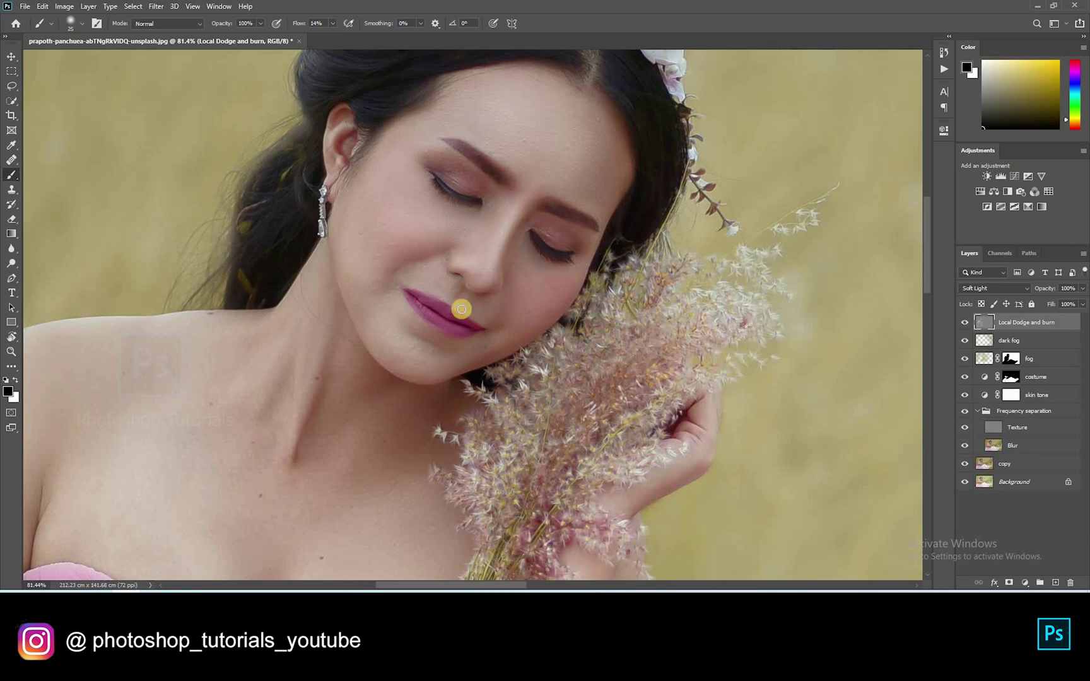
{"action": "left_click_drag", "start_coordinate": [514, 202], "coordinate": [498, 225]}
{"action": "key", "text": "bracketright"}
{"action": "left_click_drag", "start_coordinate": [421, 263], "coordinate": [403, 267]}
{"action": "mouse_move", "coordinate": [480, 174]}
{"action": "left_mouse_down"}
{"action": "mouse_move", "coordinate": [445, 161]}
{"action": "mouse_move", "coordinate": [487, 194]}
{"action": "mouse_move", "coordinate": [484, 161]}
{"action": "left_mouse_up"}
{"action": "key", "text": "bracketright"}
{"action": "mouse_move", "coordinate": [537, 228]}
{"action": "left_mouse_down"}
{"action": "mouse_move", "coordinate": [571, 243]}
{"action": "mouse_move", "coordinate": [558, 258]}
{"action": "mouse_move", "coordinate": [566, 243]}
{"action": "left_mouse_up"}
Burn the lash line of the left eye with the brush reduced to 20 px
{"action": "key", "text": "bracketleft"}
{"action": "key", "text": "bracketleft"}
{"action": "key", "text": "bracketleft"}
{"action": "key", "text": "bracketleft"}
{"action": "key", "text": "bracketleft"}
{"action": "mouse_move", "coordinate": [464, 200]}
{"action": "left_mouse_down"}
{"action": "mouse_move", "coordinate": [433, 174]}
{"action": "mouse_move", "coordinate": [469, 203]}
{"action": "left_mouse_up"}
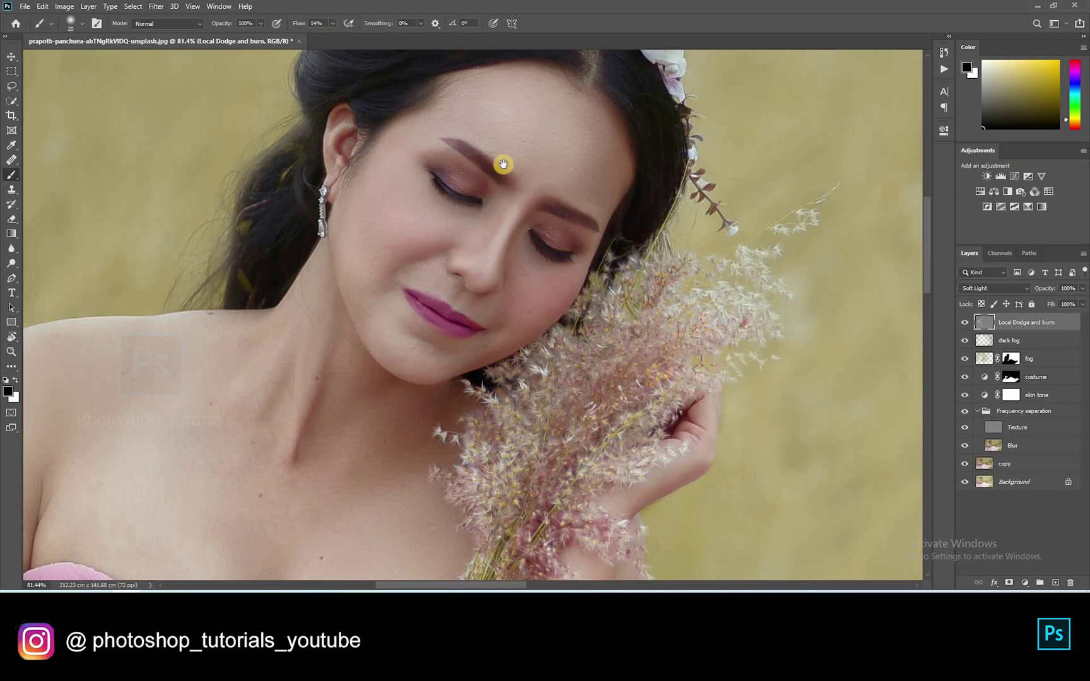
Burn the forehead near the hairline and the left contour of the face with a larger black brush
{"action": "left_click_drag", "start_coordinate": [482, 266], "coordinate": [509, 208]}
{"action": "key", "text": "bracketright"}
{"action": "key", "text": "bracketright"}
{"action": "key", "text": "bracketright"}
{"action": "mouse_move", "coordinate": [542, 170]}
{"action": "left_mouse_down"}
{"action": "mouse_move", "coordinate": [550, 156]}
{"action": "mouse_move", "coordinate": [534, 207]}
{"action": "mouse_move", "coordinate": [546, 165]}
{"action": "mouse_move", "coordinate": [584, 151]}
{"action": "left_mouse_up"}
{"action": "mouse_move", "coordinate": [365, 172]}
{"action": "left_mouse_down"}
{"action": "mouse_move", "coordinate": [417, 157]}
{"action": "mouse_move", "coordinate": [450, 275]}
{"action": "left_mouse_up"}
{"action": "key", "text": "bracketright"}
{"action": "key", "text": "bracketright"}
{"action": "key", "text": "bracketright"}
{"action": "mouse_move", "coordinate": [419, 117]}
{"action": "left_mouse_down"}
{"action": "mouse_move", "coordinate": [439, 241]}
{"action": "mouse_move", "coordinate": [462, 267]}
{"action": "mouse_move", "coordinate": [490, 238]}
{"action": "mouse_move", "coordinate": [449, 203]}
{"action": "left_mouse_up"}
{"action": "mouse_move", "coordinate": [394, 341]}
{"action": "left_mouse_down"}
{"action": "mouse_move", "coordinate": [430, 296]}
{"action": "mouse_move", "coordinate": [487, 267]}
{"action": "left_mouse_up"}
Burn the collarbone and upper chest shadows with the black brush enlarged to 175 px
{"action": "key", "text": "bracketright"}
{"action": "key", "text": "bracketright"}
{"action": "key", "text": "bracketright"}
{"action": "key", "text": "bracketright"}
{"action": "key", "text": "bracketleft"}
{"action": "key", "text": "bracketleft"}
{"action": "key", "text": "bracketright"}
{"action": "key", "text": "bracketright"}
{"action": "key", "text": "bracketright"}
{"action": "key", "text": "bracketright"}
{"action": "key", "text": "bracketright"}
{"action": "key", "text": "bracketright"}
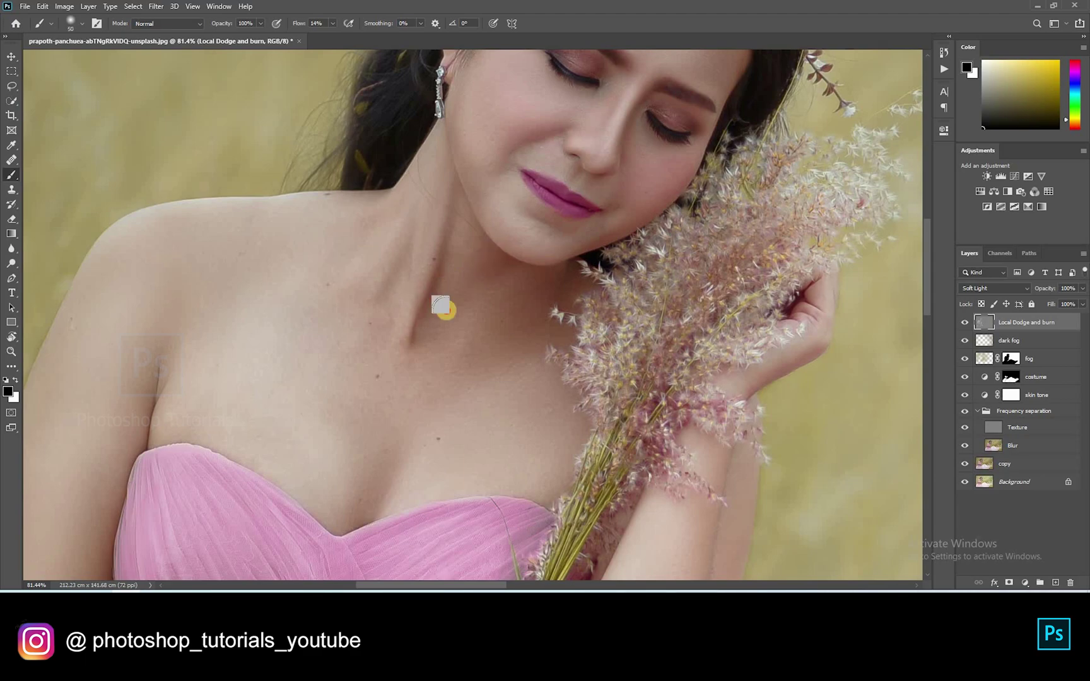
{"action": "left_click_drag", "start_coordinate": [459, 433], "coordinate": [531, 371]}
{"action": "key", "text": "["}
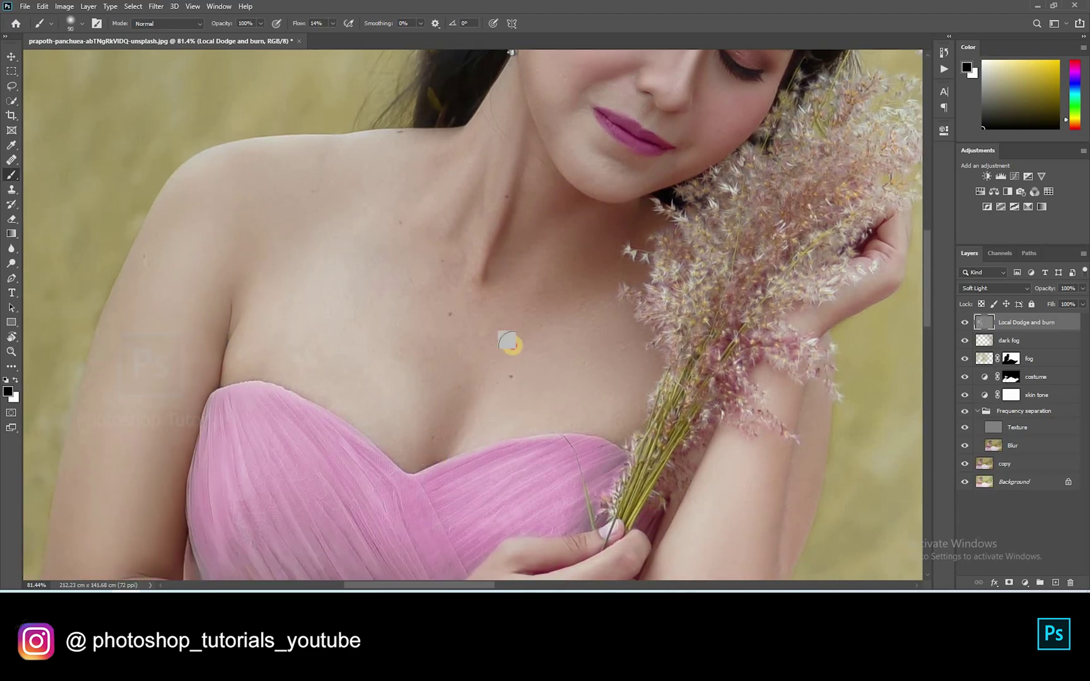
{"action": "key", "text": "bracketright"}
{"action": "key", "text": "bracketright"}
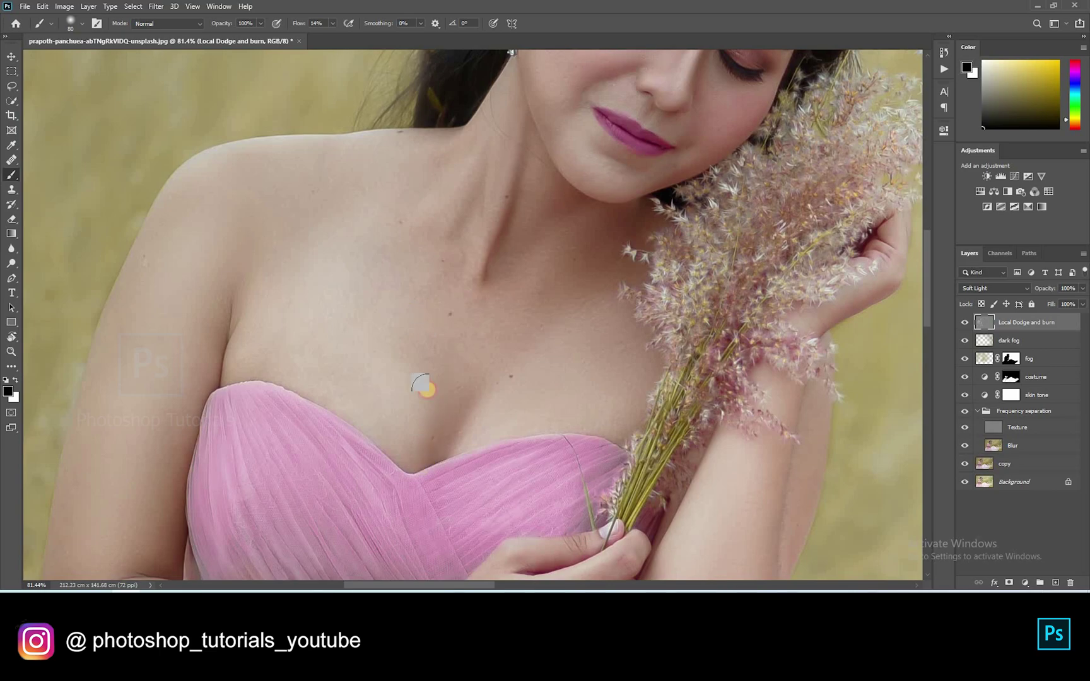
{"action": "key", "text": "bracketright"}
{"action": "key", "text": "bracketright"}
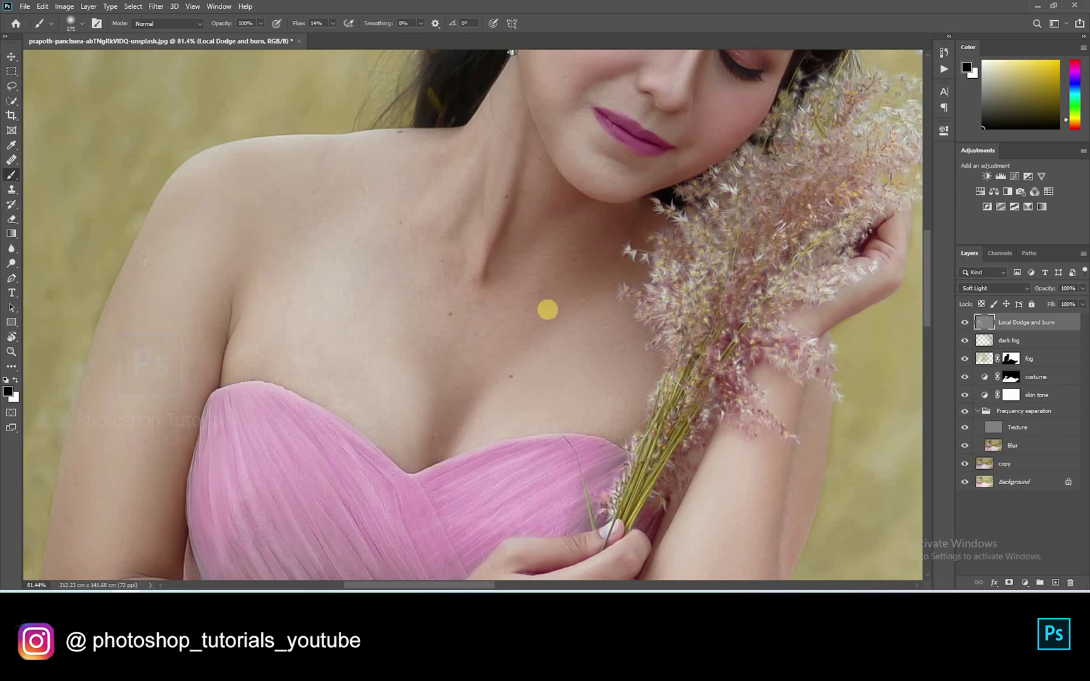
{"action": "left_click_drag", "start_coordinate": [407, 269], "coordinate": [479, 350]}
Burn the folded forearm and the left edge of the bodice, reducing the black brush to 30 px
{"action": "left_click_drag", "start_coordinate": [361, 344], "coordinate": [441, 193]}
{"action": "left_click_drag", "start_coordinate": [336, 496], "coordinate": [341, 507]}
{"action": "key", "text": "bracketleft"}
{"action": "key", "text": "bracketleft"}
{"action": "key", "text": "bracketleft"}
{"action": "mouse_move", "coordinate": [364, 453]}
{"action": "left_mouse_down"}
{"action": "mouse_move", "coordinate": [324, 310]}
{"action": "mouse_move", "coordinate": [329, 343]}
{"action": "left_mouse_up"}
{"action": "key", "text": "bracketleft"}
{"action": "key", "text": "bracketleft"}
{"action": "key", "text": "bracketleft"}
{"action": "key", "text": "bracketleft"}
{"action": "key", "text": "bracketleft"}
{"action": "key", "text": "bracketleft"}
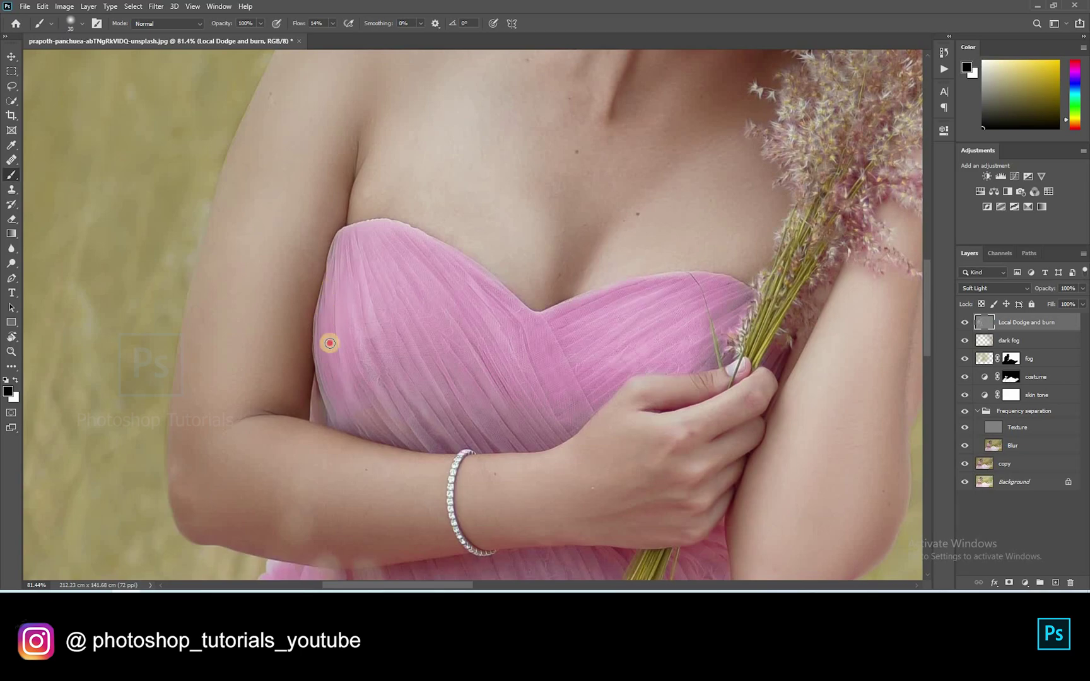
Burn the pleat shadows across the left half of the bodice with a 10 px black brush
{"action": "key", "text": "bracketleft"}
{"action": "key", "text": "bracketleft"}
{"action": "key", "text": "bracketleft"}
{"action": "key", "text": "bracketleft"}
{"action": "key", "text": "bracketleft"}
{"action": "left_click_drag", "start_coordinate": [347, 245], "coordinate": [351, 275]}
{"action": "key", "text": "bracketright"}
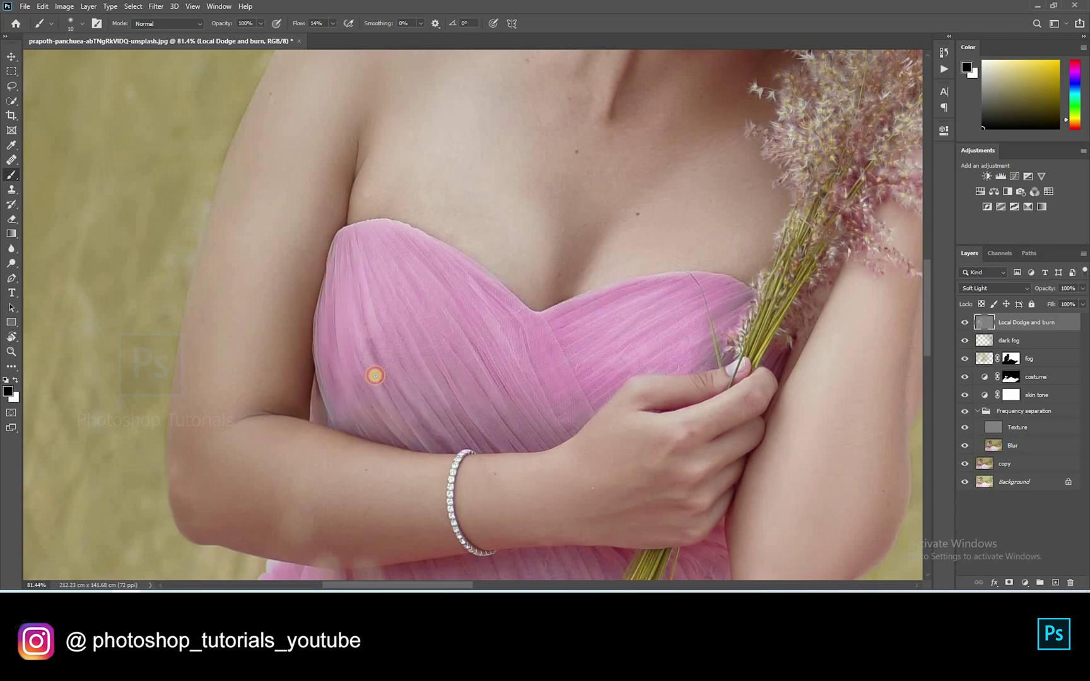
{"action": "mouse_move", "coordinate": [373, 253]}
{"action": "left_mouse_down"}
{"action": "mouse_move", "coordinate": [398, 335]}
{"action": "mouse_move", "coordinate": [465, 443]}
{"action": "mouse_move", "coordinate": [393, 313]}
{"action": "mouse_move", "coordinate": [446, 445]}
{"action": "left_mouse_up"}
{"action": "mouse_move", "coordinate": [399, 260]}
{"action": "left_mouse_down"}
{"action": "mouse_move", "coordinate": [484, 438]}
{"action": "mouse_move", "coordinate": [391, 288]}
{"action": "mouse_move", "coordinate": [506, 439]}
{"action": "left_mouse_up"}
{"action": "left_click_drag", "start_coordinate": [441, 309], "coordinate": [535, 433]}
{"action": "left_click_drag", "start_coordinate": [478, 321], "coordinate": [554, 431]}
{"action": "left_click_drag", "start_coordinate": [499, 308], "coordinate": [543, 389]}
Rotate the canvas sideways and burn the remaining pleat shadows on the bodice's left half with the 10 px brush
{"action": "mouse_move", "coordinate": [428, 241]}
{"action": "left_mouse_down"}
{"action": "mouse_move", "coordinate": [484, 304]}
{"action": "mouse_move", "coordinate": [675, 200]}
{"action": "mouse_move", "coordinate": [693, 136]}
{"action": "left_mouse_up"}
{"action": "key", "text": "r"}
{"action": "left_click_drag", "start_coordinate": [646, 255], "coordinate": [637, 146]}
{"action": "mouse_move", "coordinate": [463, 263]}
{"action": "left_mouse_down"}
{"action": "mouse_move", "coordinate": [417, 269]}
{"action": "mouse_move", "coordinate": [499, 186]}
{"action": "left_mouse_up"}
{"action": "key", "text": "b"}
{"action": "mouse_move", "coordinate": [430, 264]}
{"action": "left_mouse_down"}
{"action": "mouse_move", "coordinate": [512, 179]}
{"action": "mouse_move", "coordinate": [482, 218]}
{"action": "mouse_move", "coordinate": [390, 282]}
{"action": "mouse_move", "coordinate": [518, 146]}
{"action": "left_mouse_up"}
{"action": "mouse_move", "coordinate": [445, 219]}
{"action": "left_mouse_down"}
{"action": "mouse_move", "coordinate": [517, 143]}
{"action": "mouse_move", "coordinate": [395, 271]}
{"action": "mouse_move", "coordinate": [523, 130]}
{"action": "mouse_move", "coordinate": [405, 246]}
{"action": "mouse_move", "coordinate": [473, 173]}
{"action": "mouse_move", "coordinate": [431, 192]}
{"action": "left_mouse_up"}
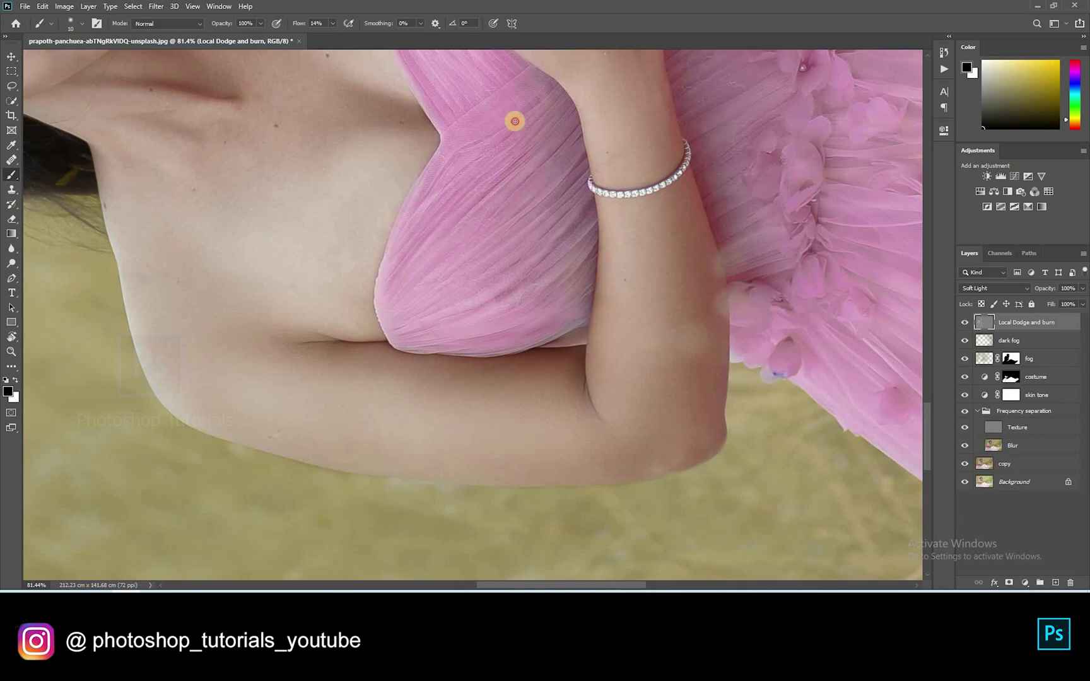
{"action": "mouse_move", "coordinate": [403, 256]}
{"action": "left_mouse_down"}
{"action": "mouse_move", "coordinate": [504, 161]}
{"action": "mouse_move", "coordinate": [453, 249]}
{"action": "mouse_move", "coordinate": [406, 288]}
{"action": "mouse_move", "coordinate": [518, 178]}
{"action": "mouse_move", "coordinate": [521, 159]}
{"action": "mouse_move", "coordinate": [392, 306]}
{"action": "mouse_move", "coordinate": [491, 209]}
{"action": "mouse_move", "coordinate": [565, 166]}
{"action": "mouse_move", "coordinate": [405, 311]}
{"action": "mouse_move", "coordinate": [563, 169]}
{"action": "mouse_move", "coordinate": [415, 320]}
{"action": "mouse_move", "coordinate": [566, 203]}
{"action": "mouse_move", "coordinate": [409, 331]}
{"action": "mouse_move", "coordinate": [558, 236]}
{"action": "mouse_move", "coordinate": [423, 326]}
{"action": "mouse_move", "coordinate": [524, 261]}
{"action": "mouse_move", "coordinate": [570, 290]}
{"action": "mouse_move", "coordinate": [463, 307]}
{"action": "mouse_move", "coordinate": [416, 336]}
{"action": "mouse_move", "coordinate": [538, 271]}
{"action": "mouse_move", "coordinate": [456, 328]}
{"action": "mouse_move", "coordinate": [505, 299]}
{"action": "mouse_move", "coordinate": [585, 281]}
{"action": "mouse_move", "coordinate": [590, 296]}
{"action": "mouse_move", "coordinate": [491, 361]}
{"action": "mouse_move", "coordinate": [552, 312]}
{"action": "mouse_move", "coordinate": [597, 303]}
{"action": "mouse_move", "coordinate": [482, 333]}
{"action": "mouse_move", "coordinate": [600, 301]}
{"action": "mouse_move", "coordinate": [550, 333]}
{"action": "mouse_move", "coordinate": [480, 338]}
{"action": "left_mouse_up"}
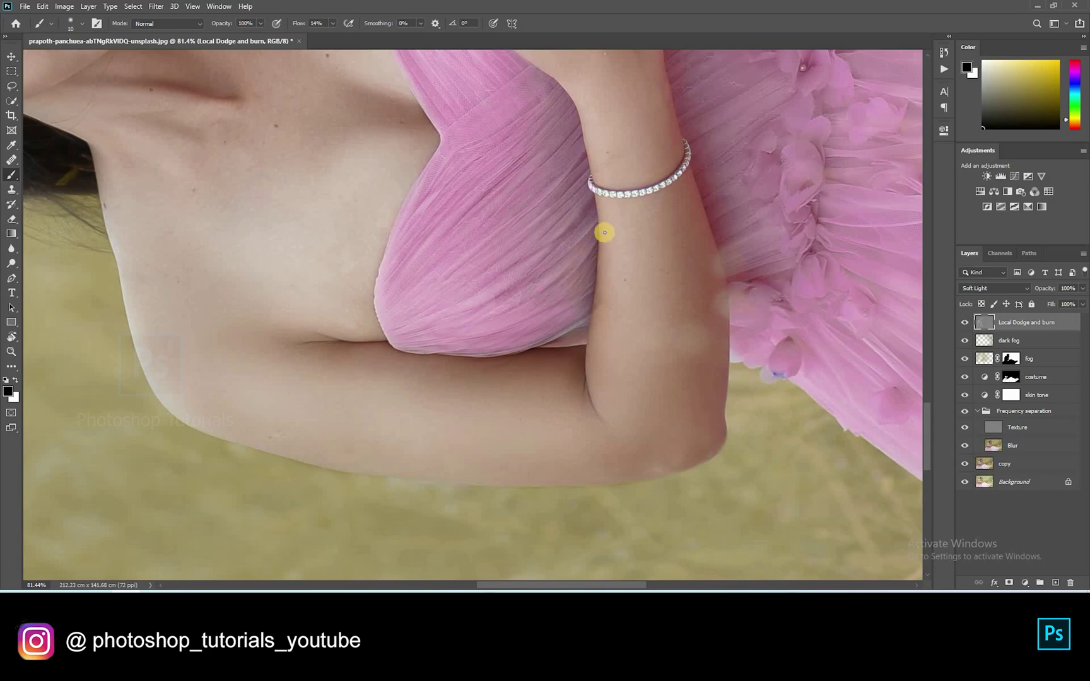
Undo the last two burn strokes and burn the pleats near the bodice's underarm edge again
{"action": "key", "text": "ctrl+z"}
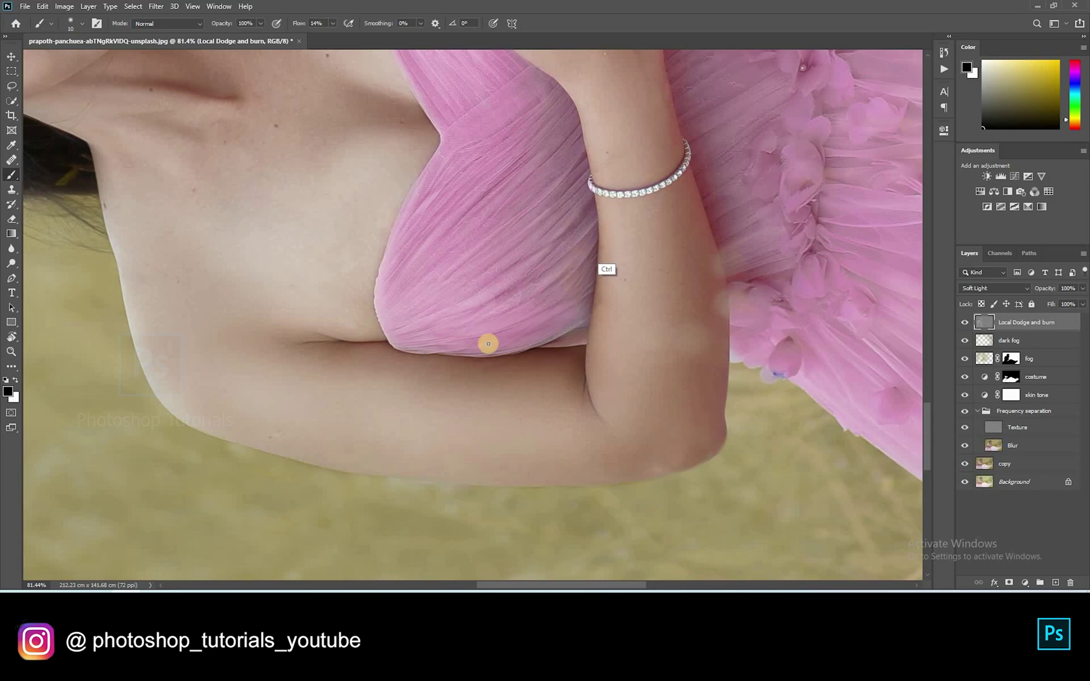
{"action": "key", "text": "ctrl+z"}
{"action": "mouse_move", "coordinate": [560, 326]}
{"action": "left_mouse_down"}
{"action": "mouse_move", "coordinate": [499, 321]}
{"action": "mouse_move", "coordinate": [489, 332]}
{"action": "mouse_move", "coordinate": [566, 242]}
{"action": "mouse_move", "coordinate": [501, 282]}
{"action": "left_mouse_up"}
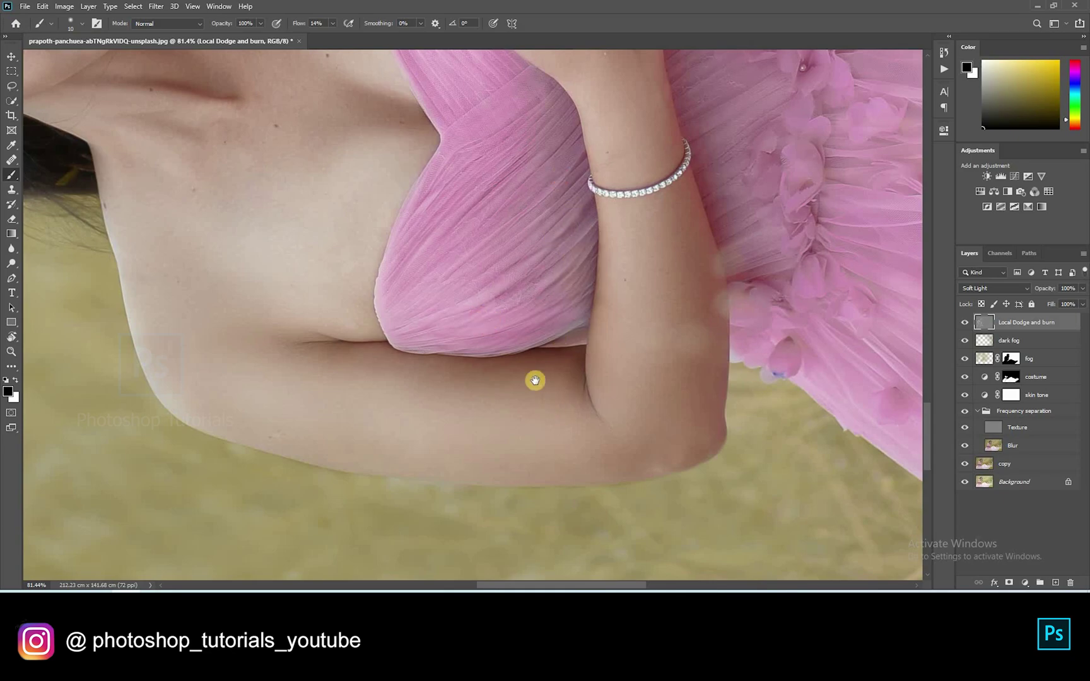
Restore the upright canvas and burn the pleat shadows on the right half of the bodice
{"action": "scroll", "coordinate": [519, 308], "scroll_direction": "up", "scroll_amount": 4}
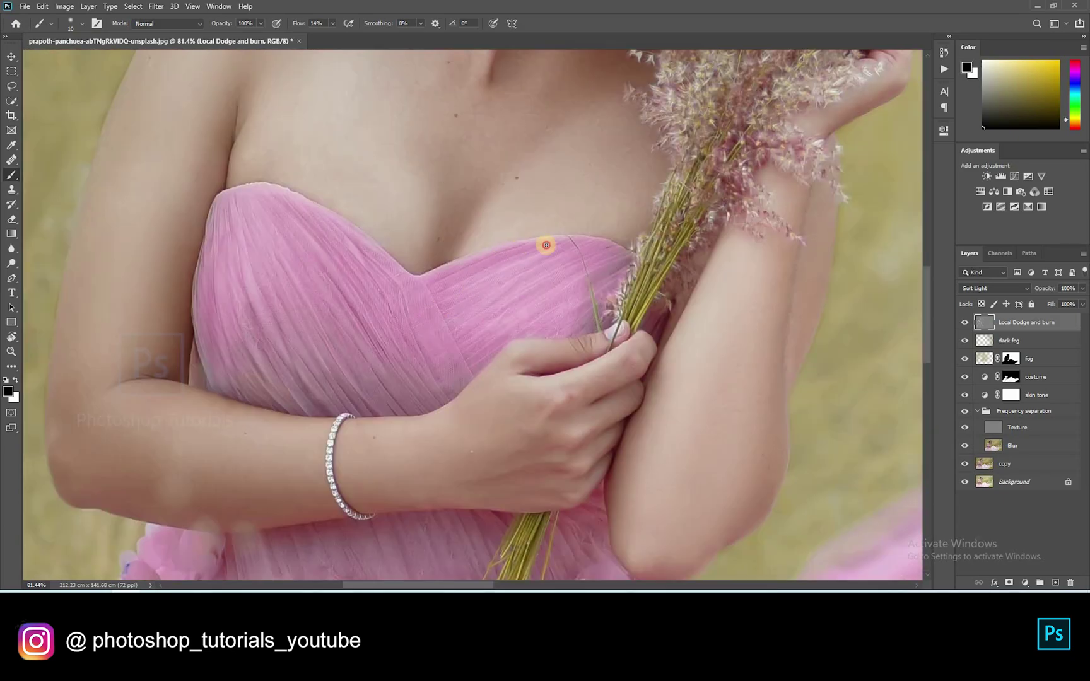
{"action": "mouse_move", "coordinate": [458, 300]}
{"action": "left_mouse_down"}
{"action": "mouse_move", "coordinate": [567, 239]}
{"action": "mouse_move", "coordinate": [450, 319]}
{"action": "mouse_move", "coordinate": [585, 255]}
{"action": "mouse_move", "coordinate": [524, 293]}
{"action": "mouse_move", "coordinate": [482, 347]}
{"action": "mouse_move", "coordinate": [582, 283]}
{"action": "mouse_move", "coordinate": [617, 283]}
{"action": "mouse_move", "coordinate": [622, 295]}
{"action": "left_mouse_up"}
{"action": "left_click_drag", "start_coordinate": [538, 331], "coordinate": [551, 299]}
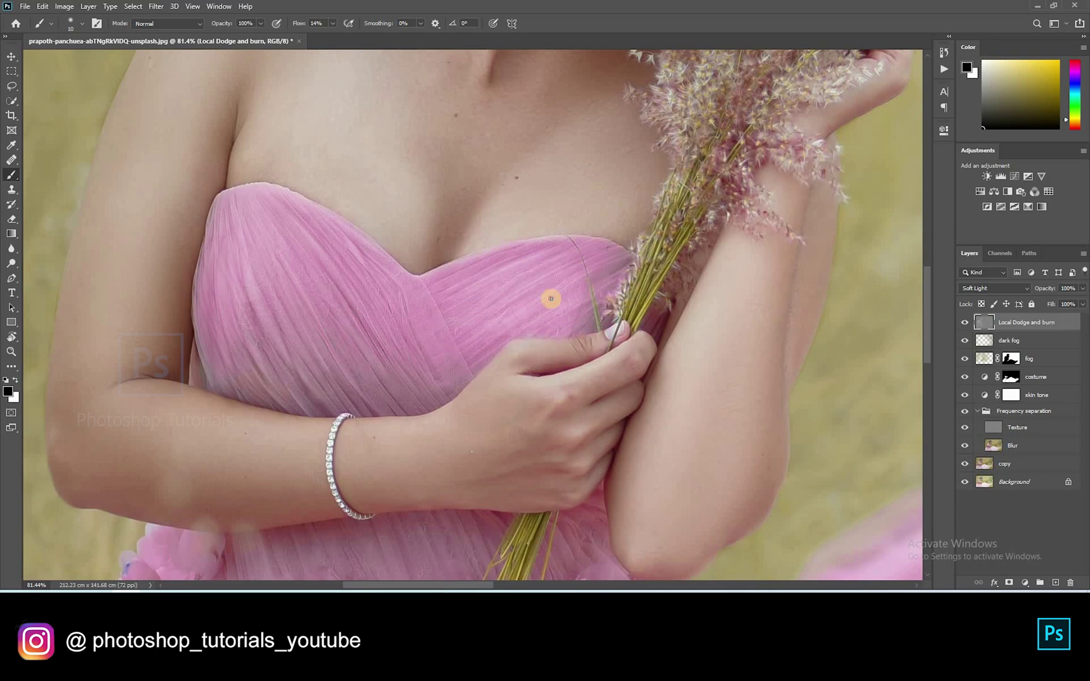
{"action": "mouse_move", "coordinate": [464, 346]}
{"action": "left_mouse_down"}
{"action": "mouse_move", "coordinate": [599, 261]}
{"action": "mouse_move", "coordinate": [562, 263]}
{"action": "mouse_move", "coordinate": [572, 248]}
{"action": "mouse_move", "coordinate": [524, 260]}
{"action": "left_mouse_up"}
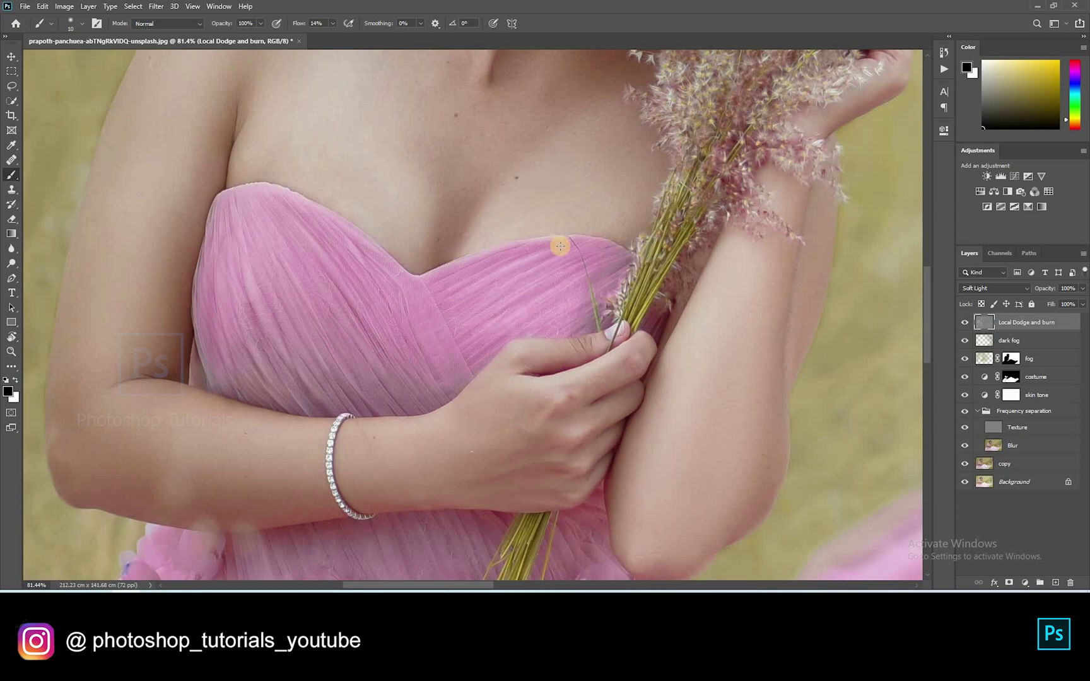
Fit the whole image and toggle the Local Dodge and burn layer off and on to compare the effect
{"action": "key", "text": "ctrl+0"}
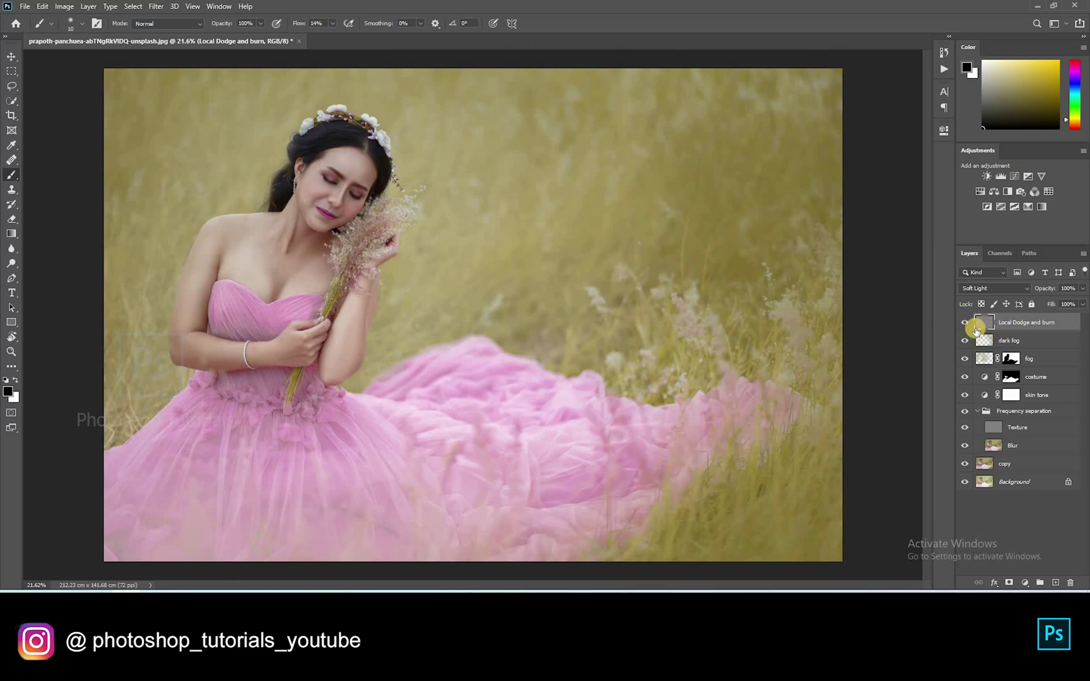
{"action": "left_click", "coordinate": [964, 326]}
{"action": "left_click", "coordinate": [964, 326]}
{"action": "left_click", "coordinate": [965, 327]}
{"action": "left_click", "coordinate": [964, 327]}
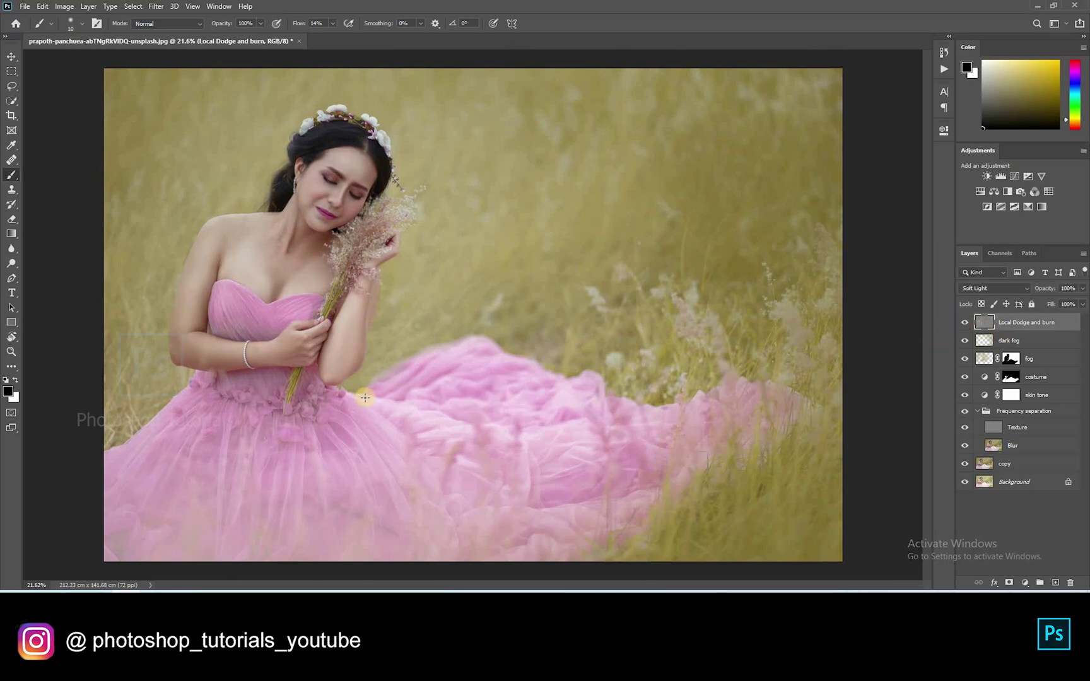
Burn the edge of the raised elbow and the folded forearm, enlarging the black brush to 100 px and beyond
{"action": "scroll", "coordinate": [364, 398], "scroll_direction": "up", "scroll_amount": 4}
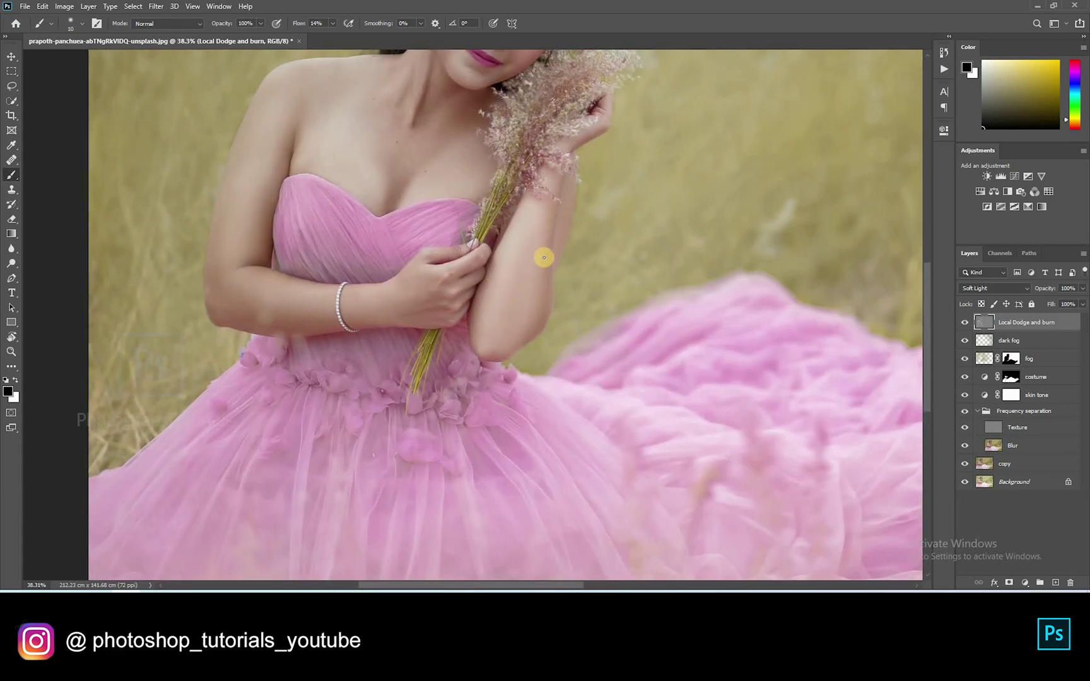
{"action": "key", "text": "bracketright"}
{"action": "key", "text": "bracketright"}
{"action": "key", "text": "bracketright"}
{"action": "key", "text": "bracketright"}
{"action": "key", "text": "bracketright"}
{"action": "key", "text": "bracketright"}
{"action": "mouse_move", "coordinate": [492, 367]}
{"action": "left_mouse_down"}
{"action": "mouse_move", "coordinate": [498, 258]}
{"action": "mouse_move", "coordinate": [487, 276]}
{"action": "left_mouse_up"}
{"action": "key", "text": "bracketright"}
{"action": "key", "text": "bracketright"}
{"action": "key", "text": "bracketright"}
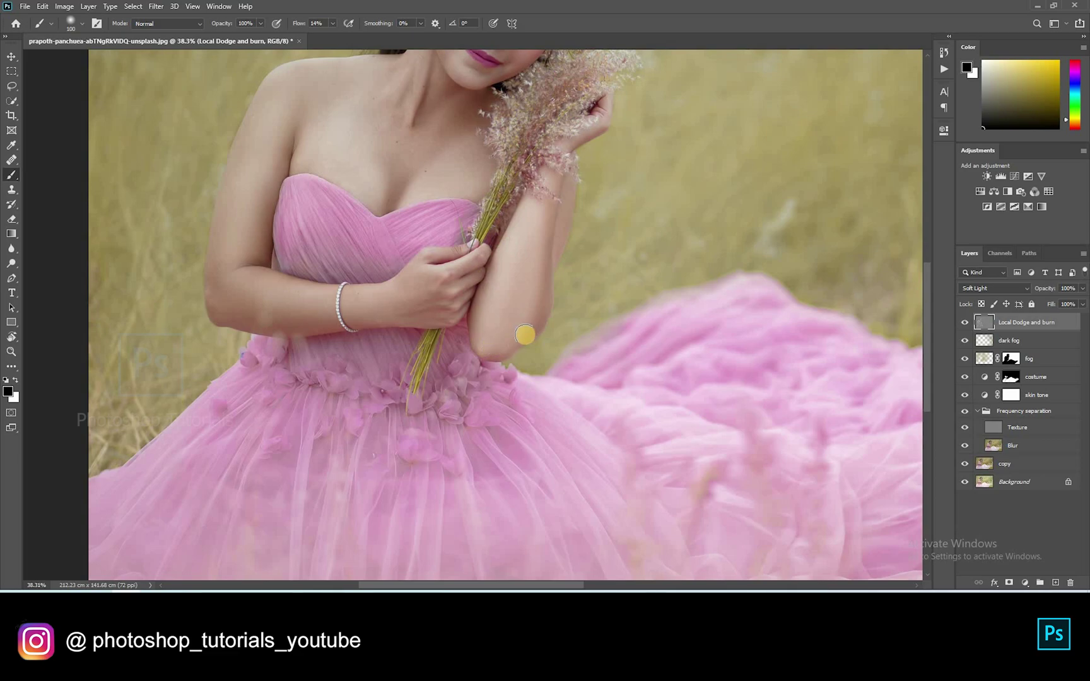
{"action": "key", "text": "bracketright"}
{"action": "key", "text": "bracketright"}
{"action": "left_click_drag", "start_coordinate": [334, 289], "coordinate": [313, 325]}
Burn the long fold shadows down the left and center of the skirt with a 90 to 100 px brush
{"action": "key", "text": "bracketleft"}
{"action": "key", "text": "bracketleft"}
{"action": "key", "text": "bracketright"}
{"action": "key", "text": "bracketright"}
{"action": "key", "text": "bracketright"}
{"action": "key", "text": "bracketleft"}
{"action": "scroll", "coordinate": [244, 263], "scroll_direction": "down", "scroll_amount": 5}
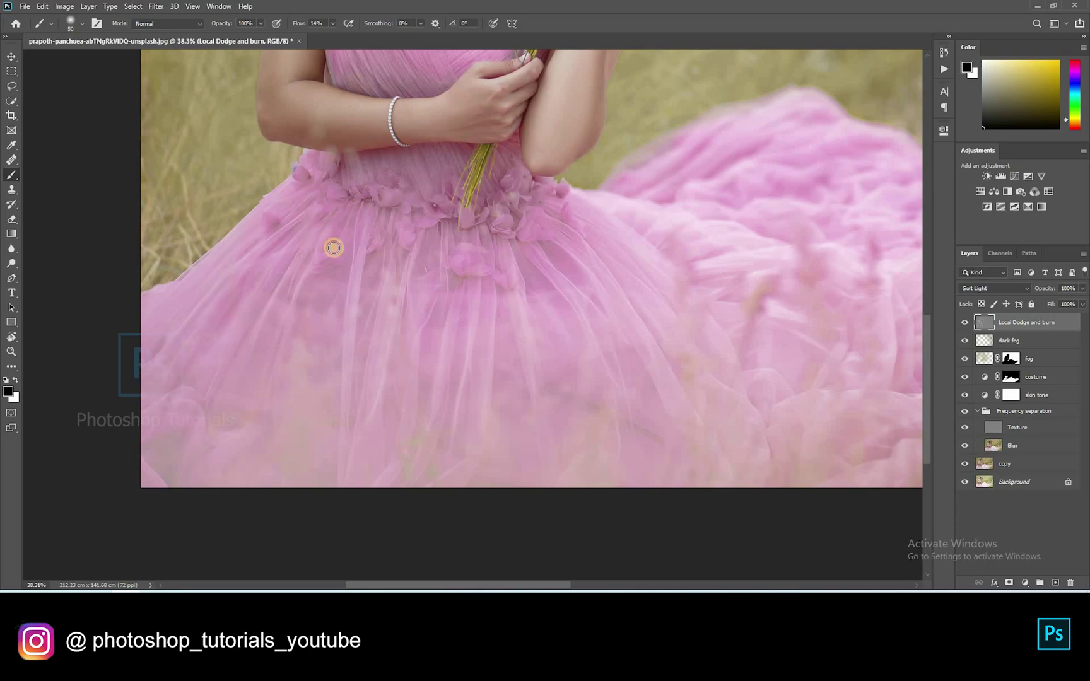
{"action": "key", "text": "bracketright"}
{"action": "key", "text": "bracketright"}
{"action": "key", "text": "bracketright"}
{"action": "left_click_drag", "start_coordinate": [372, 218], "coordinate": [359, 444]}
{"action": "mouse_move", "coordinate": [423, 226]}
{"action": "left_mouse_down"}
{"action": "mouse_move", "coordinate": [421, 291]}
{"action": "mouse_move", "coordinate": [436, 275]}
{"action": "mouse_move", "coordinate": [425, 428]}
{"action": "left_mouse_up"}
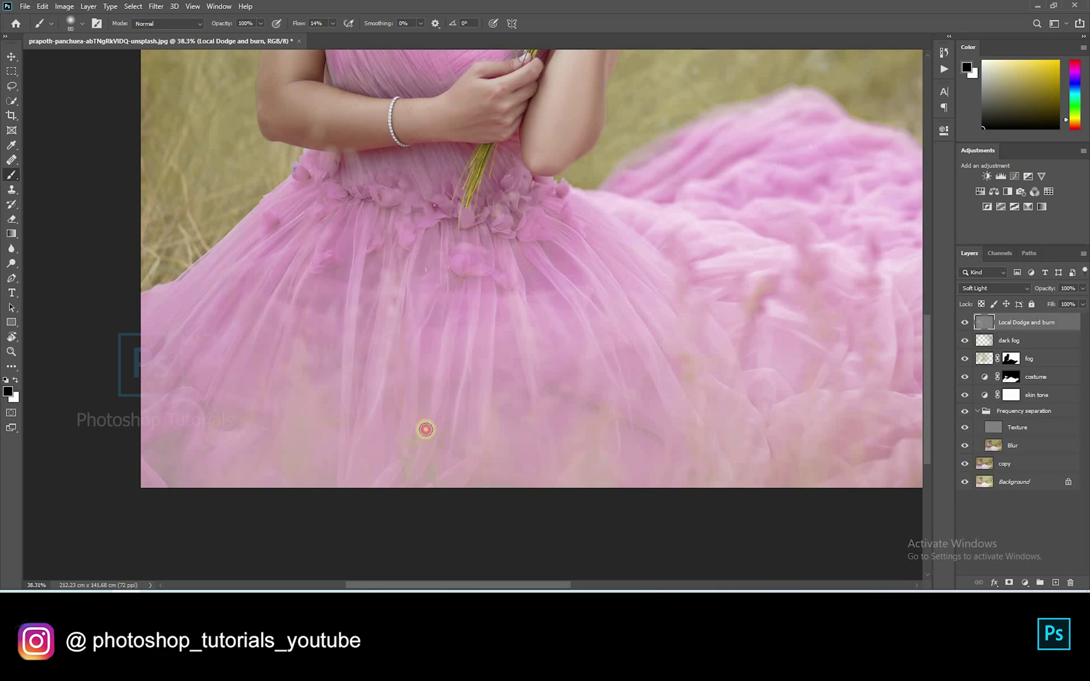
{"action": "left_click_drag", "start_coordinate": [458, 224], "coordinate": [461, 363]}
{"action": "left_click_drag", "start_coordinate": [501, 243], "coordinate": [547, 364]}
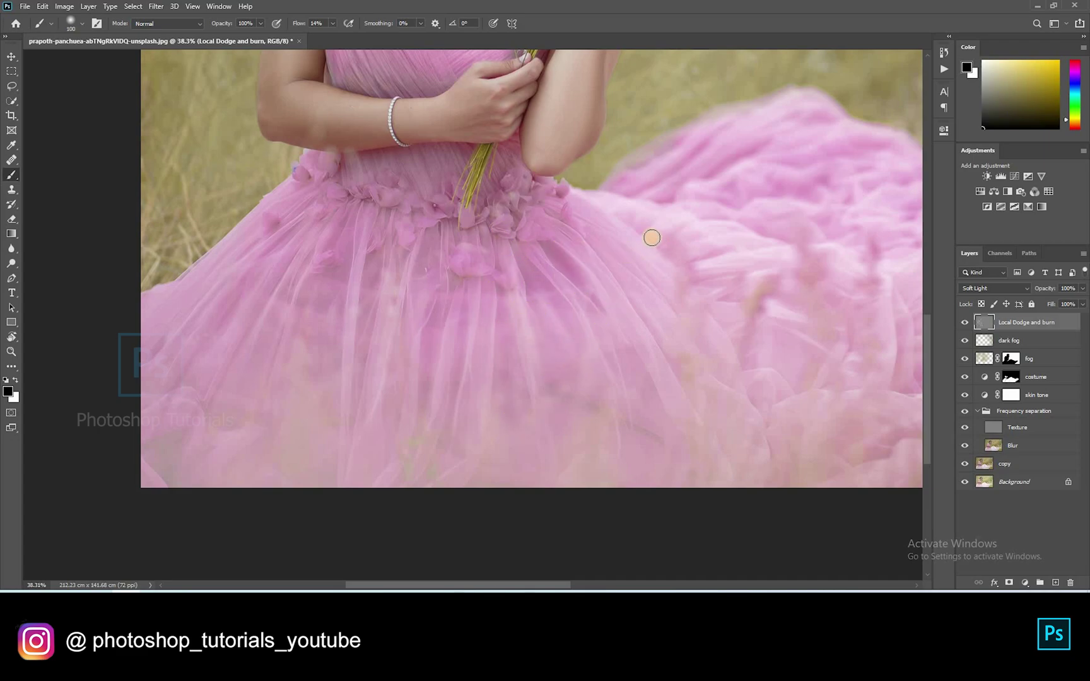
Rotate the canvas, burn the right skirt folds with a 70 px black brush, and restore the upright view
{"action": "key", "text": "r"}
{"action": "mouse_move", "coordinate": [435, 213]}
{"action": "left_mouse_down"}
{"action": "mouse_move", "coordinate": [469, 221]}
{"action": "mouse_move", "coordinate": [545, 279]}
{"action": "mouse_move", "coordinate": [441, 329]}
{"action": "left_mouse_up"}
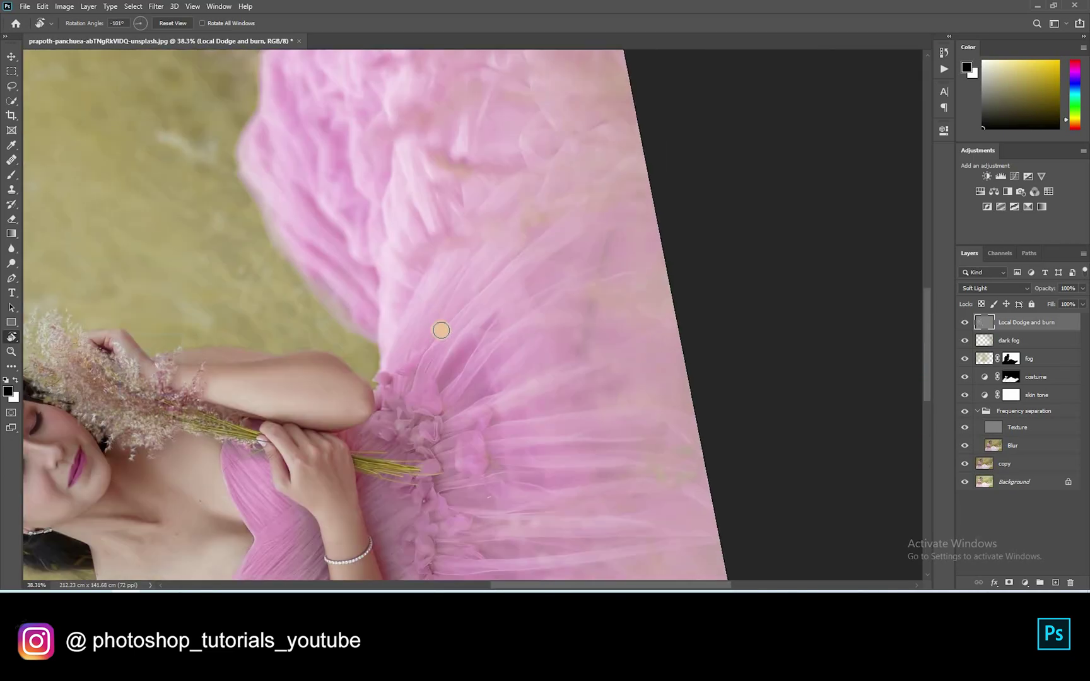
{"action": "key", "text": "b"}
{"action": "left_click", "coordinate": [557, 219]}
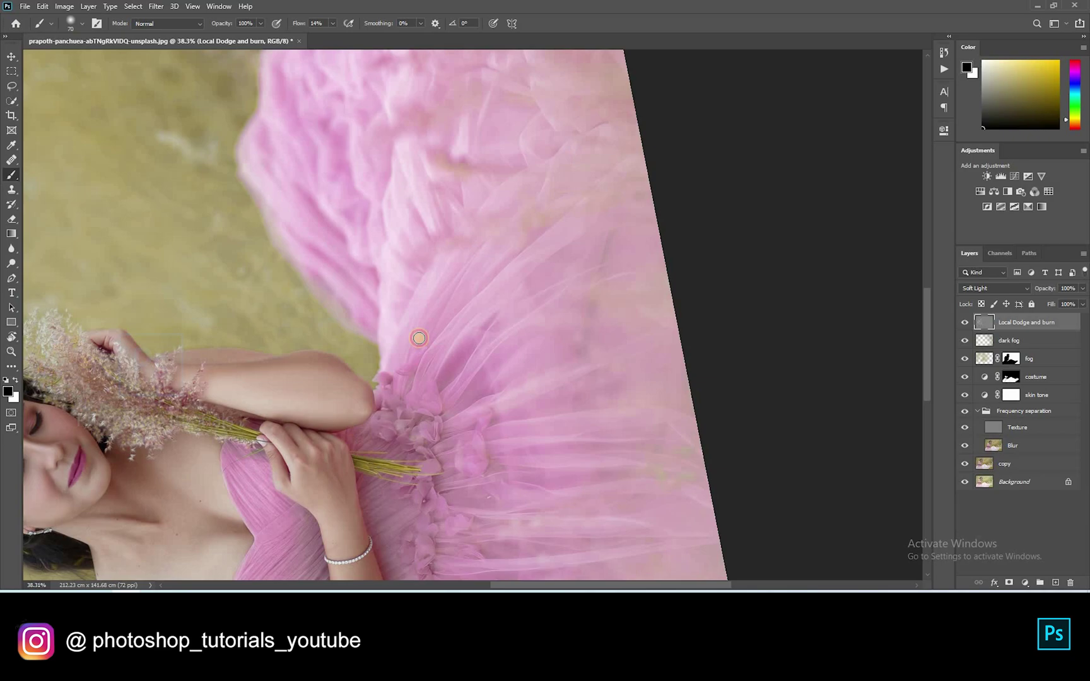
{"action": "key", "text": "Escape"}
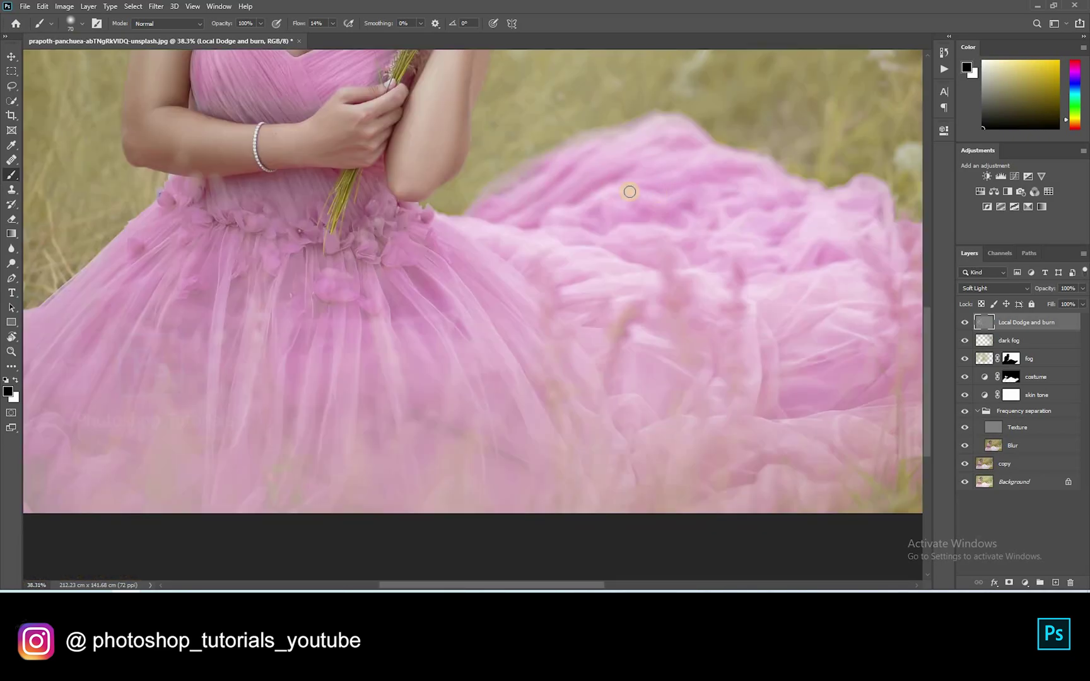
Burn the shadow folds across the gown's trailing train, enlarging the black brush up to 300 px
{"action": "left_click_drag", "start_coordinate": [611, 173], "coordinate": [616, 155]}
{"action": "mouse_move", "coordinate": [794, 375]}
{"action": "left_mouse_down"}
{"action": "mouse_move", "coordinate": [610, 329]}
{"action": "mouse_move", "coordinate": [623, 324]}
{"action": "left_mouse_up"}
{"action": "key", "text": "bracketright"}
{"action": "key", "text": "bracketright"}
{"action": "key", "text": "bracketright"}
{"action": "left_click_drag", "start_coordinate": [791, 313], "coordinate": [529, 356]}
{"action": "left_click", "coordinate": [730, 286]}
{"action": "left_click_drag", "start_coordinate": [730, 286], "coordinate": [560, 267]}
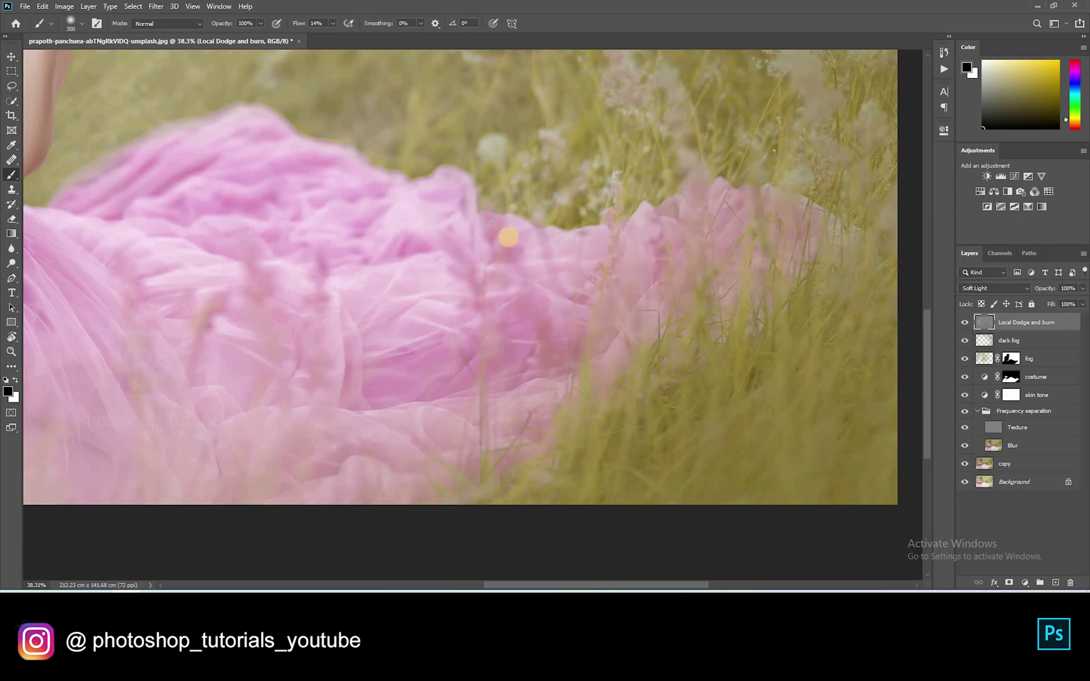
Fit the whole image, toggle the Local Dodge and burn layer off and on, and inspect the burned gown and skin
{"action": "key", "text": "ctrl+0"}
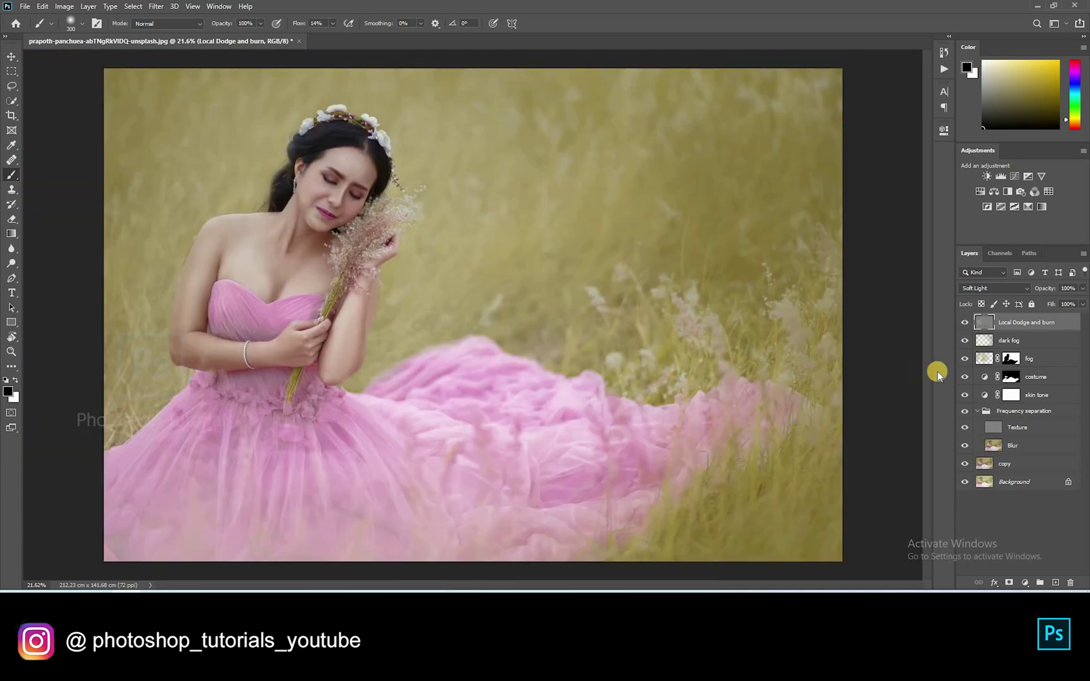
{"action": "left_click", "coordinate": [961, 323]}
{"action": "left_click", "coordinate": [961, 322]}
{"action": "left_click", "coordinate": [962, 322]}
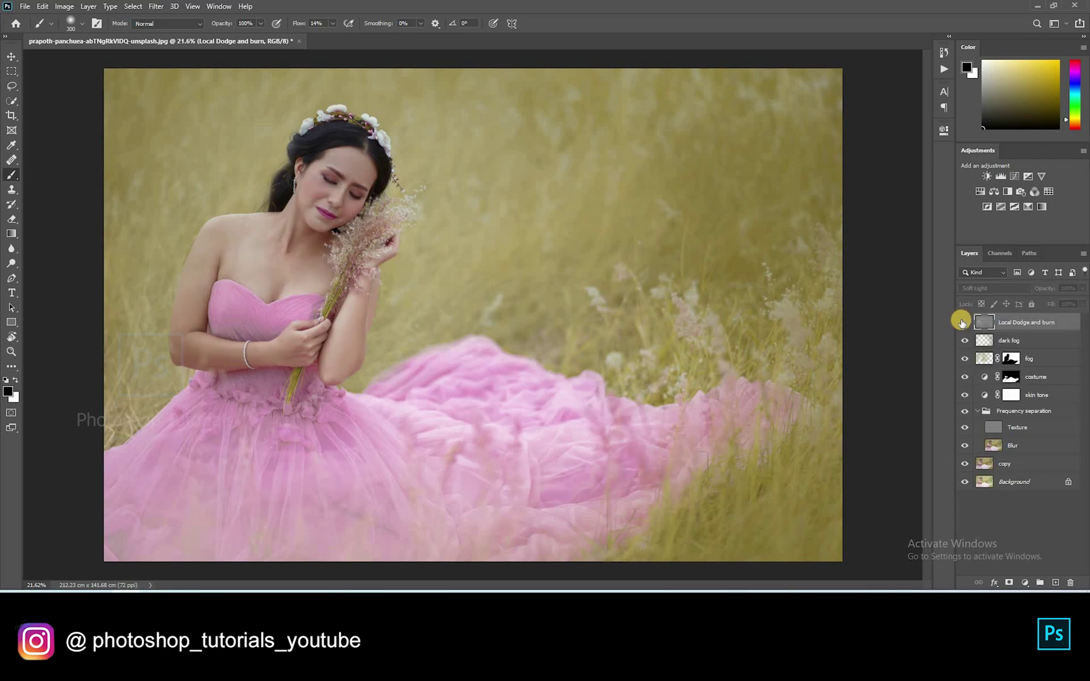
{"action": "left_click", "coordinate": [961, 322]}
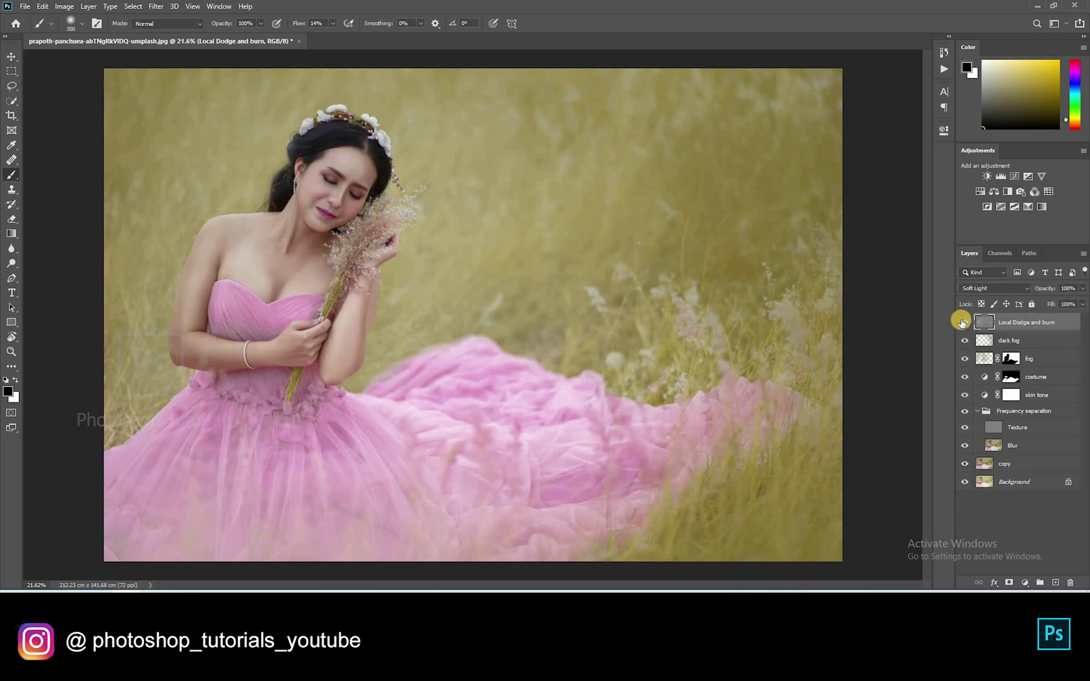
{"action": "left_click", "coordinate": [994, 496]}
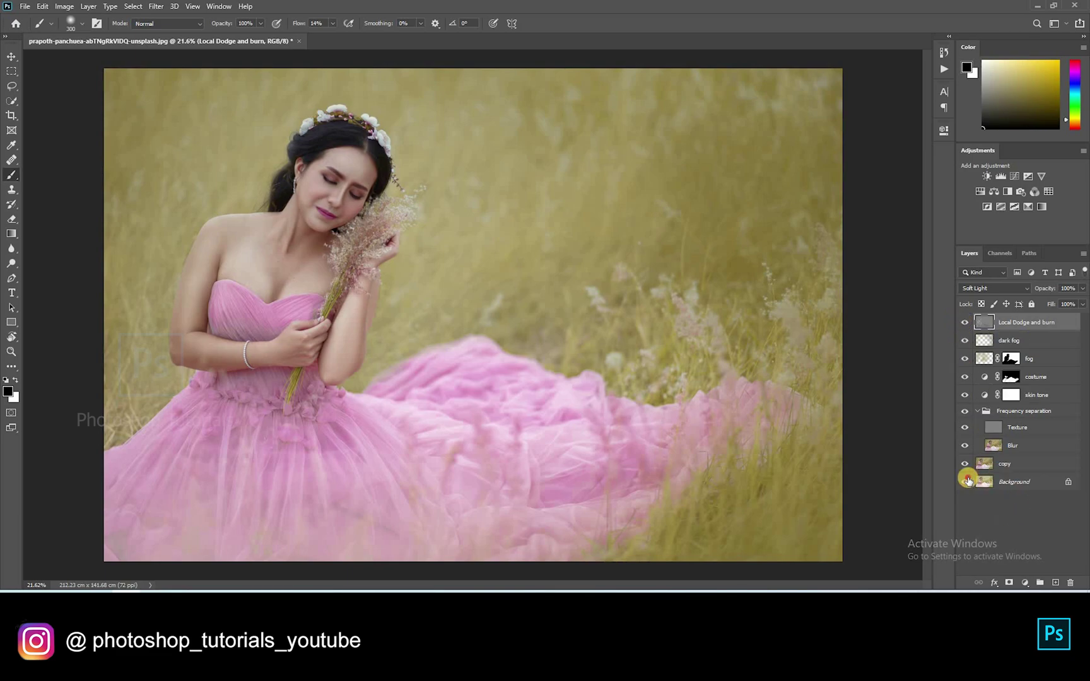
{"action": "scroll", "coordinate": [263, 153], "scroll_direction": "up", "scroll_amount": 2}
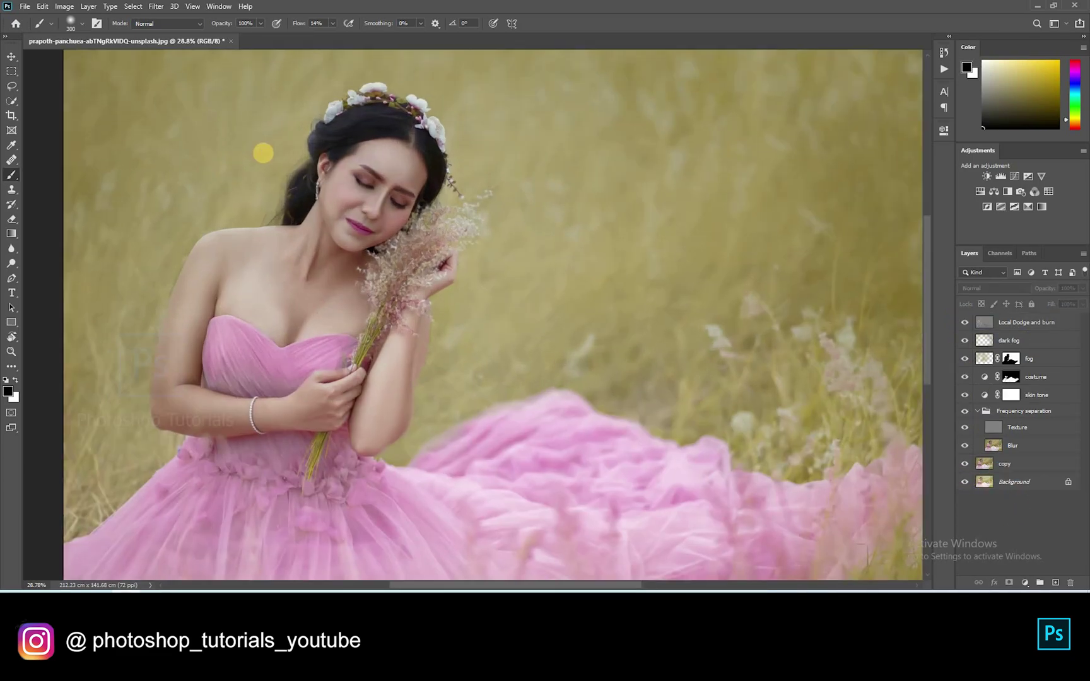
{"action": "scroll", "coordinate": [263, 153], "scroll_direction": "up", "scroll_amount": 1}
{"action": "scroll", "coordinate": [263, 152], "scroll_direction": "down", "scroll_amount": 3}
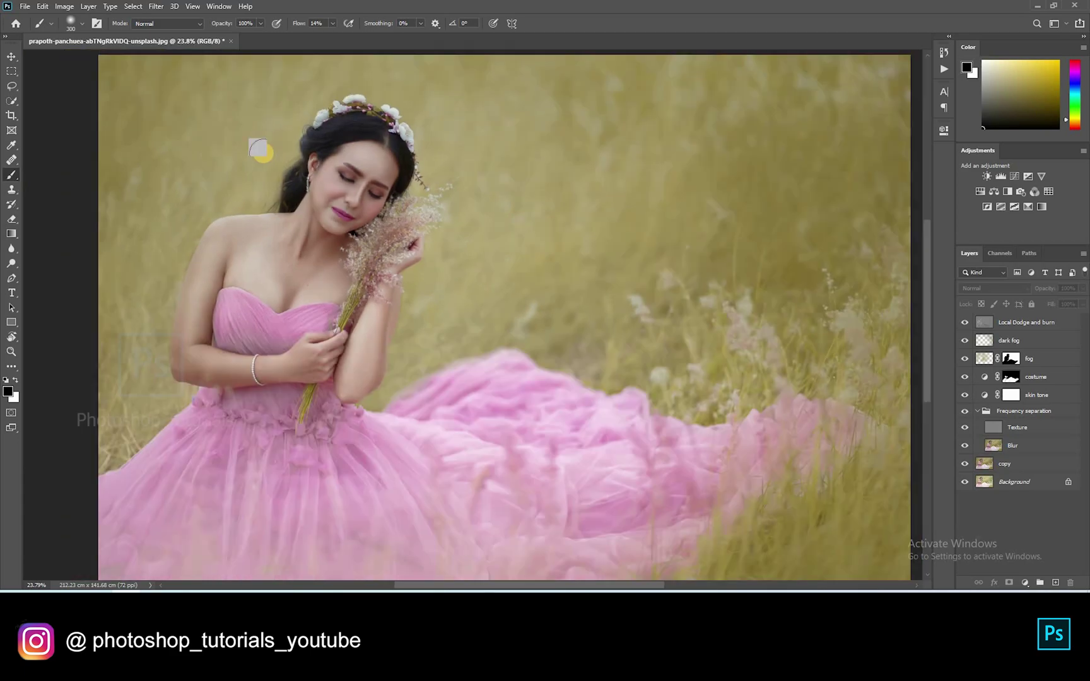
{"action": "scroll", "coordinate": [263, 152], "scroll_direction": "down", "scroll_amount": 1}
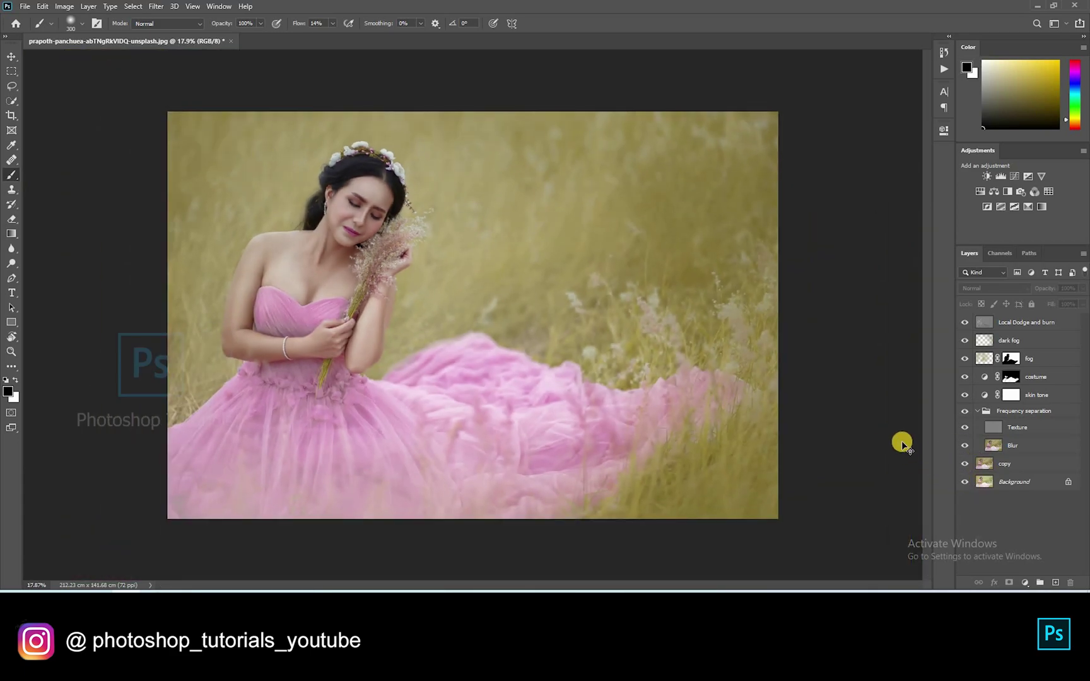
Add a Selective Color adjustment layer above Local Dodge and burn and adjust the sliders of its Reds range
{"action": "key", "text": "v"}
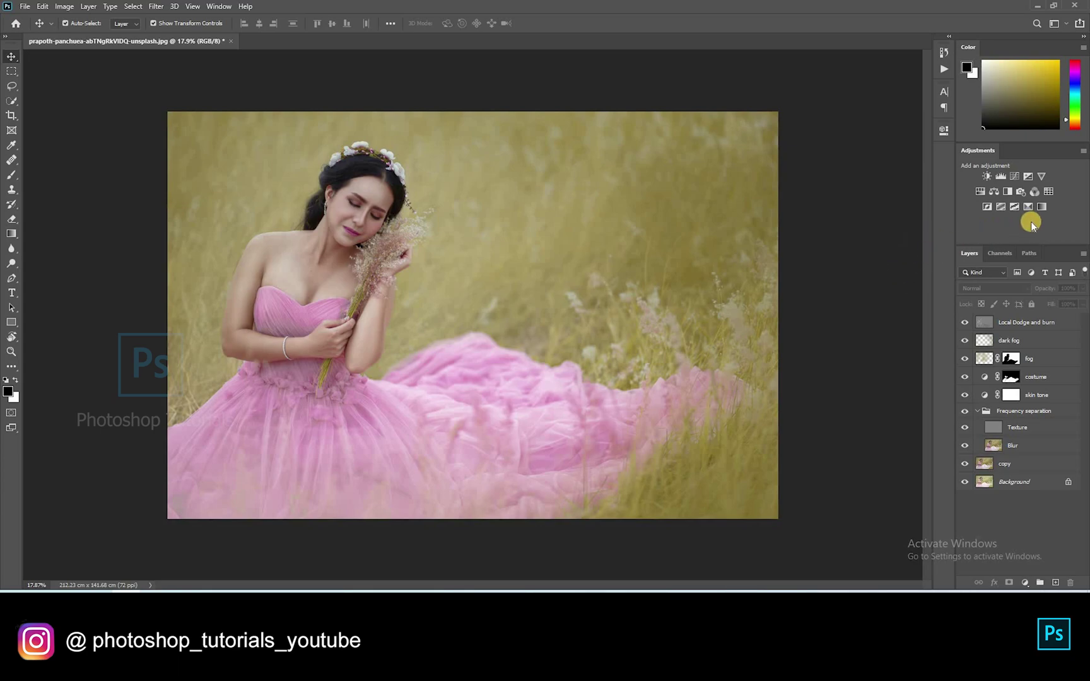
{"action": "left_click", "coordinate": [972, 322]}
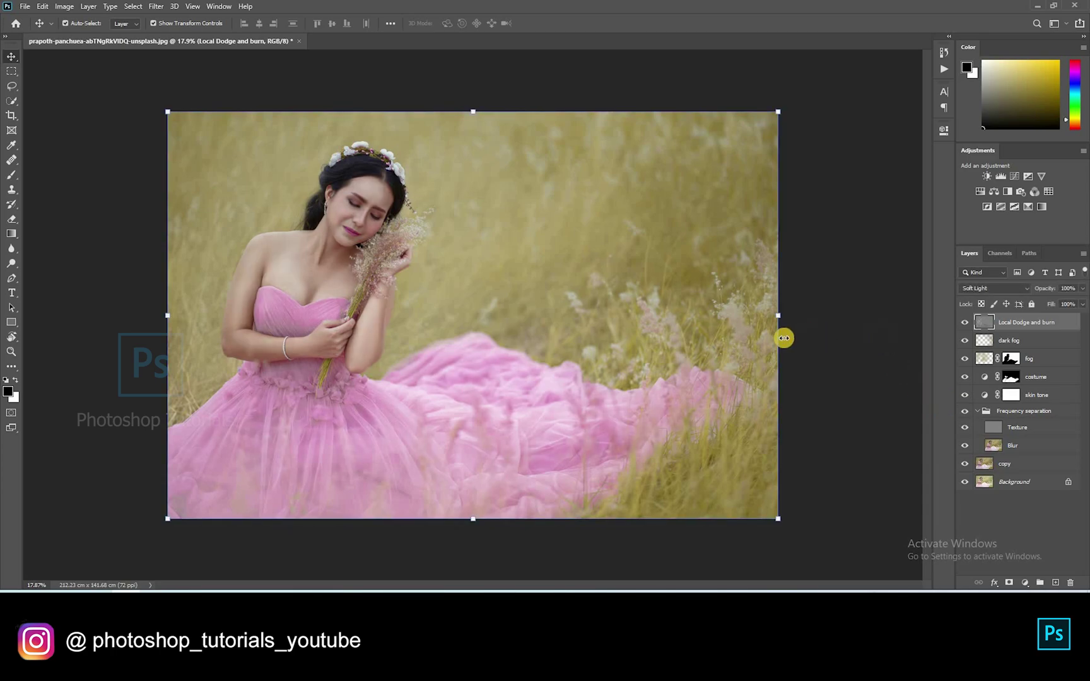
{"action": "scroll", "coordinate": [889, 429], "scroll_direction": "up", "scroll_amount": 1}
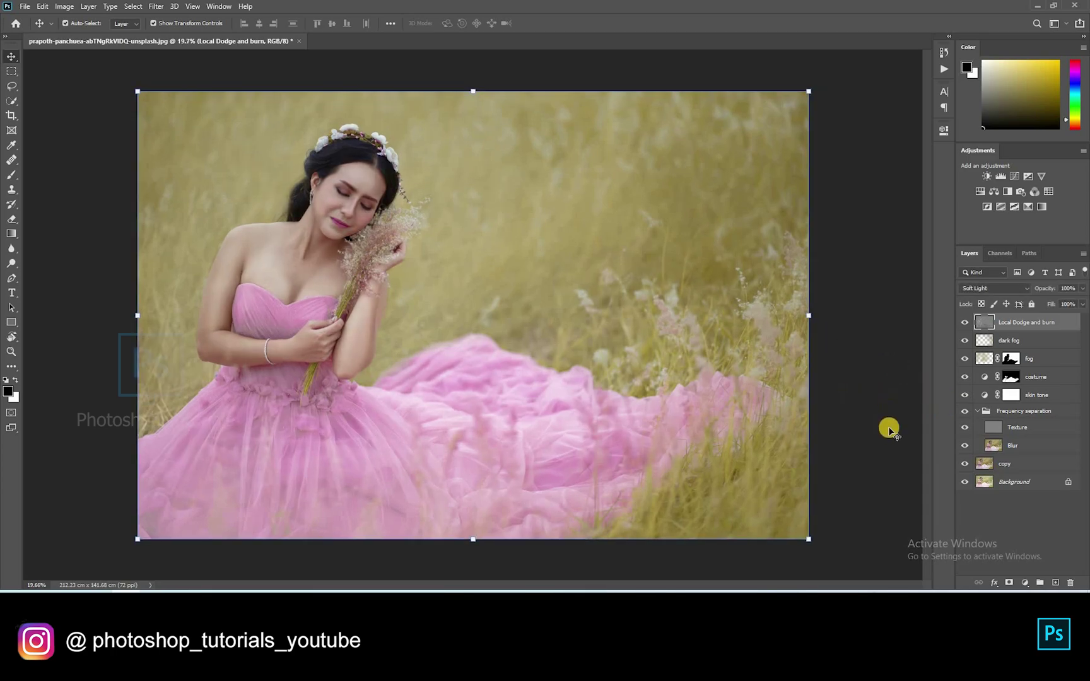
{"action": "left_click", "coordinate": [1026, 208]}
{"action": "left_click", "coordinate": [851, 176]}
{"action": "left_click", "coordinate": [815, 184]}
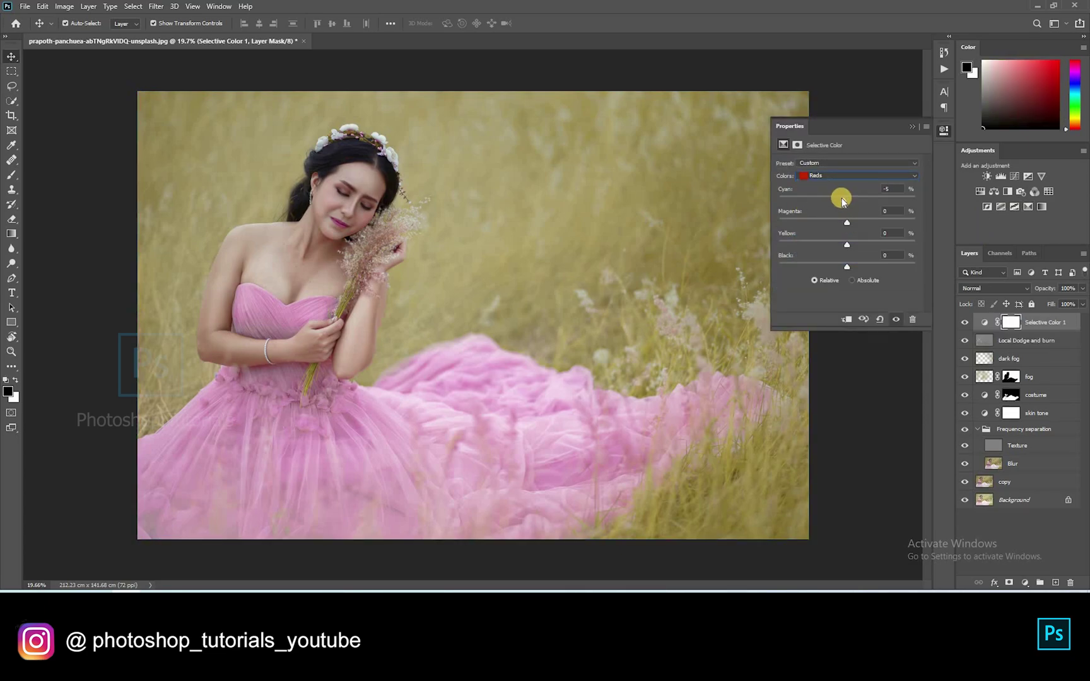
{"action": "left_click", "coordinate": [823, 221]}
{"action": "left_click_drag", "start_coordinate": [861, 251], "coordinate": [826, 275]}
In the Yellows range, set Cyan to -53, Magenta to -17, Yellow to +28 and Black to +17
{"action": "left_click", "coordinate": [839, 177]}
{"action": "left_click", "coordinate": [881, 208]}
{"action": "mouse_move", "coordinate": [846, 202]}
{"action": "left_mouse_down"}
{"action": "mouse_move", "coordinate": [809, 208]}
{"action": "mouse_move", "coordinate": [856, 209]}
{"action": "mouse_move", "coordinate": [815, 221]}
{"action": "mouse_move", "coordinate": [852, 221]}
{"action": "mouse_move", "coordinate": [837, 229]}
{"action": "mouse_move", "coordinate": [866, 245]}
{"action": "mouse_move", "coordinate": [858, 269]}
{"action": "left_mouse_up"}
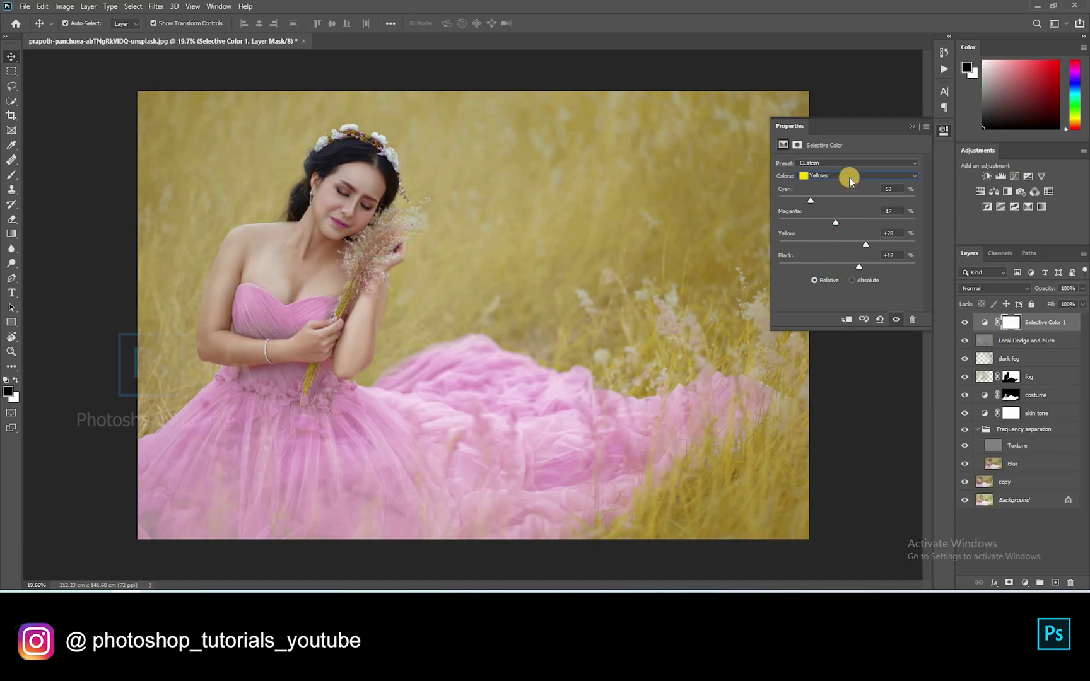
In the Magentas range, set Cyan to -46, Yellow to -100 and Black to +72, and lower Magenta
{"action": "left_click", "coordinate": [839, 176]}
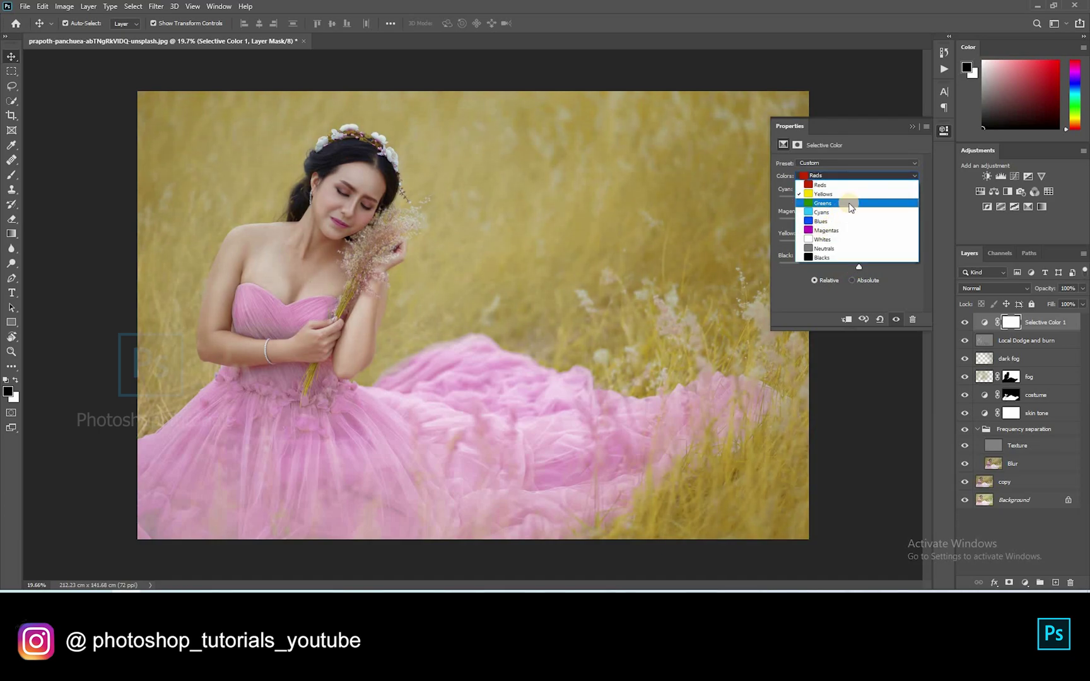
{"action": "left_click", "coordinate": [822, 229]}
{"action": "mouse_move", "coordinate": [842, 205]}
{"action": "left_mouse_down"}
{"action": "mouse_move", "coordinate": [896, 204]}
{"action": "mouse_move", "coordinate": [829, 227]}
{"action": "mouse_move", "coordinate": [884, 248]}
{"action": "left_mouse_up"}
{"action": "left_click", "coordinate": [842, 246]}
{"action": "left_click_drag", "start_coordinate": [815, 242], "coordinate": [895, 265]}
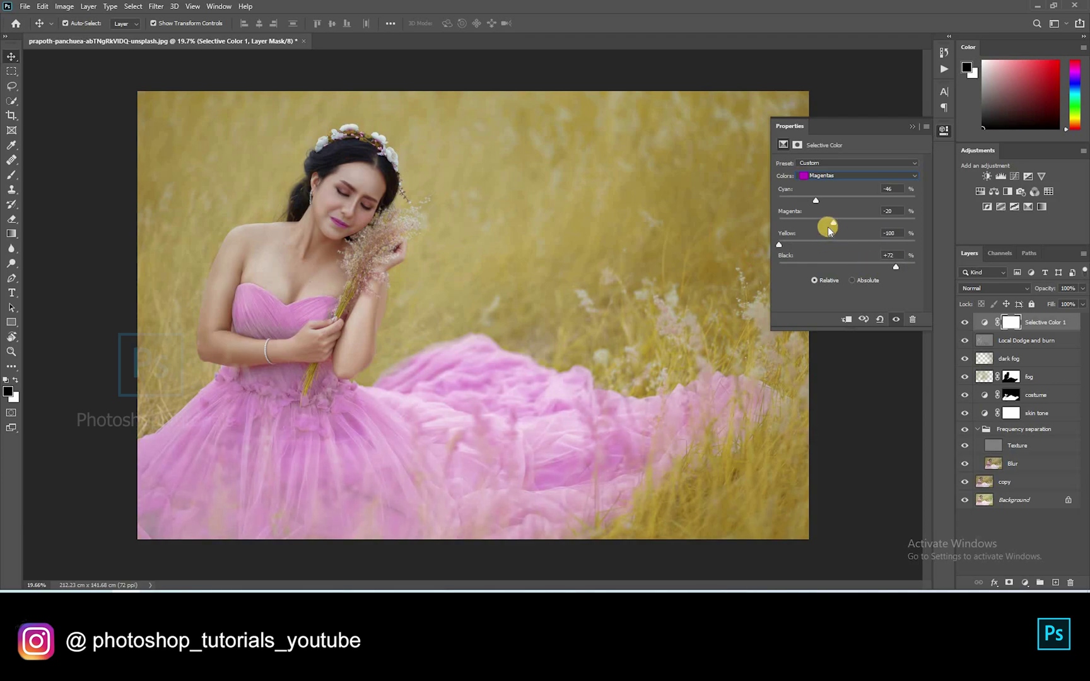
{"action": "left_click_drag", "start_coordinate": [817, 224], "coordinate": [797, 211]}
Fine-tune the sliders of one more Selective Color range and close the adjustment's properties
{"action": "left_click", "coordinate": [839, 176]}
{"action": "left_click", "coordinate": [848, 221]}
{"action": "left_click_drag", "start_coordinate": [826, 210], "coordinate": [831, 220]}
{"action": "left_click_drag", "start_coordinate": [863, 250], "coordinate": [831, 250]}
{"action": "left_click", "coordinate": [969, 318]}
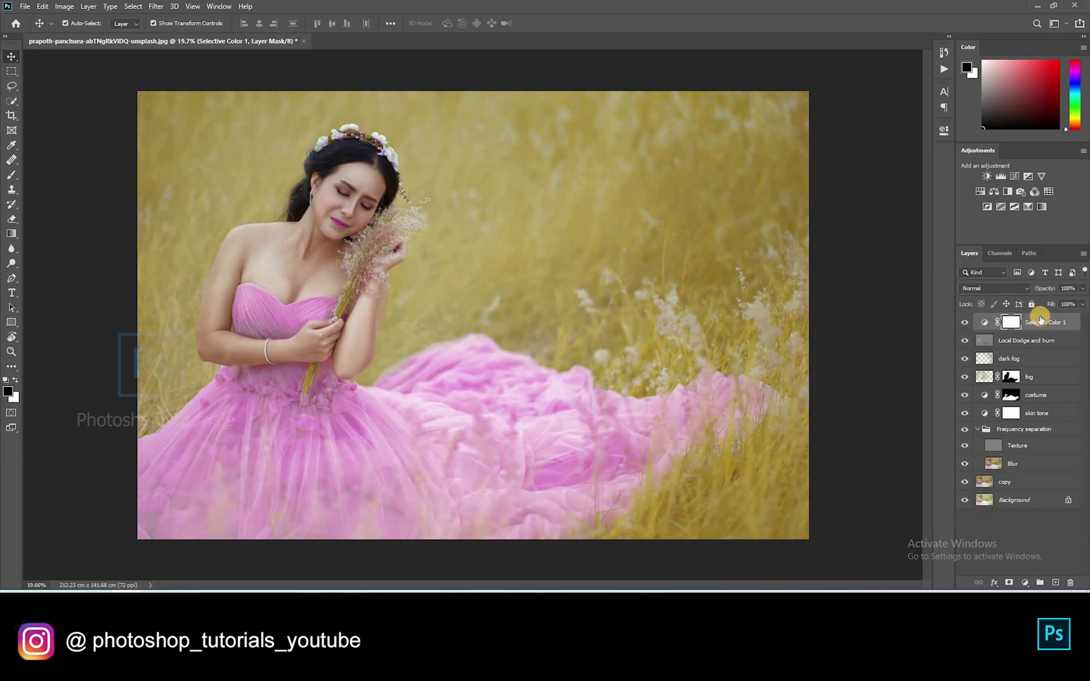
Rename the Selective Color 1 layer as overall tone
{"action": "double_click", "coordinate": [1038, 322]}
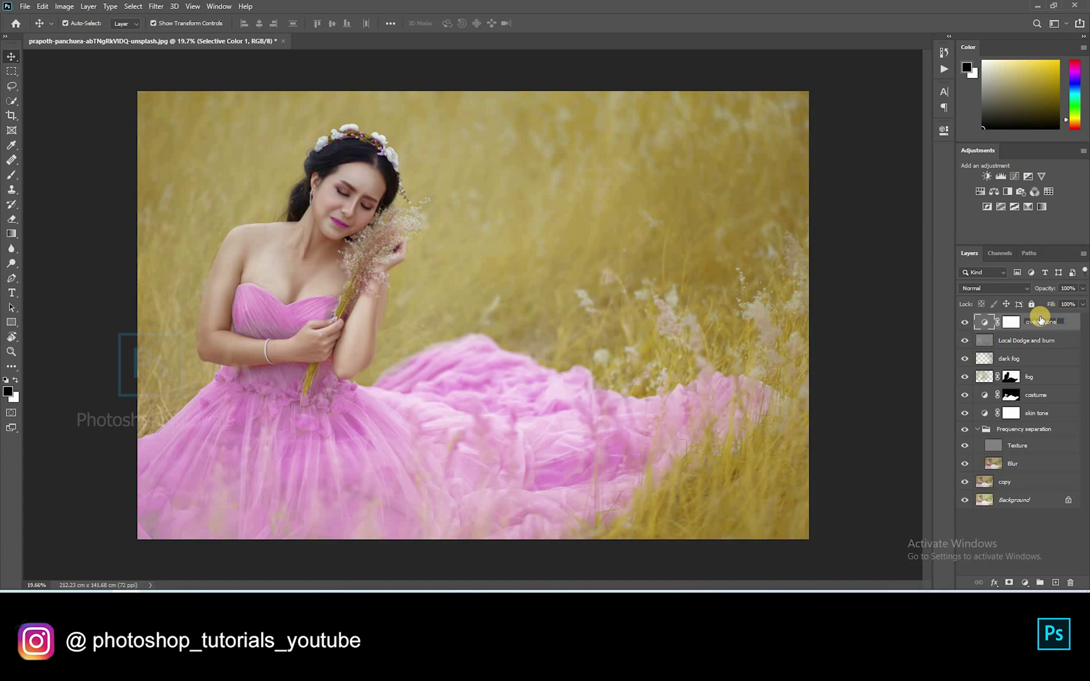
{"action": "key", "text": "Return"}
{"action": "left_click", "coordinate": [843, 247]}
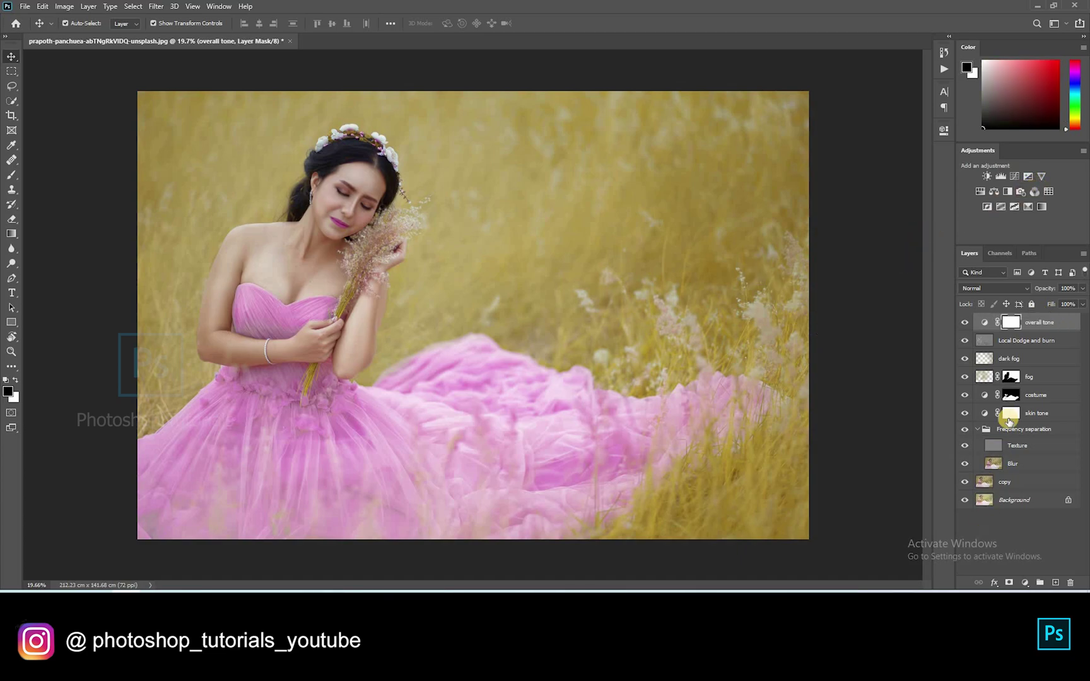
Create a new empty layer at the top of the stack and name it blush
{"action": "left_click", "coordinate": [1042, 556]}
{"action": "left_click", "coordinate": [1055, 581]}
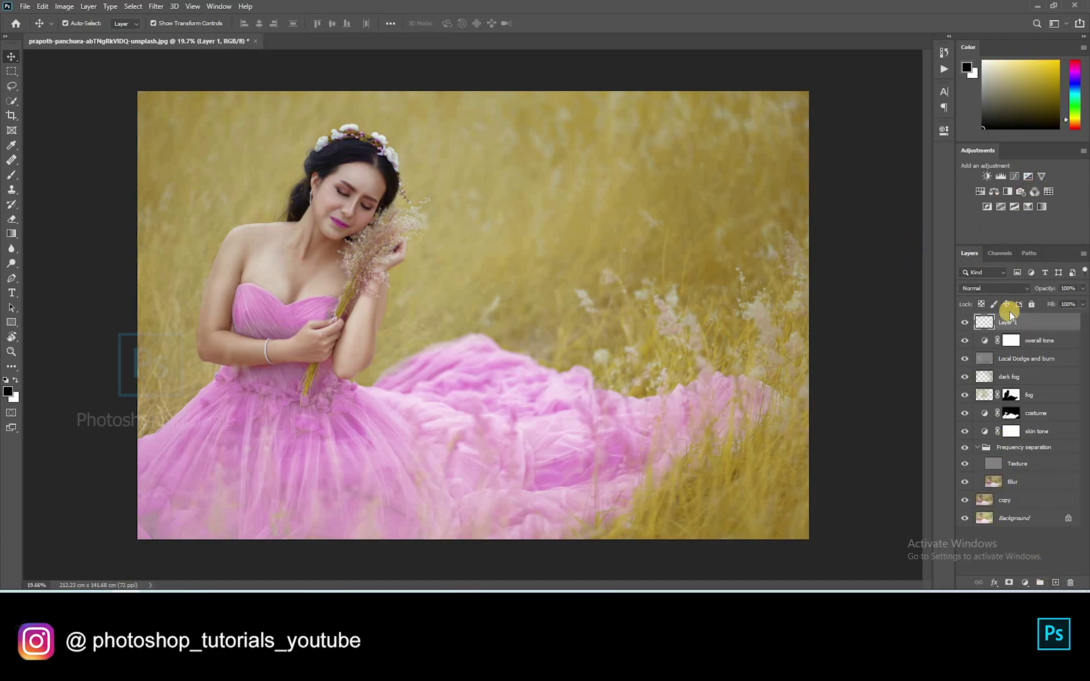
{"action": "double_click", "coordinate": [1006, 320]}
{"action": "type", "text": "blush"}
{"action": "key", "text": "Return"}
Choose a saturated red foreground color and set the Brush flow to 8%
{"action": "left_click", "coordinate": [1074, 62]}
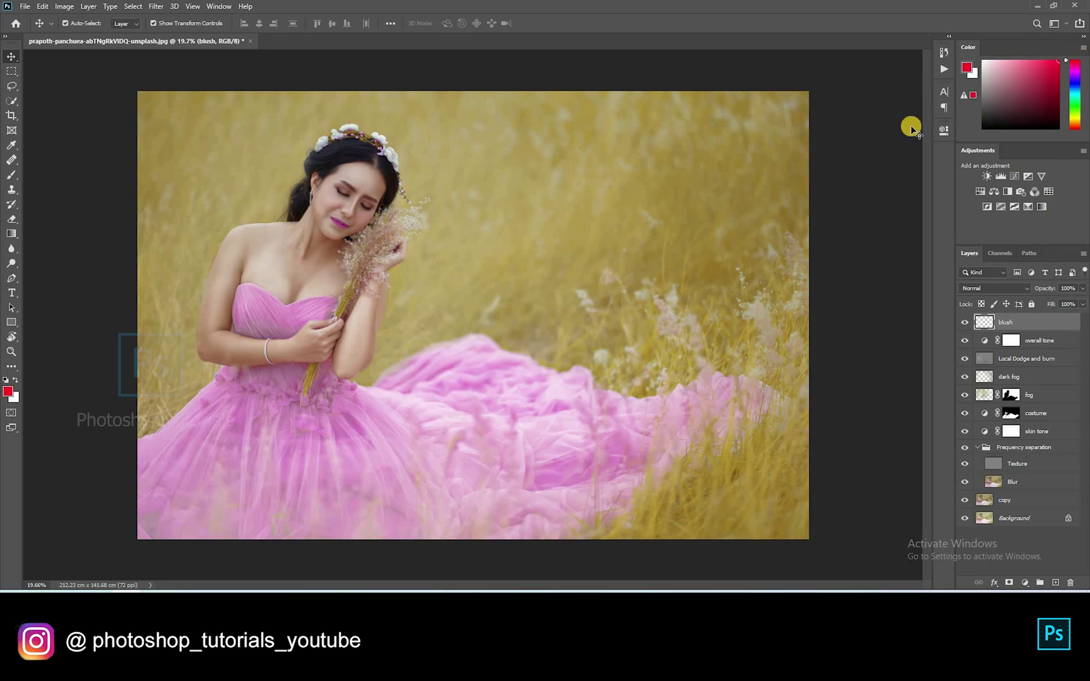
{"action": "scroll", "coordinate": [146, 153], "scroll_direction": "up", "scroll_amount": 8}
{"action": "key", "text": "b"}
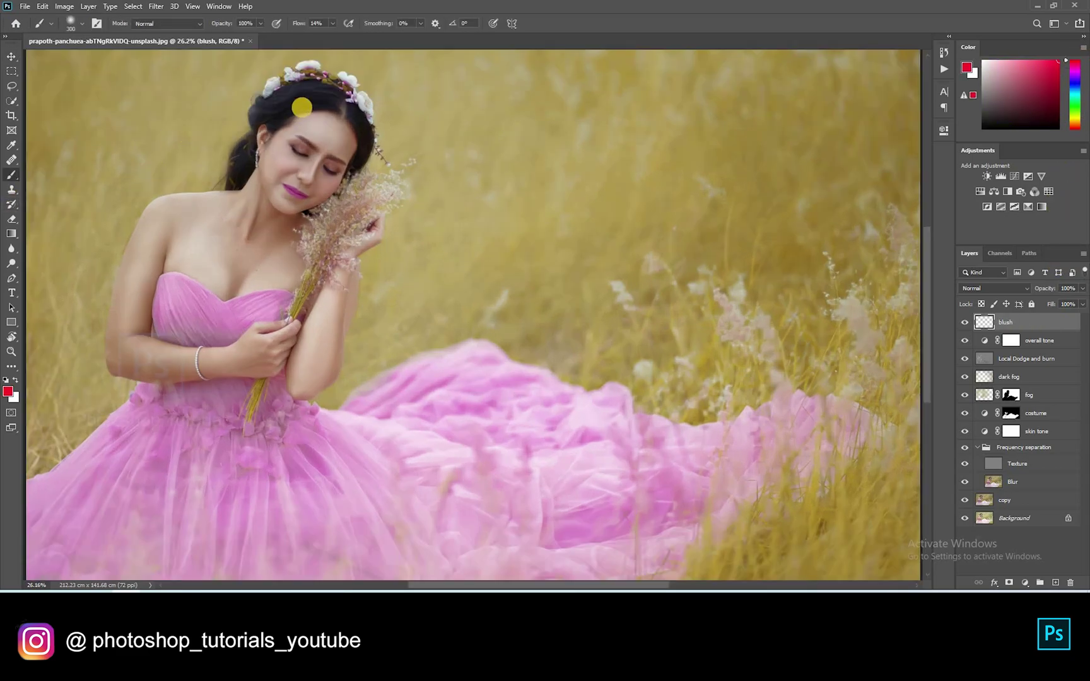
{"action": "scroll", "coordinate": [301, 107], "scroll_direction": "up", "scroll_amount": 5}
{"action": "left_click", "coordinate": [333, 27]}
{"action": "left_click_drag", "start_coordinate": [331, 36], "coordinate": [328, 36]}
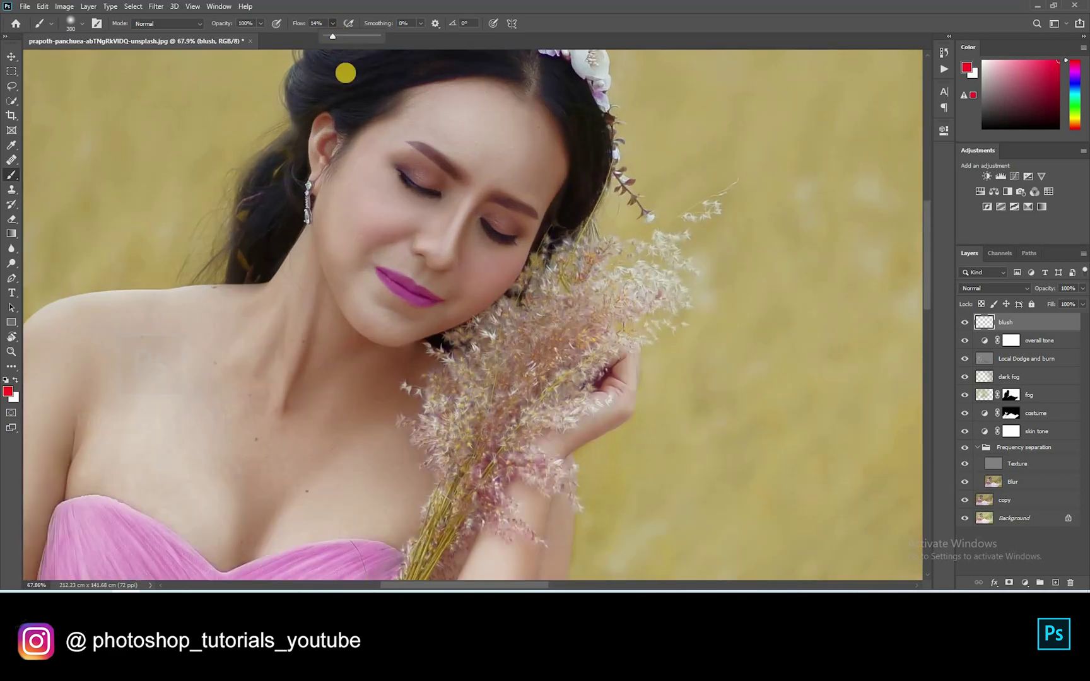
Reduce the brush to 50 px and paint red eyeshadow over both eyelids on the blush layer
{"action": "scroll", "coordinate": [350, 169], "scroll_direction": "up", "scroll_amount": 3}
{"action": "left_click_drag", "start_coordinate": [463, 190], "coordinate": [485, 268]}
{"action": "key", "text": "bracketleft"}
{"action": "key", "text": "bracketleft"}
{"action": "key", "text": "bracketleft"}
{"action": "key", "text": "bracketleft"}
{"action": "key", "text": "bracketleft"}
{"action": "key", "text": "bracketleft"}
{"action": "key", "text": "bracketleft"}
{"action": "key", "text": "bracketleft"}
{"action": "key", "text": "bracketleft"}
{"action": "key", "text": "bracketleft"}
{"action": "key", "text": "bracketleft"}
{"action": "mouse_move", "coordinate": [480, 264]}
{"action": "left_mouse_down"}
{"action": "mouse_move", "coordinate": [504, 272]}
{"action": "mouse_move", "coordinate": [459, 245]}
{"action": "mouse_move", "coordinate": [480, 247]}
{"action": "mouse_move", "coordinate": [445, 245]}
{"action": "mouse_move", "coordinate": [496, 266]}
{"action": "left_mouse_up"}
{"action": "left_click_drag", "start_coordinate": [502, 192], "coordinate": [507, 121]}
{"action": "left_click_drag", "start_coordinate": [442, 173], "coordinate": [436, 156]}
{"action": "mouse_move", "coordinate": [551, 239]}
{"action": "left_mouse_down"}
{"action": "mouse_move", "coordinate": [608, 258]}
{"action": "mouse_move", "coordinate": [560, 239]}
{"action": "mouse_move", "coordinate": [591, 246]}
{"action": "mouse_move", "coordinate": [603, 276]}
{"action": "left_mouse_up"}
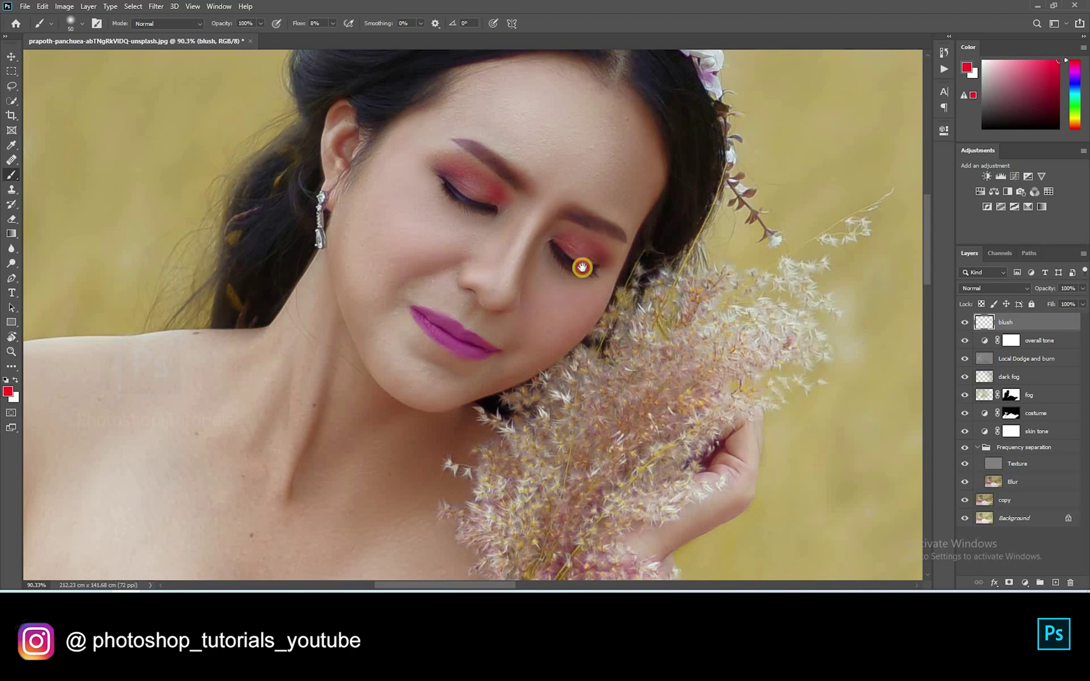
Enlarge the brush to 125 px and paint red blush on the cheek below the earring side
{"action": "key", "text": "bracketright"}
{"action": "mouse_move", "coordinate": [524, 245]}
{"action": "left_mouse_down"}
{"action": "mouse_move", "coordinate": [477, 248]}
{"action": "mouse_move", "coordinate": [437, 213]}
{"action": "mouse_move", "coordinate": [527, 238]}
{"action": "mouse_move", "coordinate": [424, 226]}
{"action": "mouse_move", "coordinate": [506, 246]}
{"action": "mouse_move", "coordinate": [422, 204]}
{"action": "mouse_move", "coordinate": [523, 235]}
{"action": "mouse_move", "coordinate": [430, 199]}
{"action": "mouse_move", "coordinate": [519, 238]}
{"action": "mouse_move", "coordinate": [438, 149]}
{"action": "mouse_move", "coordinate": [512, 243]}
{"action": "mouse_move", "coordinate": [462, 135]}
{"action": "mouse_move", "coordinate": [469, 197]}
{"action": "mouse_move", "coordinate": [524, 252]}
{"action": "mouse_move", "coordinate": [456, 138]}
{"action": "mouse_move", "coordinate": [485, 211]}
{"action": "mouse_move", "coordinate": [484, 269]}
{"action": "mouse_move", "coordinate": [462, 272]}
{"action": "mouse_move", "coordinate": [417, 168]}
{"action": "mouse_move", "coordinate": [506, 238]}
{"action": "mouse_move", "coordinate": [484, 182]}
{"action": "left_mouse_up"}
{"action": "key", "text": "bracketright"}
{"action": "key", "text": "bracketright"}
{"action": "key", "text": "bracketright"}
{"action": "key", "text": "bracketright"}
{"action": "key", "text": "bracketright"}
Paint blush on the nose with a smaller brush, then on the cheek beside the flowers at 100 px
{"action": "key", "text": "bracketleft"}
{"action": "key", "text": "bracketleft"}
{"action": "key", "text": "bracketleft"}
{"action": "key", "text": "bracketleft"}
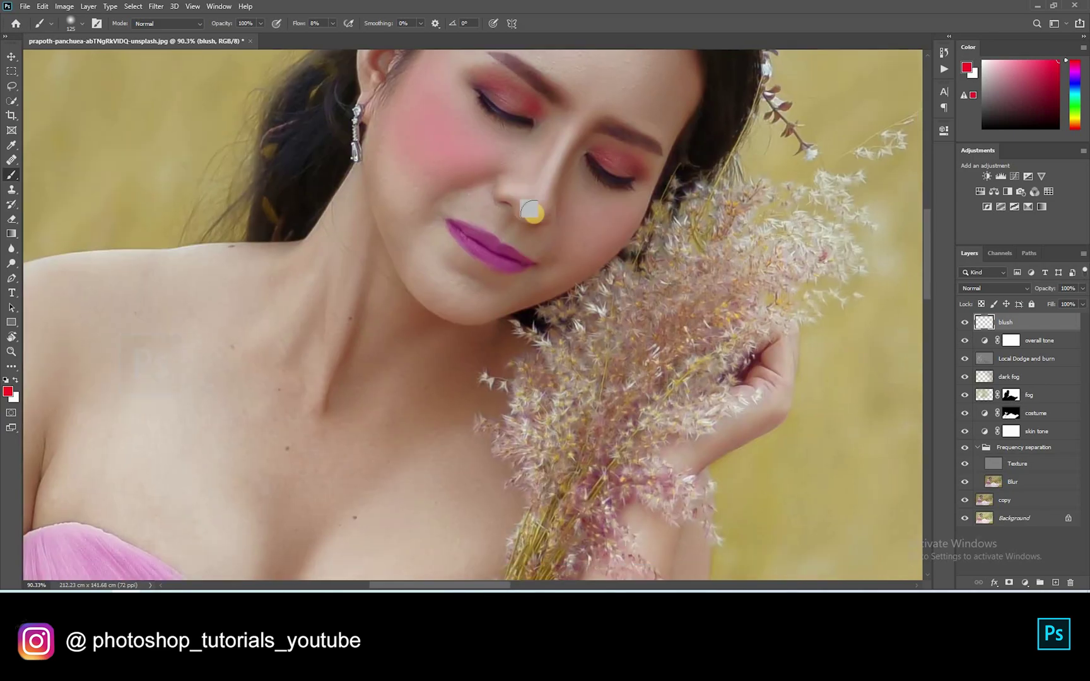
{"action": "mouse_move", "coordinate": [538, 202]}
{"action": "left_mouse_down"}
{"action": "mouse_move", "coordinate": [557, 153]}
{"action": "mouse_move", "coordinate": [540, 216]}
{"action": "mouse_move", "coordinate": [562, 148]}
{"action": "mouse_move", "coordinate": [544, 213]}
{"action": "mouse_move", "coordinate": [505, 181]}
{"action": "mouse_move", "coordinate": [533, 200]}
{"action": "mouse_move", "coordinate": [508, 178]}
{"action": "mouse_move", "coordinate": [490, 134]}
{"action": "mouse_move", "coordinate": [521, 150]}
{"action": "mouse_move", "coordinate": [503, 170]}
{"action": "mouse_move", "coordinate": [550, 188]}
{"action": "left_mouse_up"}
{"action": "key", "text": "bracketright"}
{"action": "key", "text": "bracketright"}
{"action": "key", "text": "bracketright"}
{"action": "mouse_move", "coordinate": [617, 218]}
{"action": "left_mouse_down"}
{"action": "mouse_move", "coordinate": [580, 251]}
{"action": "mouse_move", "coordinate": [603, 238]}
{"action": "mouse_move", "coordinate": [577, 250]}
{"action": "mouse_move", "coordinate": [578, 205]}
{"action": "mouse_move", "coordinate": [561, 270]}
{"action": "mouse_move", "coordinate": [613, 210]}
{"action": "mouse_move", "coordinate": [578, 237]}
{"action": "left_mouse_up"}
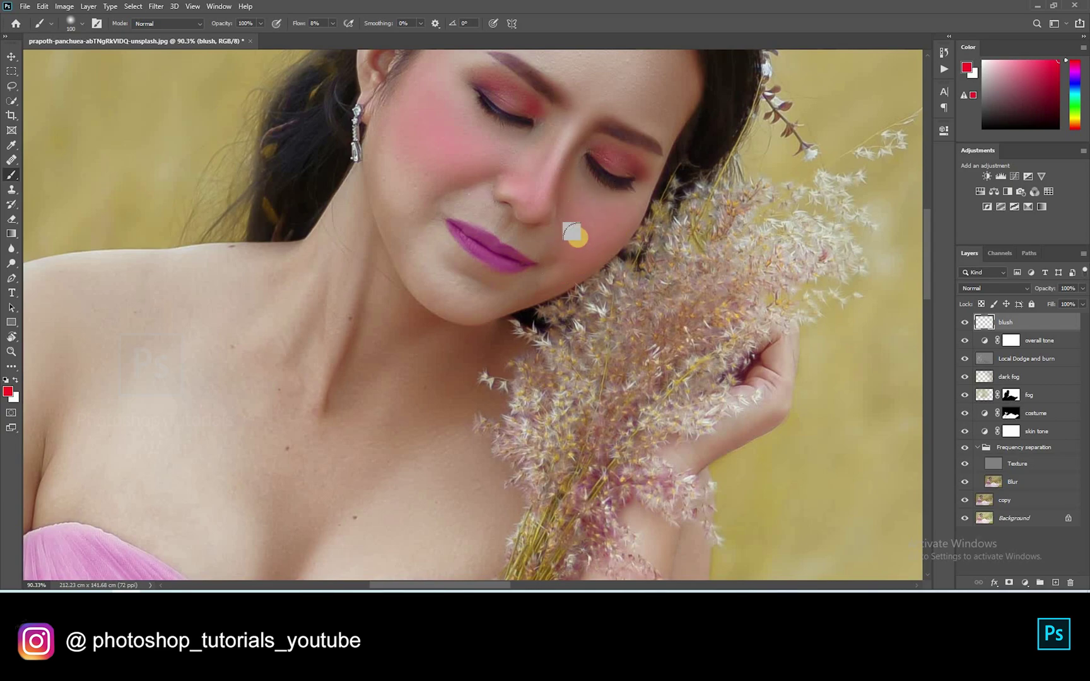
Lower the blush layer's opacity to 68%
{"action": "scroll", "coordinate": [578, 237], "scroll_direction": "down", "scroll_amount": 3}
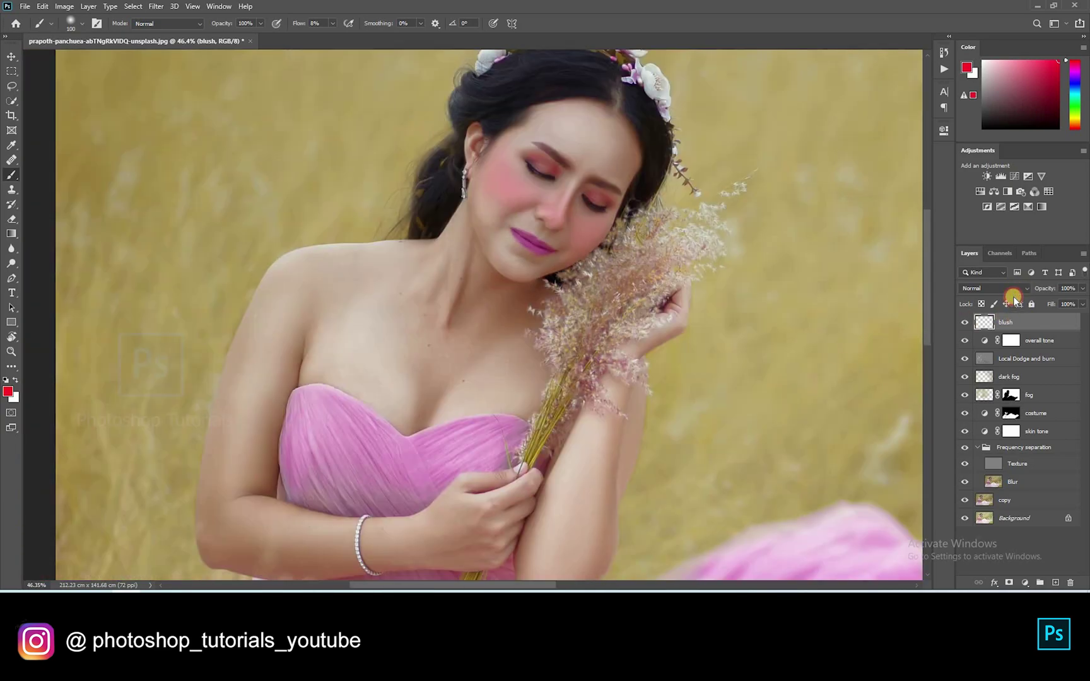
{"action": "left_click_drag", "start_coordinate": [1040, 288], "coordinate": [1031, 290]}
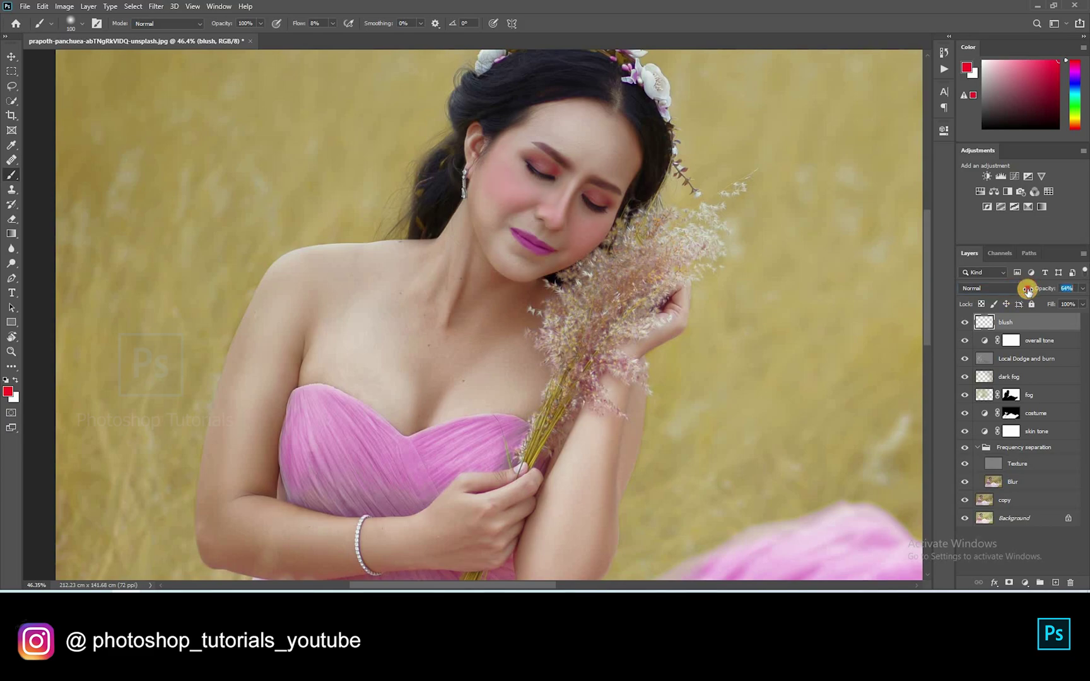
{"action": "left_click_drag", "start_coordinate": [1029, 290], "coordinate": [1005, 292]}
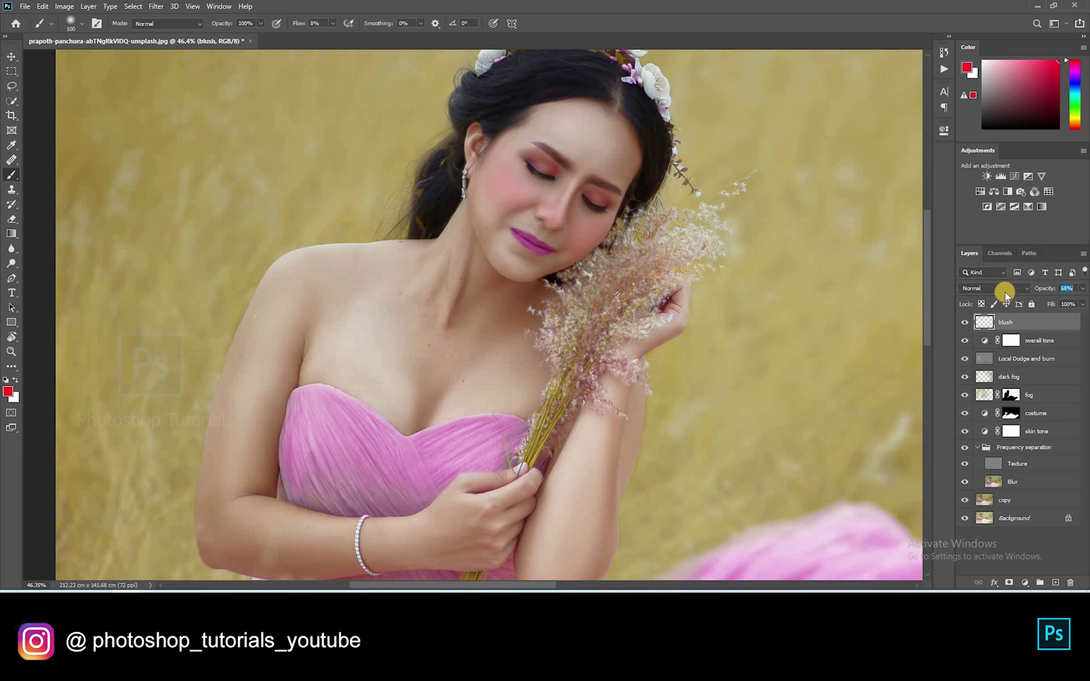
Set the blush layer's blend mode to Soft Light, raise its opacity, and toggle its visibility to compare
{"action": "scroll", "coordinate": [404, 257], "scroll_direction": "down", "scroll_amount": 4}
{"action": "left_click", "coordinate": [981, 289]}
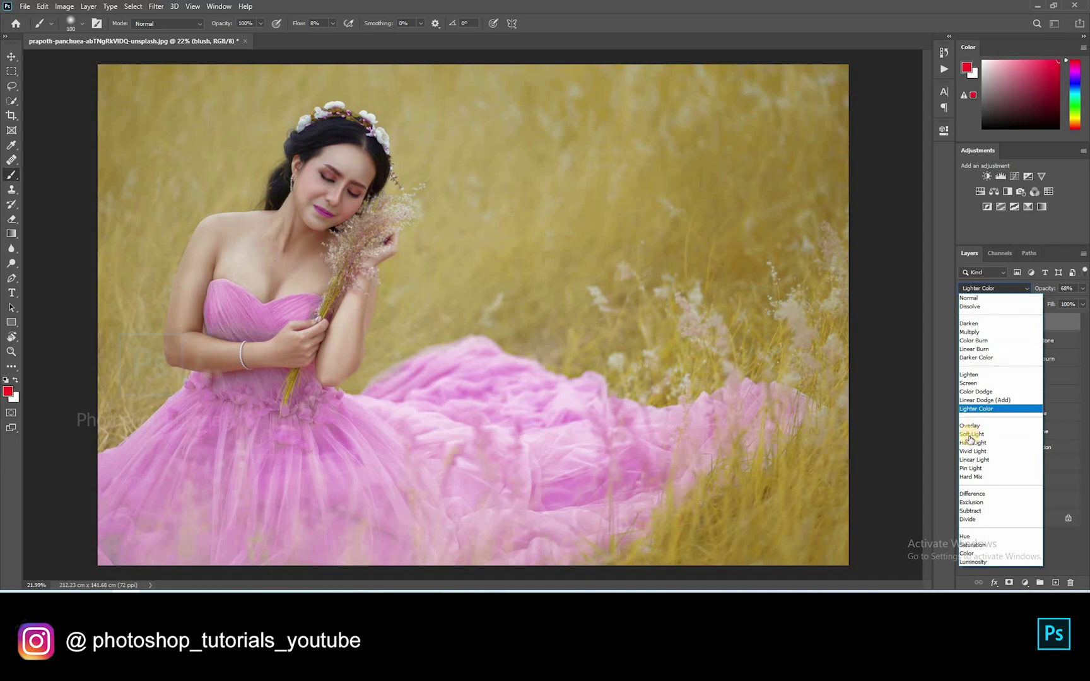
{"action": "left_click", "coordinate": [971, 433]}
{"action": "left_click_drag", "start_coordinate": [1047, 288], "coordinate": [1071, 285]}
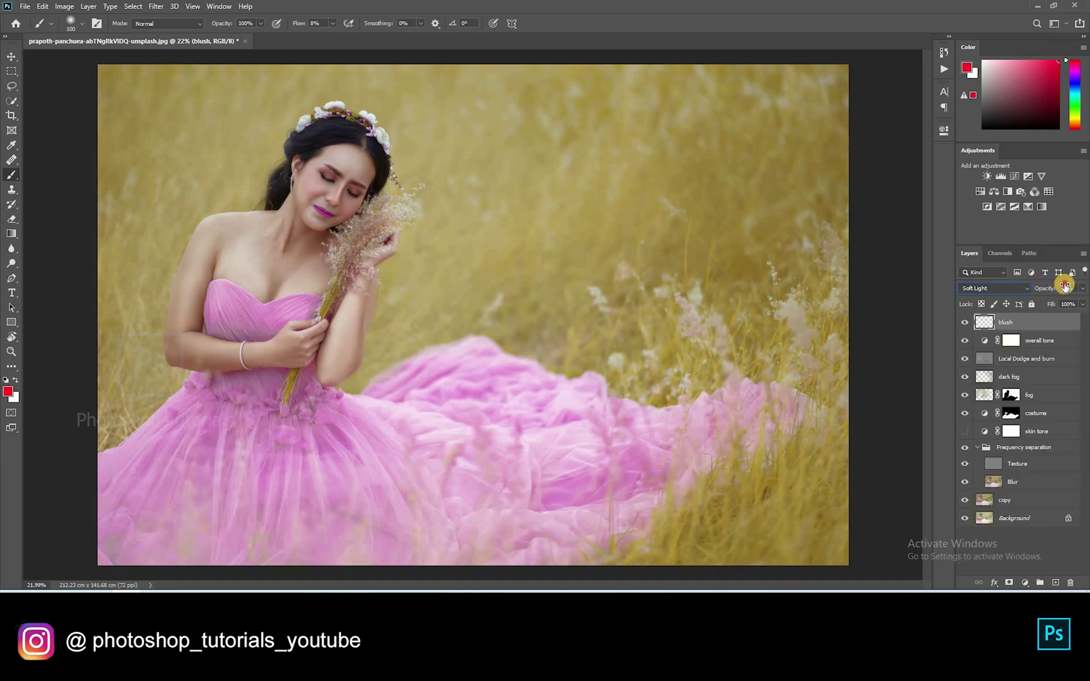
{"action": "left_click", "coordinate": [965, 324]}
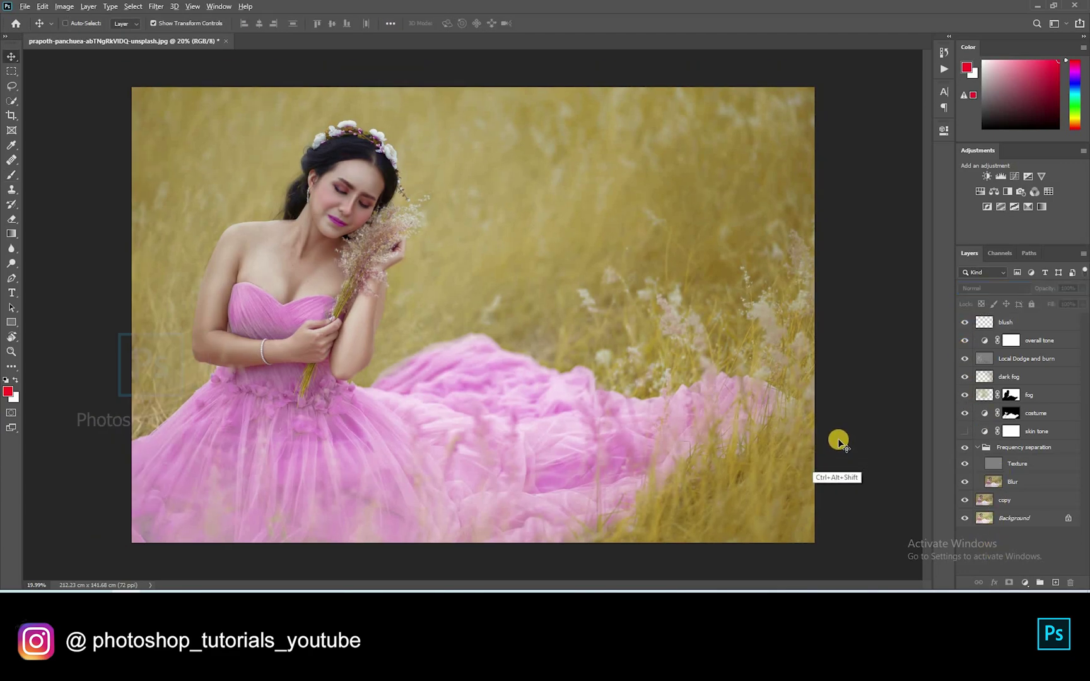
Stamp all visible layers into a new layer and, in the Camera Raw filter, set Highlights +6, Shadows -12 and Blacks -7
{"action": "key", "text": "ctrl+alt+shift+e"}
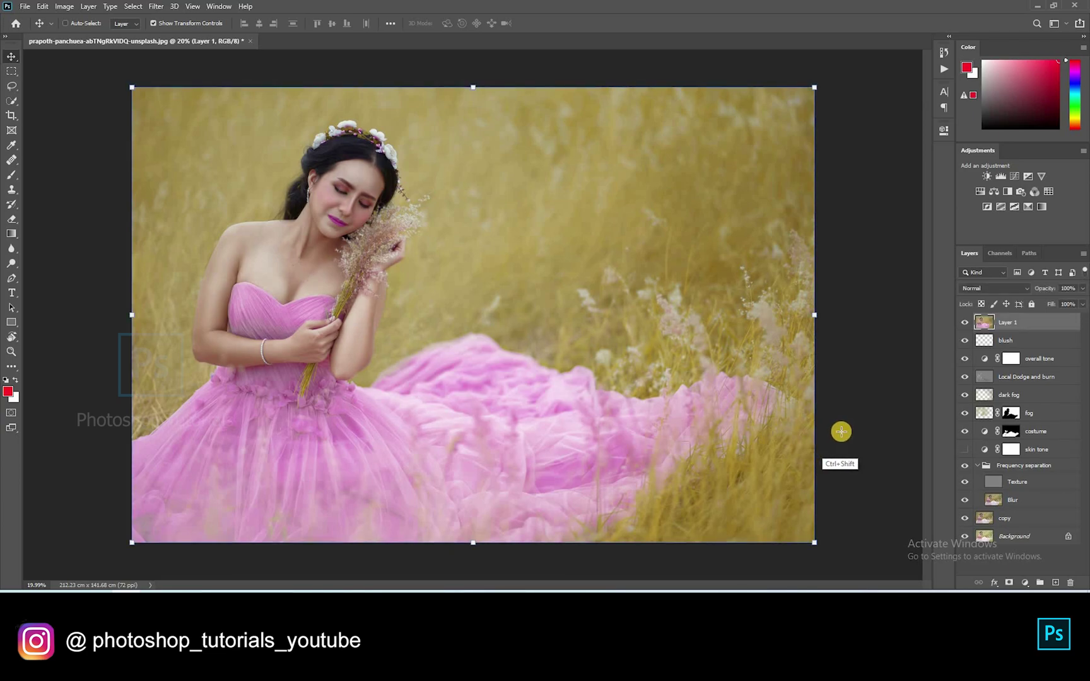
{"action": "key", "text": "ctrl+shift+a"}
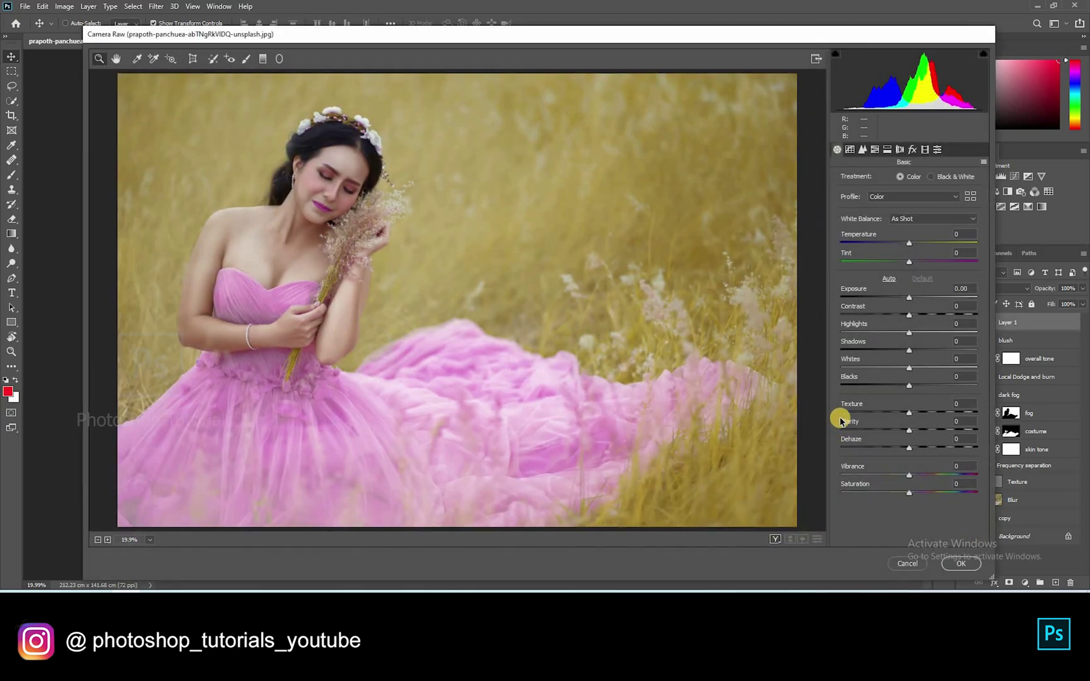
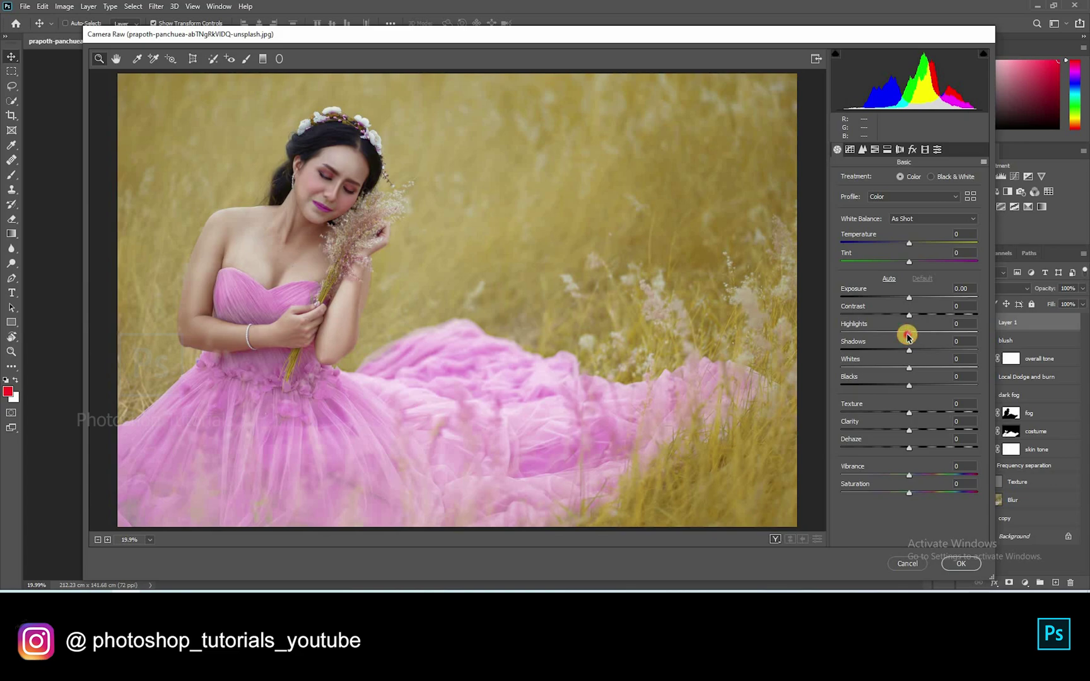
{"action": "left_click_drag", "start_coordinate": [914, 336], "coordinate": [904, 385]}
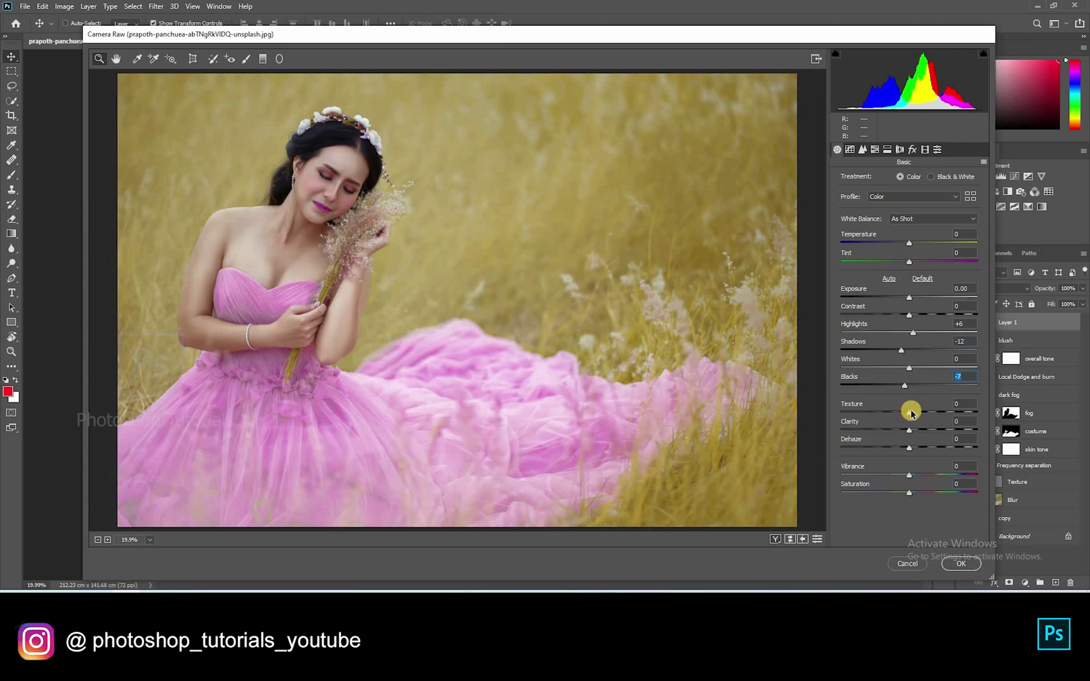
Set the basic adjustments Texture to +6, Clarity to +2 and Vibrance to +3
{"action": "left_click", "coordinate": [912, 413]}
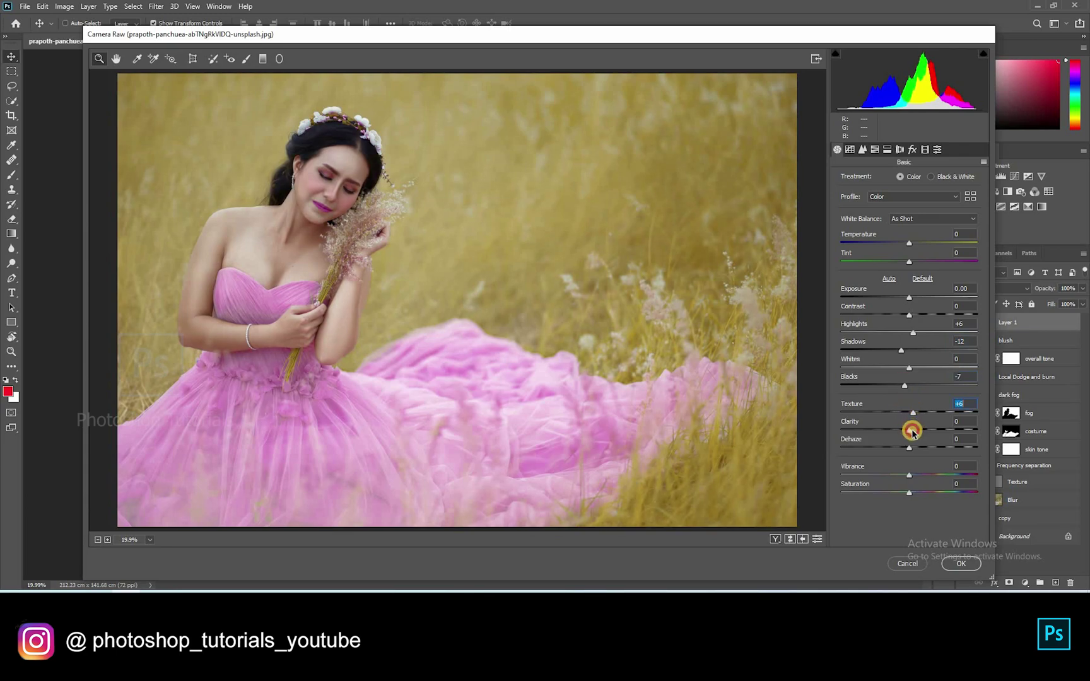
{"action": "left_click", "coordinate": [910, 431]}
{"action": "left_click_drag", "start_coordinate": [909, 432], "coordinate": [907, 441]}
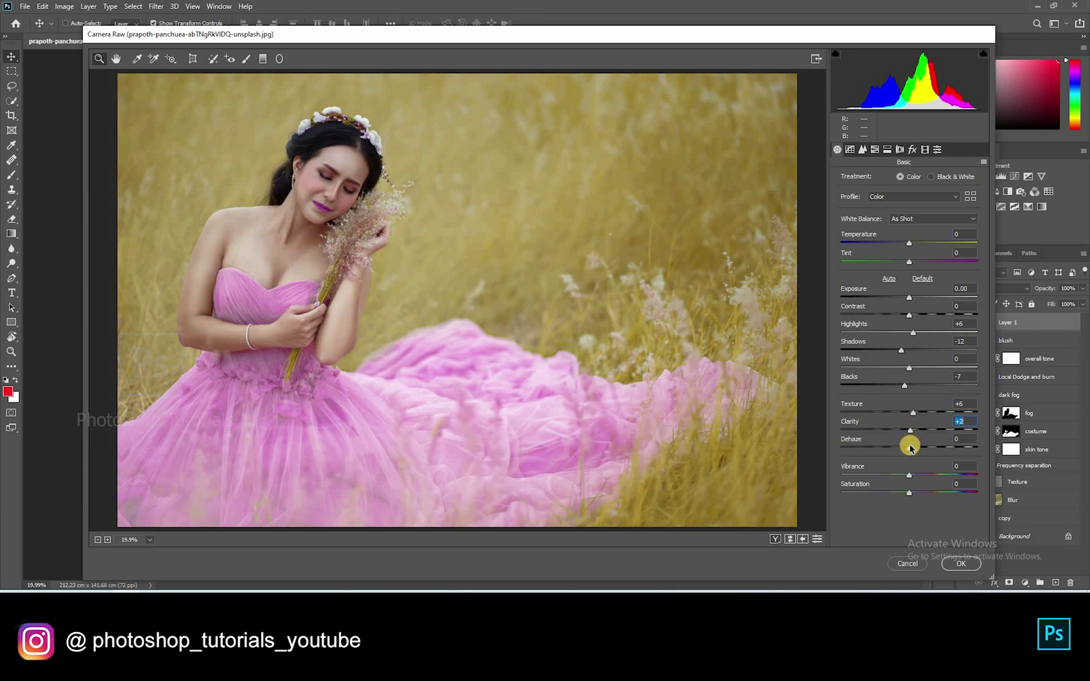
{"action": "left_click", "coordinate": [911, 477]}
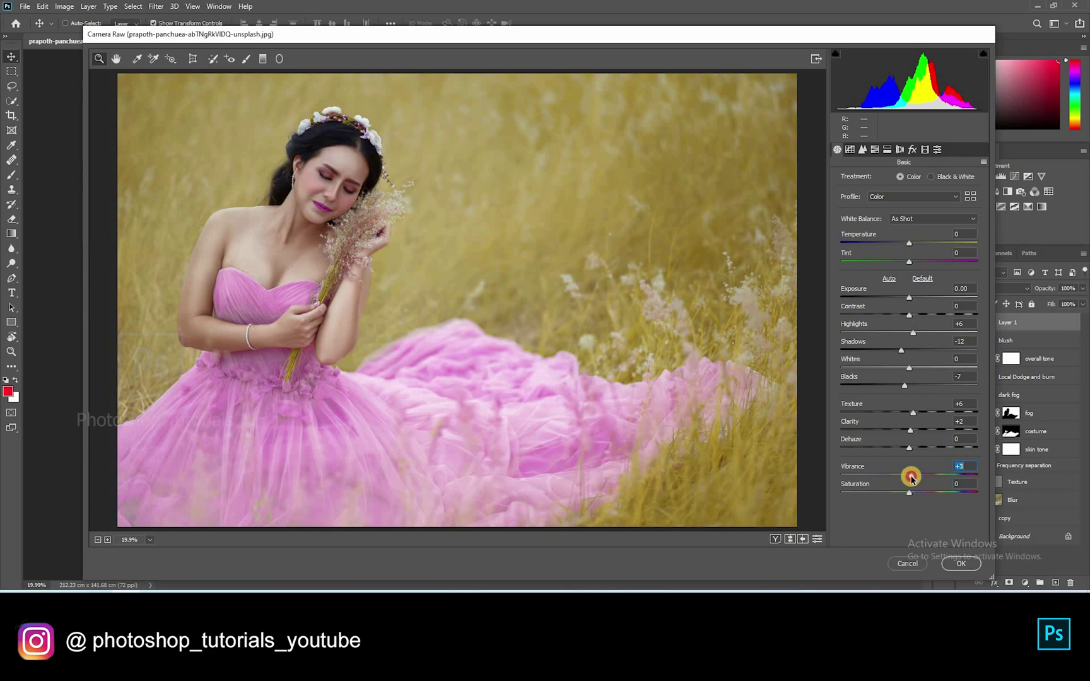
Shape the parametric tone curve with Highlights +7, Lights +9, Darks -4 and Shadows -3
{"action": "key", "text": "ctrl+alt+2"}
{"action": "left_click_drag", "start_coordinate": [913, 368], "coordinate": [916, 383]}
{"action": "left_click", "coordinate": [915, 383]}
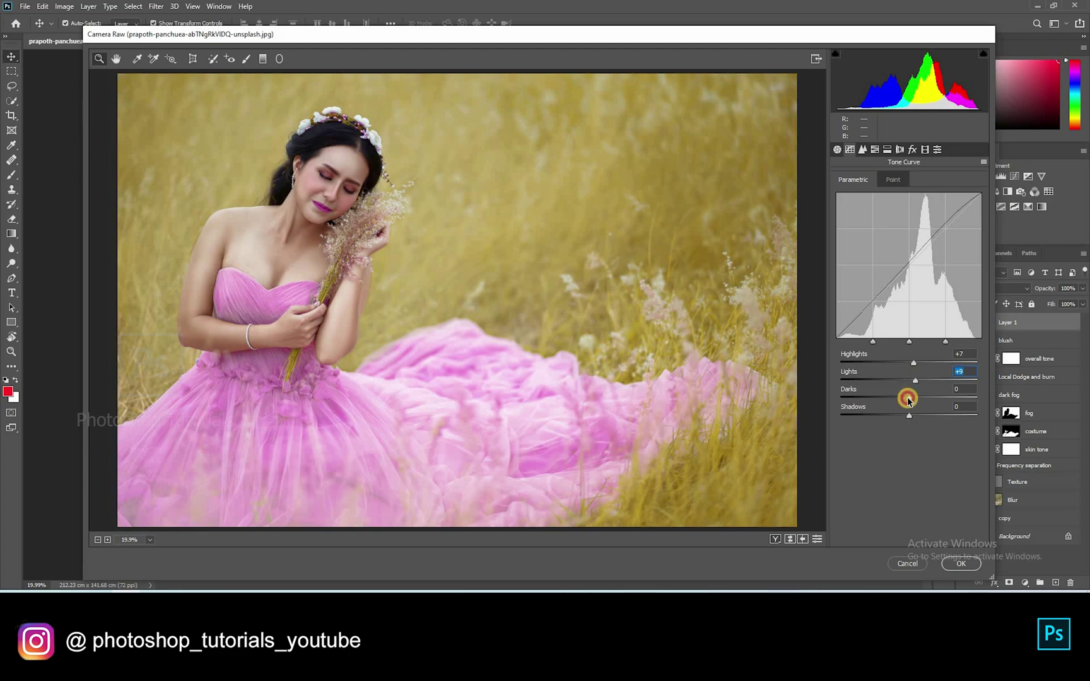
{"action": "left_click_drag", "start_coordinate": [905, 402], "coordinate": [906, 397]}
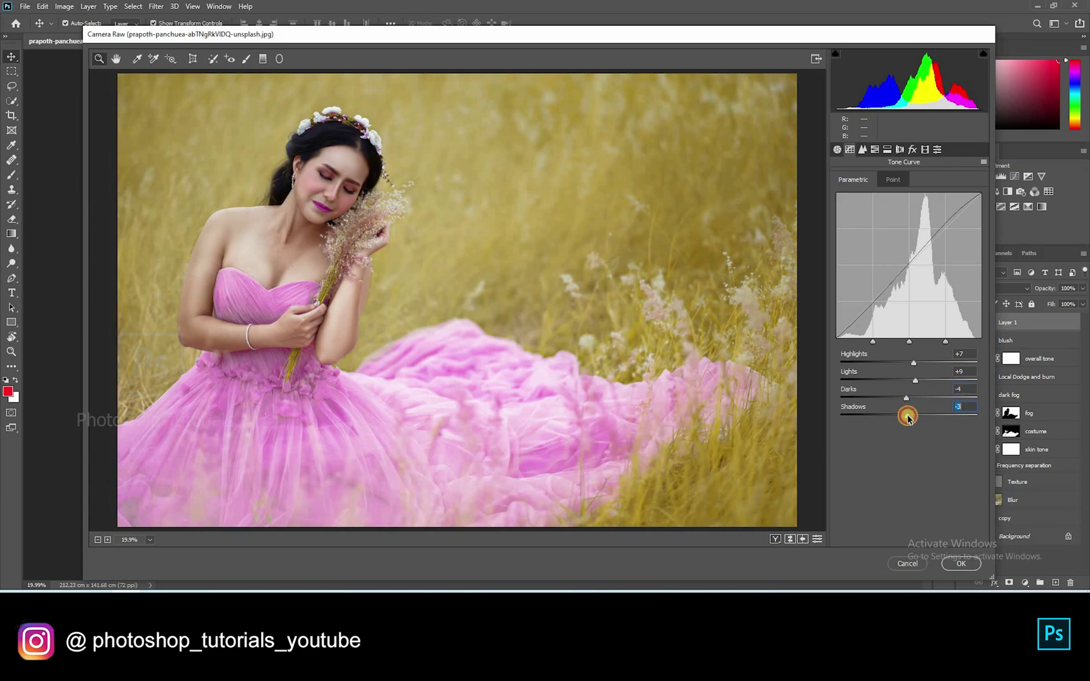
Split-tone the image with highlights at hue 96 and saturation 15, and shadows at hue 44 and saturation 20
{"action": "left_click", "coordinate": [874, 149]}
{"action": "left_click", "coordinate": [862, 149]}
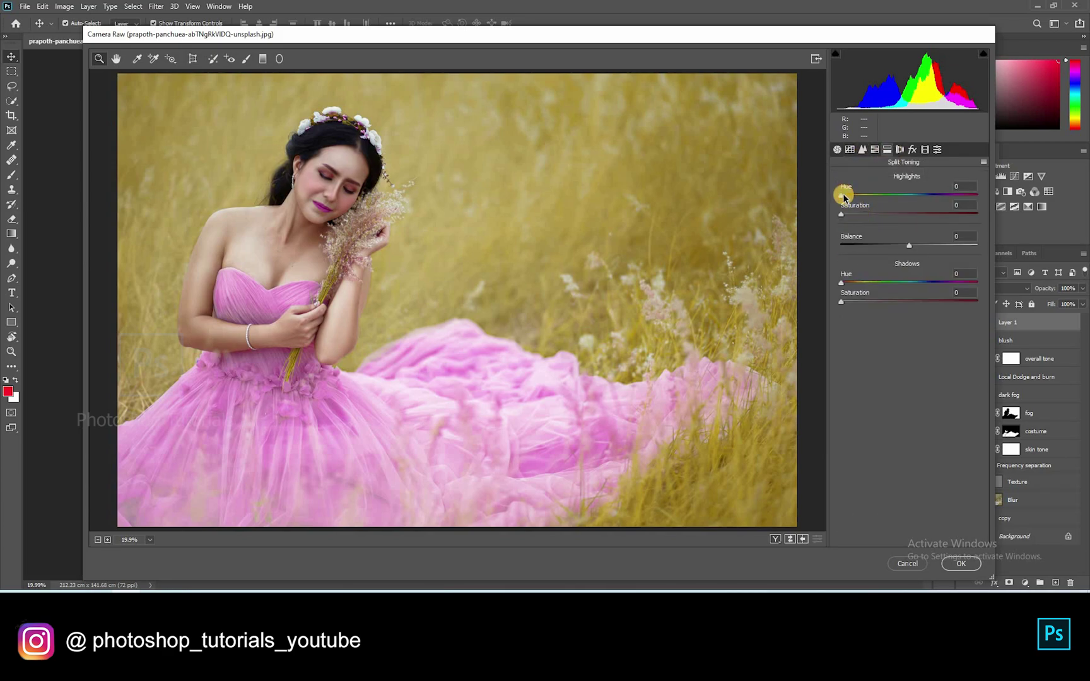
{"action": "left_click_drag", "start_coordinate": [844, 195], "coordinate": [877, 210]}
{"action": "mouse_move", "coordinate": [860, 308]}
{"action": "left_mouse_down"}
{"action": "mouse_move", "coordinate": [850, 303]}
{"action": "mouse_move", "coordinate": [868, 301]}
{"action": "mouse_move", "coordinate": [857, 285]}
{"action": "mouse_move", "coordinate": [1004, 284]}
{"action": "mouse_move", "coordinate": [867, 288]}
{"action": "left_mouse_up"}
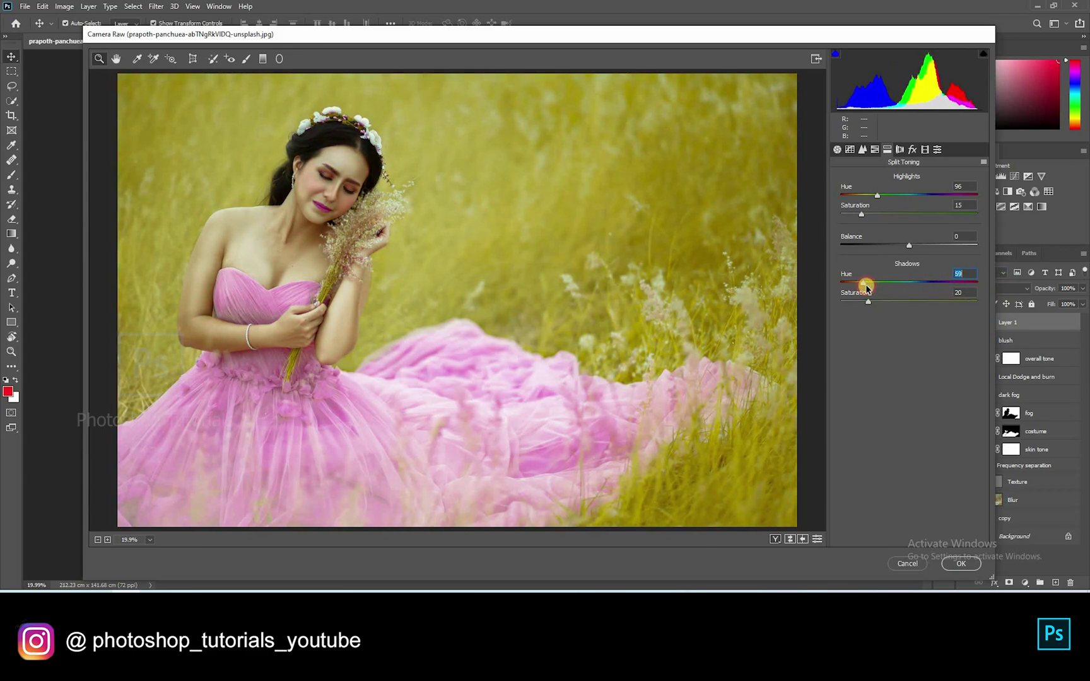
{"action": "mouse_move", "coordinate": [856, 289]}
{"action": "left_mouse_down"}
{"action": "mouse_move", "coordinate": [847, 287]}
{"action": "mouse_move", "coordinate": [857, 287]}
{"action": "left_mouse_up"}
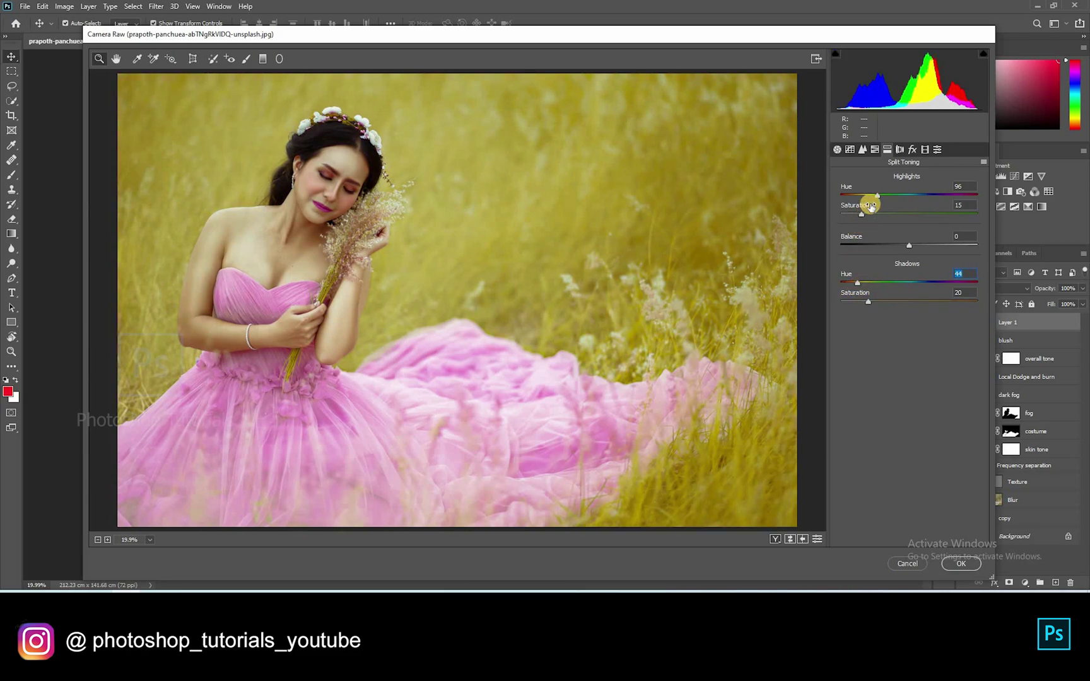
Refine the split toning to highlights hue 147 and saturation 14, with the shadows hue at 38
{"action": "left_click_drag", "start_coordinate": [876, 199], "coordinate": [904, 200]}
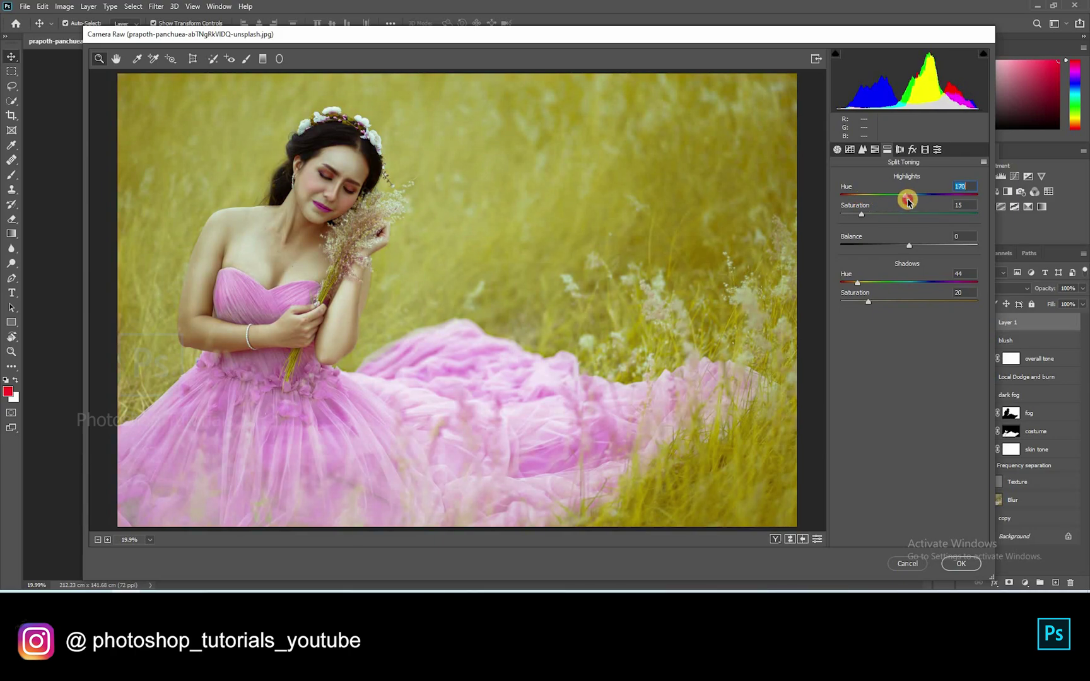
{"action": "left_click_drag", "start_coordinate": [918, 202], "coordinate": [850, 226]}
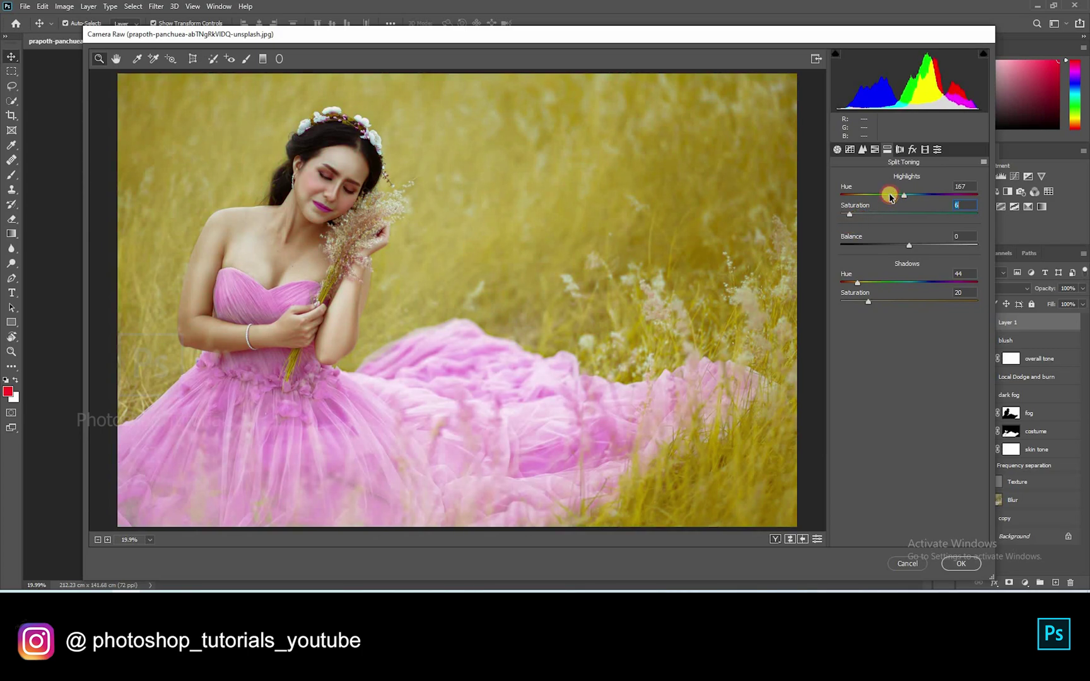
{"action": "left_click_drag", "start_coordinate": [864, 198], "coordinate": [867, 197]}
{"action": "left_click_drag", "start_coordinate": [898, 196], "coordinate": [856, 219]}
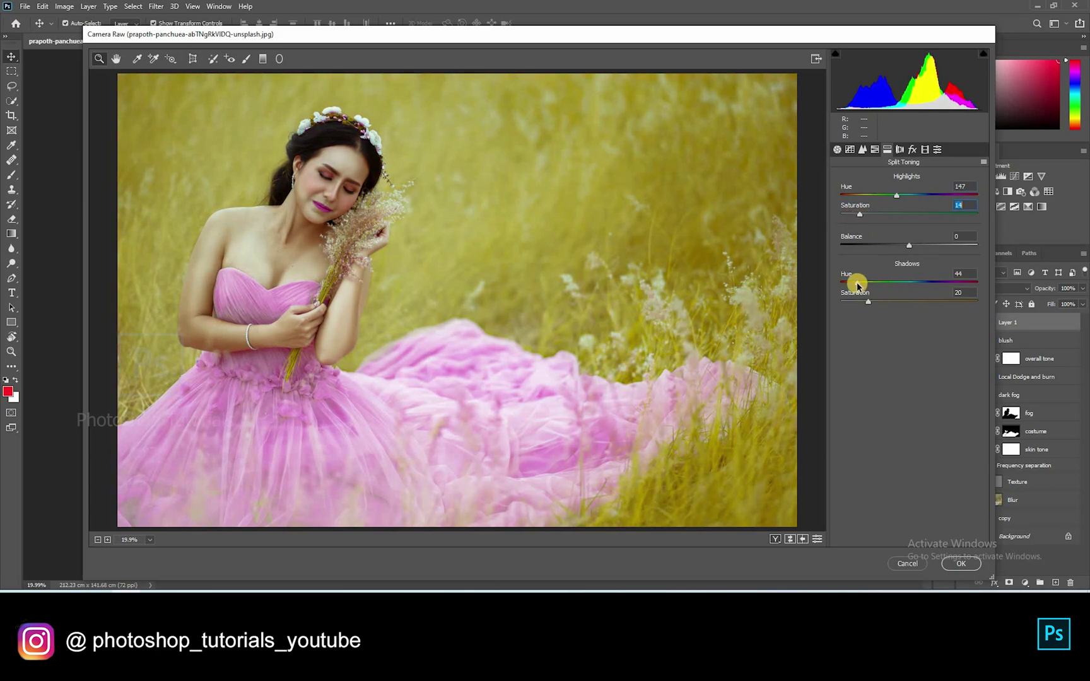
{"action": "left_click_drag", "start_coordinate": [863, 288], "coordinate": [848, 281]}
Calibrate the primaries: blue saturation +17, green hue +4 and saturation +14, red hue +12 and saturation -17
{"action": "left_click", "coordinate": [923, 152]}
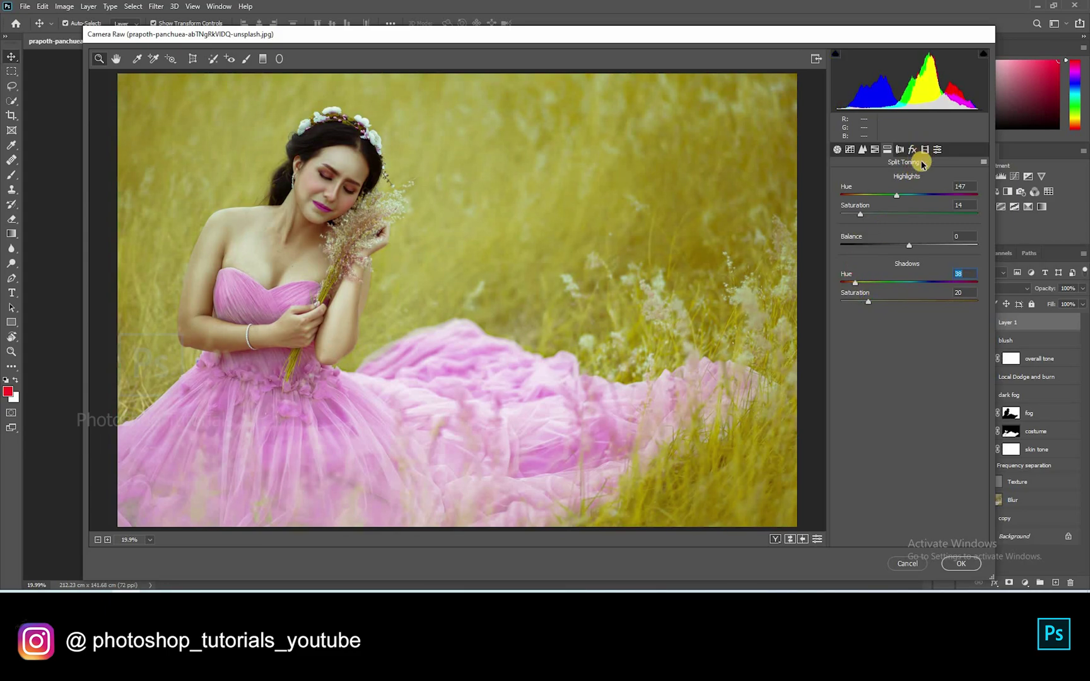
{"action": "left_click", "coordinate": [920, 382]}
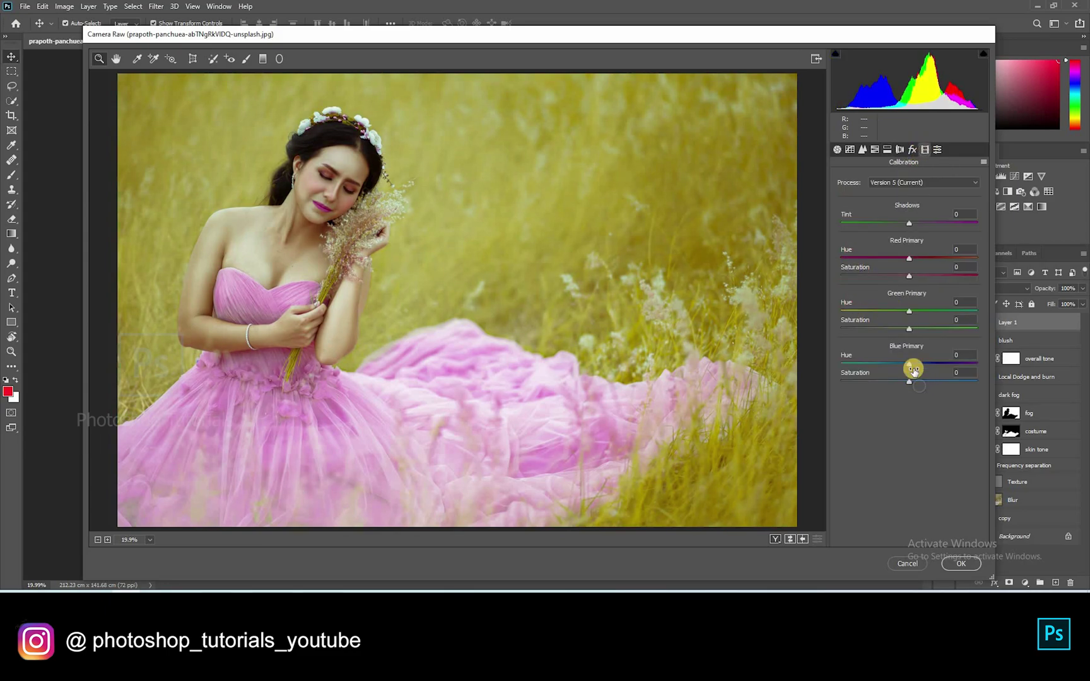
{"action": "left_click_drag", "start_coordinate": [909, 371], "coordinate": [910, 371]}
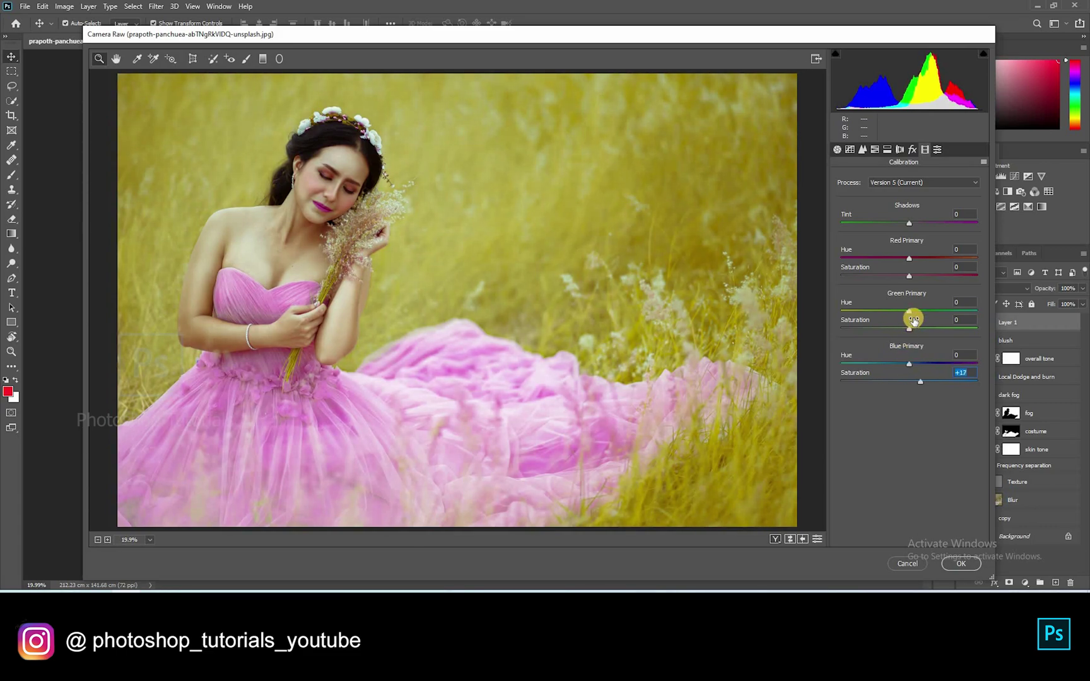
{"action": "left_click_drag", "start_coordinate": [892, 324], "coordinate": [917, 263]}
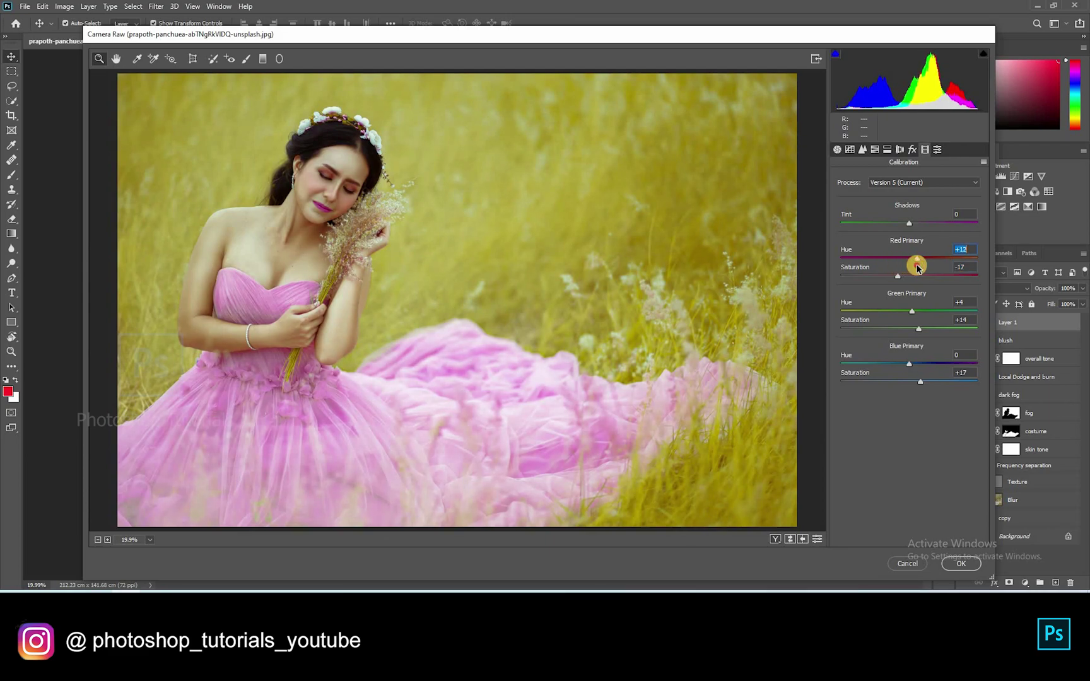
Refine the calibration to red hue +4 and saturation -8, green hue +5 and blue saturation +6, and apply the filter
{"action": "left_click", "coordinate": [903, 277]}
{"action": "left_click_drag", "start_coordinate": [914, 261], "coordinate": [911, 259]}
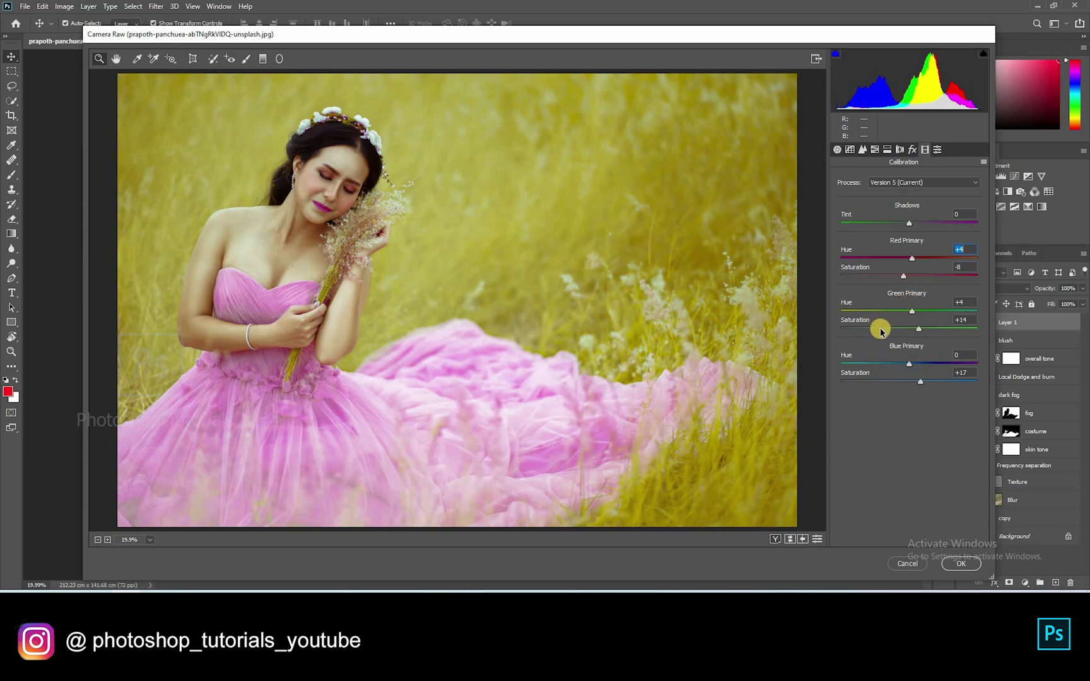
{"action": "mouse_move", "coordinate": [913, 311]}
{"action": "left_mouse_down"}
{"action": "mouse_move", "coordinate": [905, 310]}
{"action": "mouse_move", "coordinate": [914, 309]}
{"action": "left_mouse_up"}
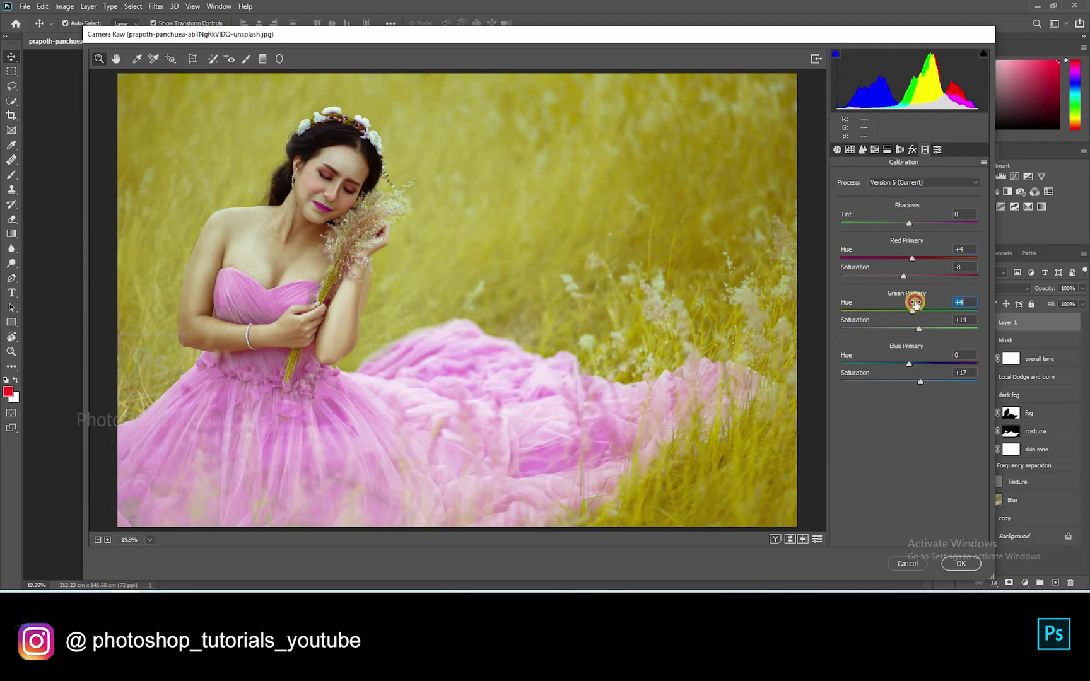
{"action": "left_click_drag", "start_coordinate": [919, 328], "coordinate": [919, 335]}
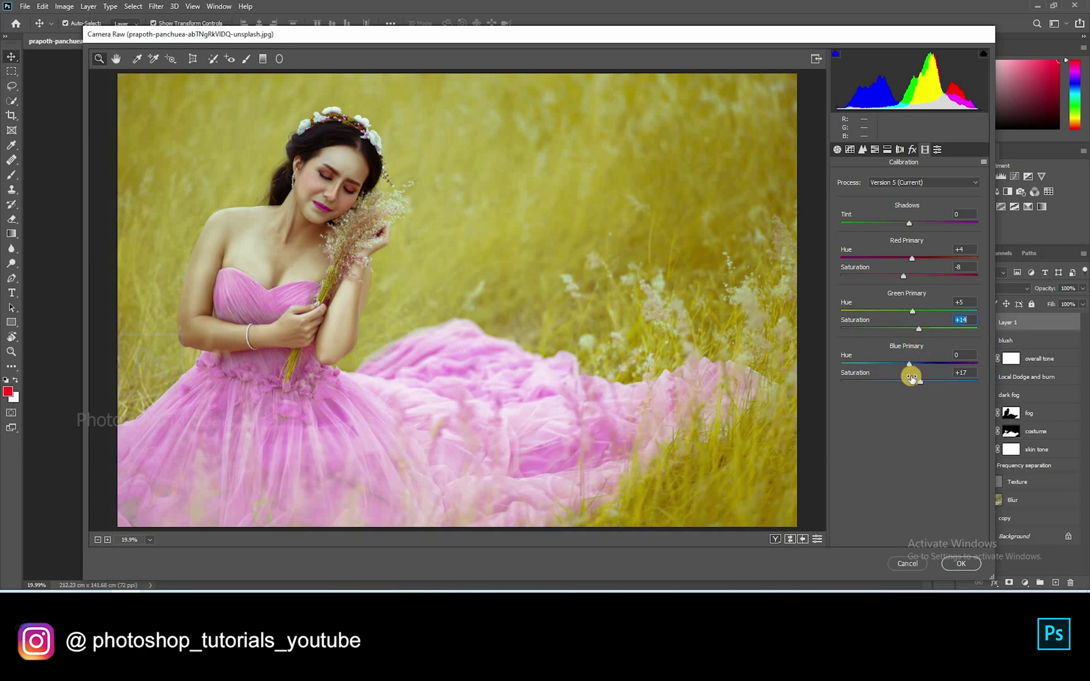
{"action": "left_click_drag", "start_coordinate": [916, 383], "coordinate": [914, 382]}
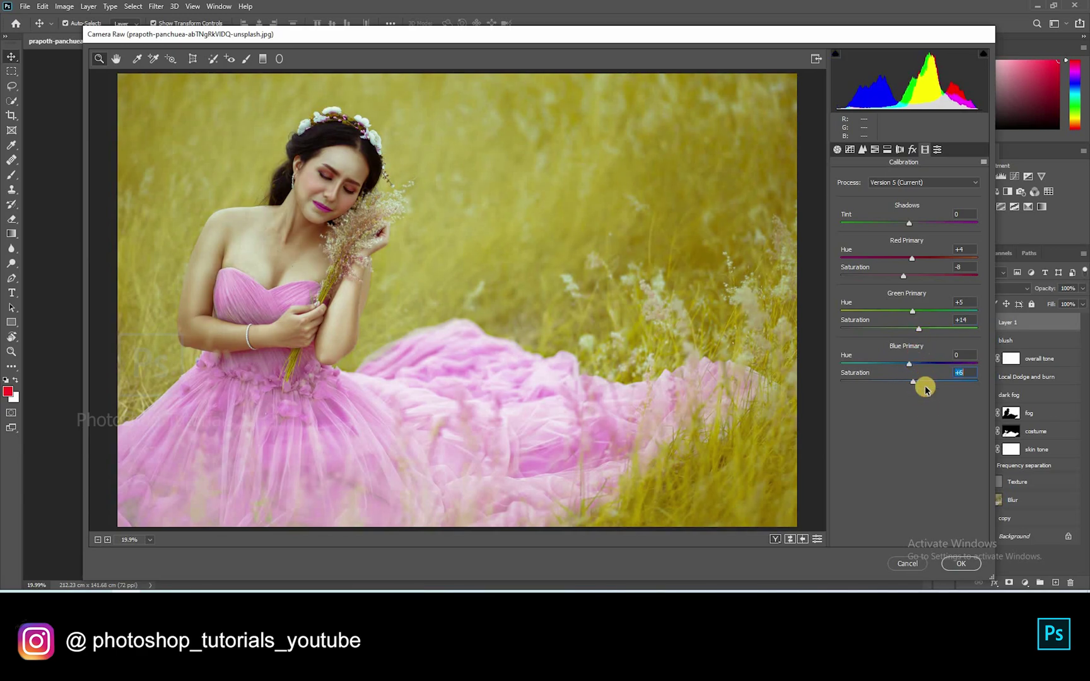
{"action": "left_click", "coordinate": [956, 565]}
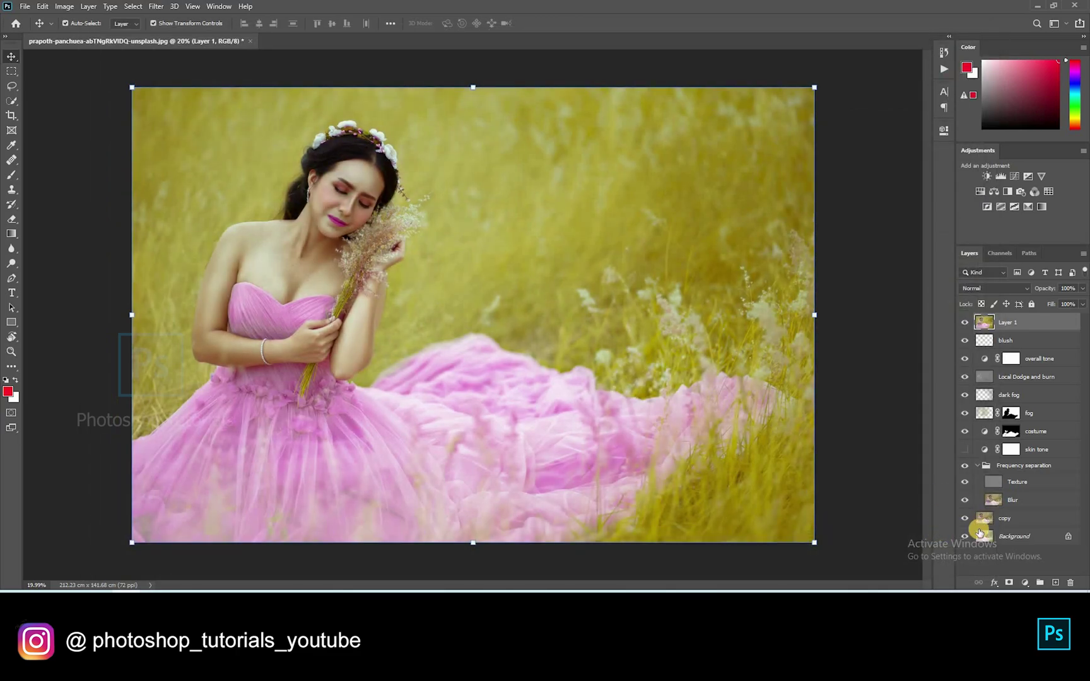
{"action": "left_click", "coordinate": [975, 484]}
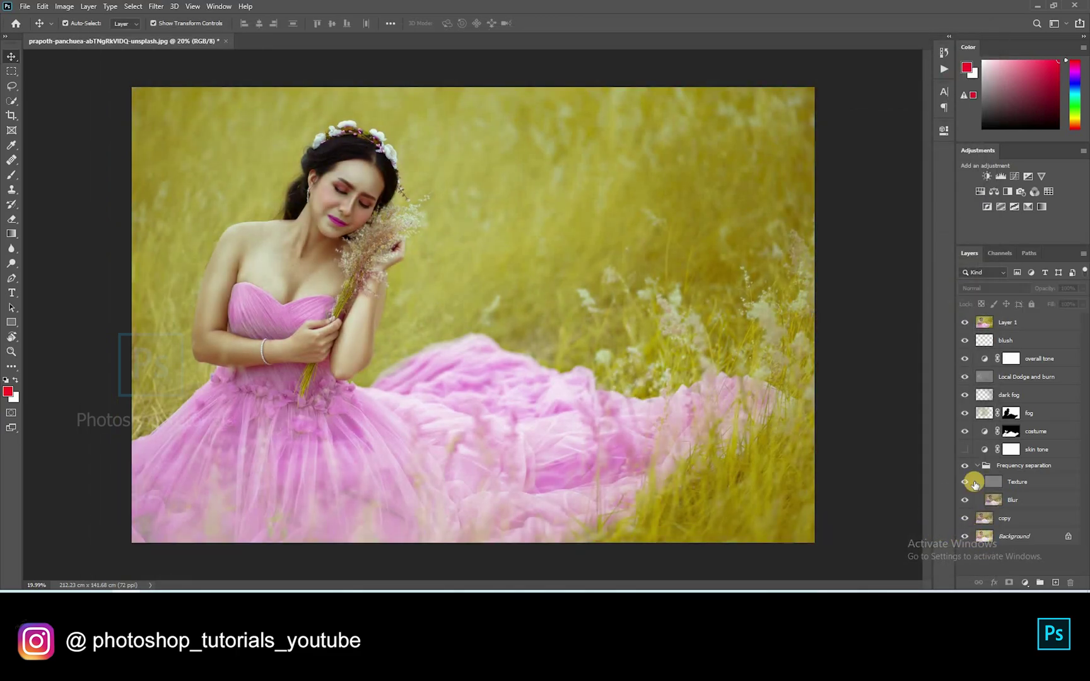